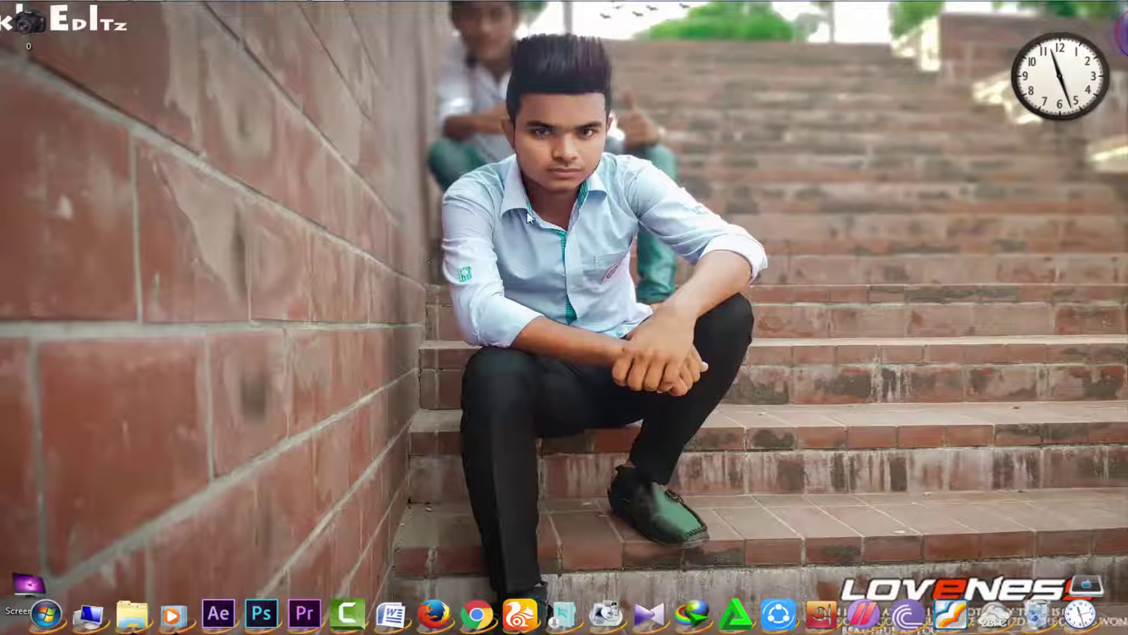
- Refresh the Windows desktop and restore the empty Photoshop workspace from the taskbar
right_click(513, 177)
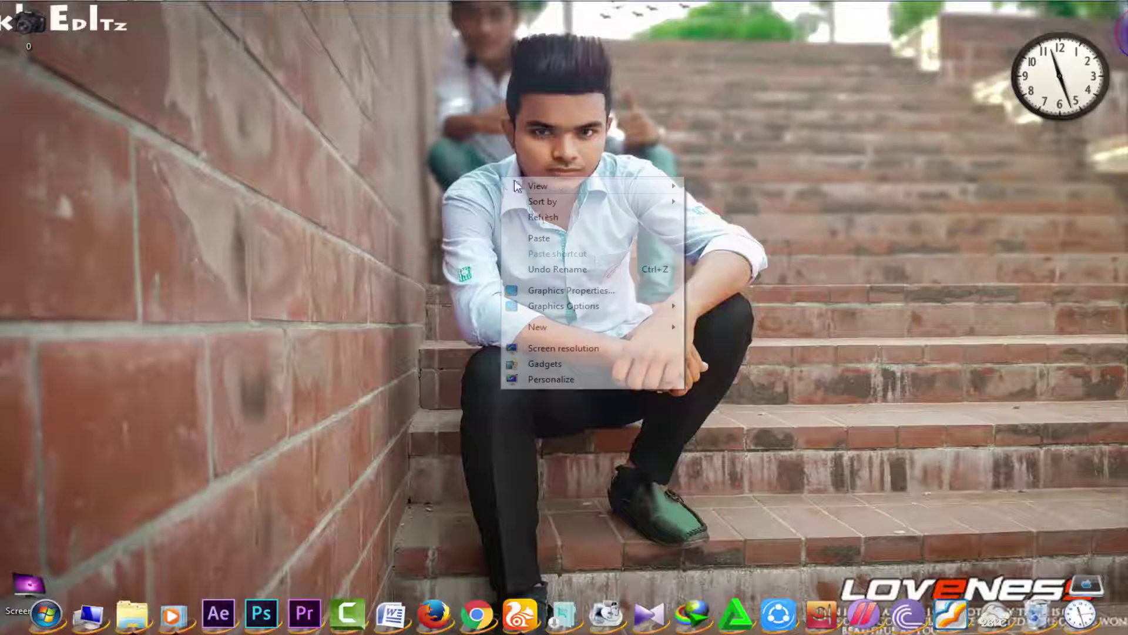
left_click(538, 217)
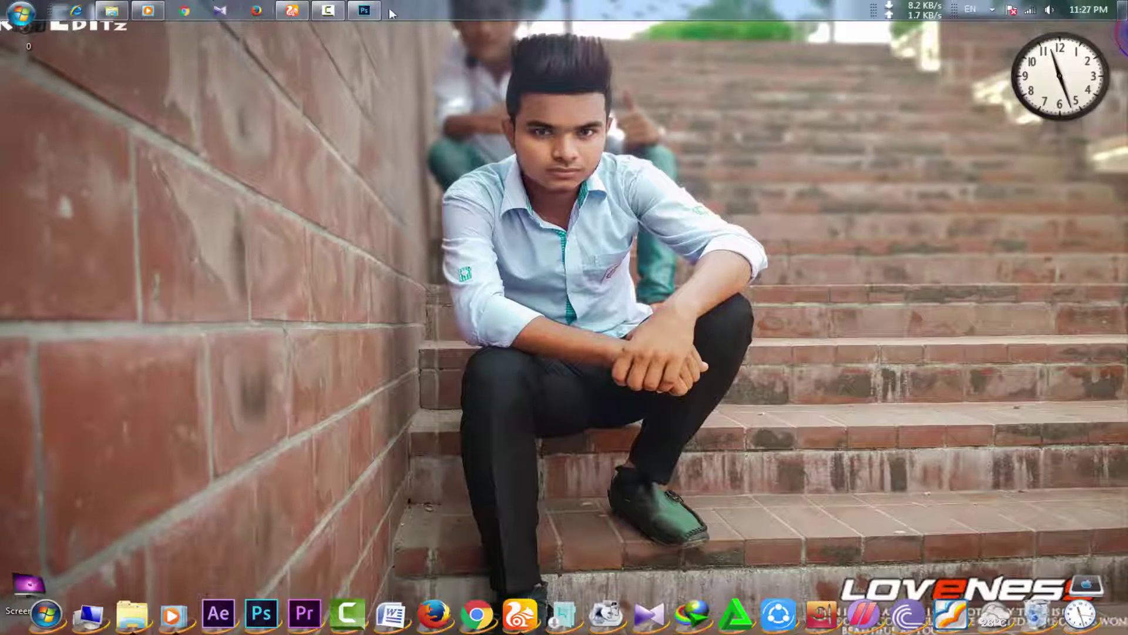
left_click(365, 11)
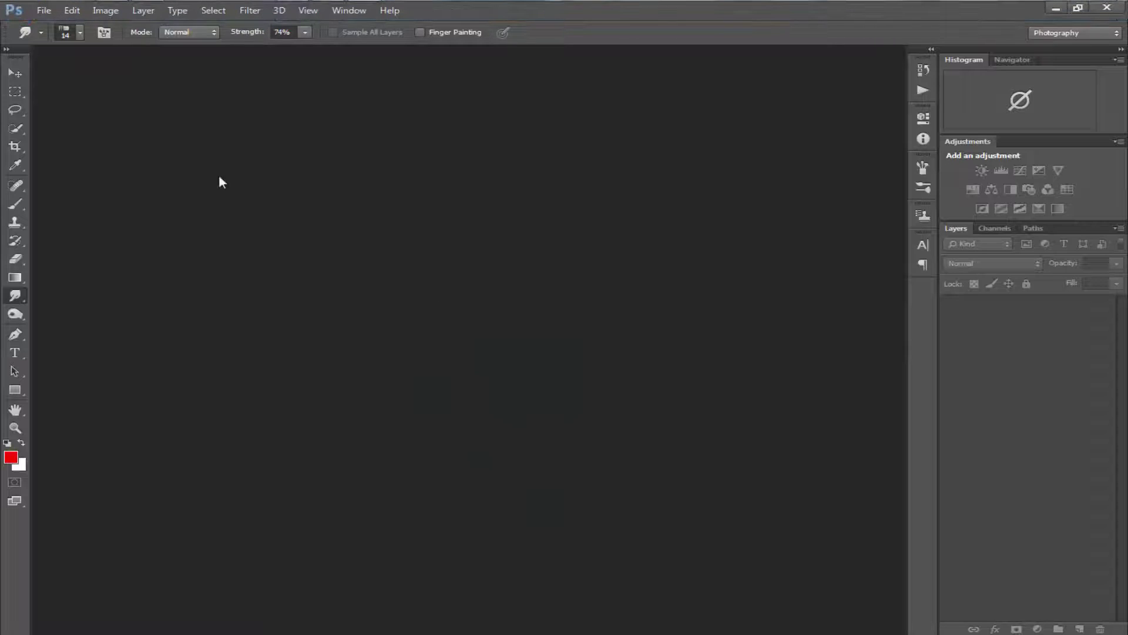
- Open DSC_0128.JPG through File > Open as a single Background layer
left_click(41, 12)
left_click(78, 41)
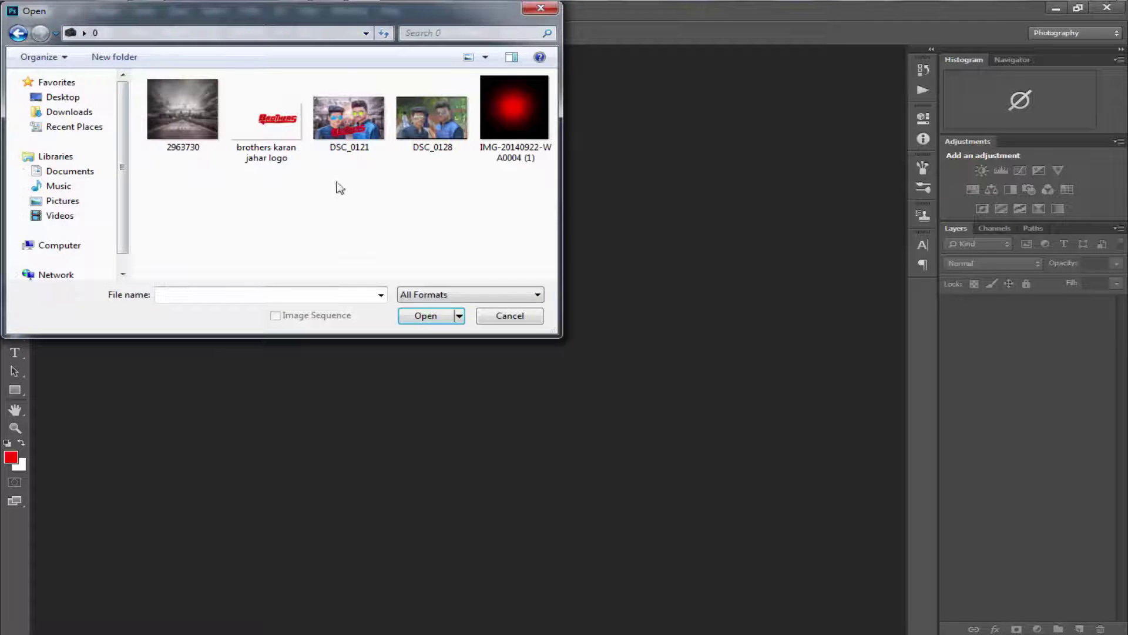
left_click(433, 147)
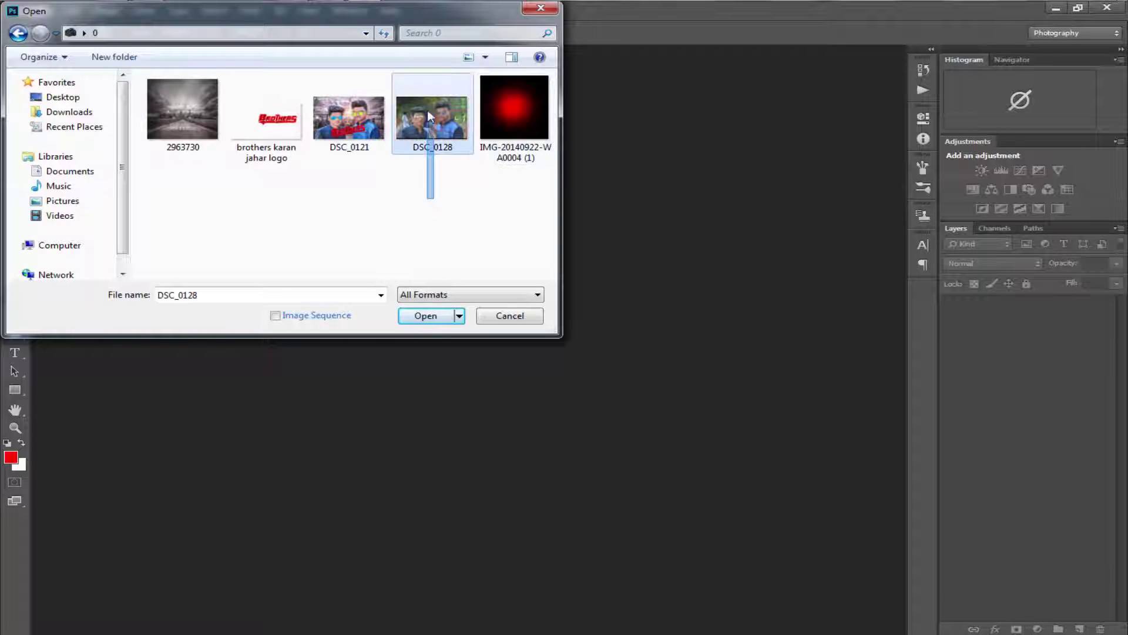
left_click(435, 318)
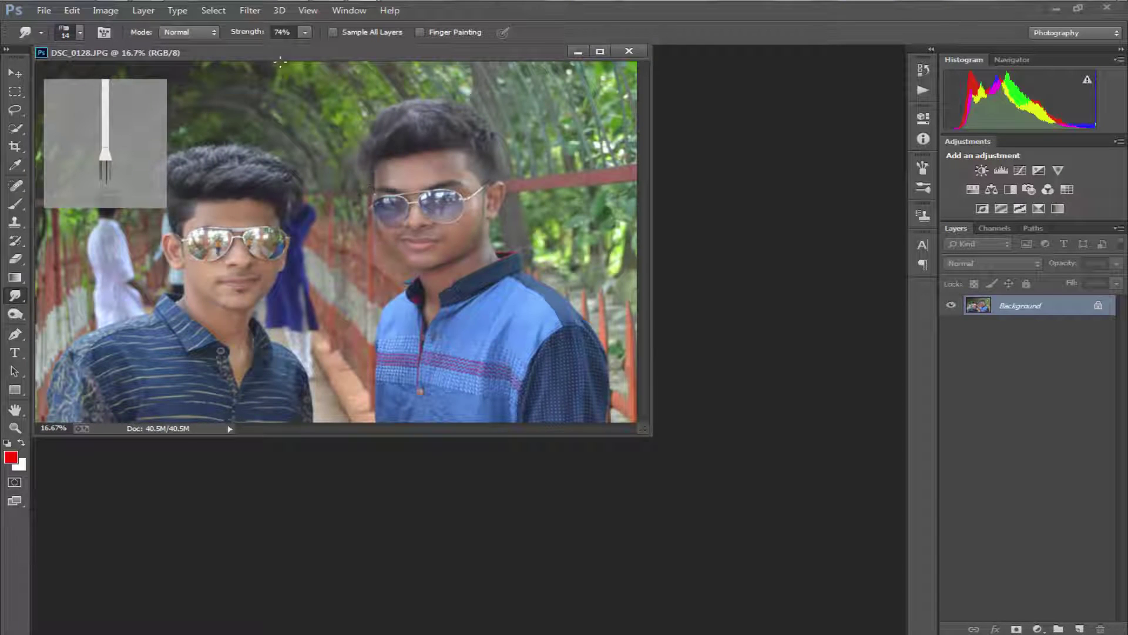
- Dock the DSC_0128 image in the workspace, zoom in, and pick the Quick Selection tool
key("v")
left_click_drag(234, 55, 252, 51)
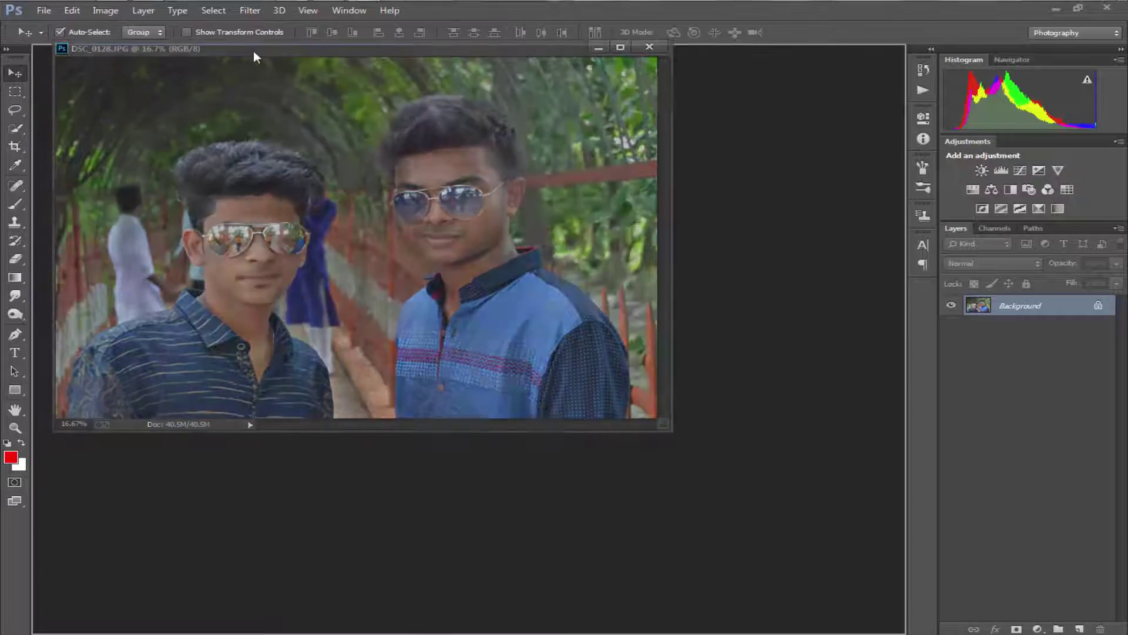
key("ctrl+plus")
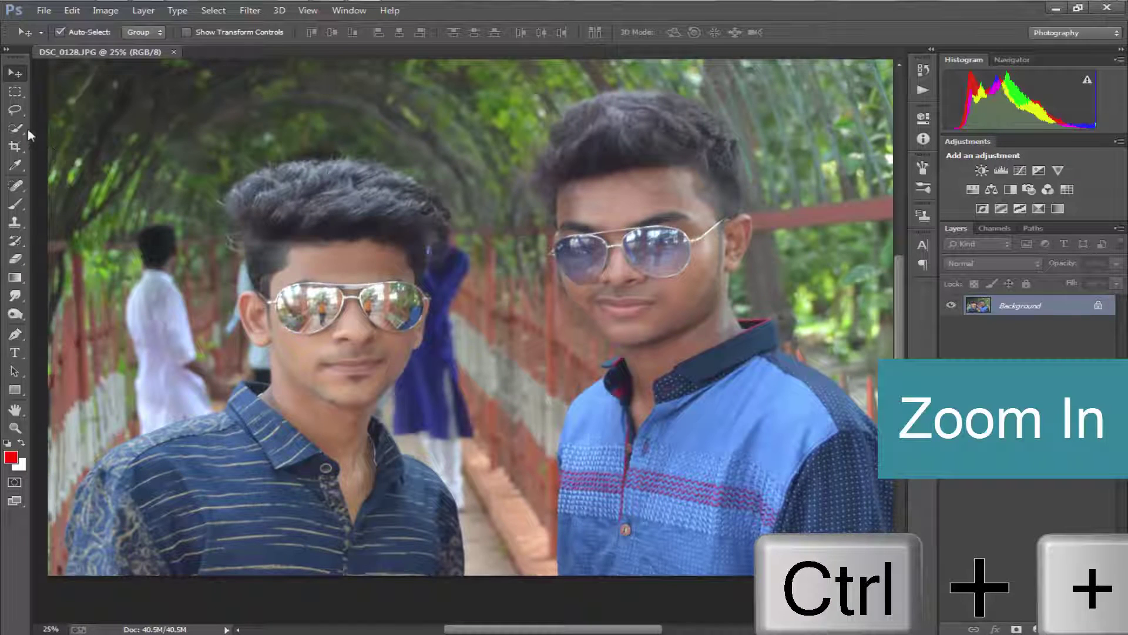
left_click(16, 128)
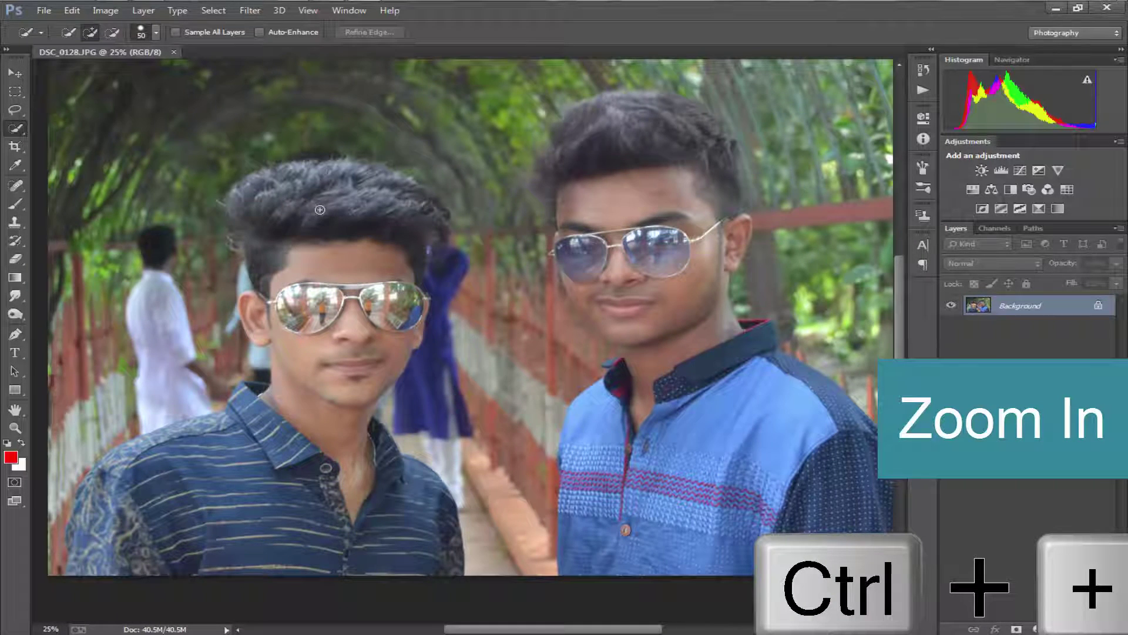
key("ctrl+plus")
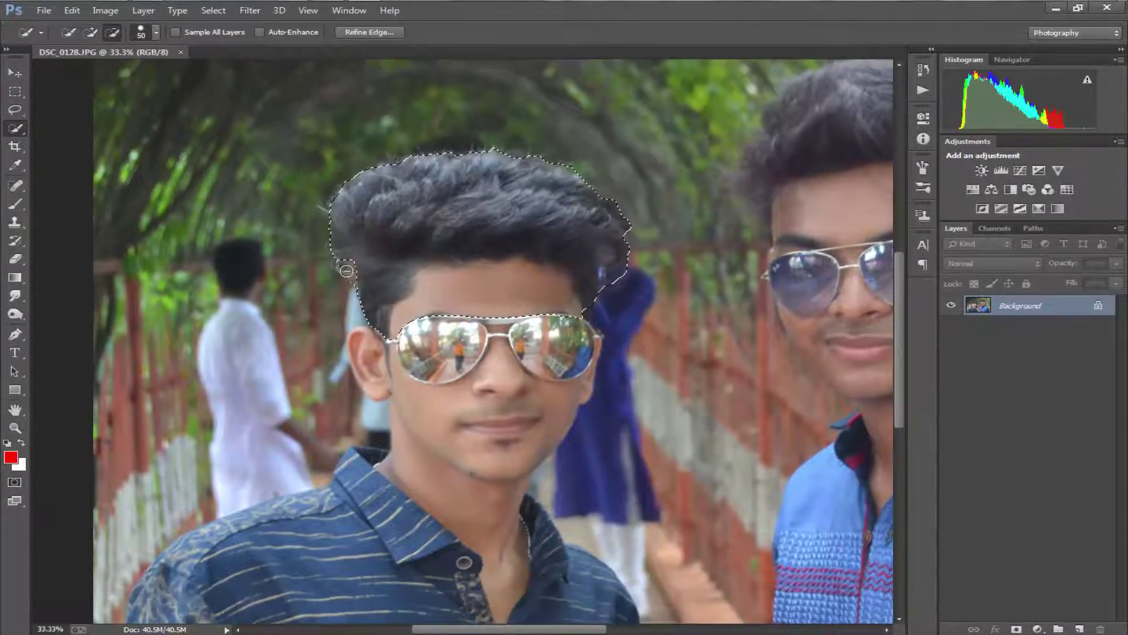
- Quick-select the left boy's ear, cheek, shirt collar and shoulders
left_click_drag(428, 279, 413, 213)
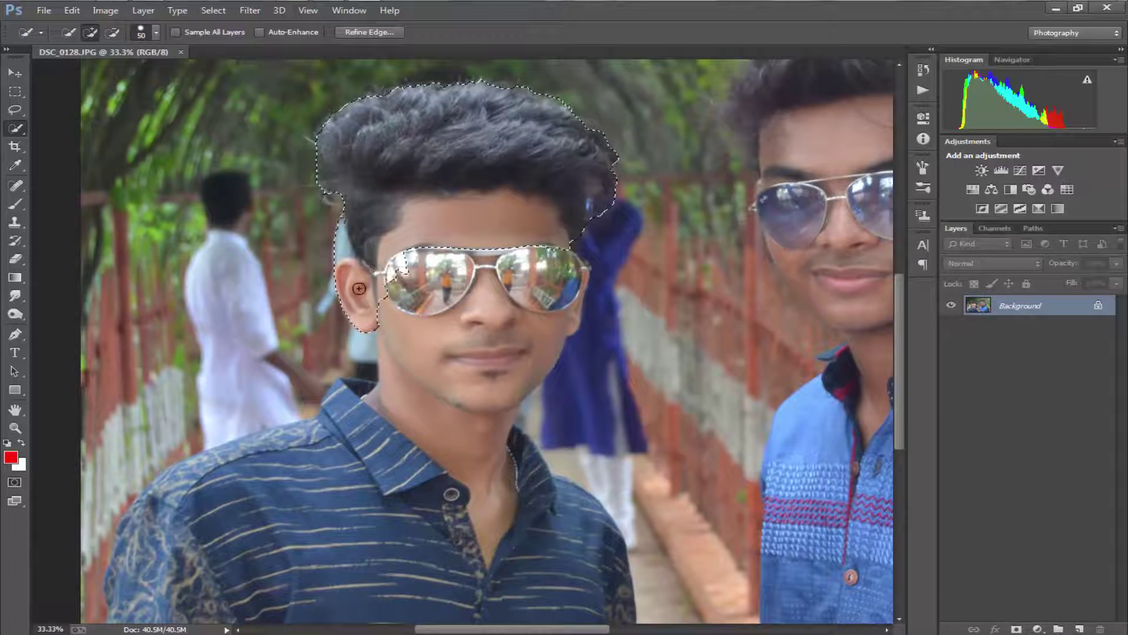
left_click_drag(360, 293, 322, 197)
left_click(421, 271)
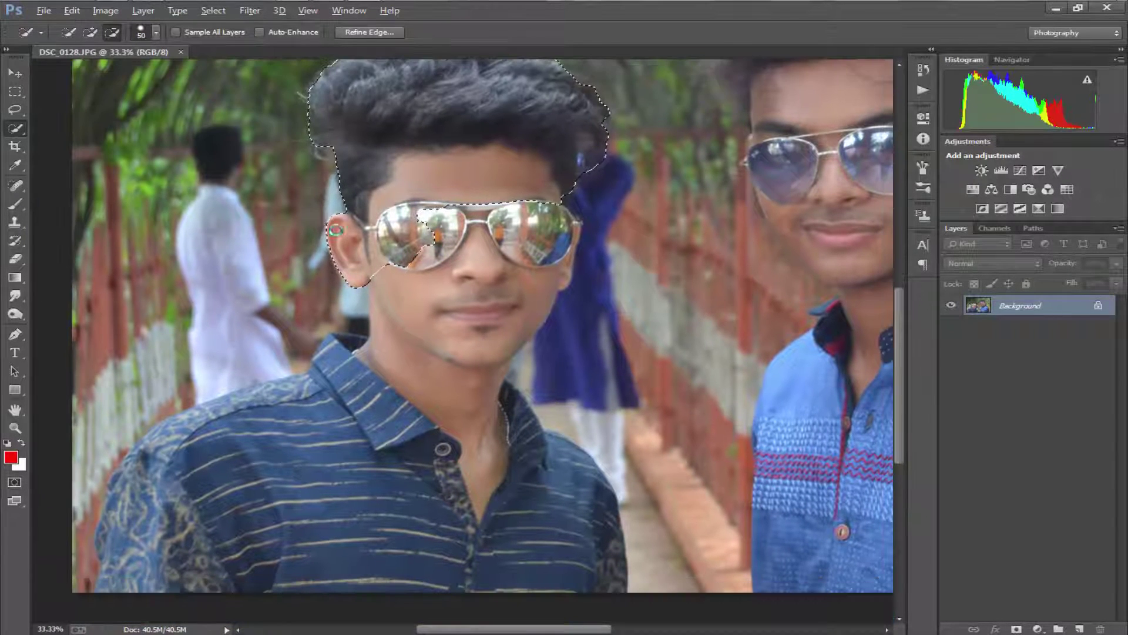
mouse_move(421, 271)
left_mouse_down()
mouse_move(410, 229)
mouse_move(452, 464)
left_mouse_up()
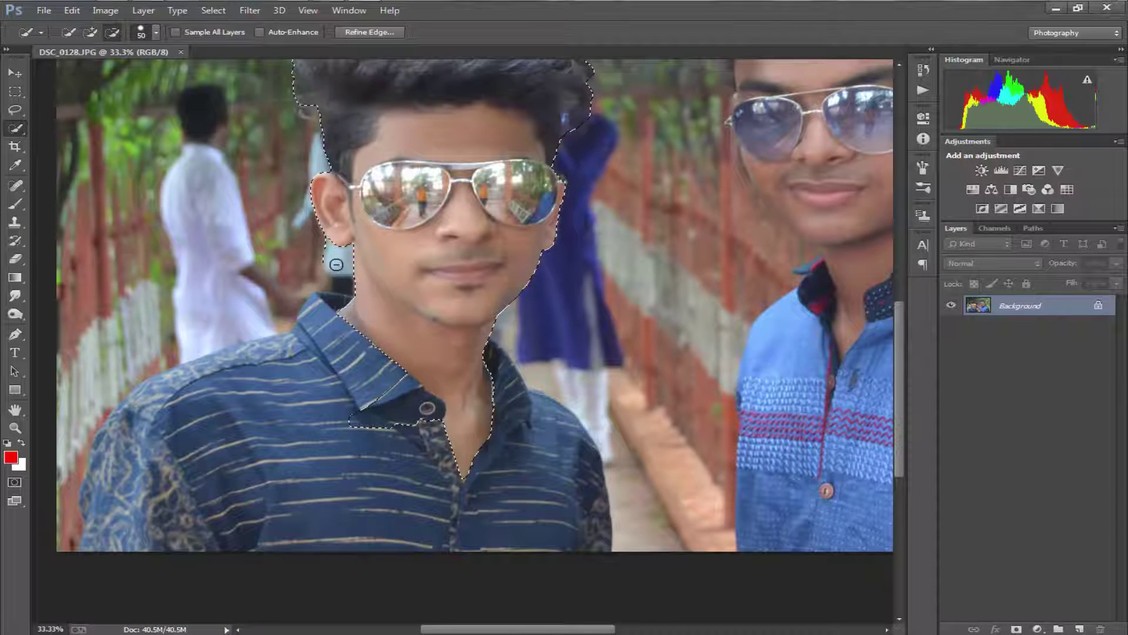
left_click_drag(322, 250, 282, 198)
left_click_drag(435, 382, 499, 412)
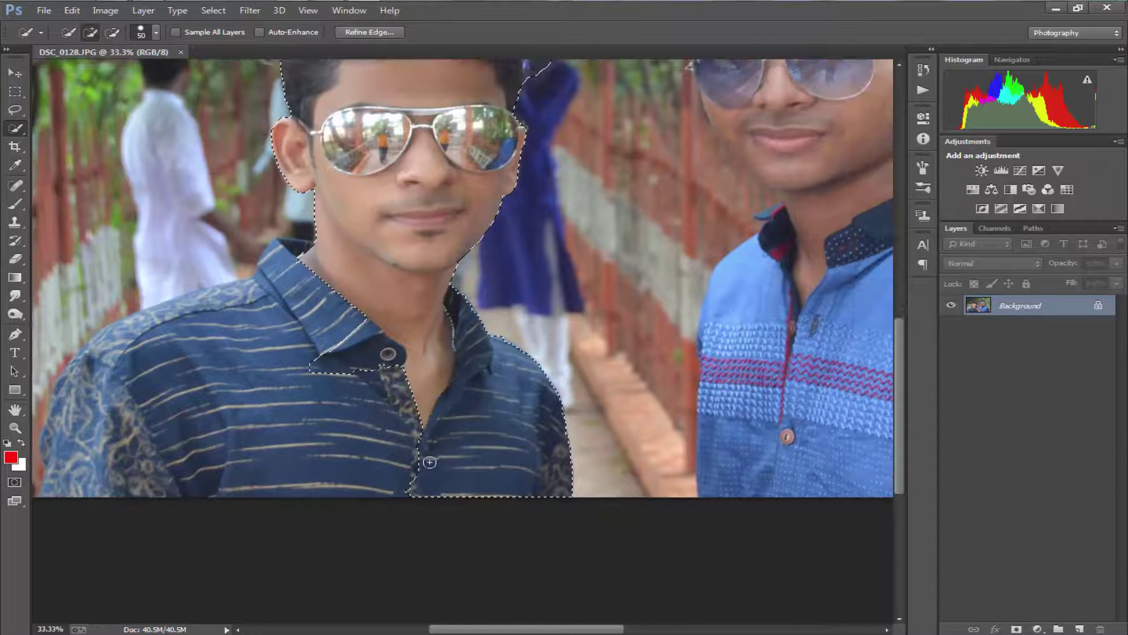
left_click_drag(282, 250, 261, 306)
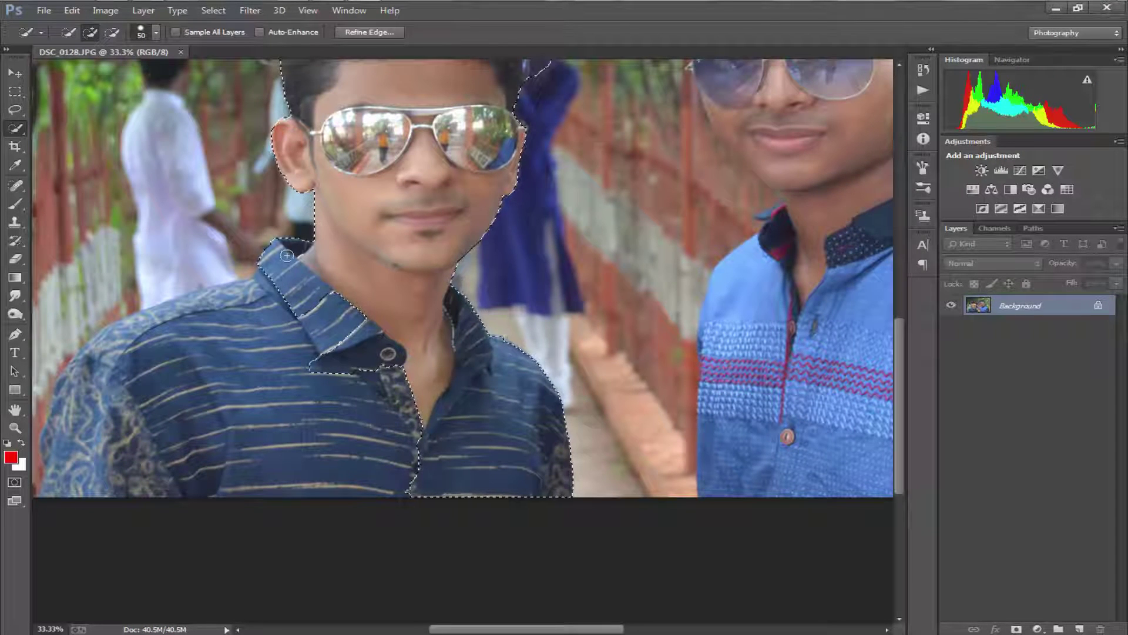
mouse_move(190, 349)
left_mouse_down()
mouse_move(396, 322)
mouse_move(410, 278)
mouse_move(317, 332)
left_mouse_up()
mouse_move(669, 248)
left_mouse_down()
mouse_move(421, 280)
mouse_move(317, 499)
mouse_move(191, 544)
mouse_move(169, 565)
left_mouse_up()
- Add the right boy's hair and glasses, subtract the trees between heads, and fix neck edges
mouse_move(435, 199)
left_mouse_down()
mouse_move(628, 195)
mouse_move(423, 270)
mouse_move(539, 172)
mouse_move(504, 181)
mouse_move(511, 244)
left_mouse_up()
left_click(528, 205)
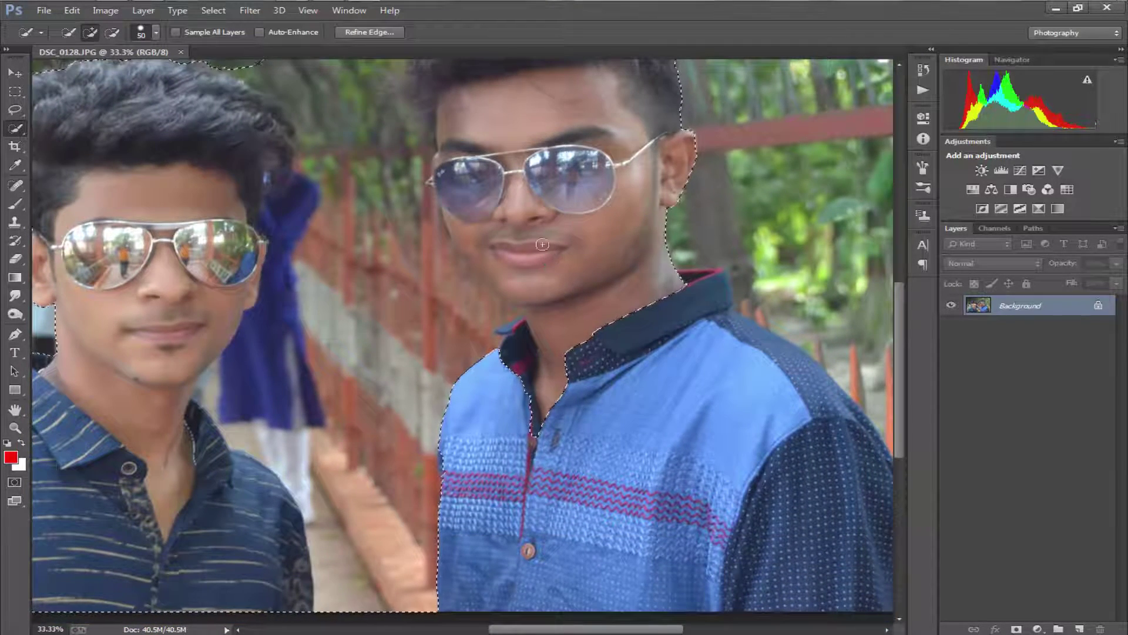
scroll(362, 199, "down", 1, "alt")
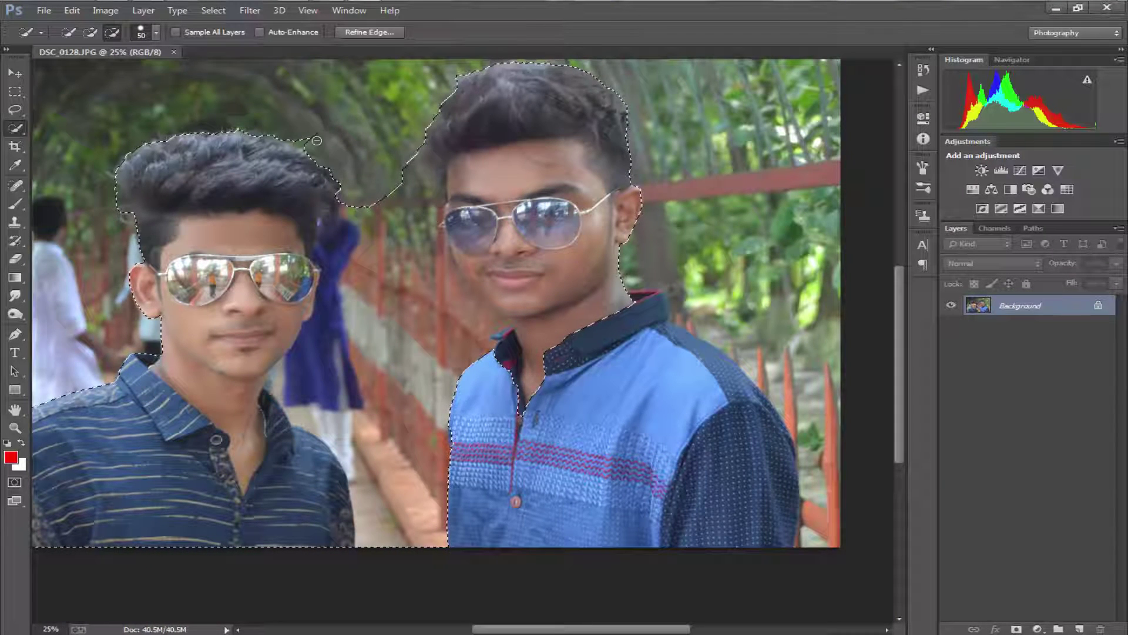
mouse_move(317, 140)
left_mouse_down()
mouse_move(432, 299)
mouse_move(335, 316)
left_mouse_up()
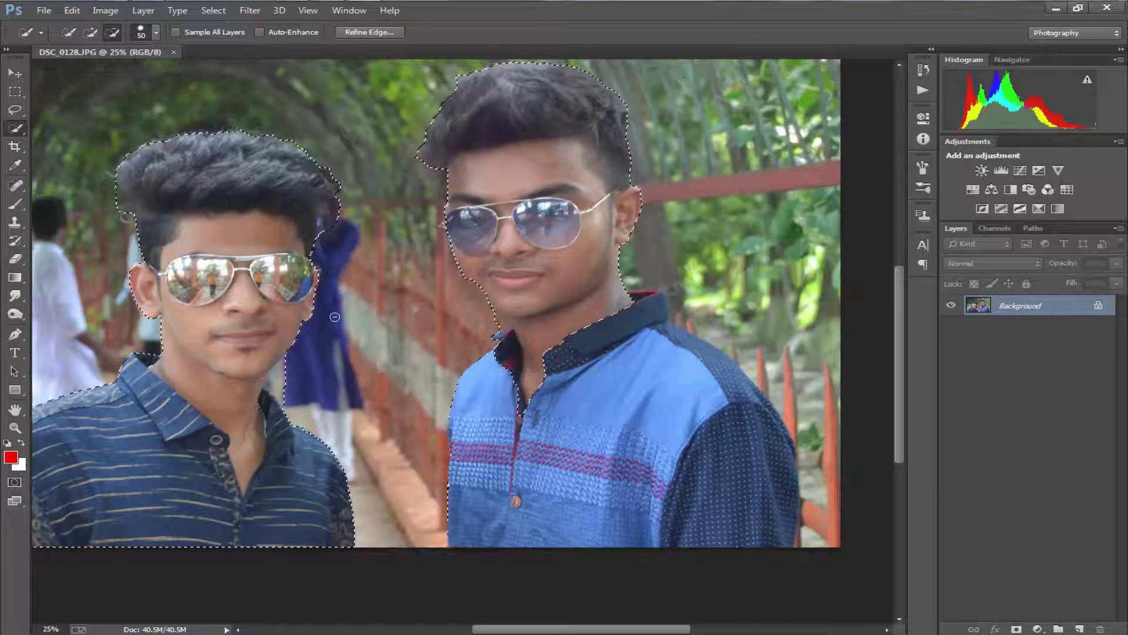
scroll(335, 316, "down", 3)
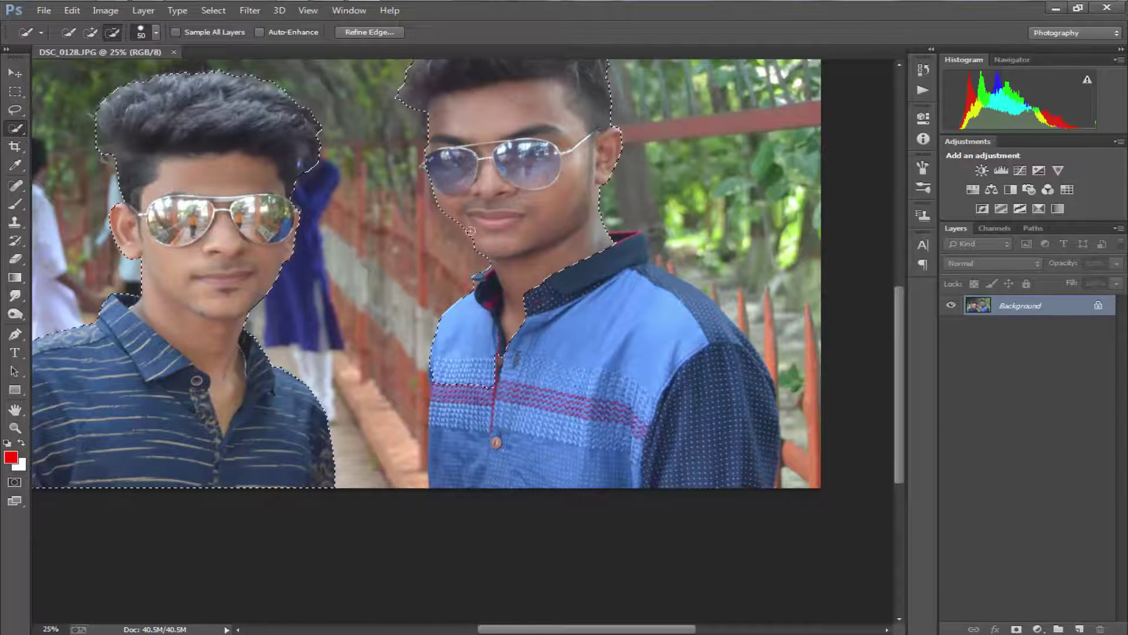
left_click_drag(477, 297, 435, 220)
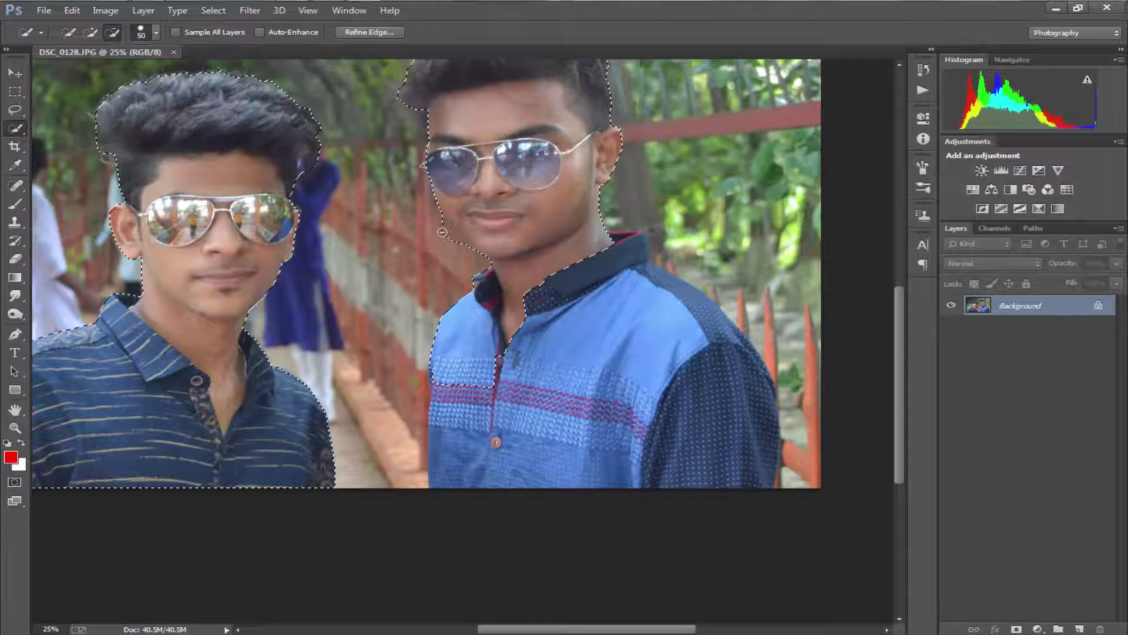
scroll(512, 280, "down", 2)
left_click_drag(511, 280, 528, 285)
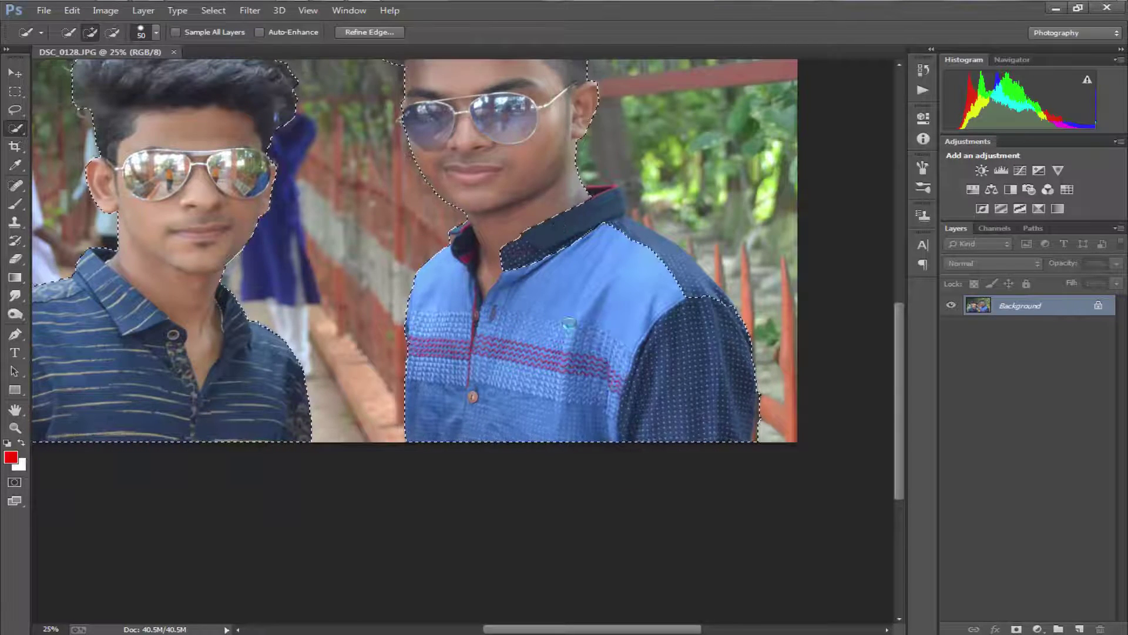
mouse_move(562, 228)
left_mouse_down()
mouse_move(551, 345)
mouse_move(604, 309)
left_mouse_up()
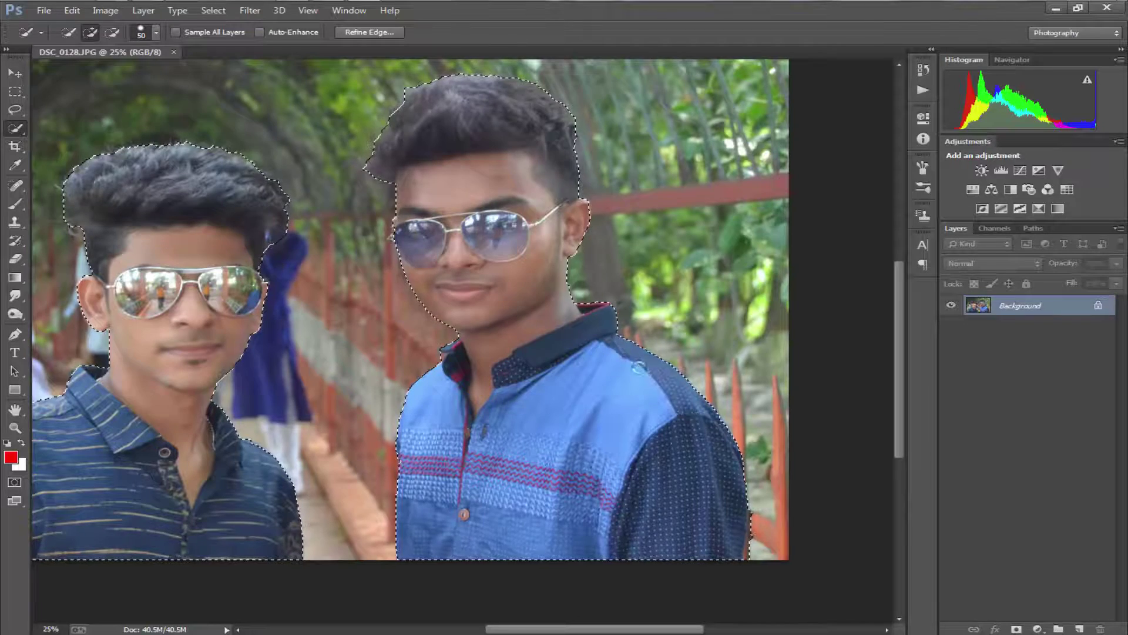
mouse_move(520, 266)
left_mouse_down()
mouse_move(555, 301)
mouse_move(575, 271)
left_mouse_up()
key("ctrl+minus")
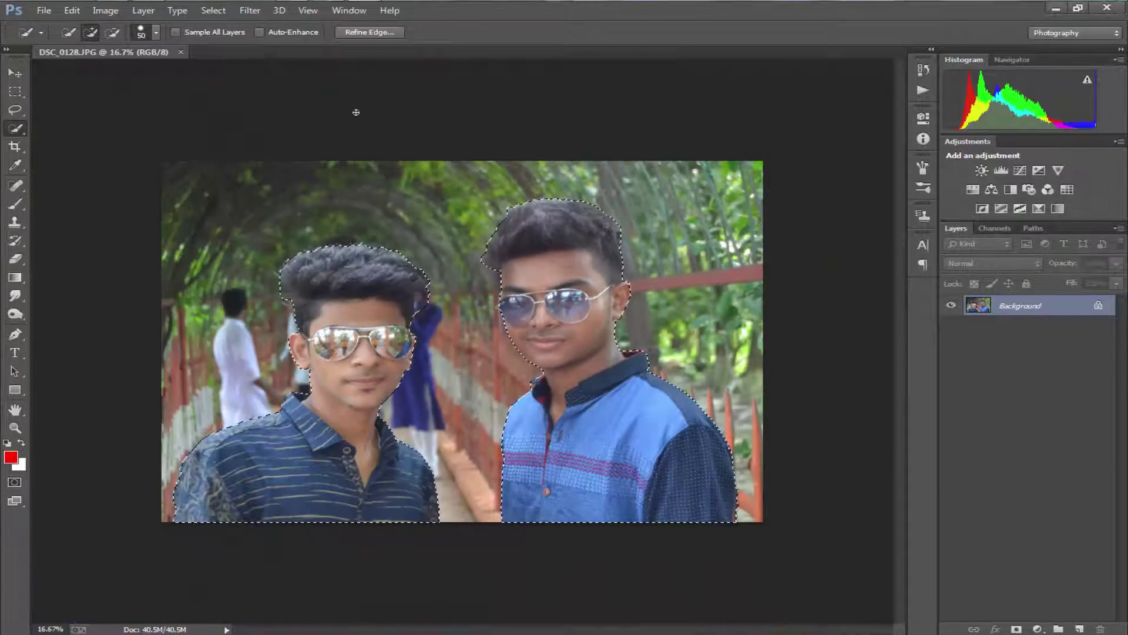
- In Refine Edge, brush away the fringe around both boys' hair and apply the selection
left_click(369, 31)
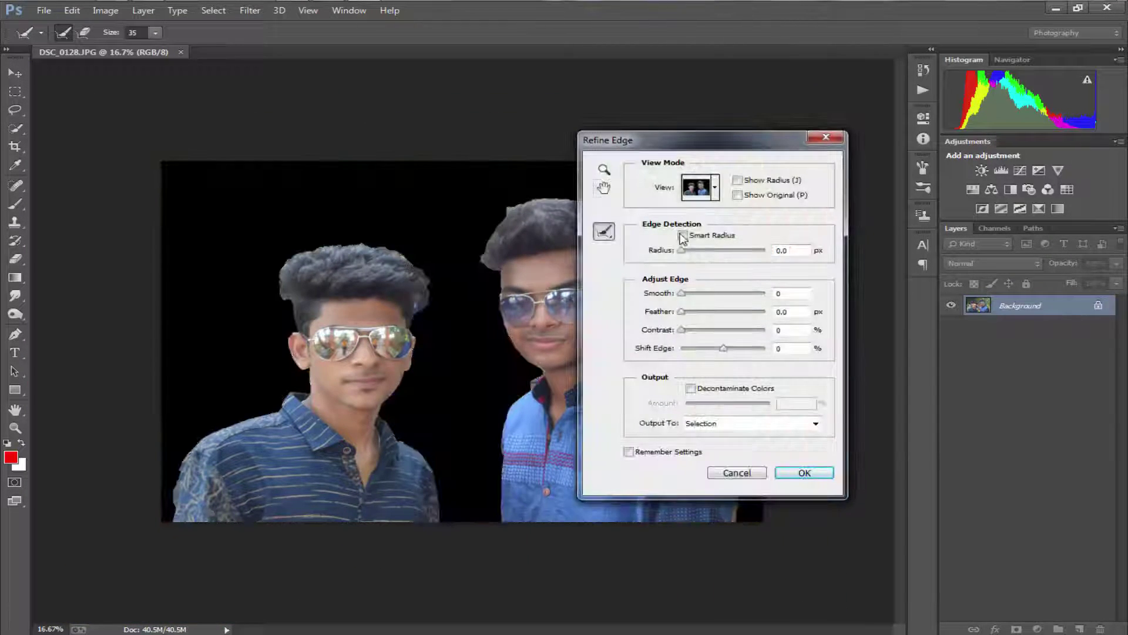
left_click_drag(694, 141, 793, 137)
key("ctrl+plus")
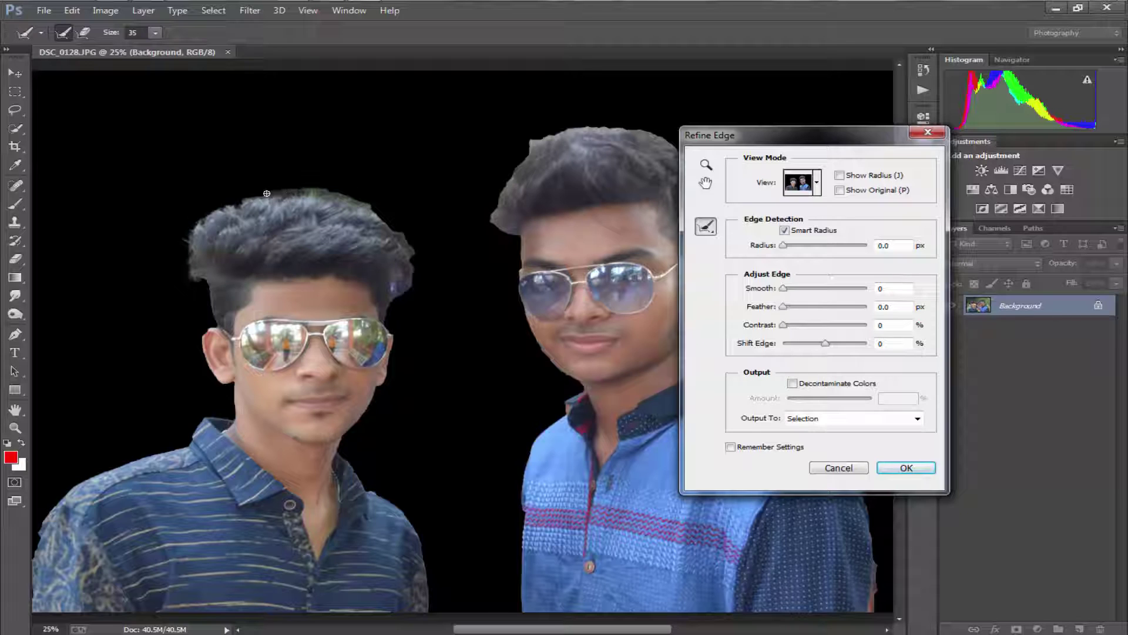
left_click_drag(238, 203, 362, 206)
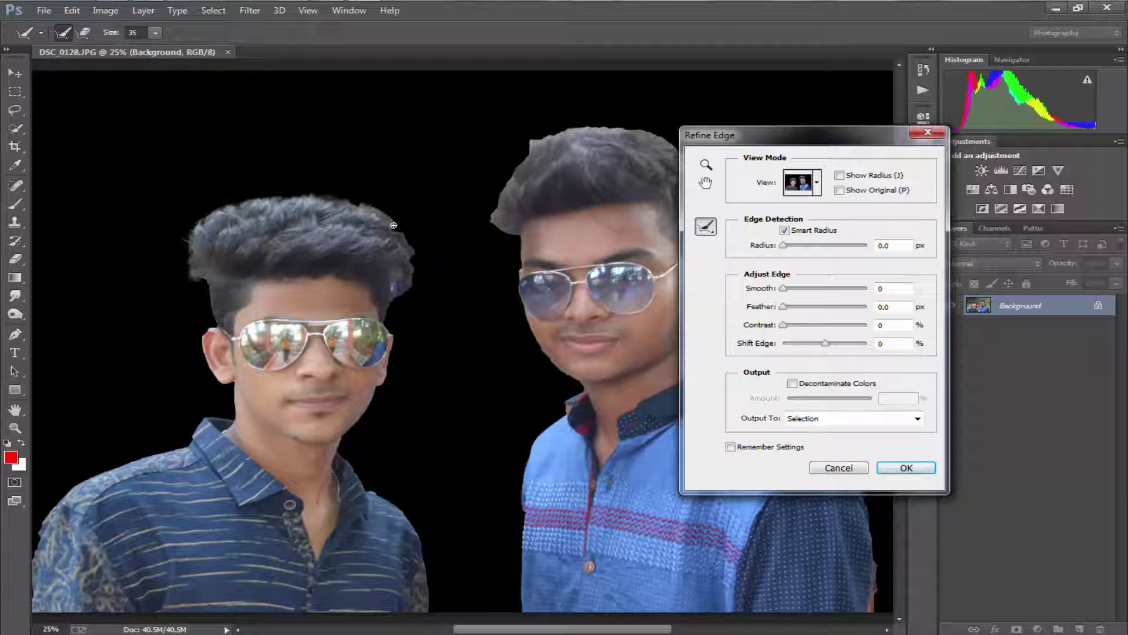
left_click_drag(410, 285, 399, 290)
scroll(407, 285, "right", 5)
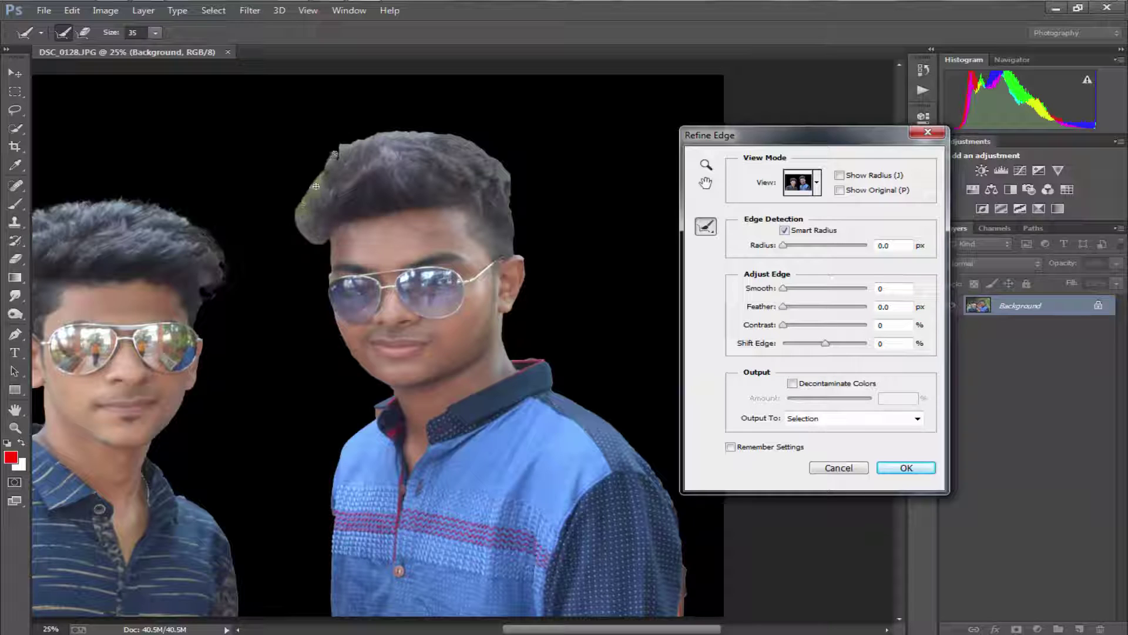
left_click_drag(333, 152, 338, 150)
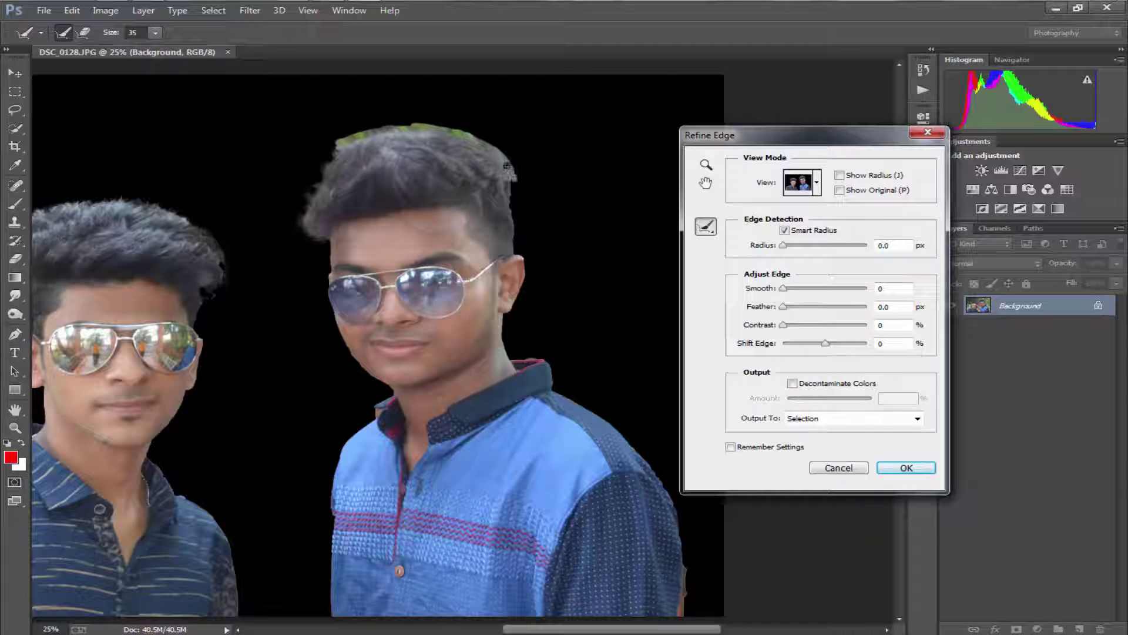
left_click_drag(509, 196, 528, 214)
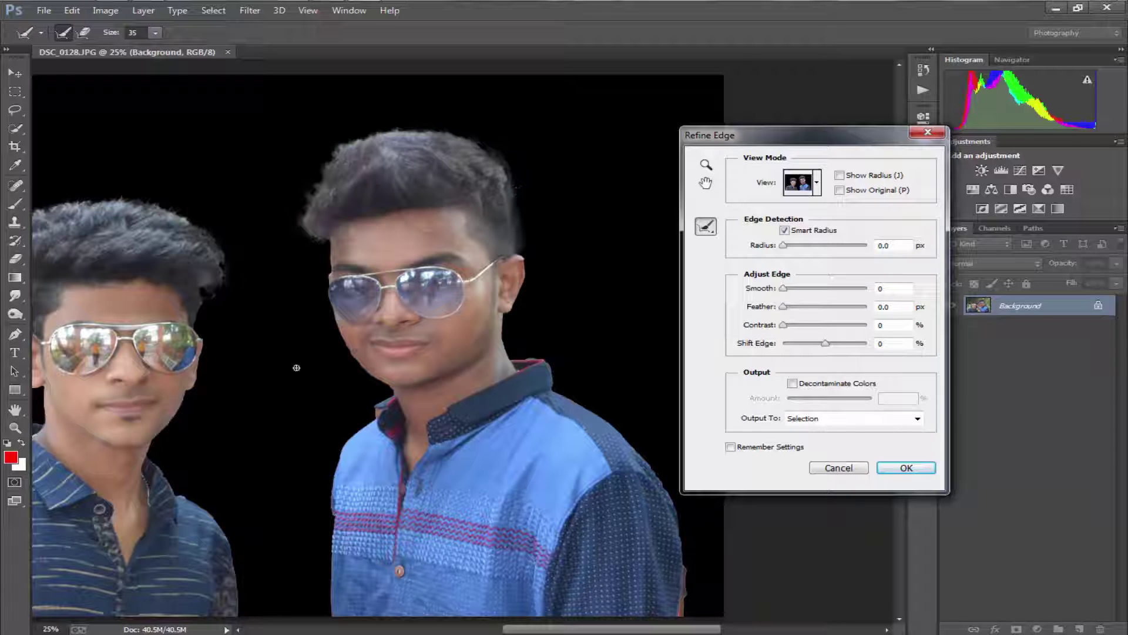
left_click(895, 471)
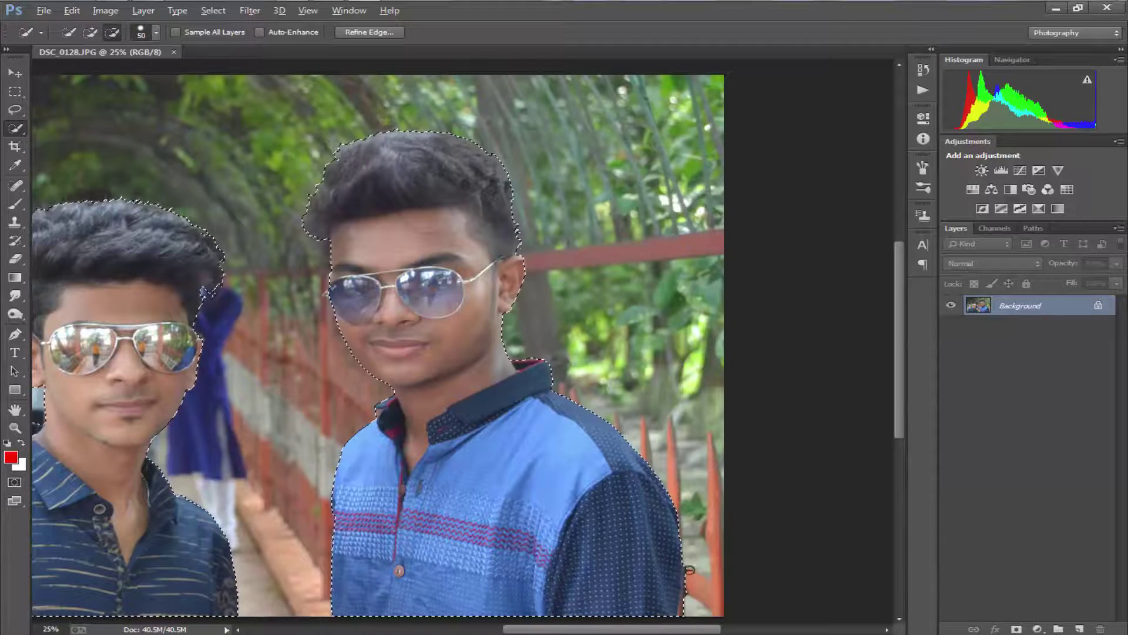
- Add a layer mask that hides the park background around the two boys
scroll(689, 570, "down", 1)
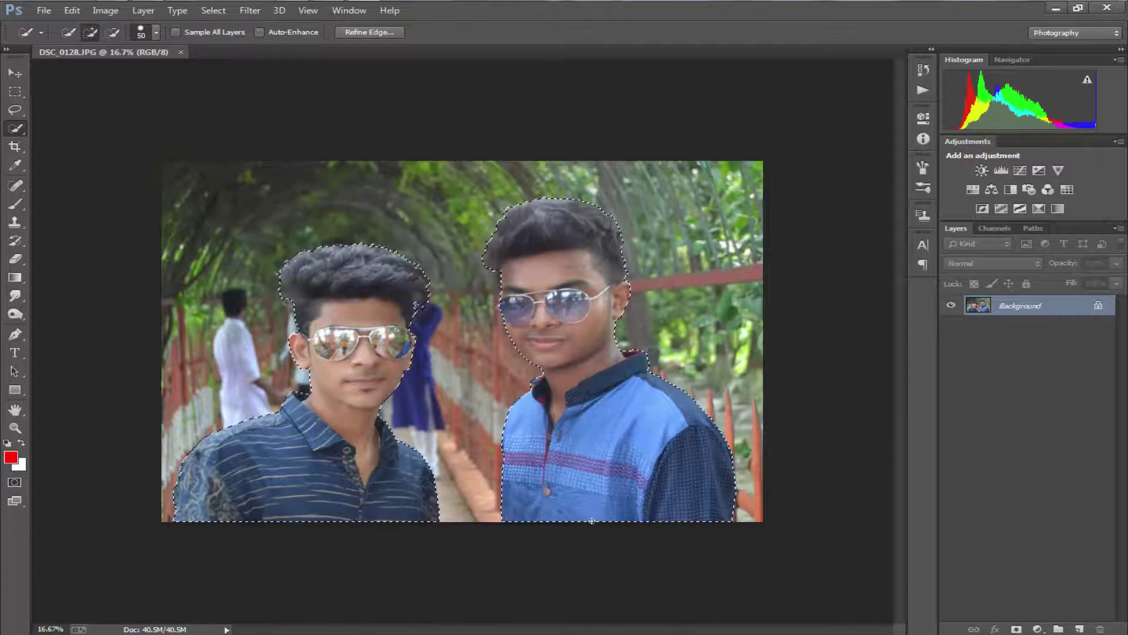
left_click(1016, 628)
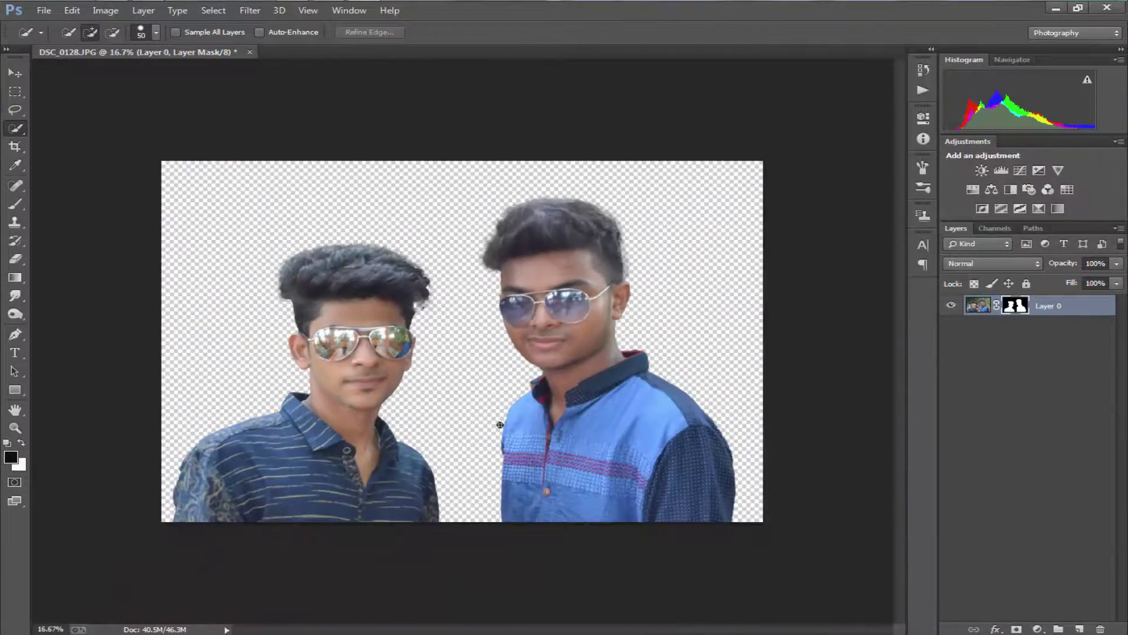
key("ctrl+plus")
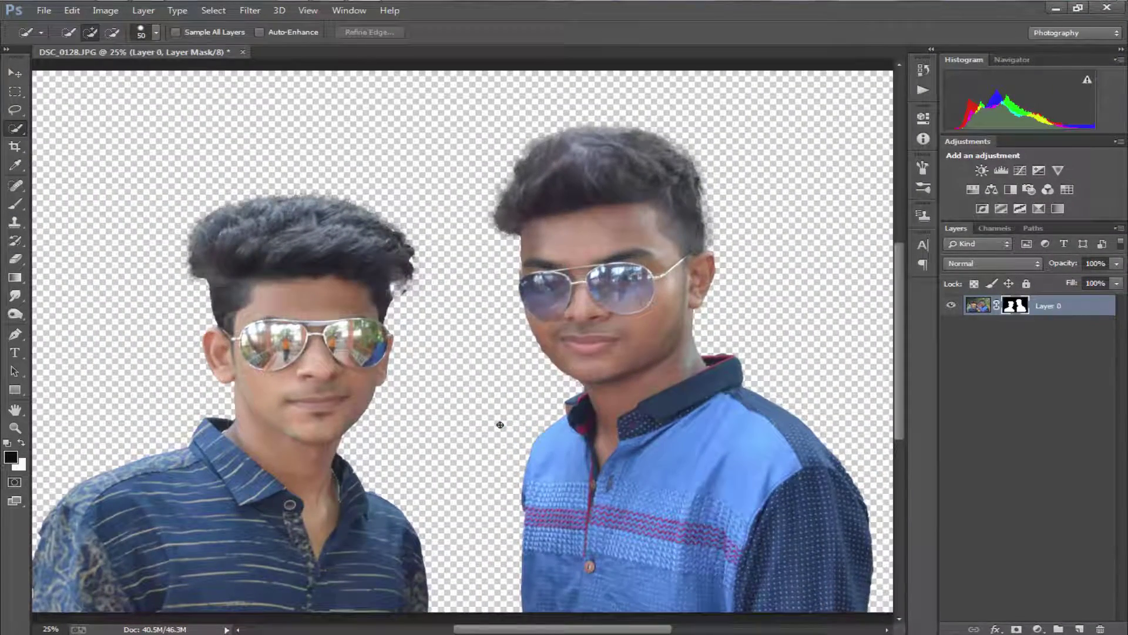
key("ctrl+minus")
- Open 2963730.jpg, drag it into the boys' document and scale it to cover the canvas
left_click(44, 10)
left_click(53, 37)
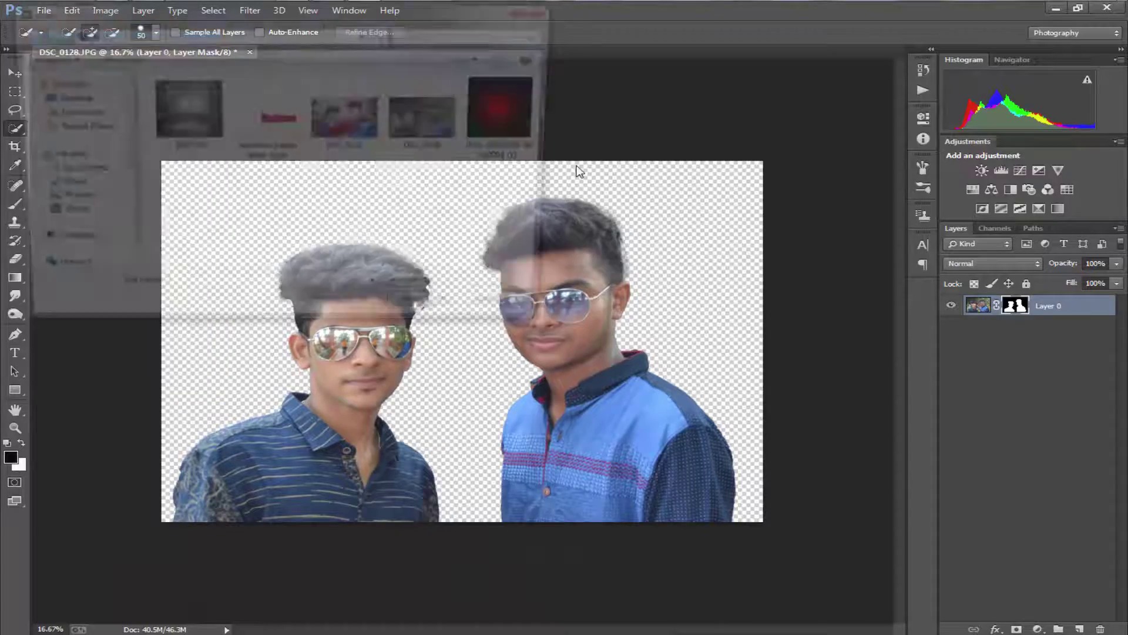
double_click(176, 118)
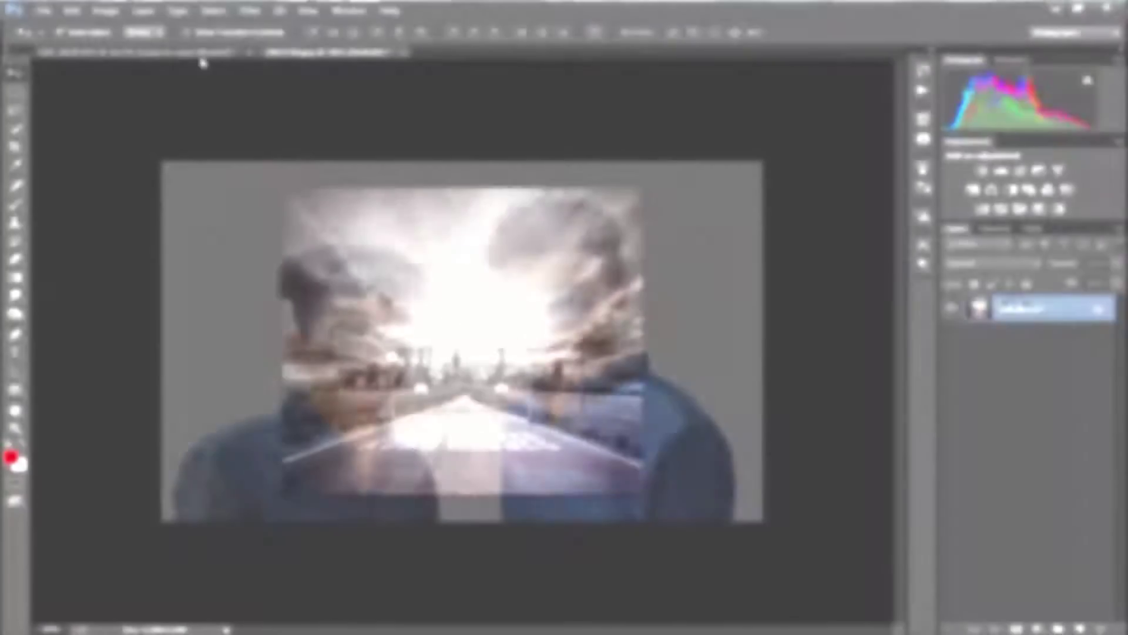
left_click(200, 54)
key("ctrl+Tab")
mouse_move(588, 309)
left_mouse_down()
mouse_move(168, 73)
mouse_move(418, 306)
left_mouse_up()
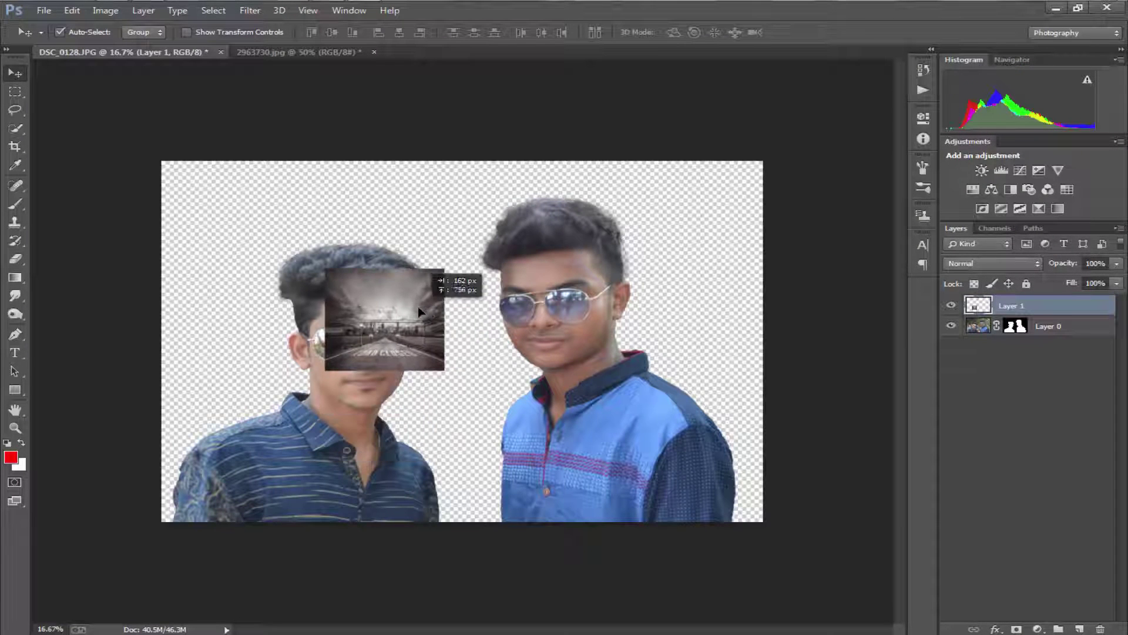
key("ctrl+t")
mouse_move(445, 371)
left_mouse_down()
mouse_move(693, 573)
mouse_move(595, 479)
left_mouse_up()
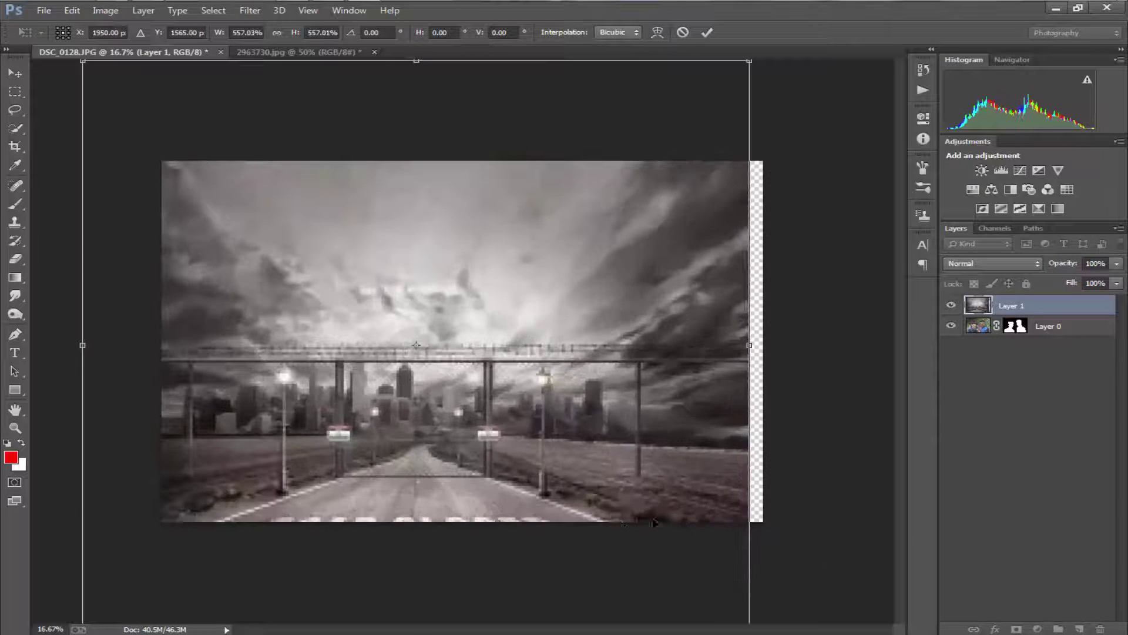
key("Return")
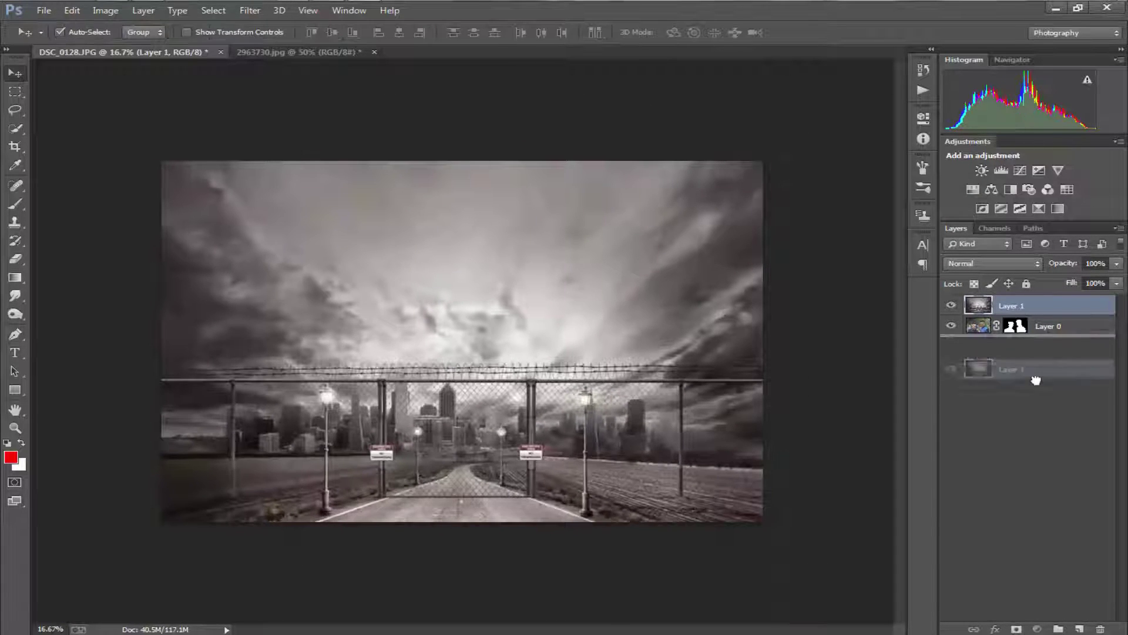
- Move the road layer beneath the boys, enlarge it to about 111% and shift it lower
left_click_drag(1011, 306, 1022, 376)
left_click_drag(713, 310, 685, 388)
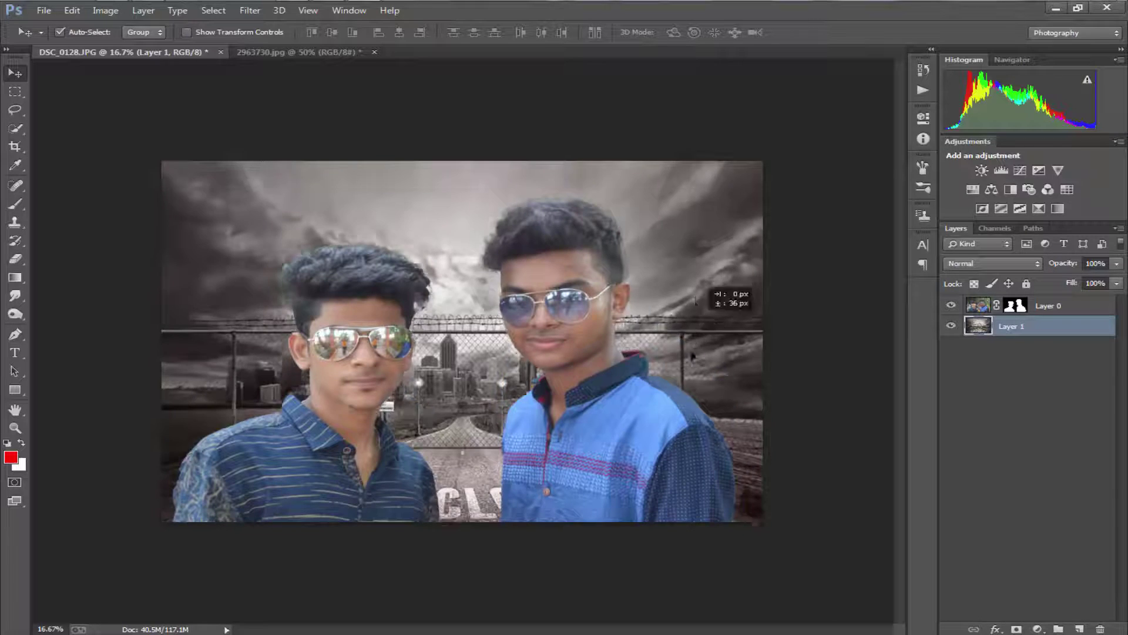
key("ctrl+t")
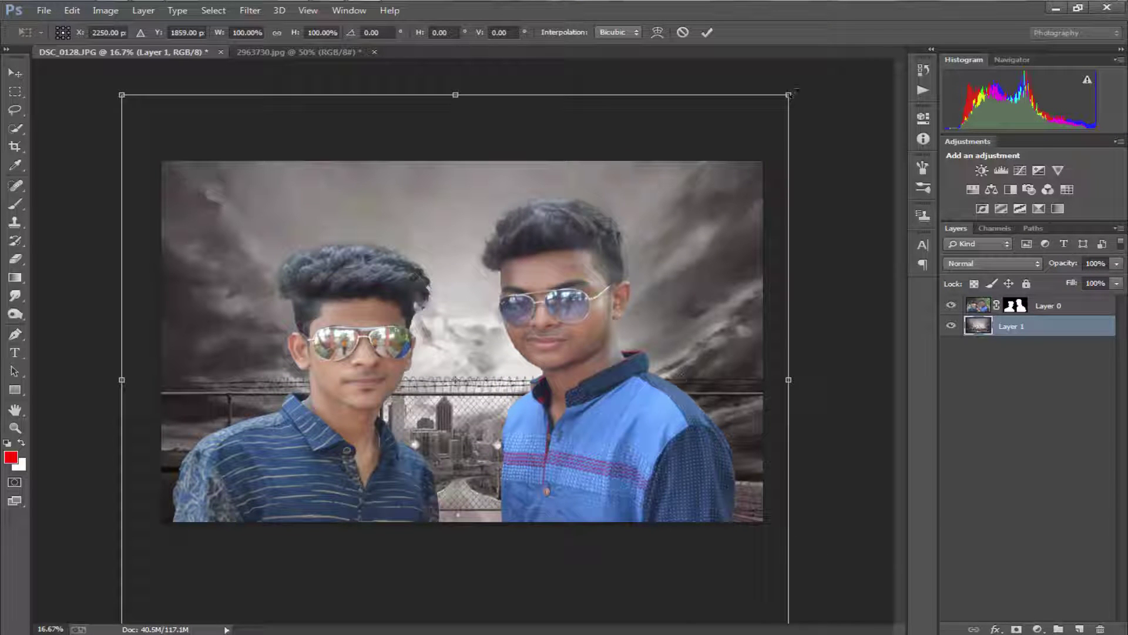
left_click_drag(790, 93, 767, 221)
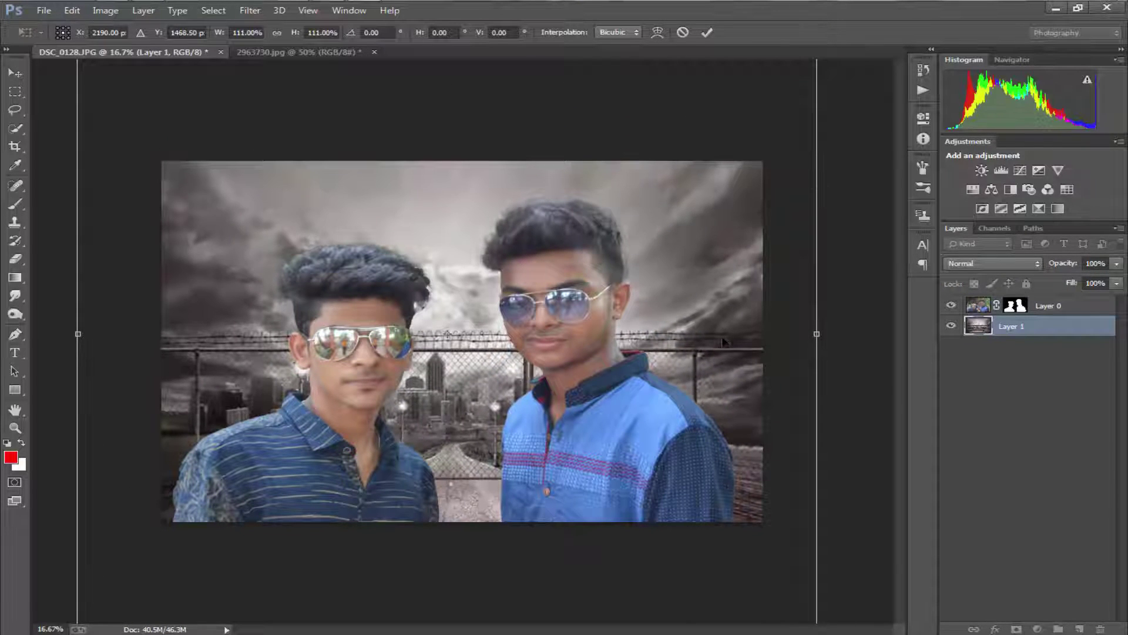
left_click_drag(718, 351, 719, 359)
key("ctrl+minus")
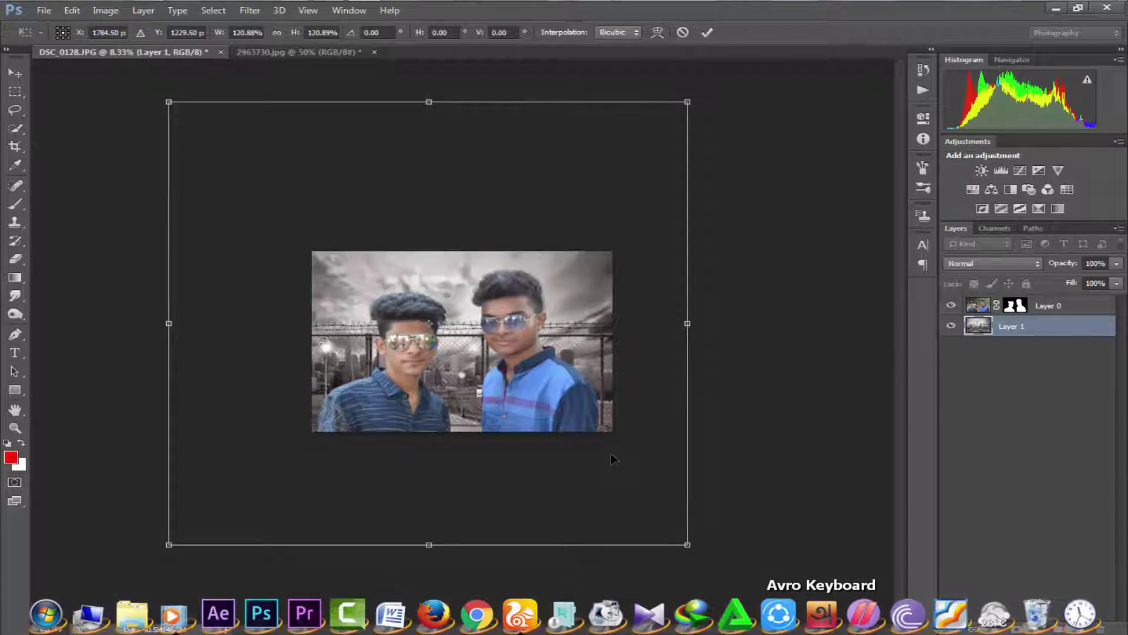
left_click_drag(612, 458, 612, 460)
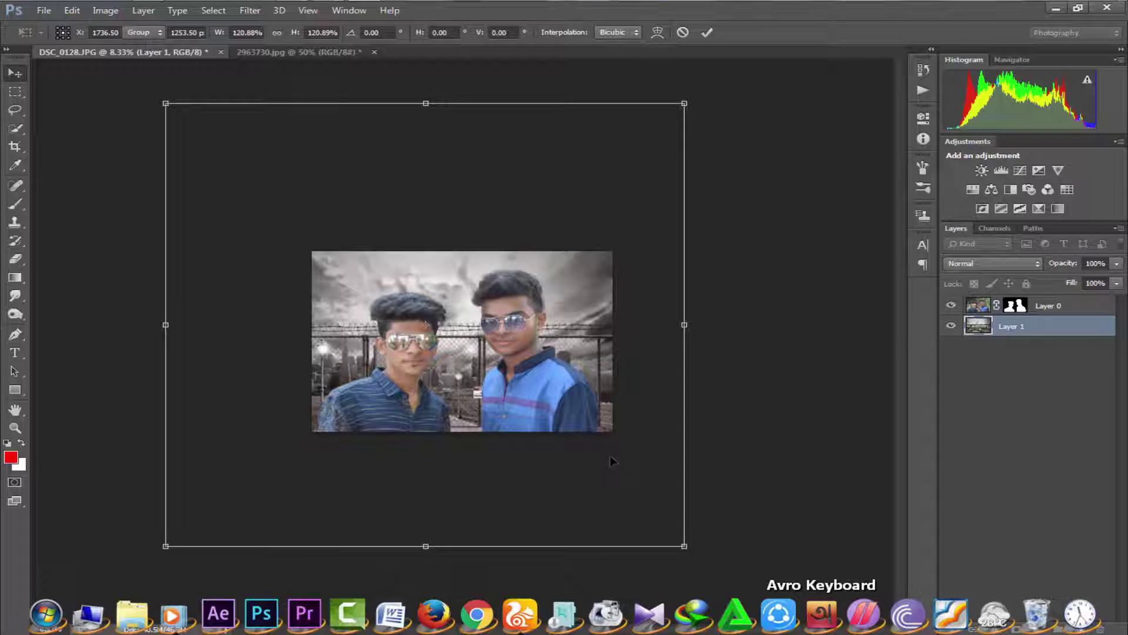
key("Return")
key("ctrl+equal")
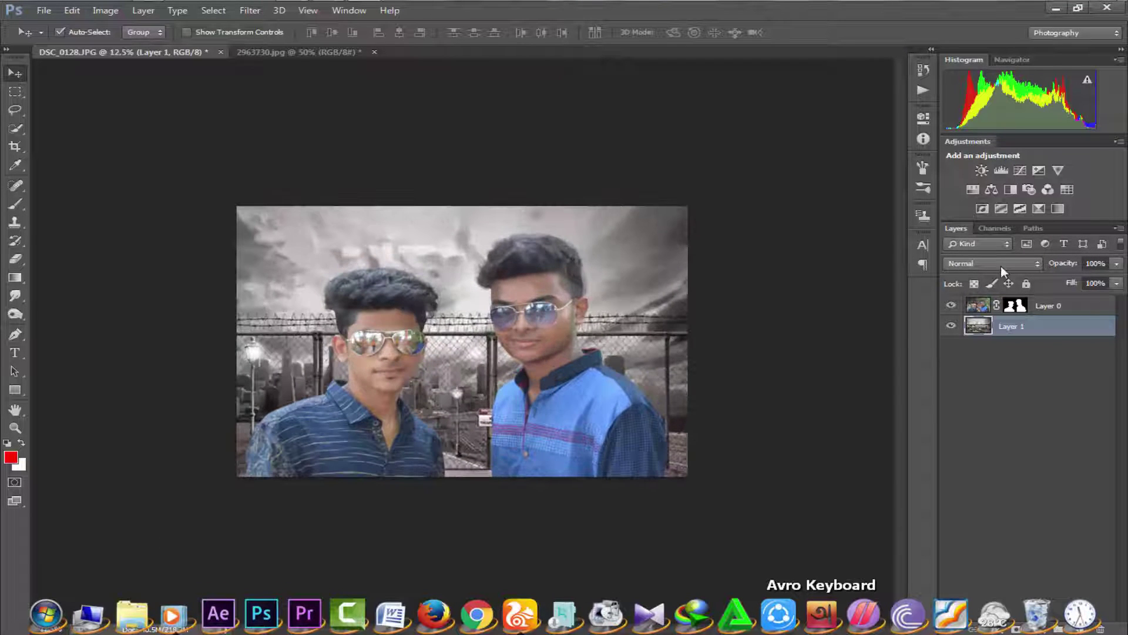
- Apply Layer 0's mask permanently and make Layer 0 the active layer
left_click(1021, 309)
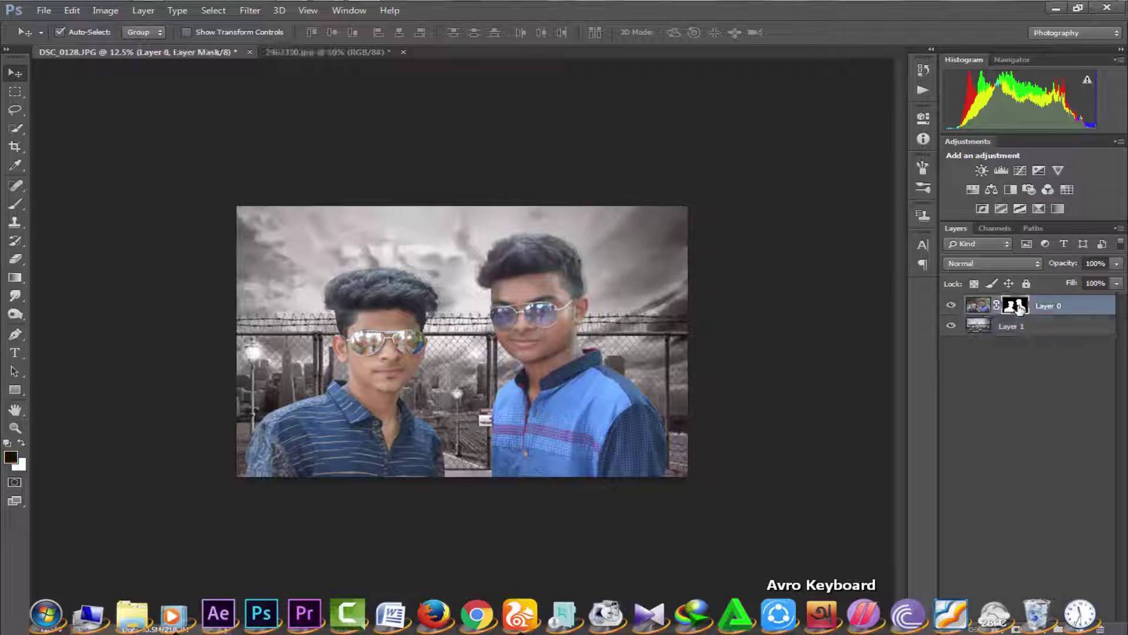
right_click(1025, 306)
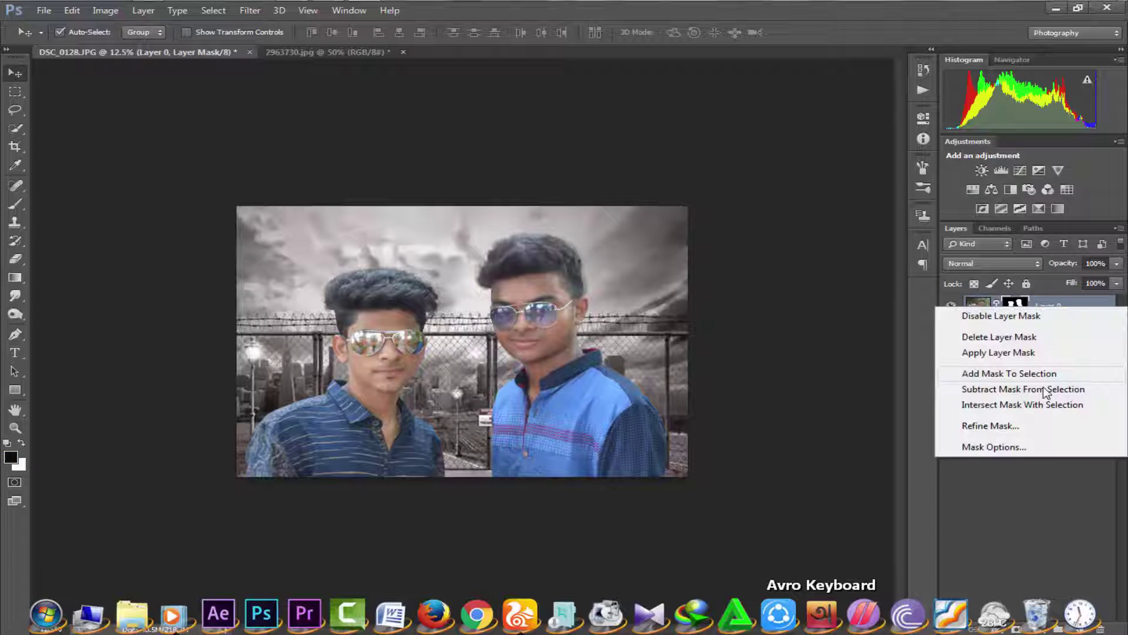
left_click(993, 353)
key("ctrl+equal")
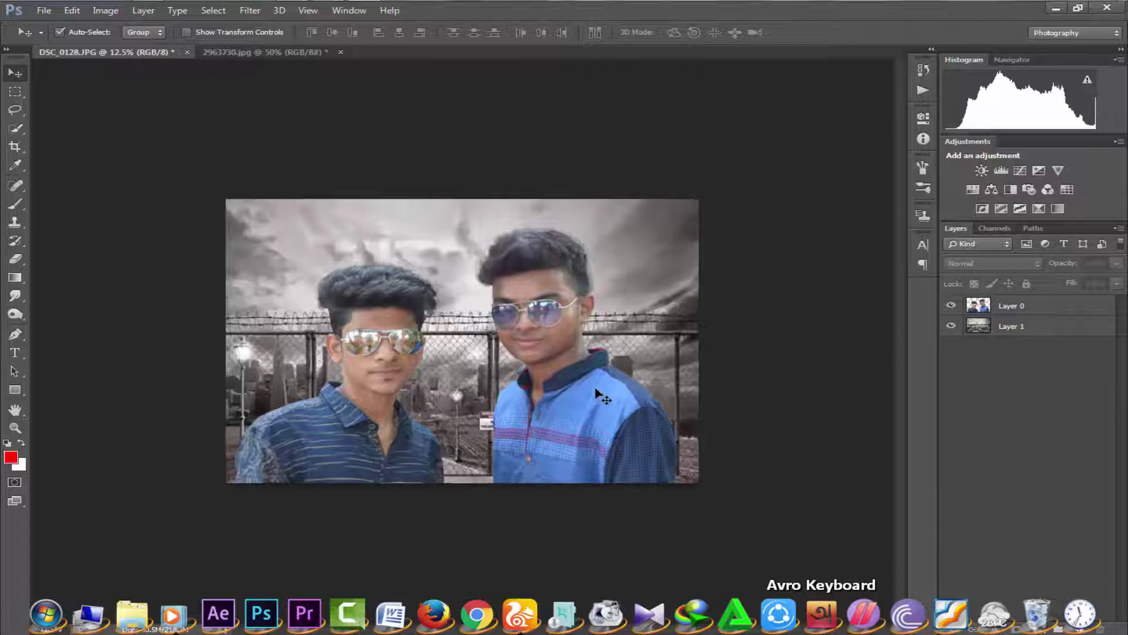
left_click(651, 327)
left_click(1001, 403)
left_click(989, 327)
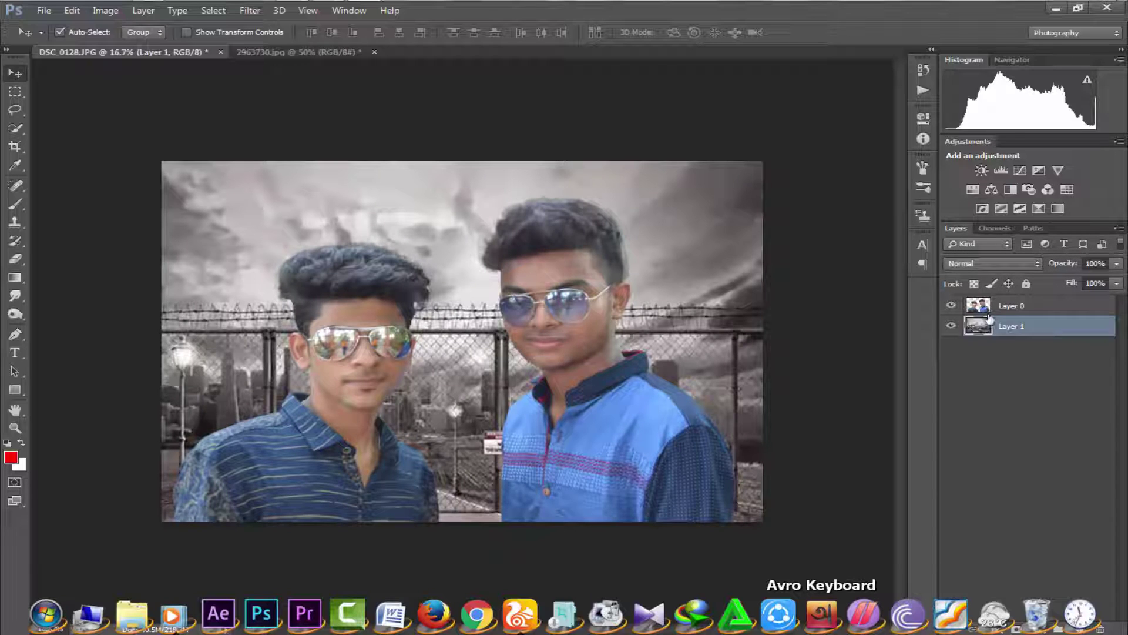
left_click(990, 304)
- In the Camera Raw Filter, set Vibrance +33, Clarity +43, lower Shadows and lift Blacks to +46
left_click(249, 10)
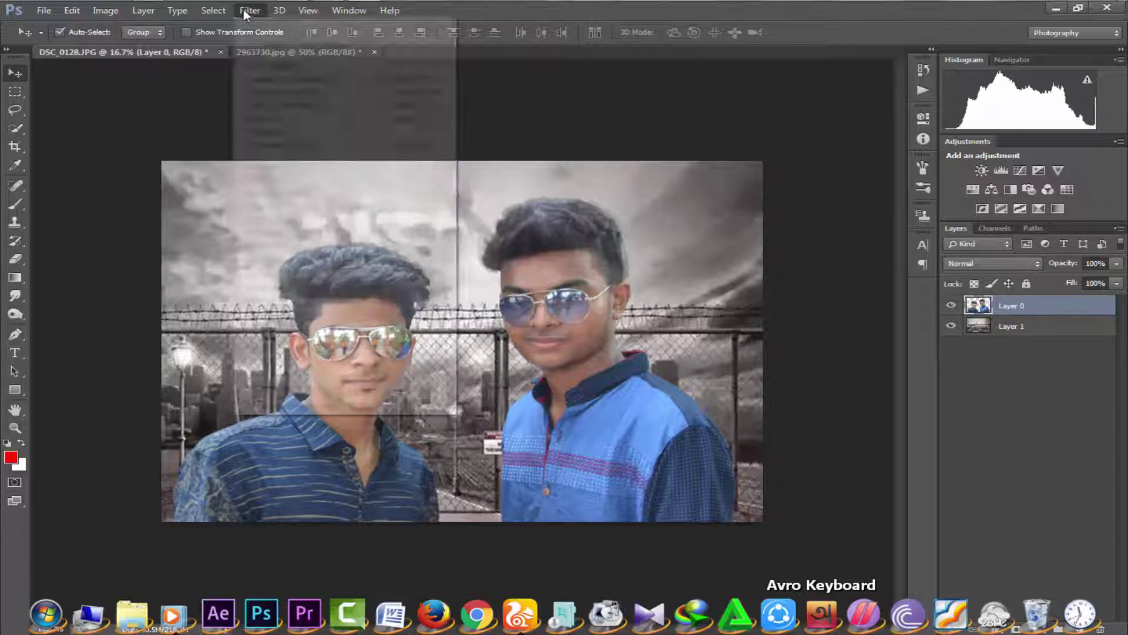
left_click(276, 91)
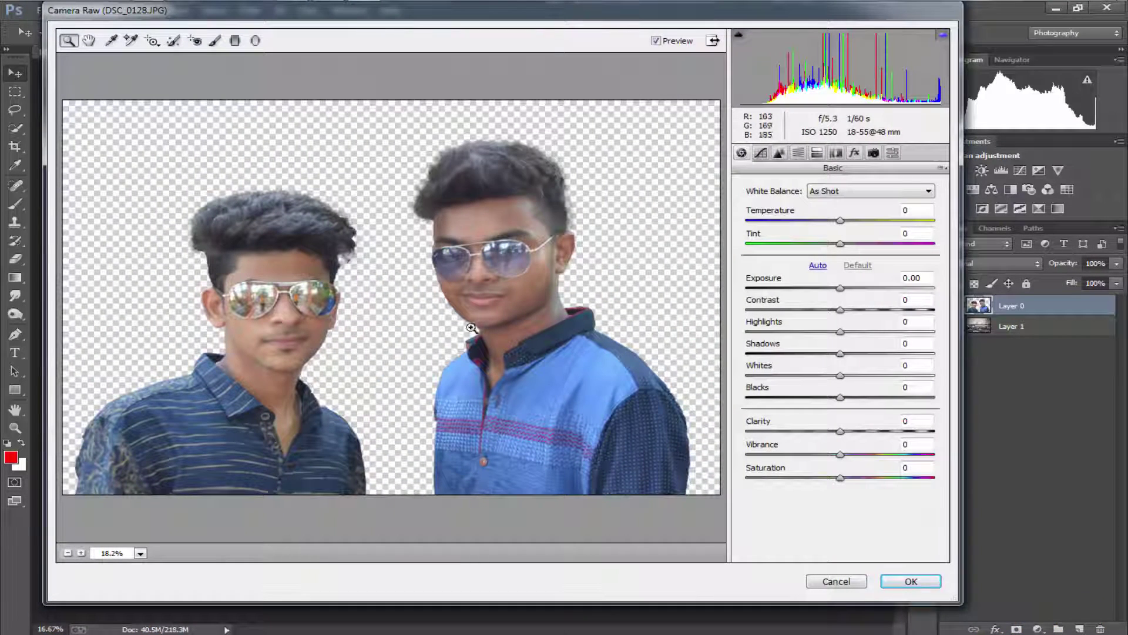
mouse_move(845, 455)
left_mouse_down()
mouse_move(872, 457)
mouse_move(893, 441)
mouse_move(887, 433)
left_mouse_up()
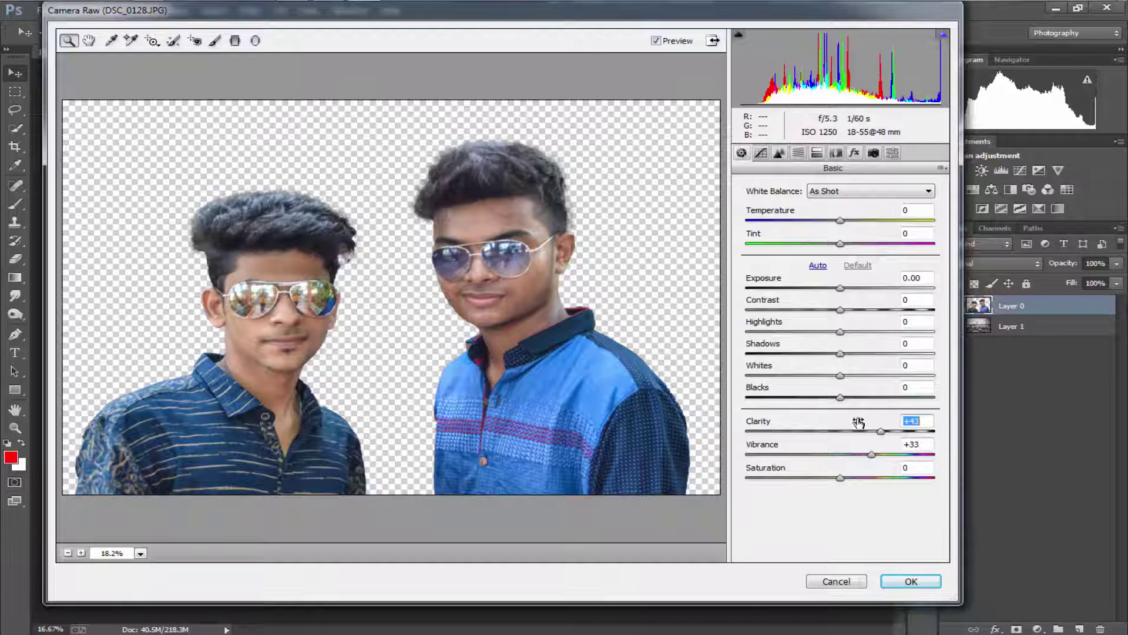
mouse_move(840, 398)
left_mouse_down()
mouse_move(880, 400)
mouse_move(828, 379)
mouse_move(888, 376)
mouse_move(822, 400)
left_mouse_up()
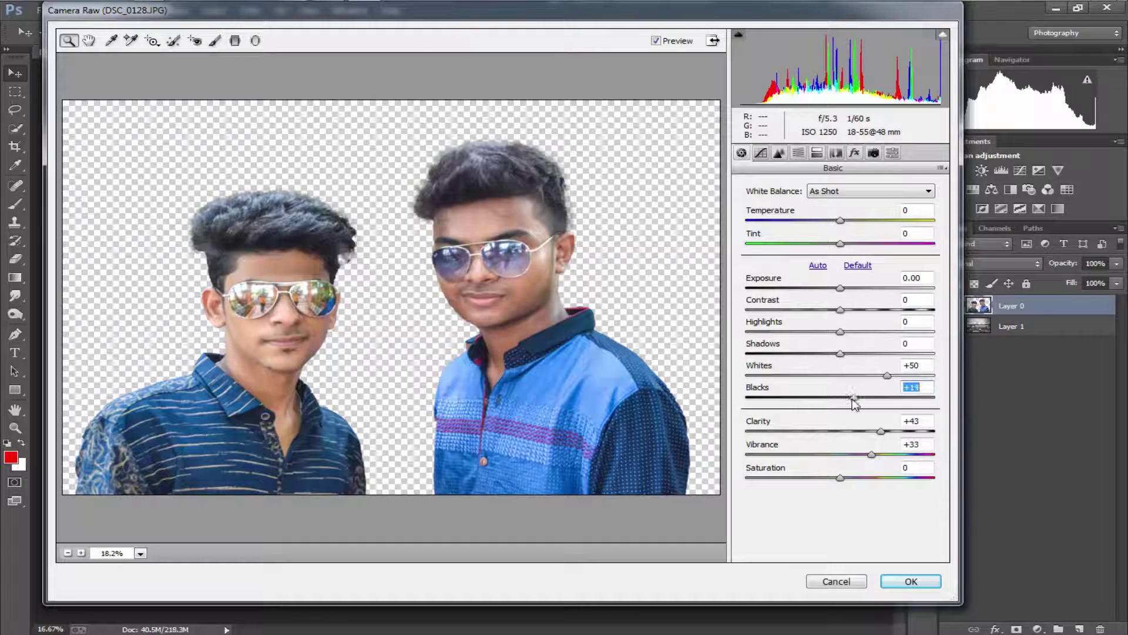
mouse_move(840, 353)
left_mouse_down()
mouse_move(795, 354)
mouse_move(739, 333)
mouse_move(865, 321)
left_mouse_up()
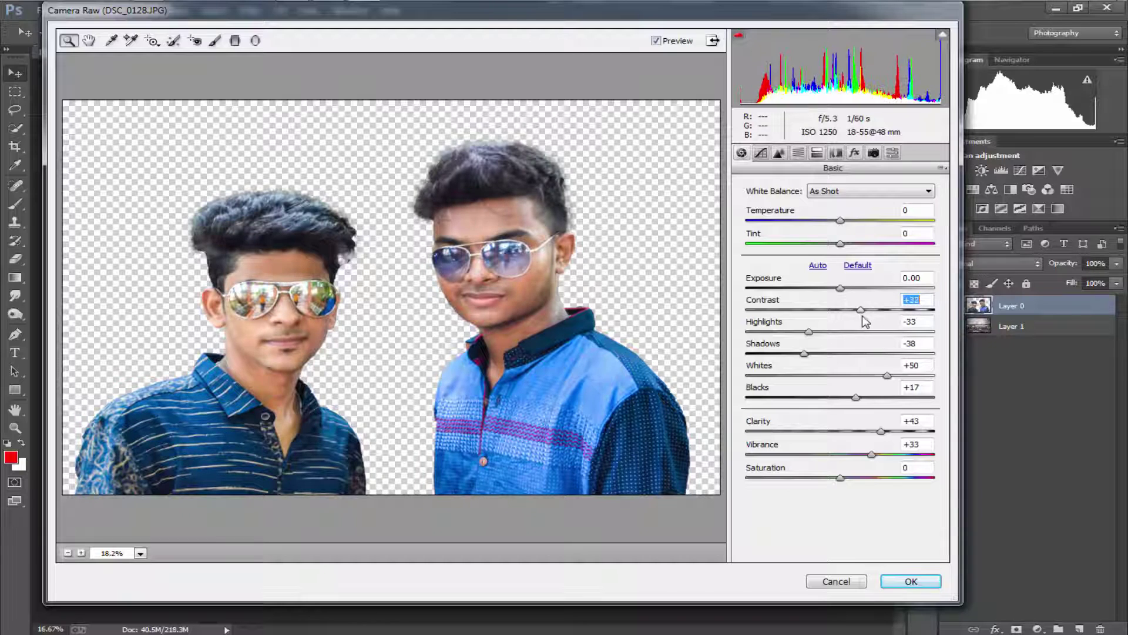
left_click_drag(856, 397, 881, 397)
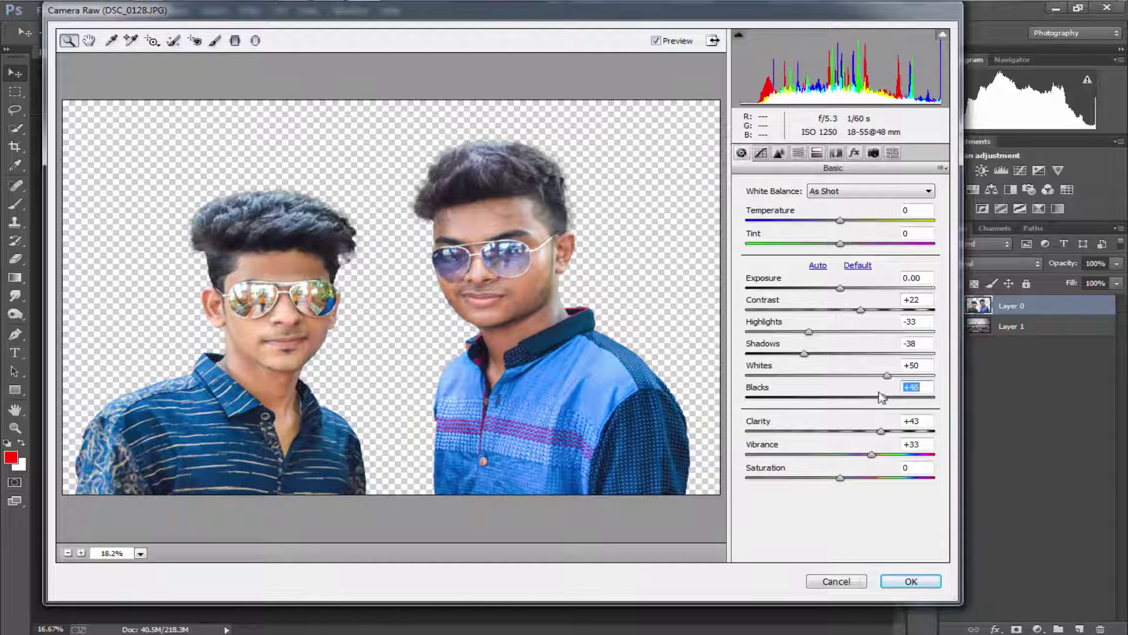
- Set HSL luminance Oranges +22, Reds −19, Blues −27, then apply the Camera Raw filter
left_click(783, 153)
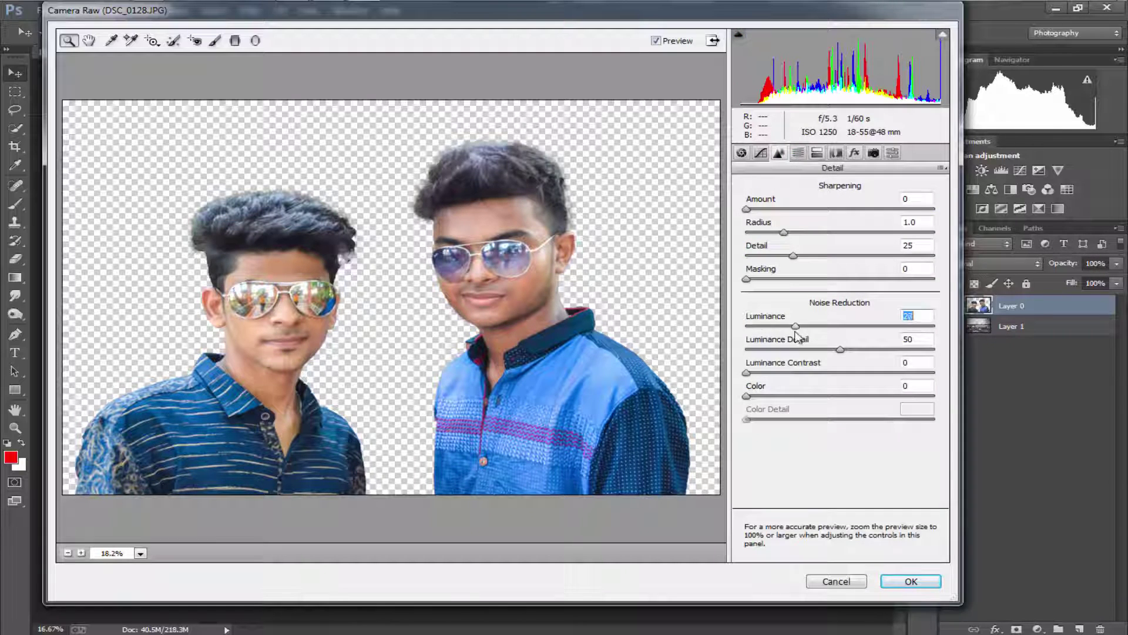
left_click(800, 154)
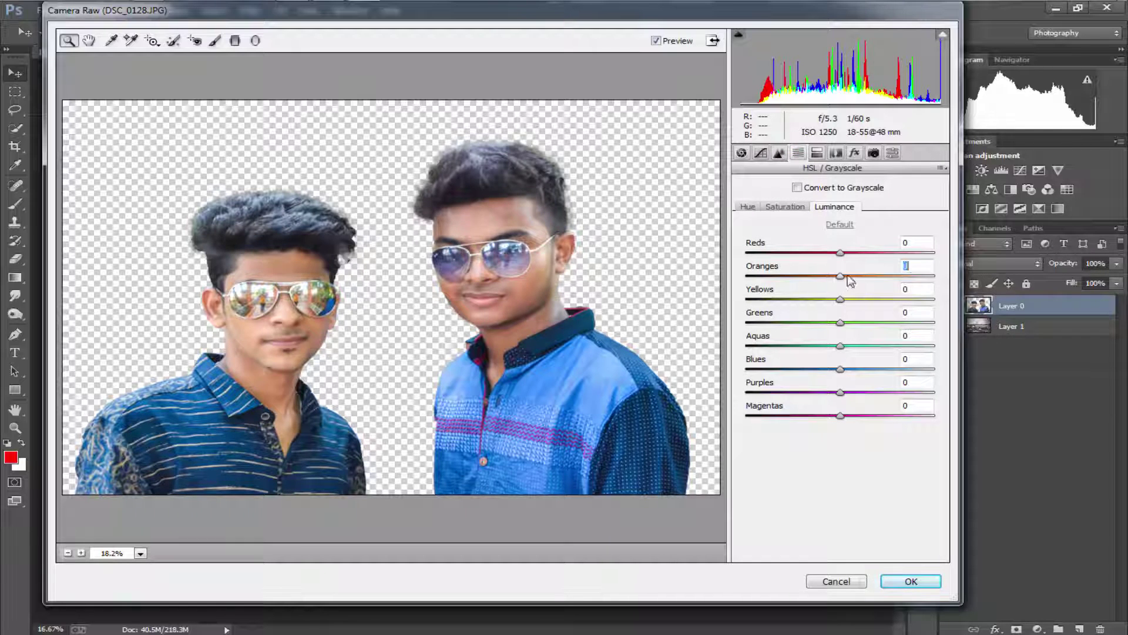
mouse_move(847, 281)
left_mouse_down()
mouse_move(919, 276)
mouse_move(869, 286)
left_mouse_up()
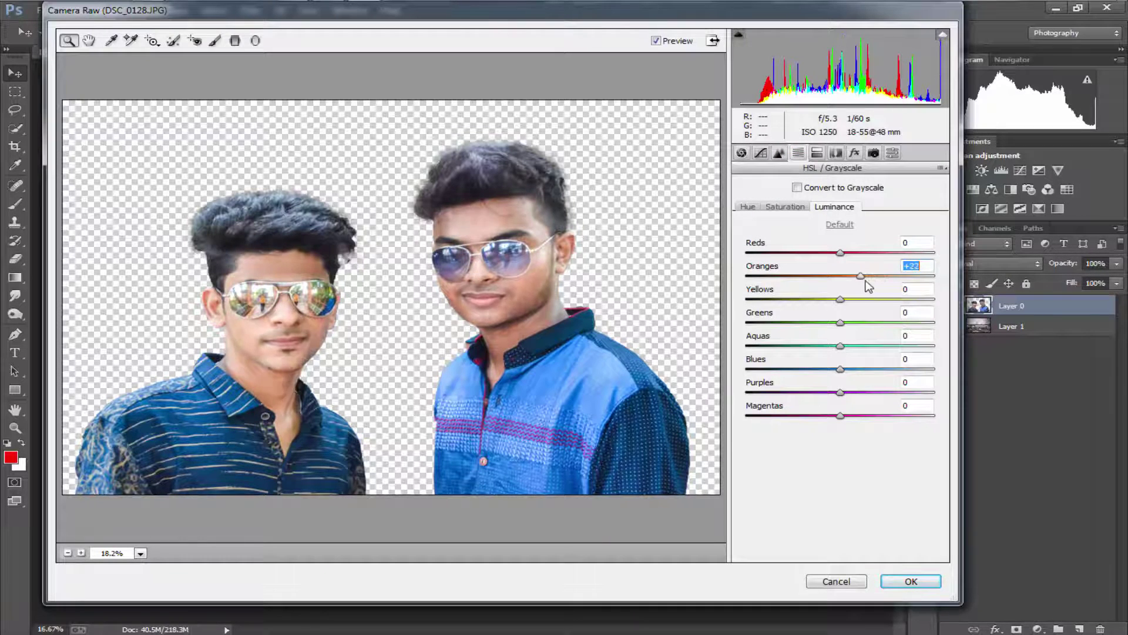
left_click_drag(840, 247, 825, 260)
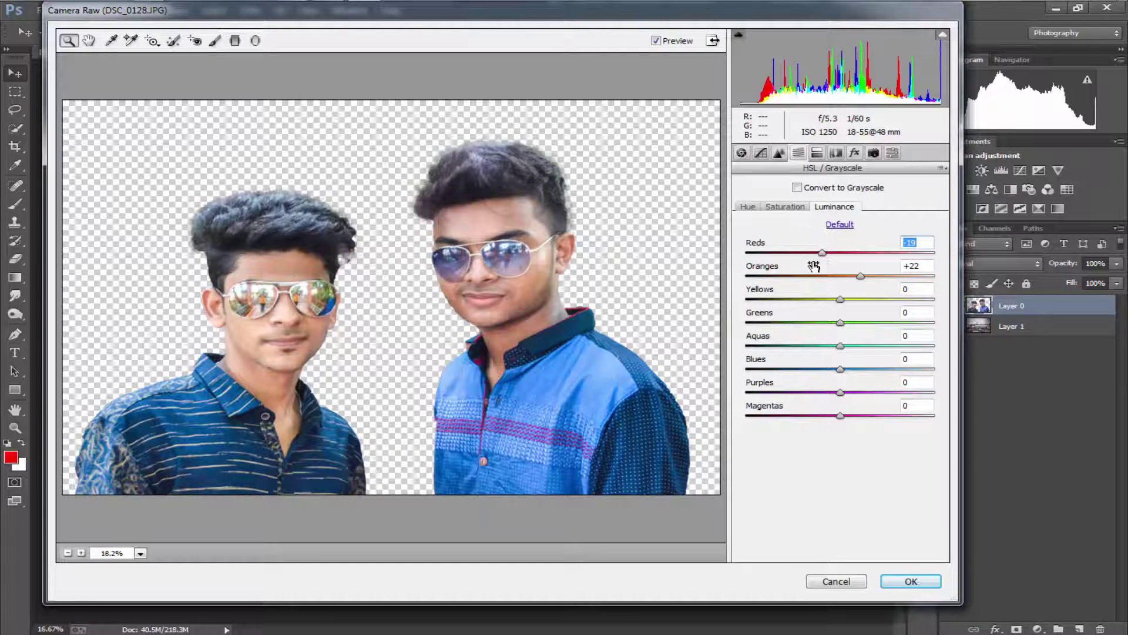
mouse_move(835, 375)
left_mouse_down()
mouse_move(805, 378)
mouse_move(846, 383)
left_mouse_up()
key("Tab")
left_click(785, 206)
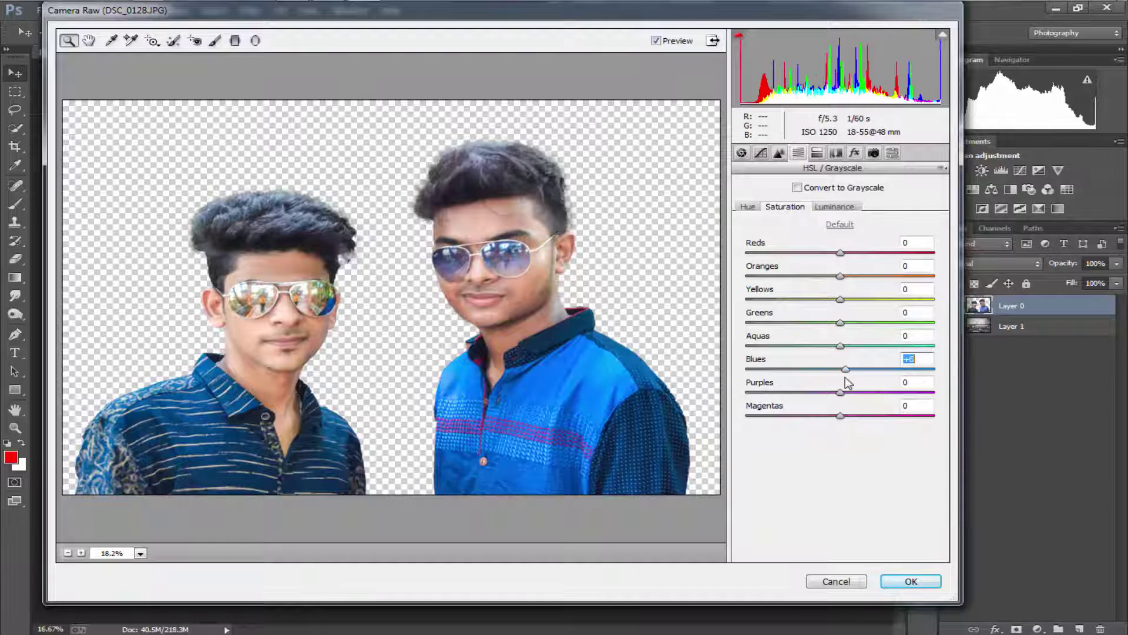
left_click(908, 581)
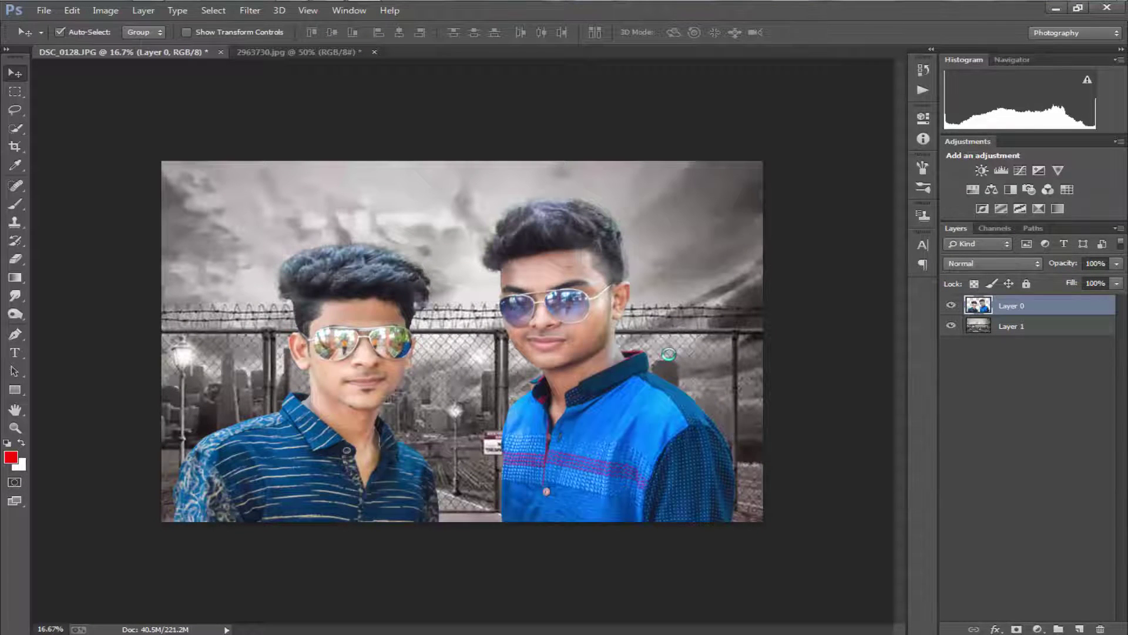
- Erase leftover background beside the left boy's hair with a 125 px eraser
scroll(529, 331, "up", 2)
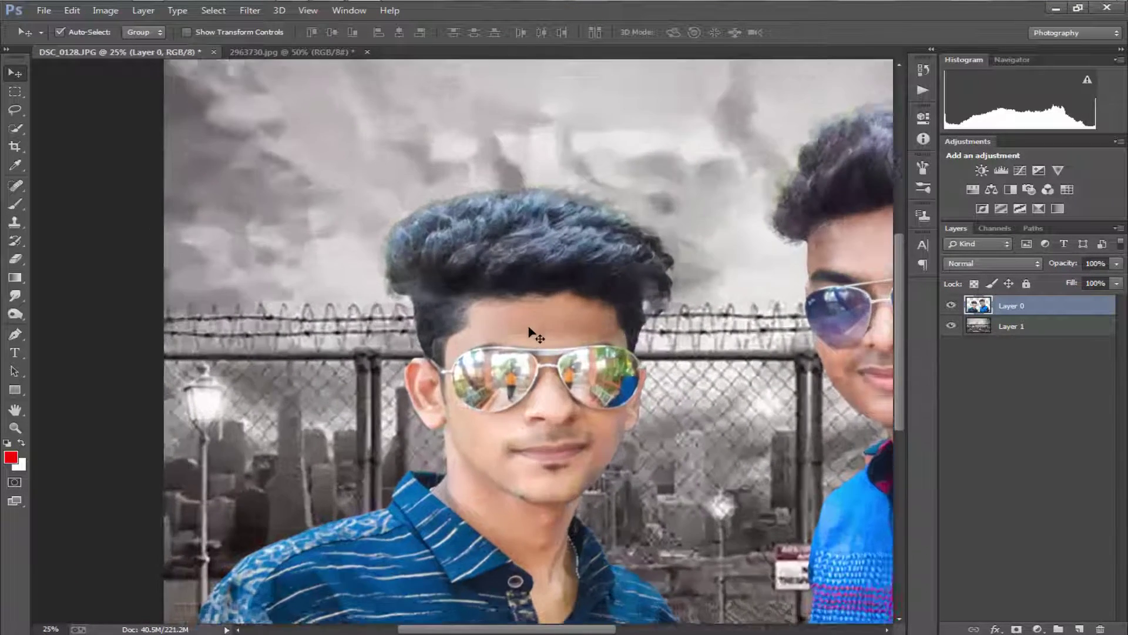
scroll(474, 329, "up", 2)
mouse_move(474, 345)
left_mouse_down()
mouse_move(294, 346)
mouse_move(316, 349)
left_mouse_up()
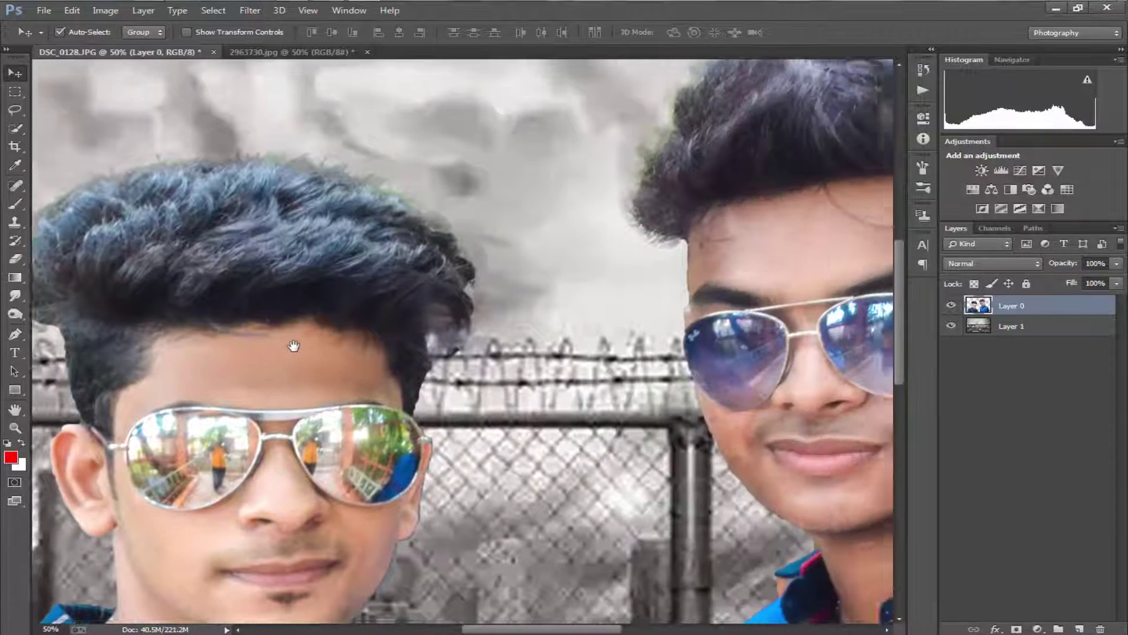
left_click(18, 259)
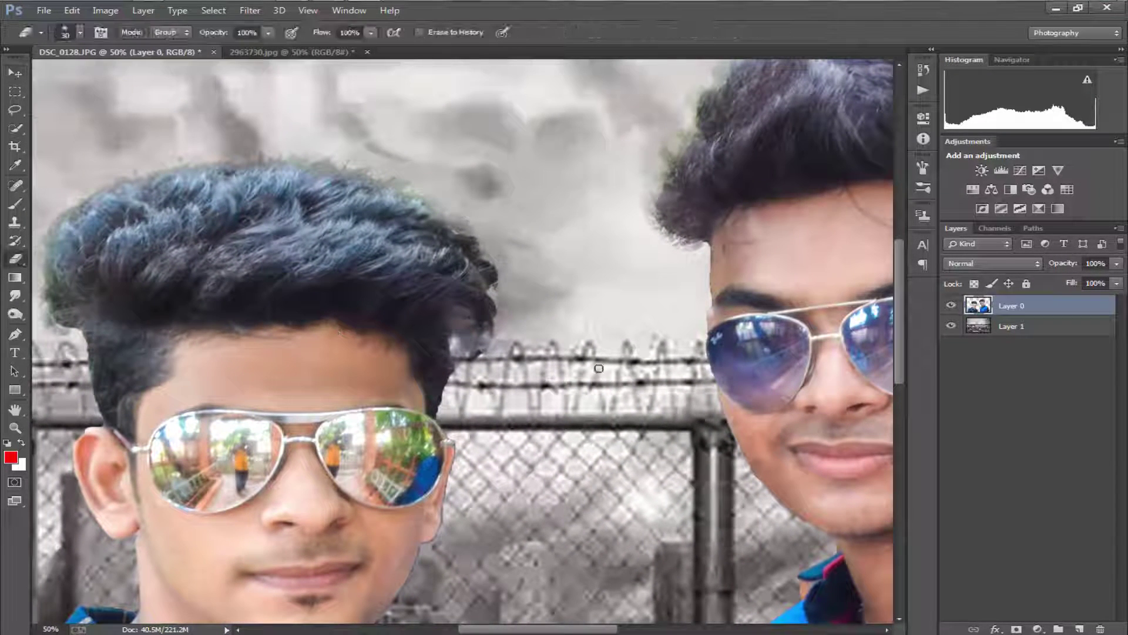
key("bracketright")
key("bracketright")
key("bracketright")
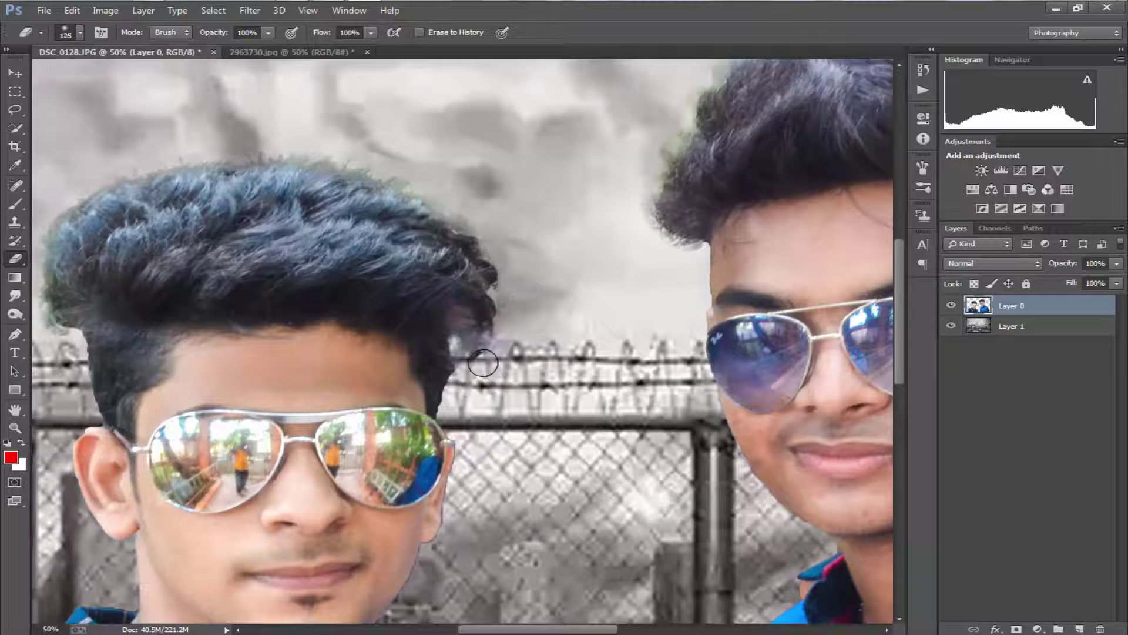
left_click_drag(488, 355, 482, 229)
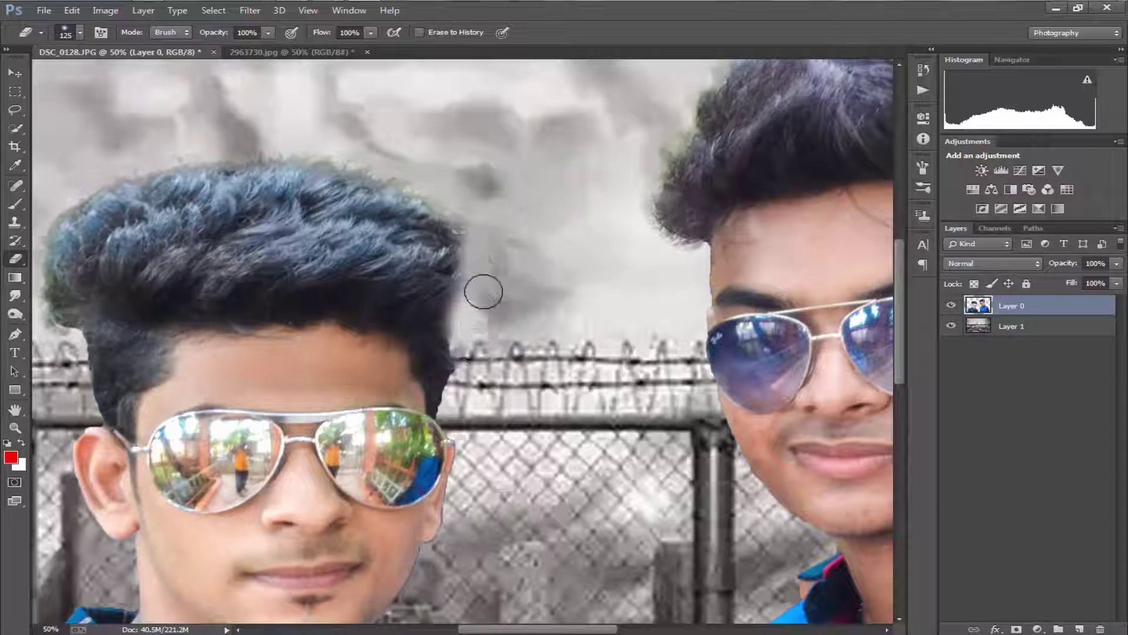
- Erase the dark halo beside the right boy's hair
left_click_drag(496, 241, 743, 260)
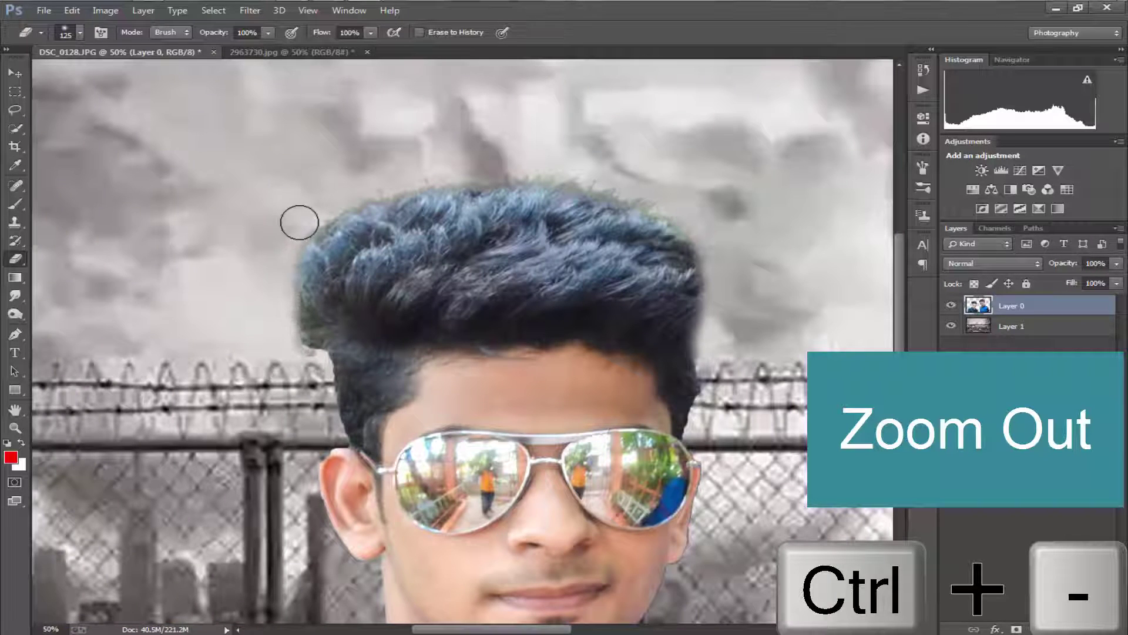
key("ctrl+minus")
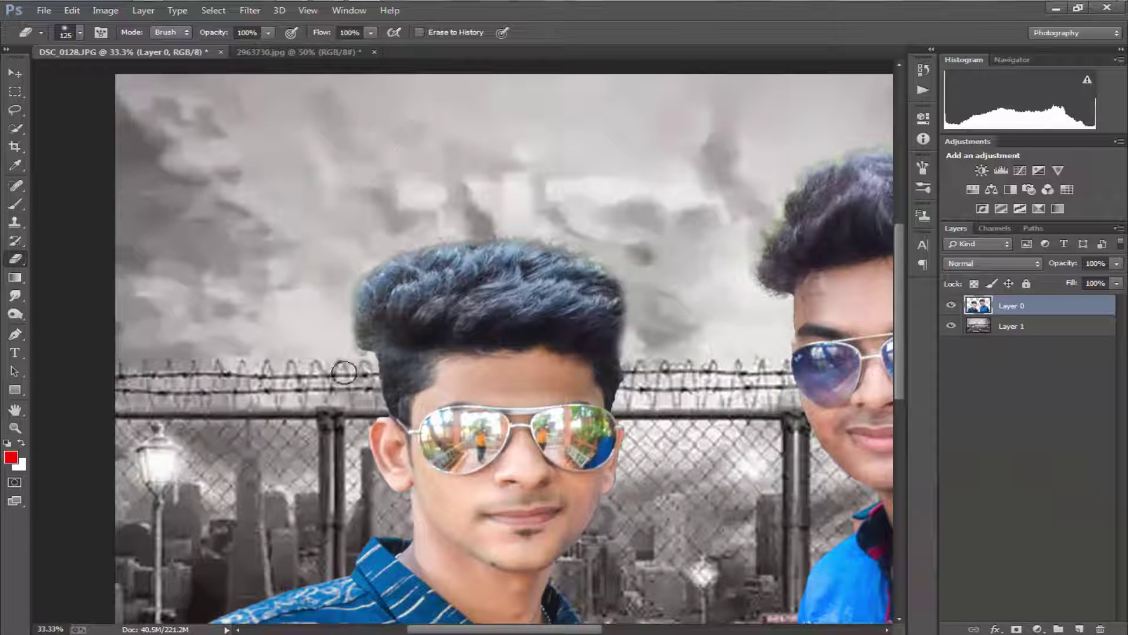
left_click_drag(611, 335, 365, 339)
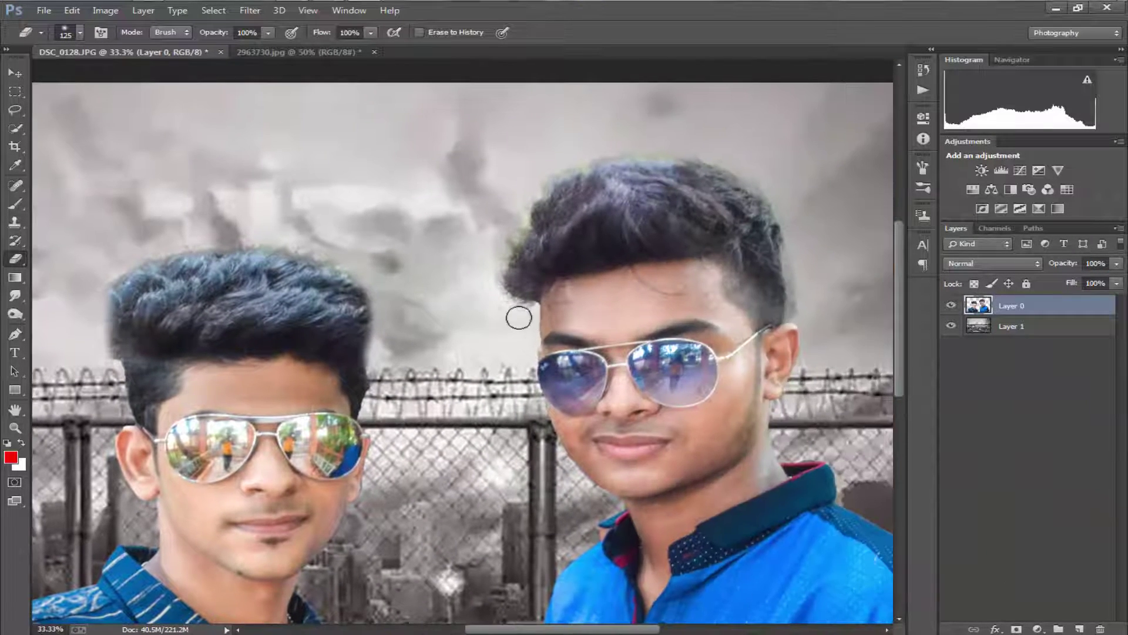
mouse_move(518, 315)
left_mouse_down()
mouse_move(501, 221)
mouse_move(513, 302)
left_mouse_up()
scroll(589, 297, "right", 5)
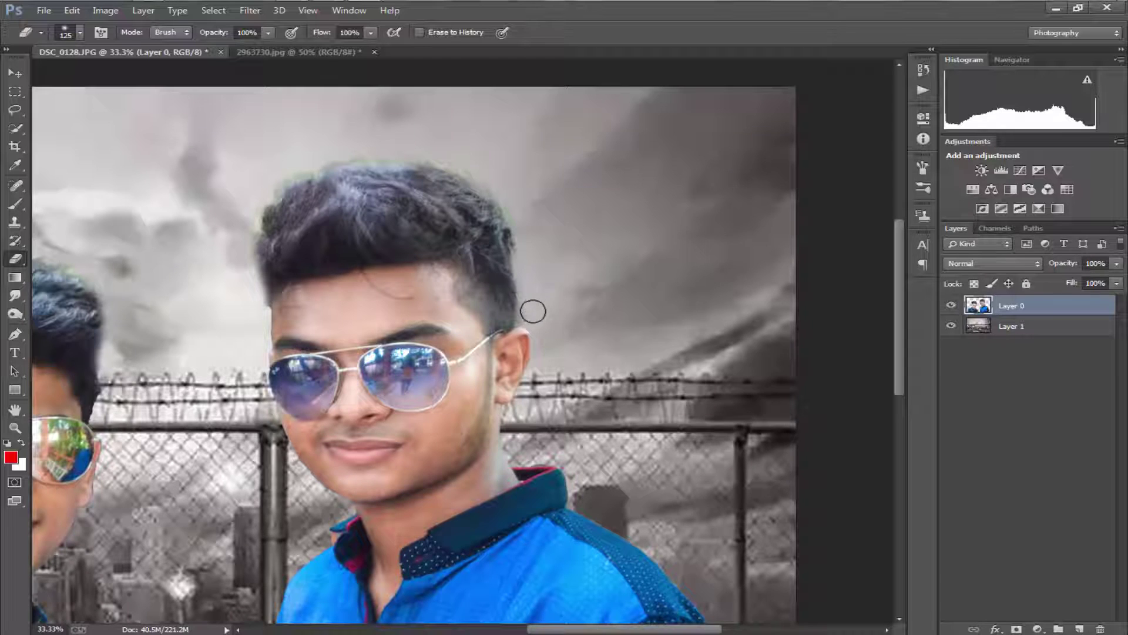
mouse_move(438, 154)
left_mouse_down()
mouse_move(472, 234)
mouse_move(578, 142)
left_mouse_up()
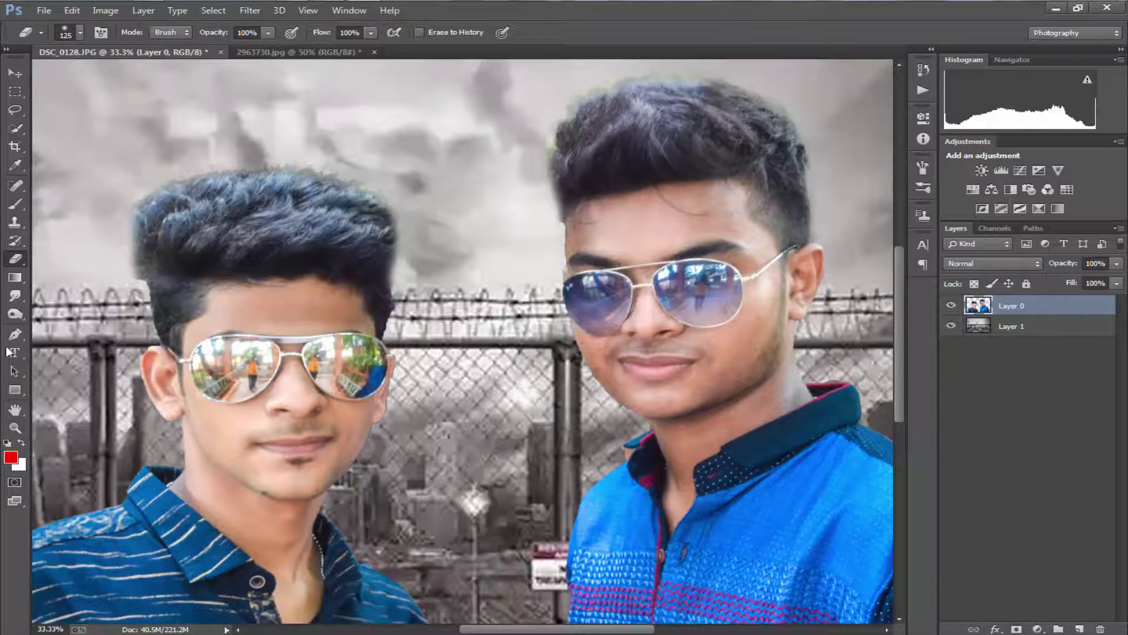
- Switch to the Smudge tool, enlarge it to 90, and choose the 14 px brush preset
left_click(15, 296)
left_click_drag(224, 247, 277, 271)
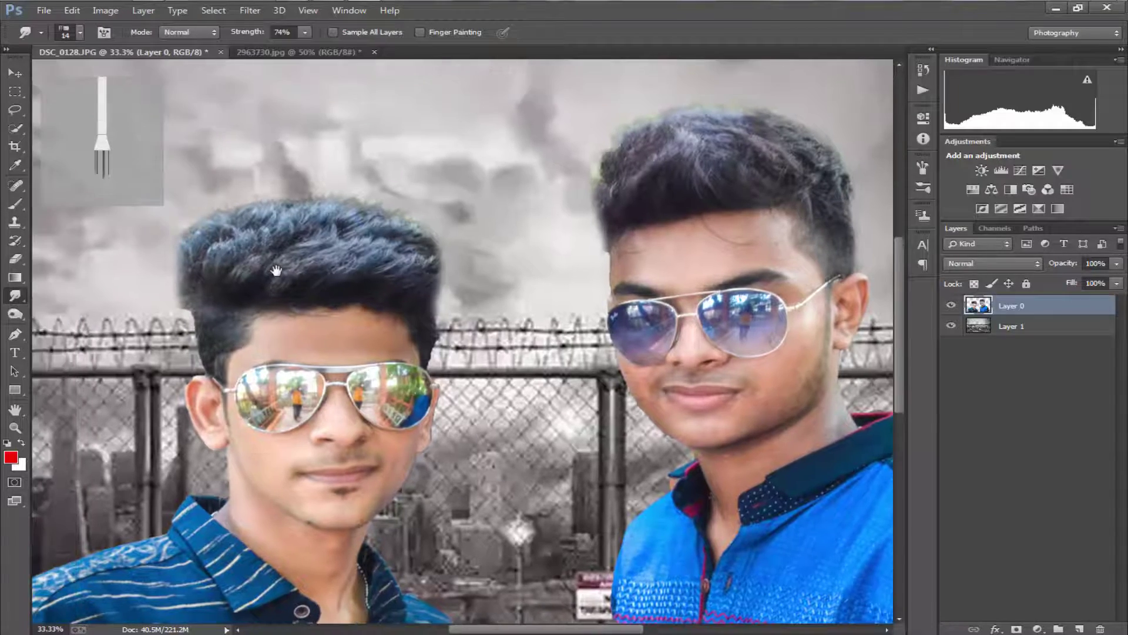
key("bracketright")
key("bracketright")
key("bracketright")
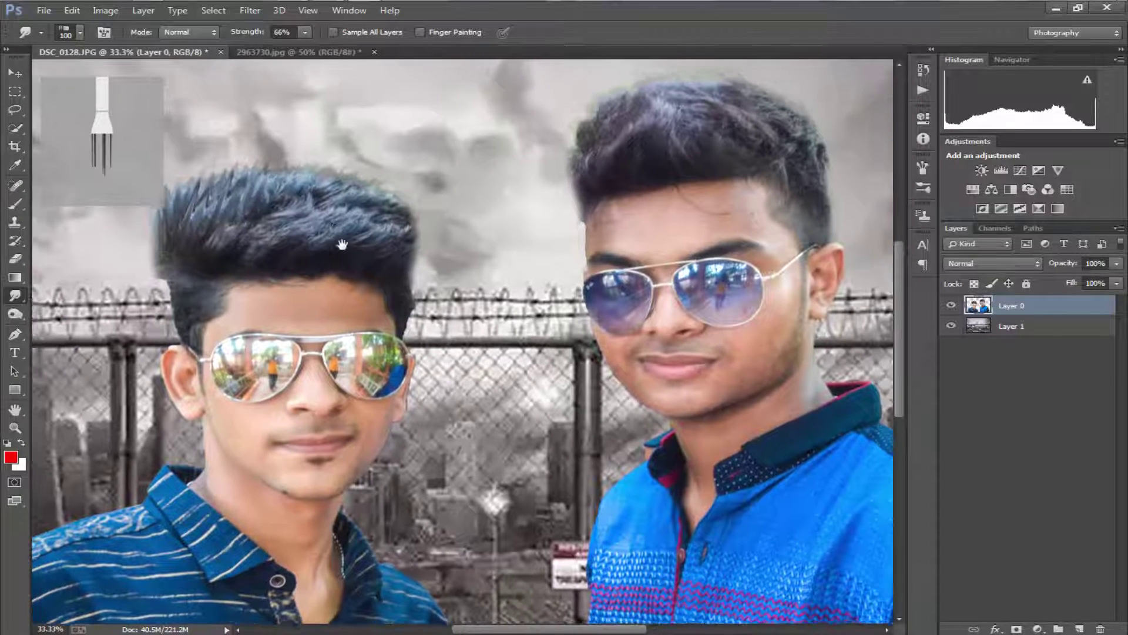
right_click(355, 254)
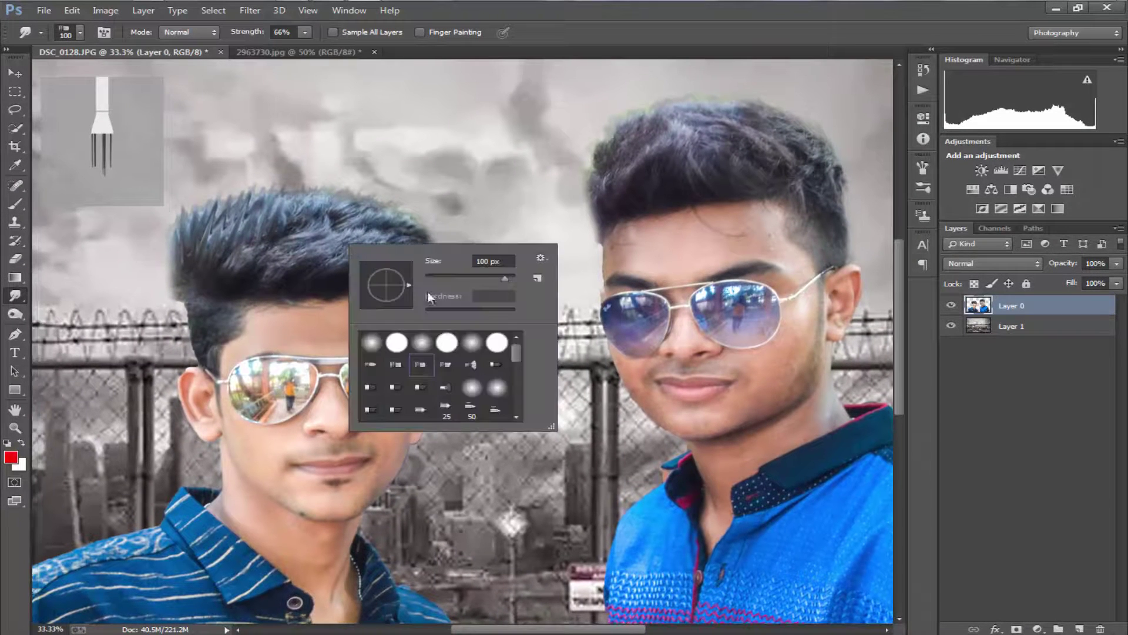
scroll(485, 392, "down", 3)
left_click(473, 388)
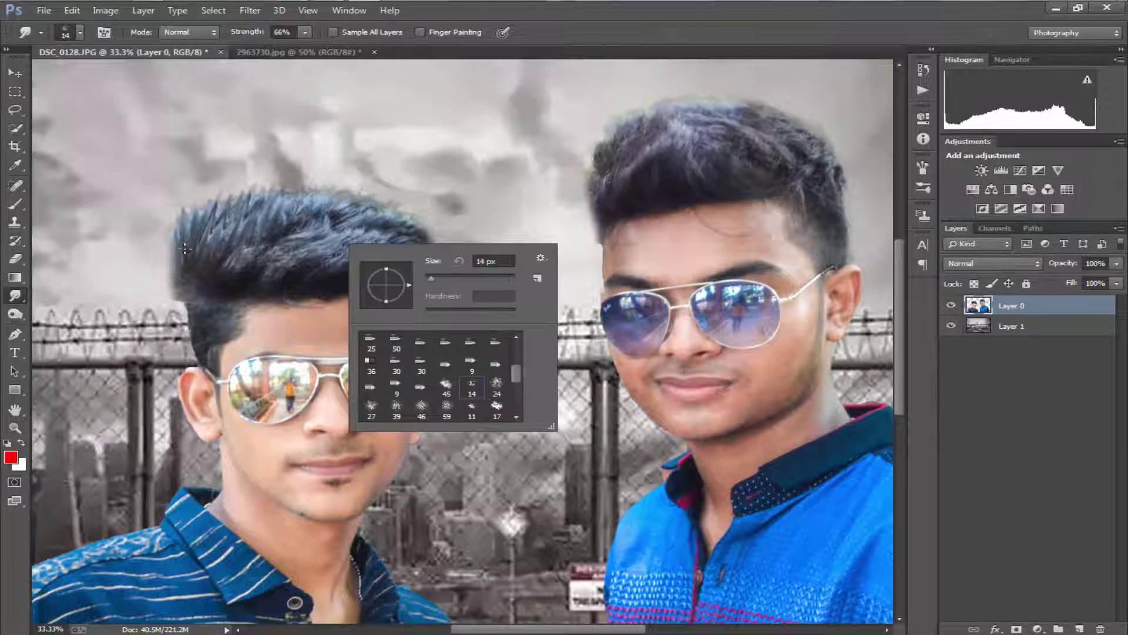
left_click(187, 249)
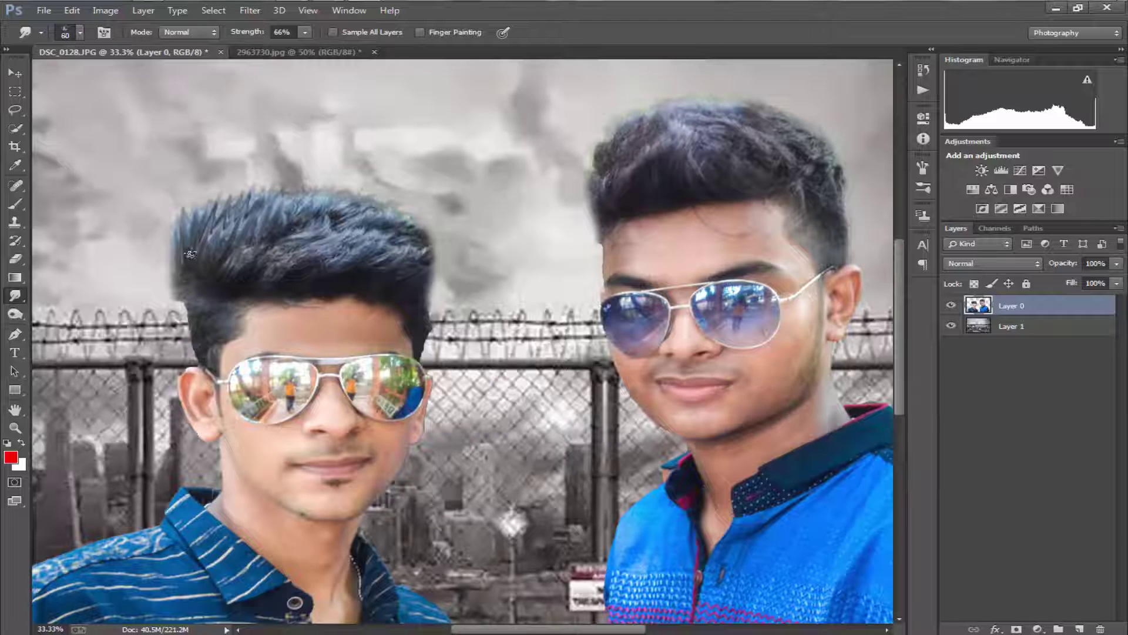
- Smudge the left boy's hair edge and top tuft upward into wispy strands
left_click_drag(187, 264, 181, 202)
mouse_move(211, 244)
left_mouse_down()
mouse_move(200, 197)
mouse_move(211, 217)
mouse_move(235, 194)
mouse_move(292, 202)
mouse_move(306, 237)
mouse_move(302, 192)
left_mouse_up()
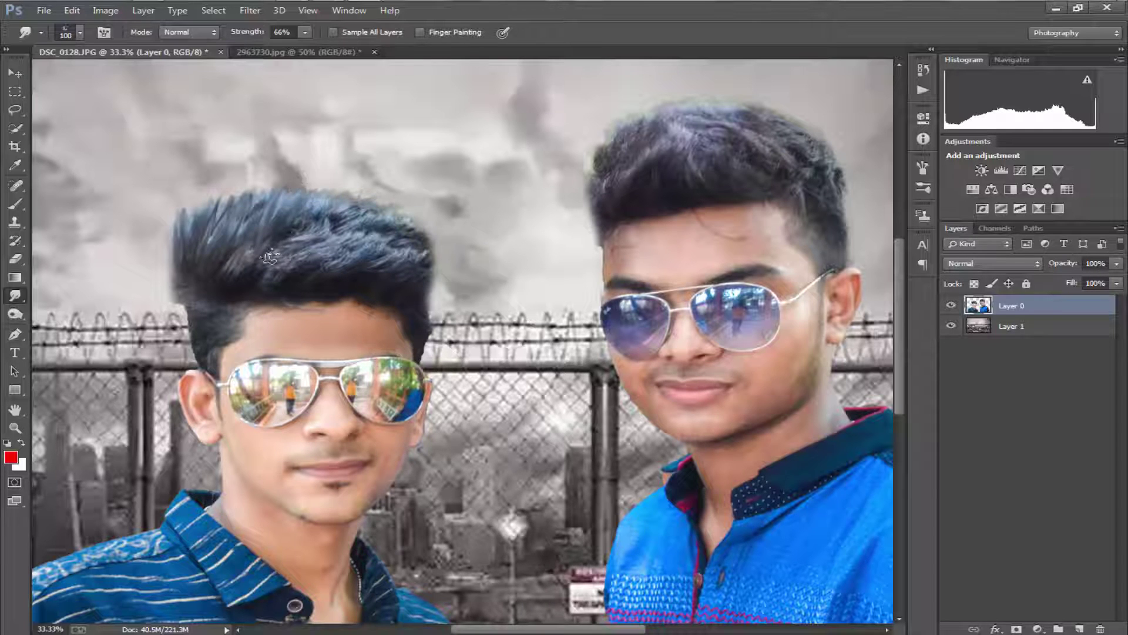
mouse_move(275, 251)
left_mouse_down()
mouse_move(332, 207)
mouse_move(392, 202)
left_mouse_up()
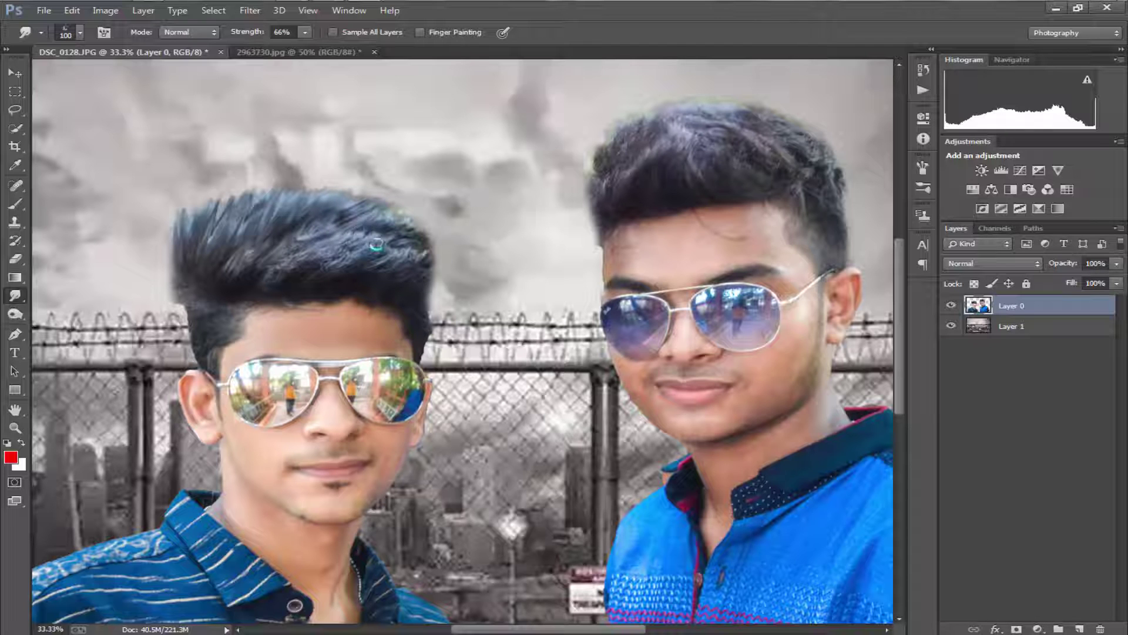
left_click_drag(346, 242, 394, 221)
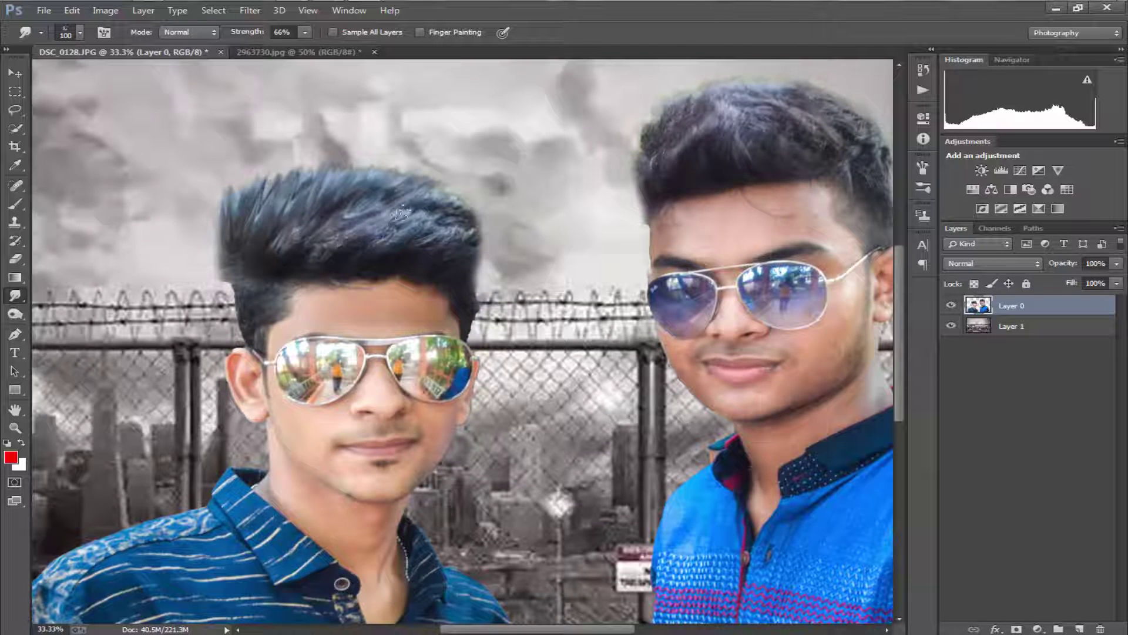
scroll(402, 223, "right", 1)
scroll(404, 252, "right", 1)
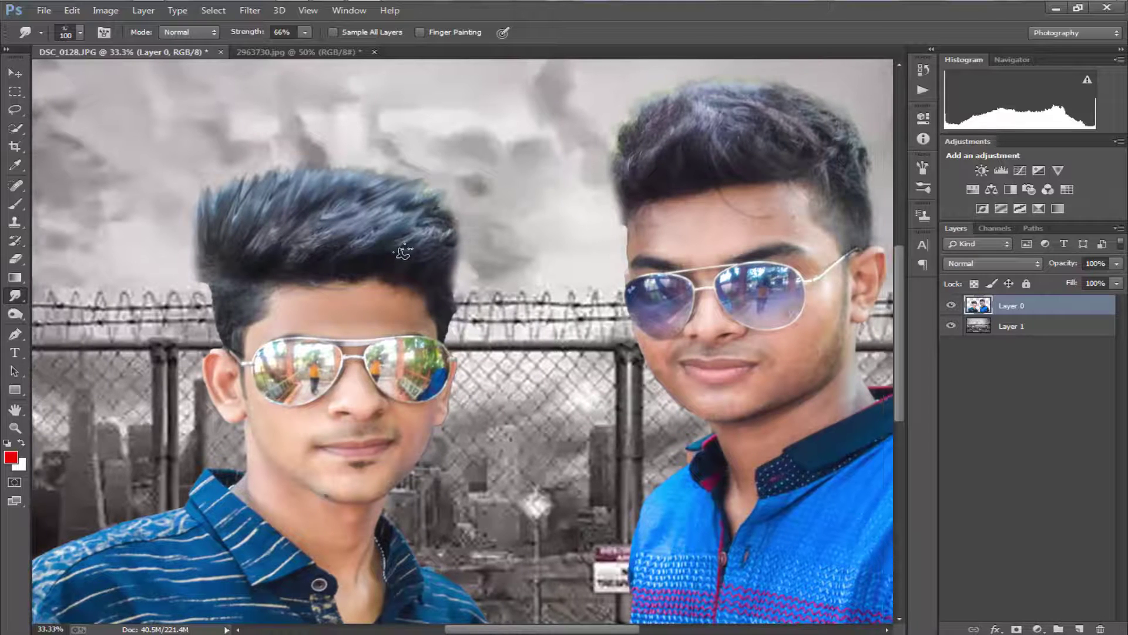
scroll(408, 259, "down", 1)
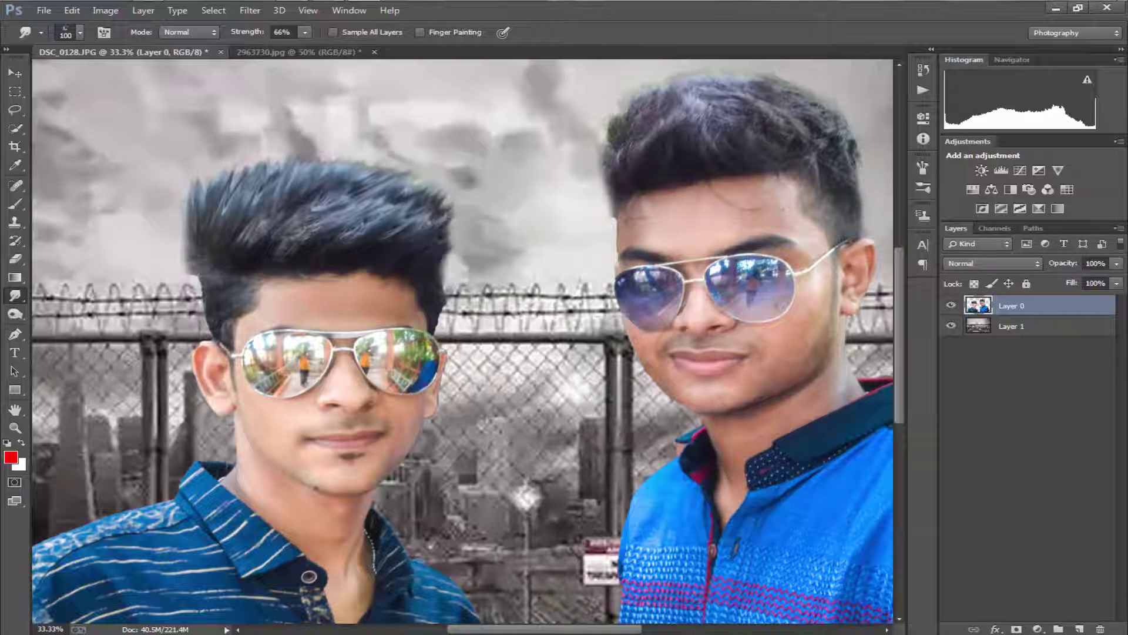
left_click_drag(439, 257, 451, 235)
- Undo the last stroke, then smudge spikes along the top of the left boy's hair
key("ctrl+alt+z")
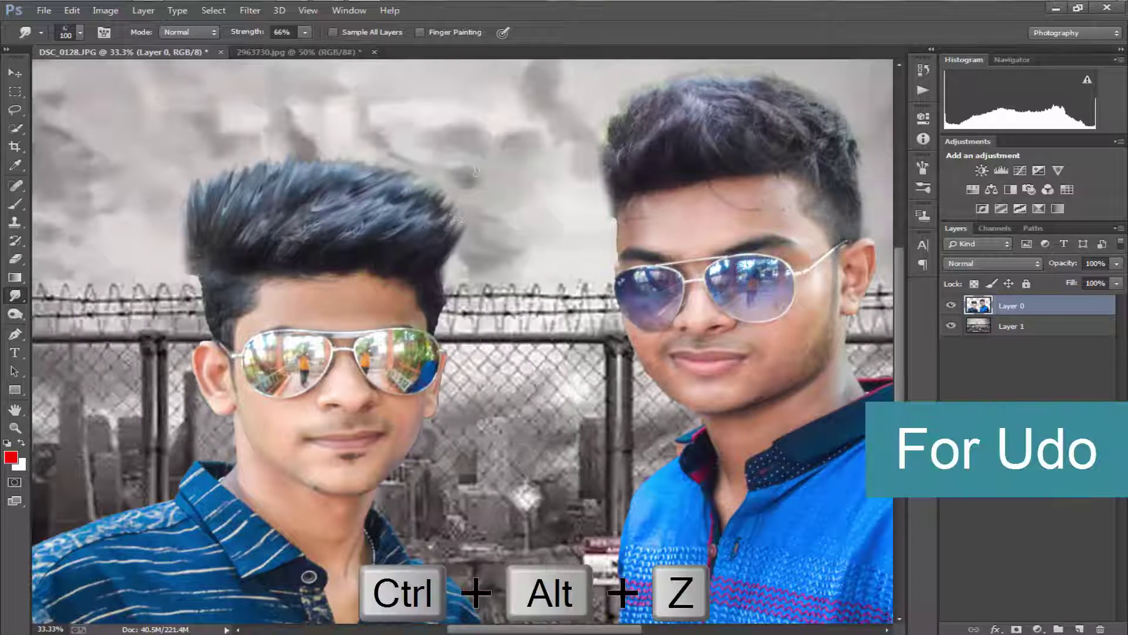
left_click_drag(393, 214, 409, 210)
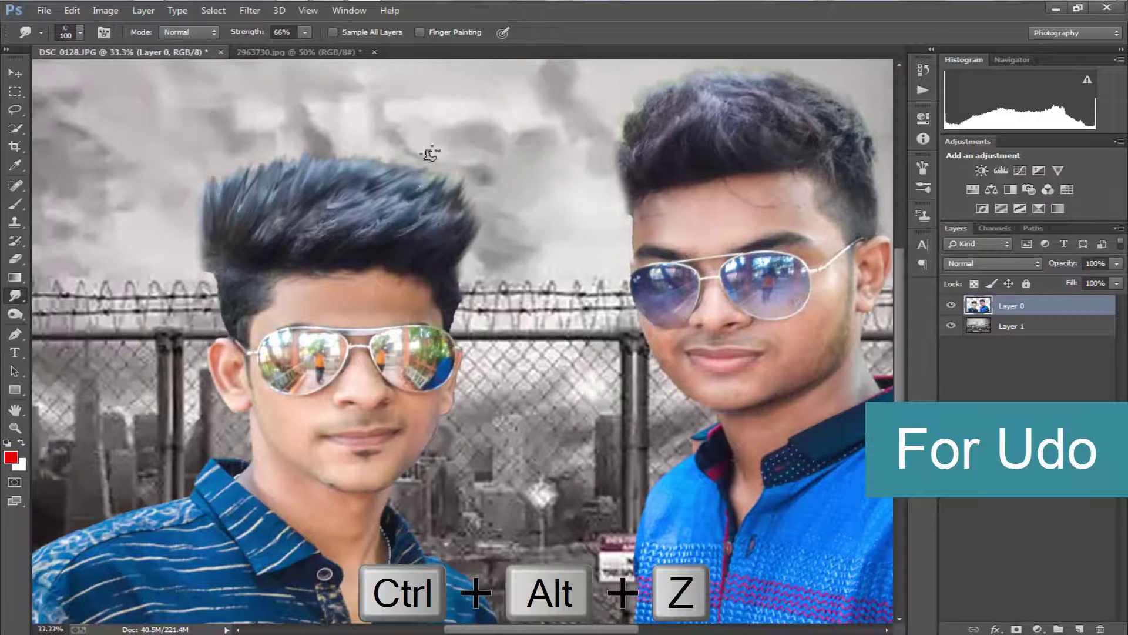
mouse_move(435, 165)
left_mouse_down()
mouse_move(376, 177)
mouse_move(400, 177)
left_mouse_up()
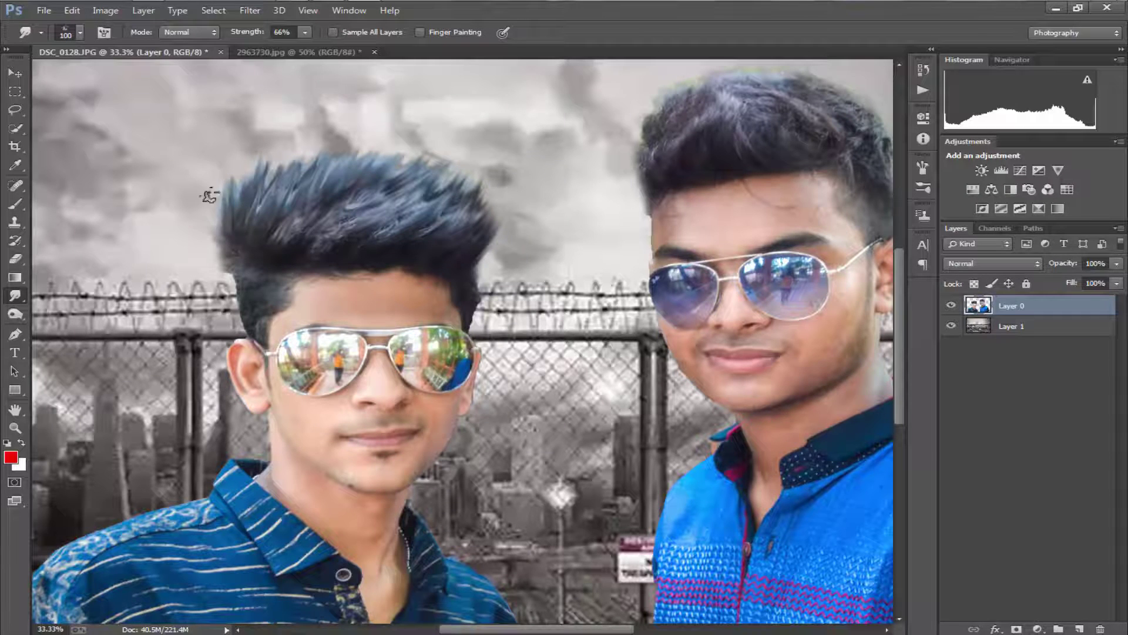
key("ctrl+minus")
key("ctrl+minus")
key("ctrl+plus")
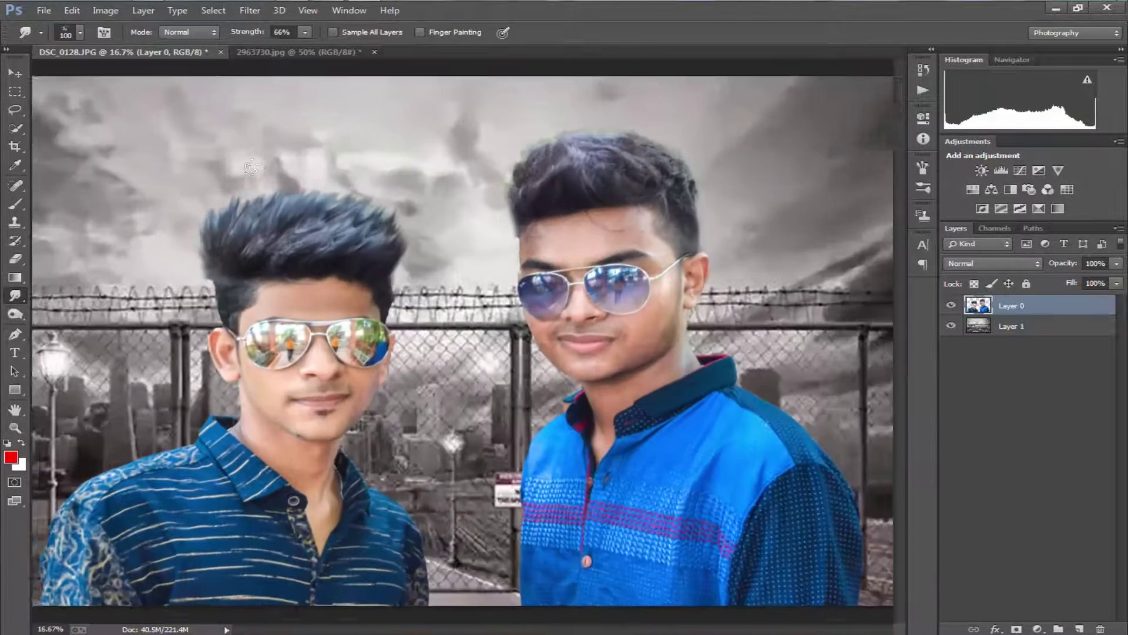
left_click_drag(290, 208, 352, 220)
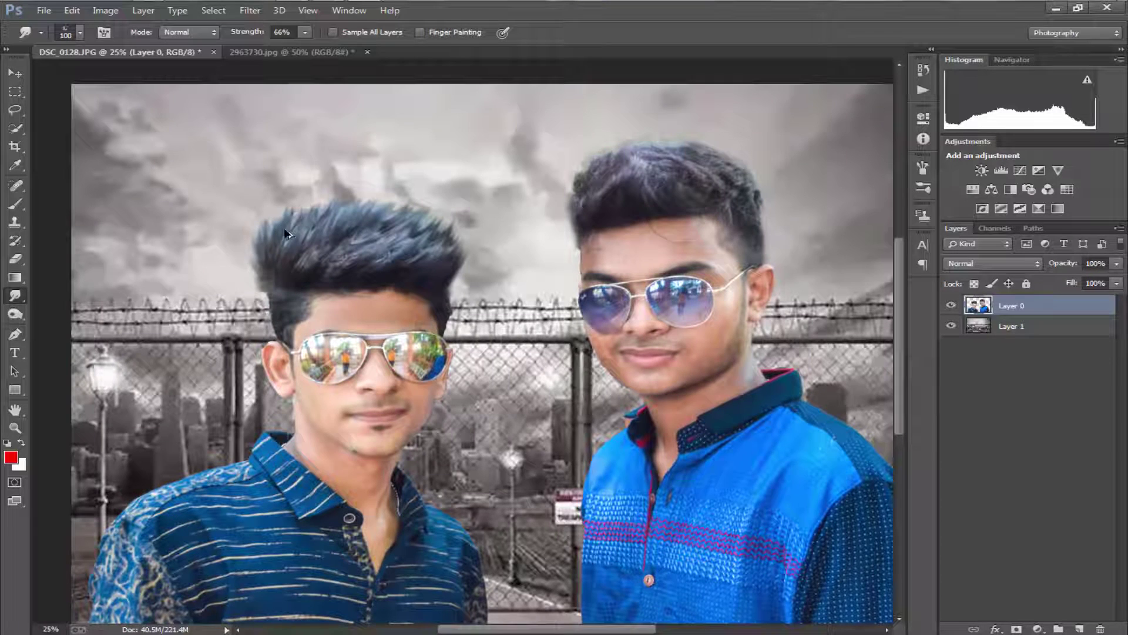
left_click_drag(285, 233, 296, 232)
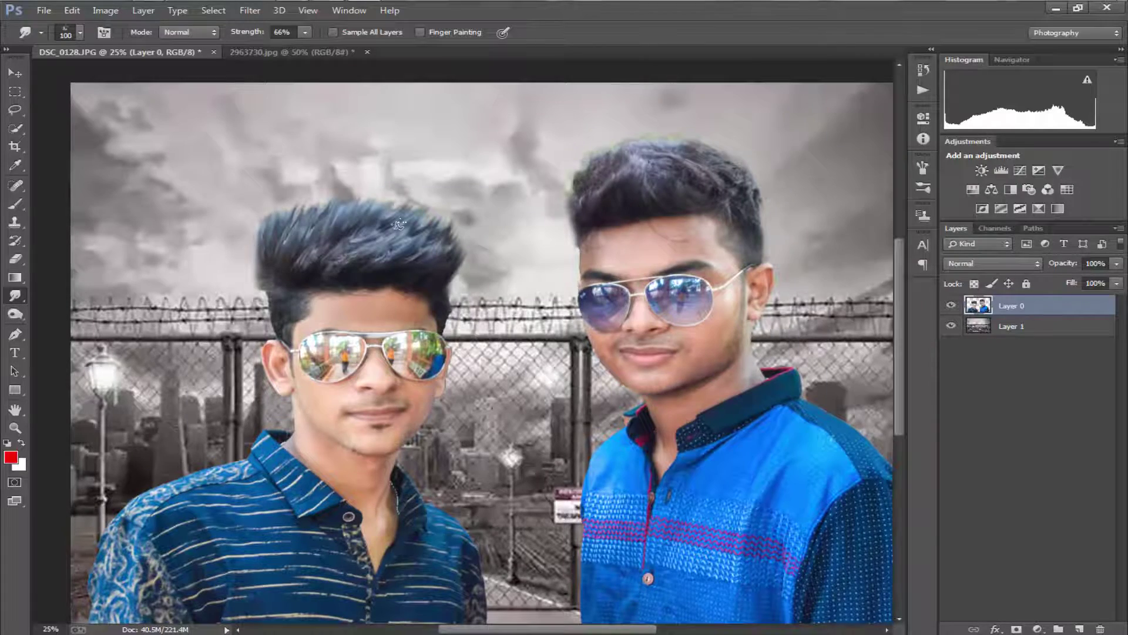
- Pull fine strands along the edge of the left boy's hair
scroll(399, 224, "down", 1)
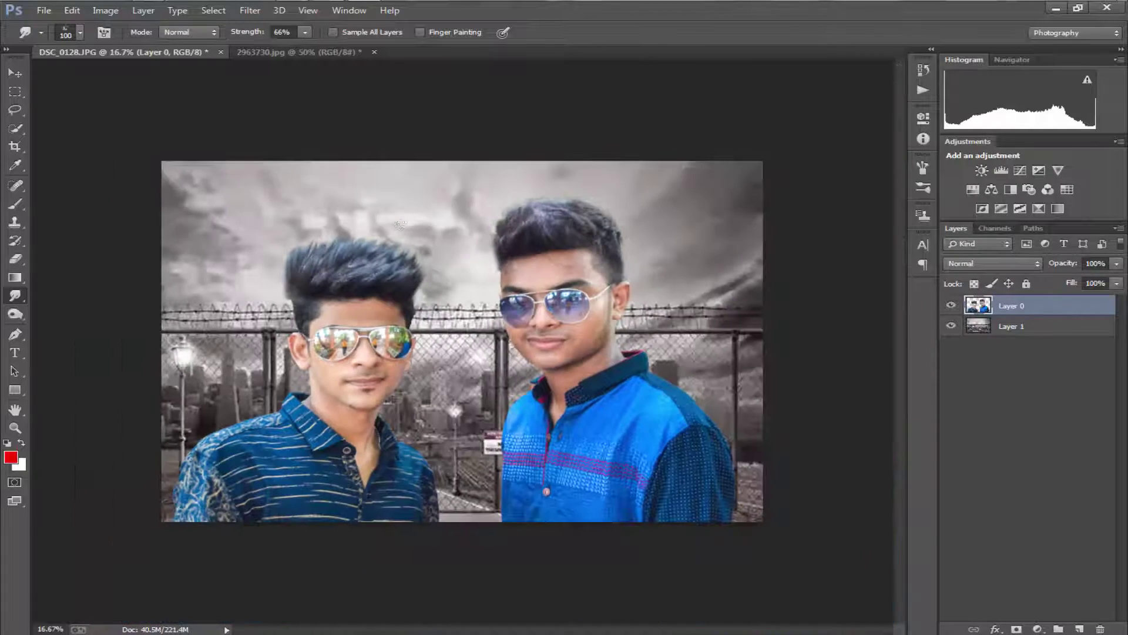
scroll(399, 224, "up", 2)
mouse_move(584, 232)
left_mouse_down()
mouse_move(531, 254)
mouse_move(799, 241)
left_mouse_up()
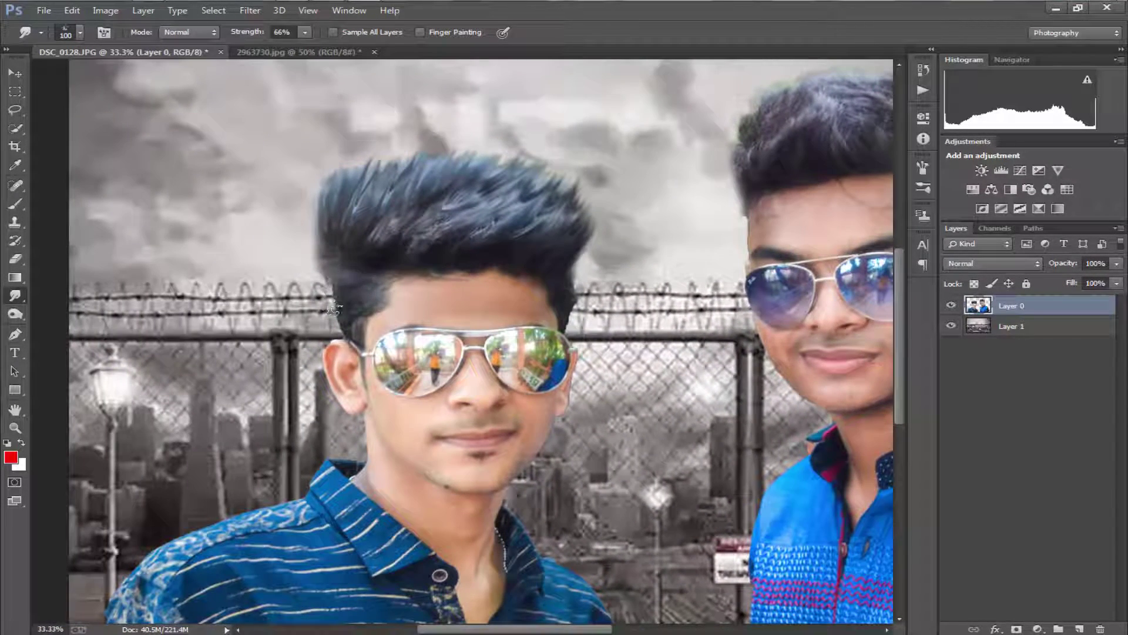
left_click_drag(333, 308, 331, 324)
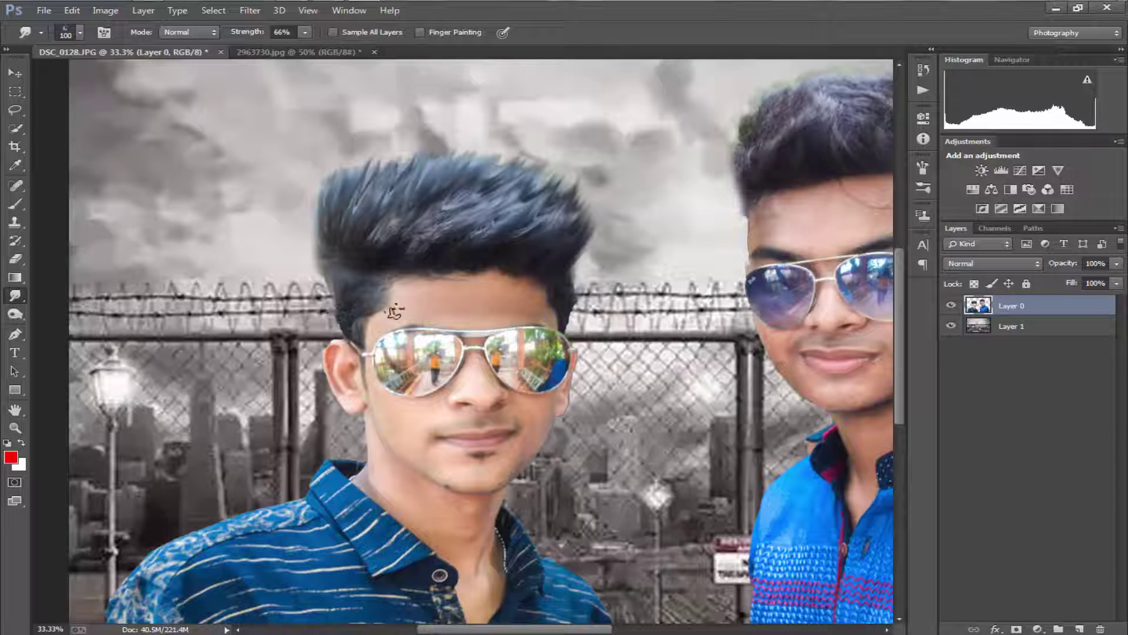
scroll(389, 288, "down", 1)
scroll(440, 252, "down", 1)
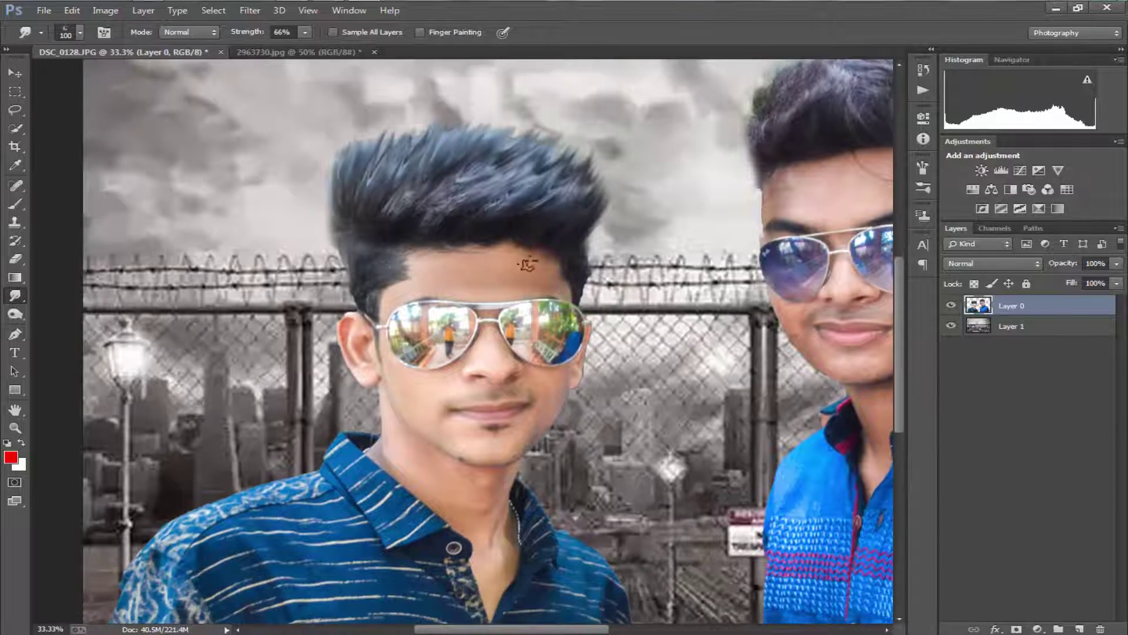
scroll(529, 260, "down", 2)
scroll(411, 241, "up", 2)
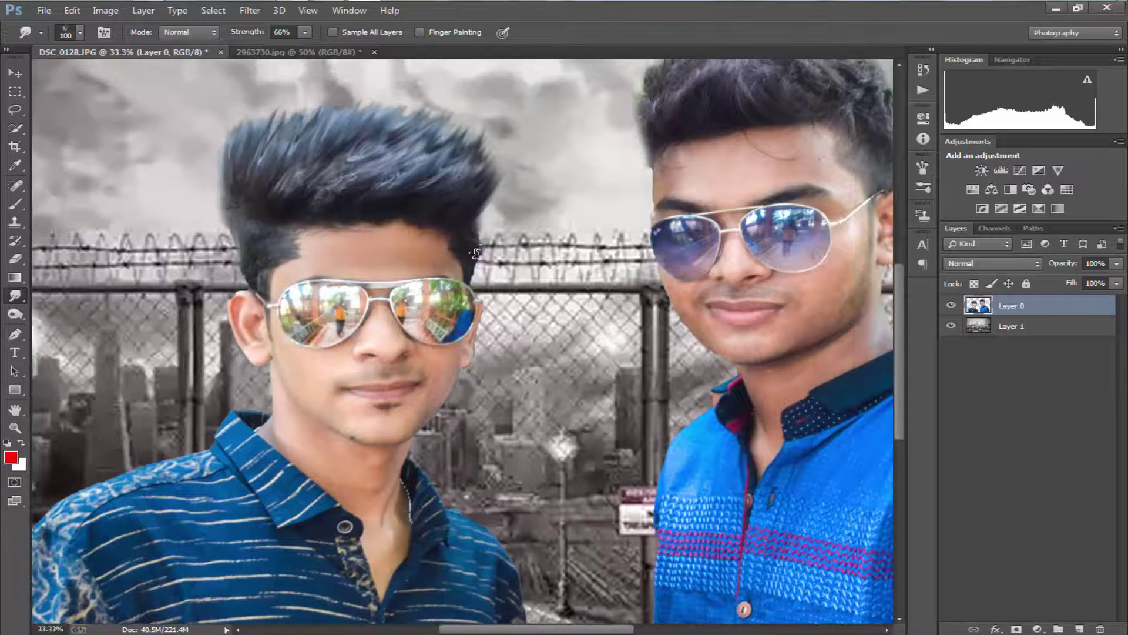
scroll(323, 243, "right", 4)
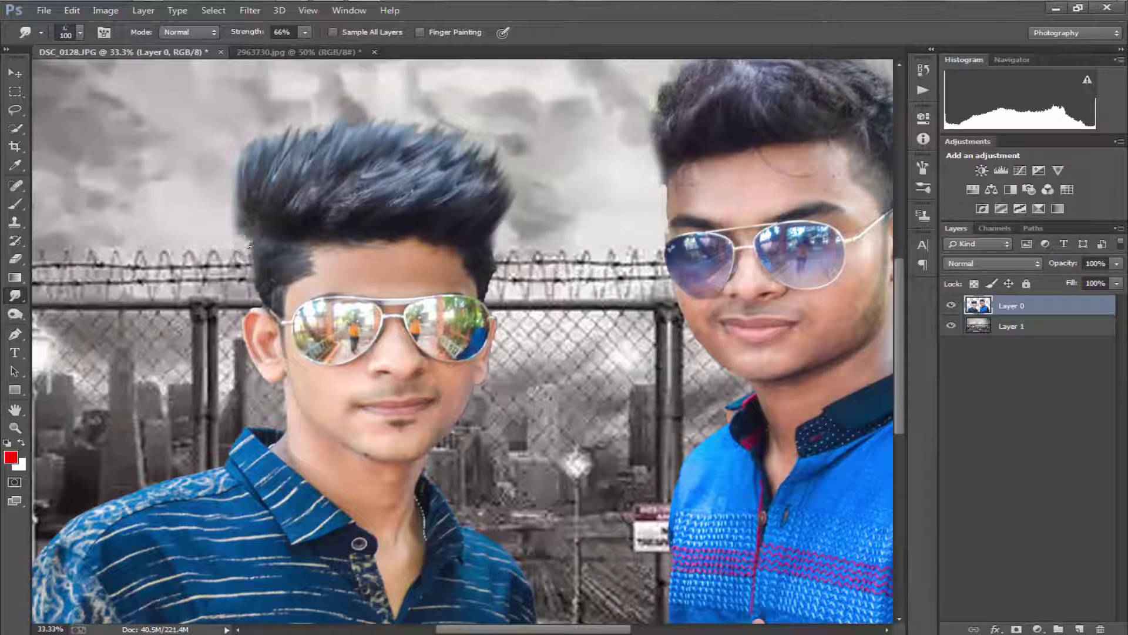
left_click_drag(518, 266, 462, 265)
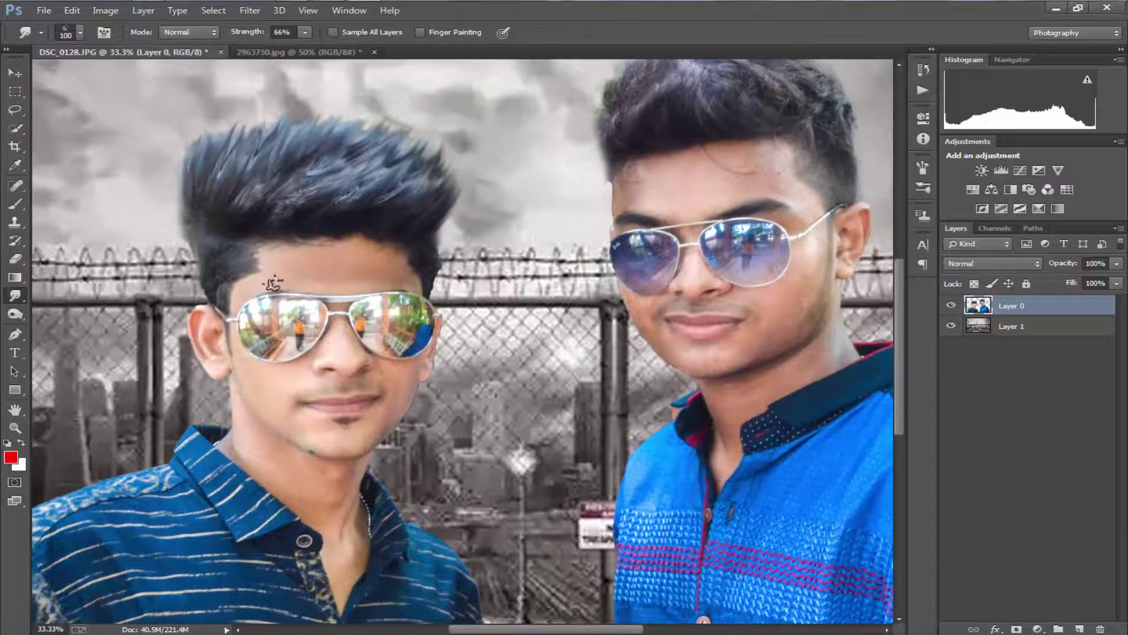
- Try spikes on the right boy's hair top with a larger brush, then undo them
scroll(423, 251, "up", 3)
scroll(422, 251, "right", 6)
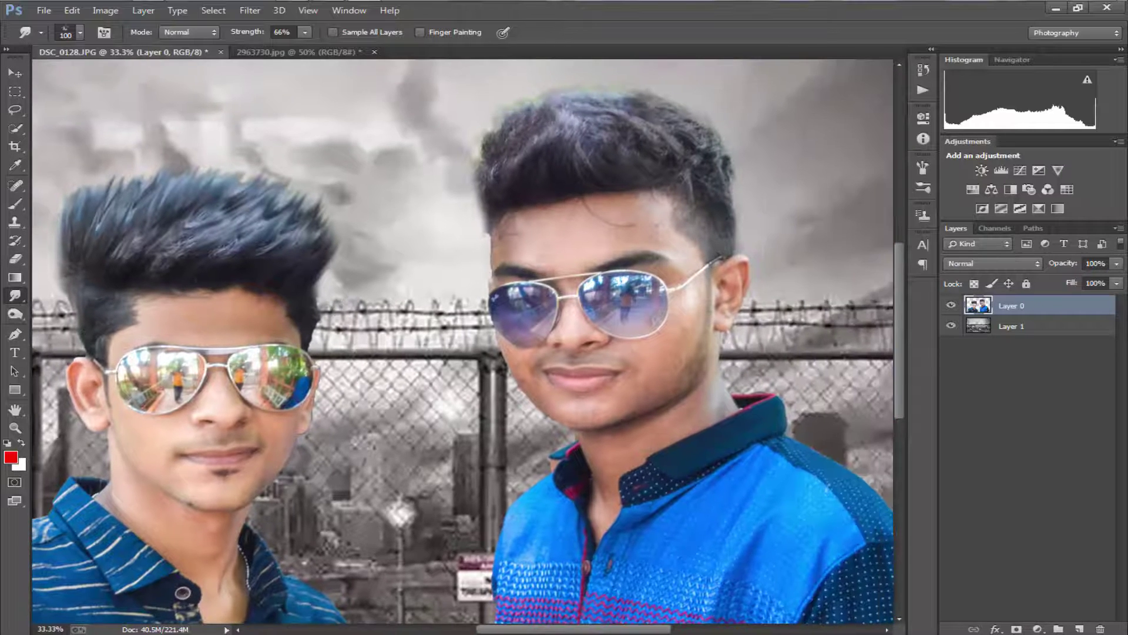
scroll(510, 286, "up", 4)
scroll(510, 286, "right", 4)
mouse_move(666, 197)
left_mouse_down()
mouse_move(621, 215)
mouse_move(588, 154)
left_mouse_up()
key("bracketright")
key("bracketright")
key("bracketright")
left_click_drag(565, 206, 564, 147)
mouse_move(548, 200)
left_mouse_down()
mouse_move(573, 204)
mouse_move(558, 211)
left_mouse_up()
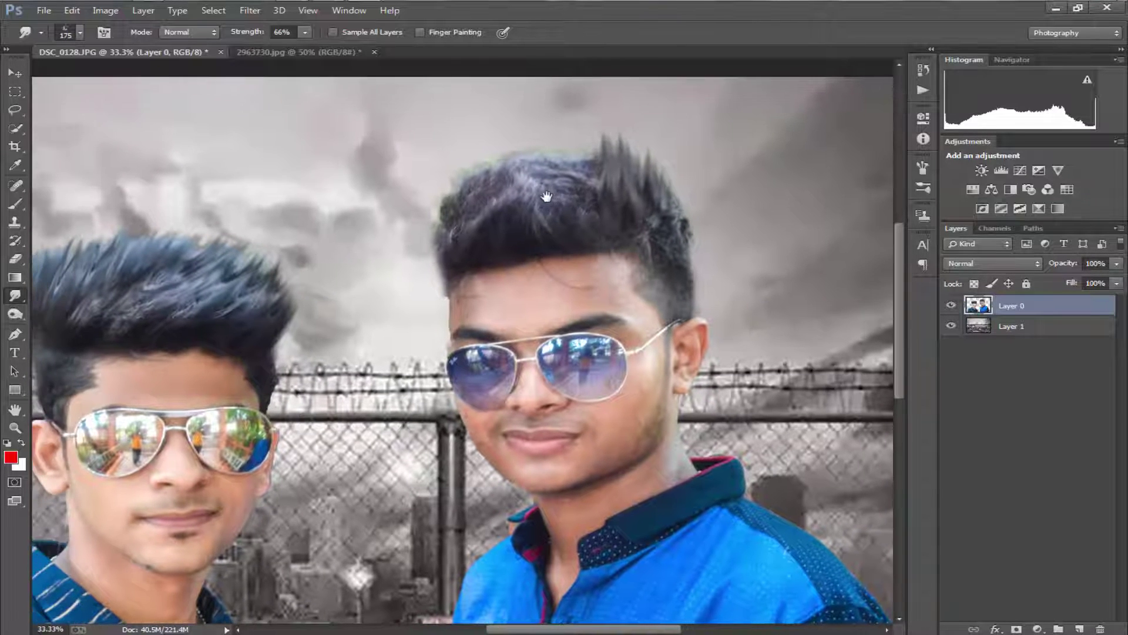
key("ctrl+alt+z")
key("ctrl+alt+z")
key("ctrl+alt+z")
- With a bristle tip, smudge the right boy's hair top and left edge into spikes, shrinking to 125
right_click(385, 197)
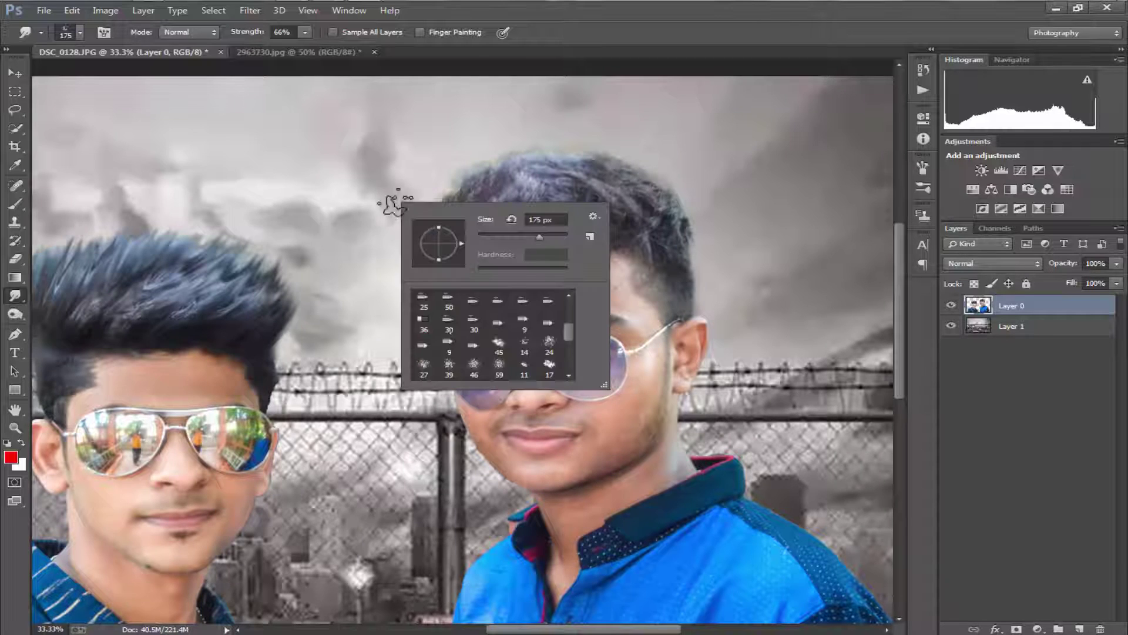
left_click(454, 330)
key("Return")
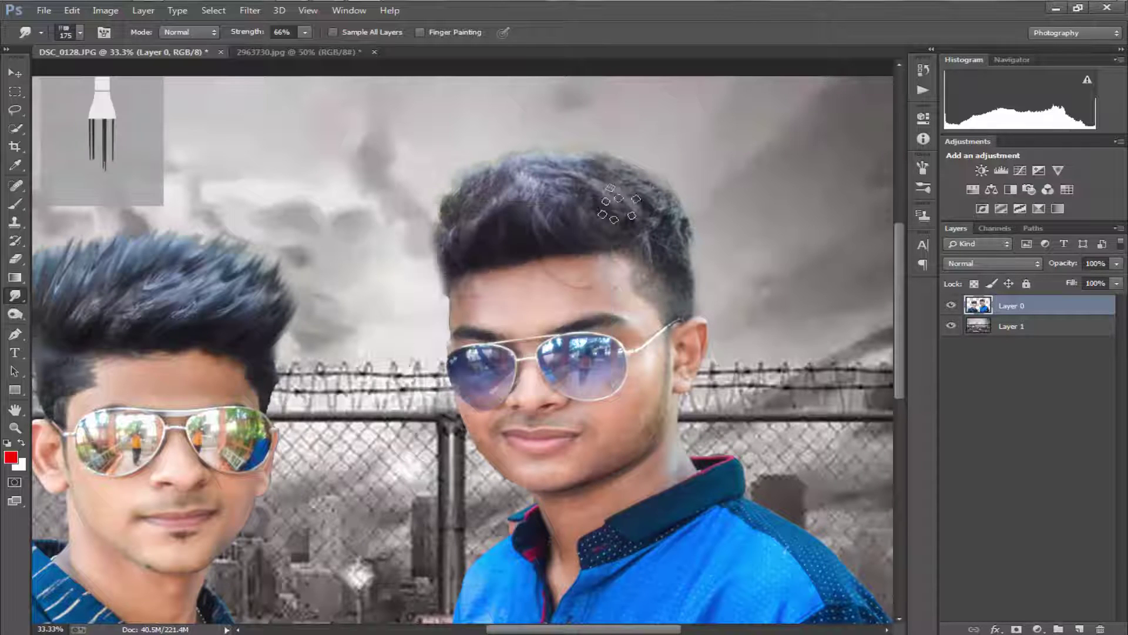
left_click_drag(614, 226, 626, 158)
left_click_drag(515, 178, 549, 181)
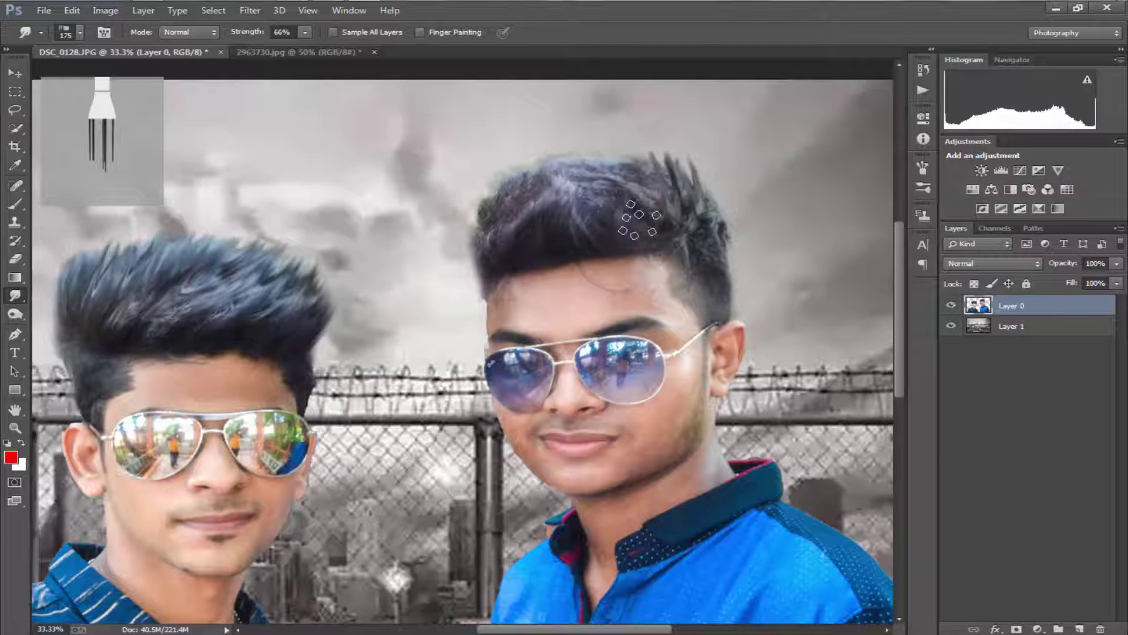
mouse_move(635, 205)
left_mouse_down()
mouse_move(629, 170)
mouse_move(646, 141)
left_mouse_up()
key("ctrl+alt+z")
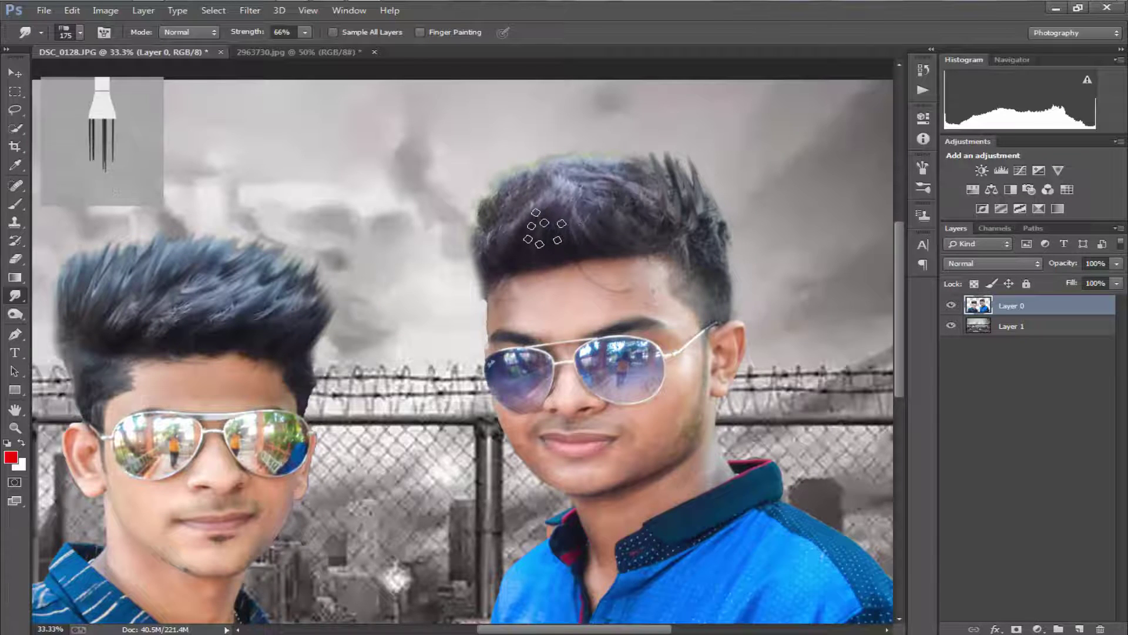
key("bracketleft")
key("bracketleft")
mouse_move(497, 259)
left_mouse_down()
mouse_move(464, 231)
mouse_move(493, 253)
mouse_move(470, 200)
mouse_move(487, 176)
left_mouse_up()
- Switch to a different brush tip with the smudge brush at 125 px
scroll(509, 232, "right", 1)
scroll(526, 205, "right", 1)
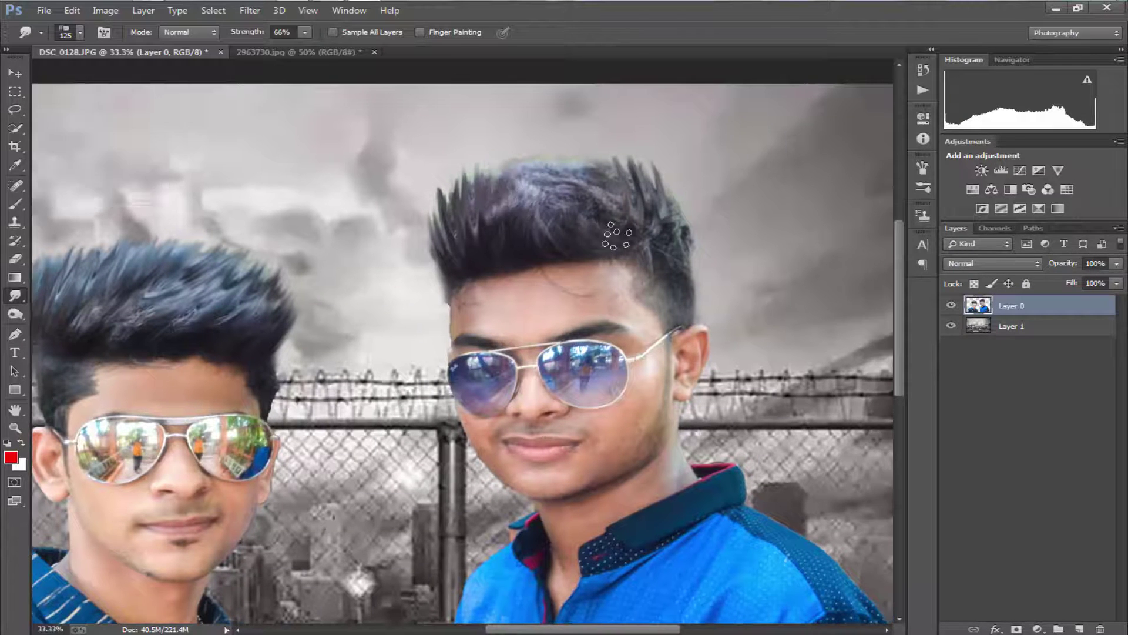
right_click(523, 229)
scroll(569, 325, "down", 2)
scroll(617, 364, "down", 2)
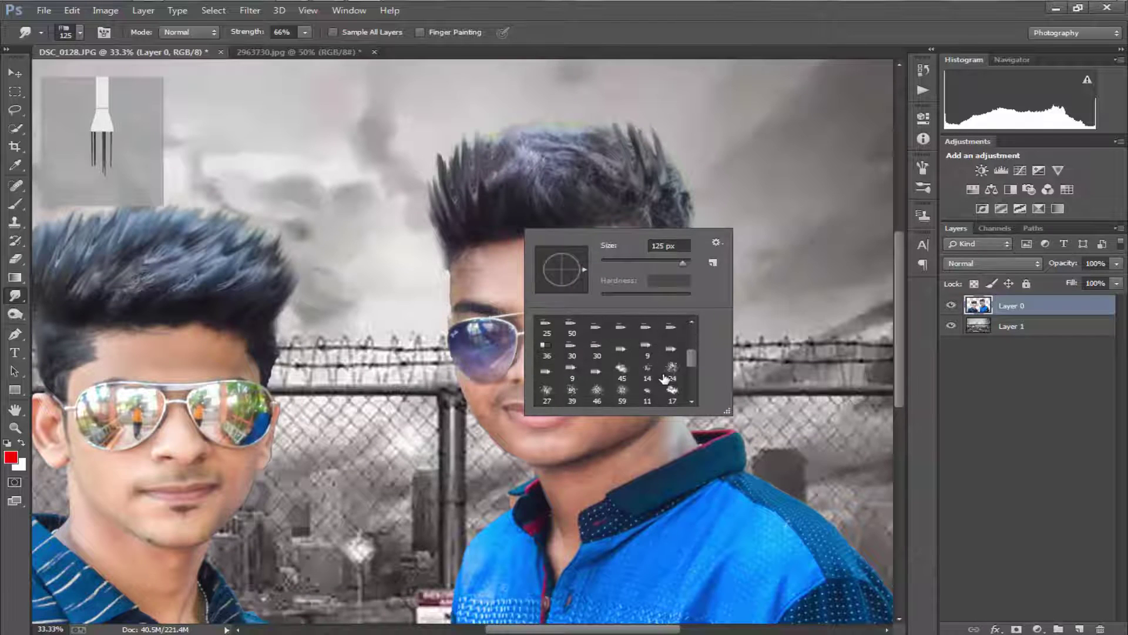
left_click(667, 376)
key("Return")
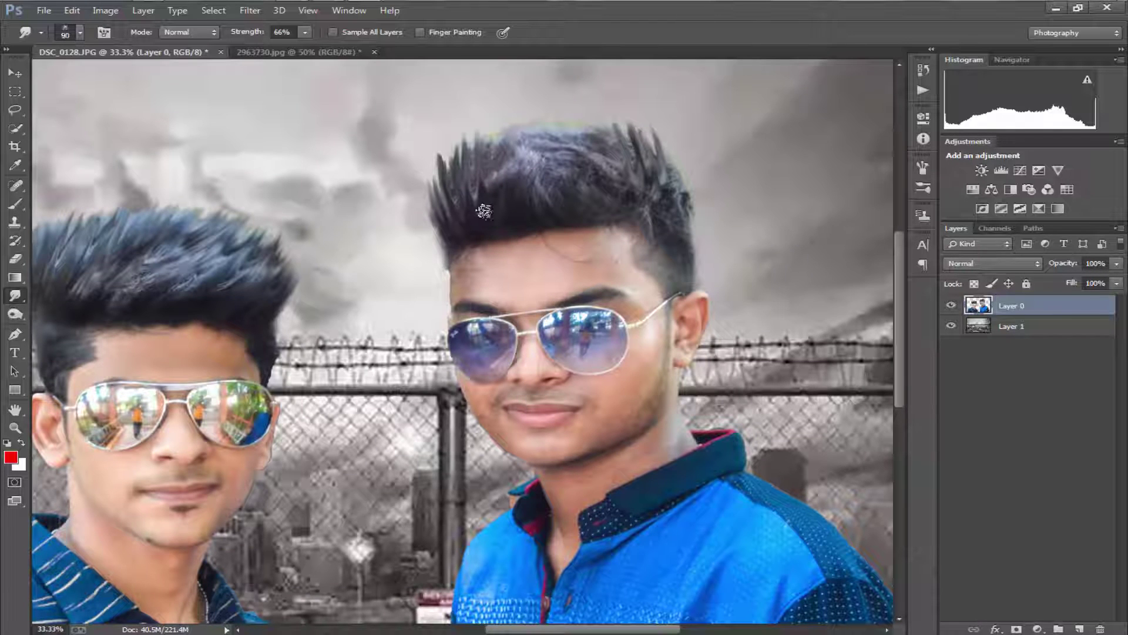
key("bracketright")
key("bracketright")
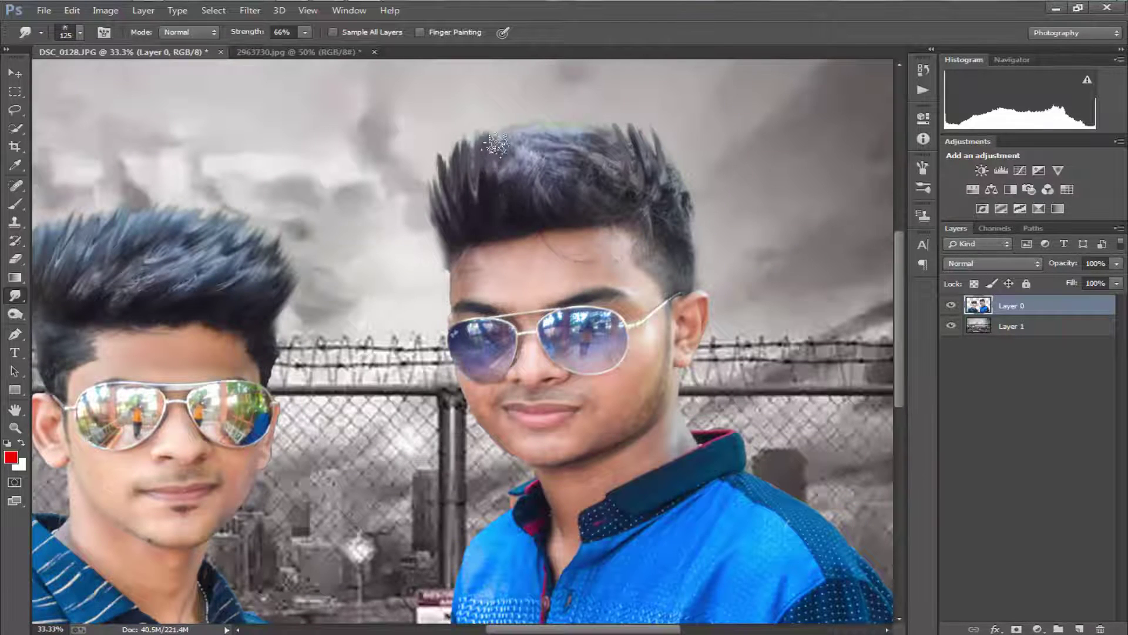
scroll(495, 144, "right", 1)
- Push the right boy's hair top upward into tall spikes across its whole width
left_click_drag(466, 222, 473, 147)
scroll(479, 176, "up", 1)
scroll(486, 160, "right", 1)
left_click_drag(455, 191, 456, 144)
mouse_move(511, 233)
left_mouse_down()
mouse_move(518, 136)
mouse_move(523, 225)
left_mouse_up()
mouse_move(506, 151)
left_mouse_down()
mouse_move(544, 222)
mouse_move(538, 150)
left_mouse_up()
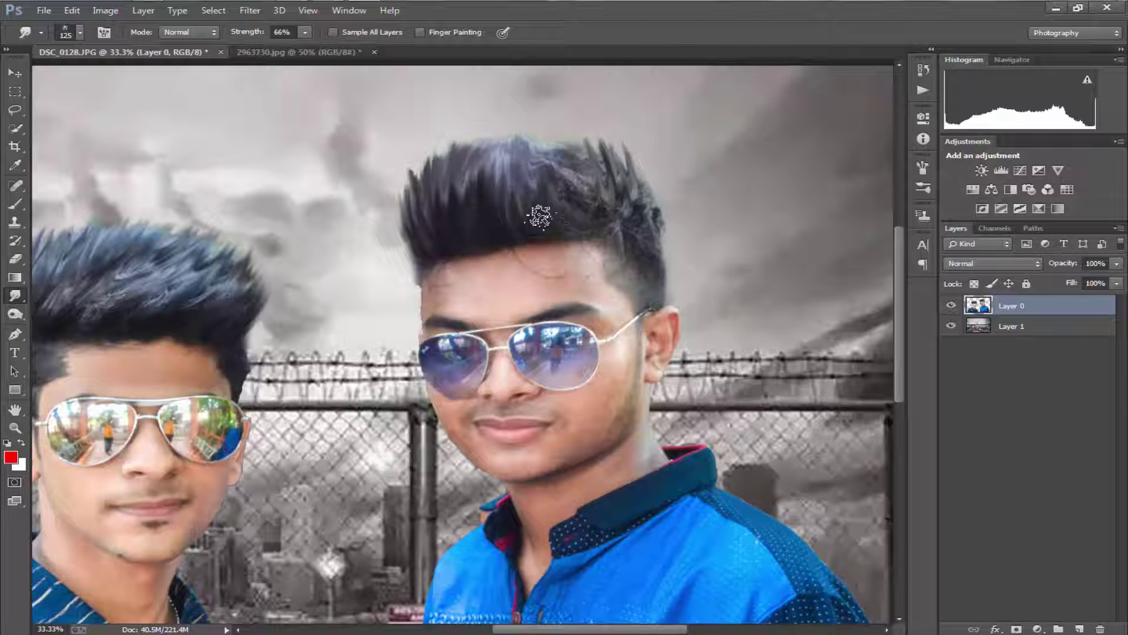
mouse_move(536, 219)
left_mouse_down()
mouse_move(542, 150)
mouse_move(558, 143)
left_mouse_up()
left_click_drag(598, 215, 587, 152)
mouse_move(620, 200)
left_mouse_down()
mouse_move(598, 141)
mouse_move(611, 156)
left_mouse_up()
mouse_move(550, 200)
left_mouse_down()
mouse_move(536, 141)
mouse_move(537, 164)
left_mouse_up()
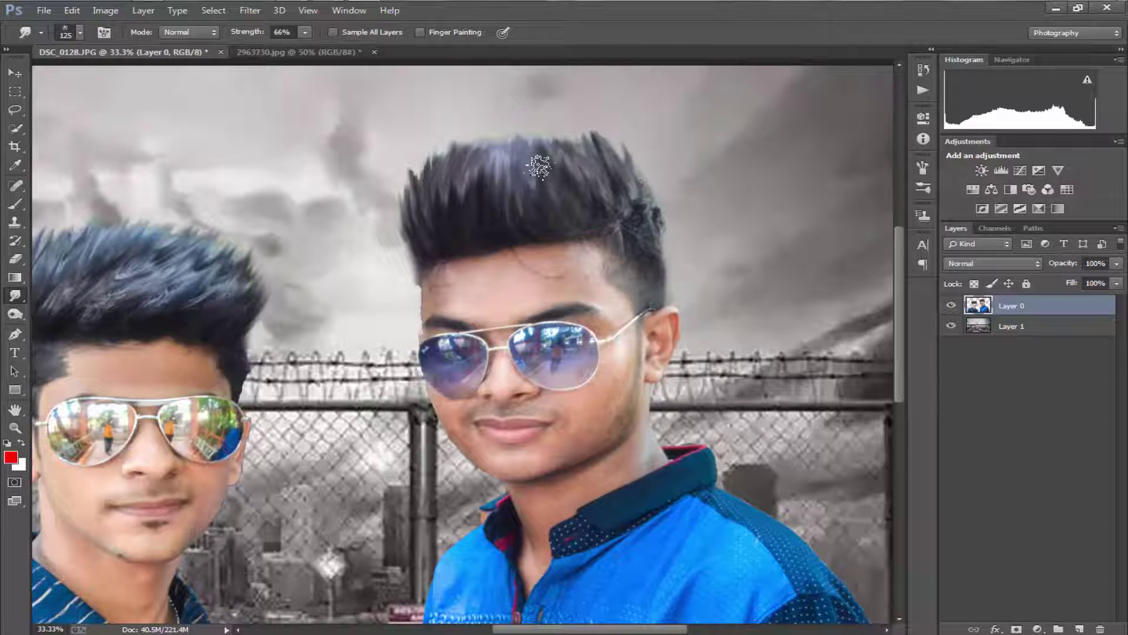
left_click_drag(588, 203, 588, 182)
left_click_drag(632, 217, 632, 159)
- With a 14 px tip, pull fine strands up along the hair's left edge and top
right_click(529, 232)
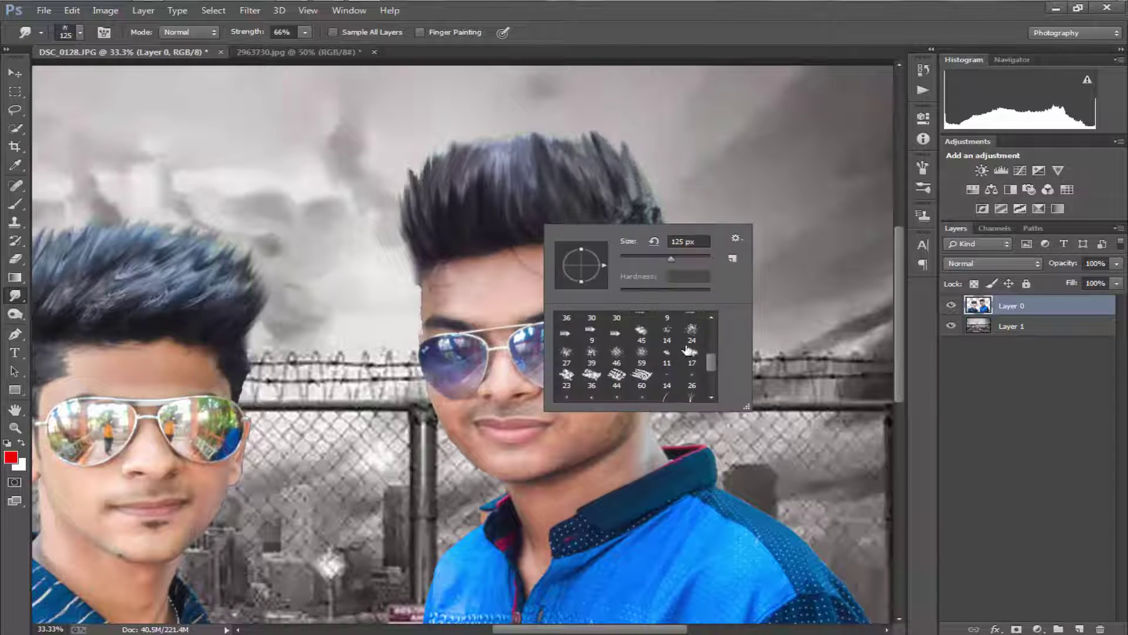
left_click(667, 329)
left_click(417, 245)
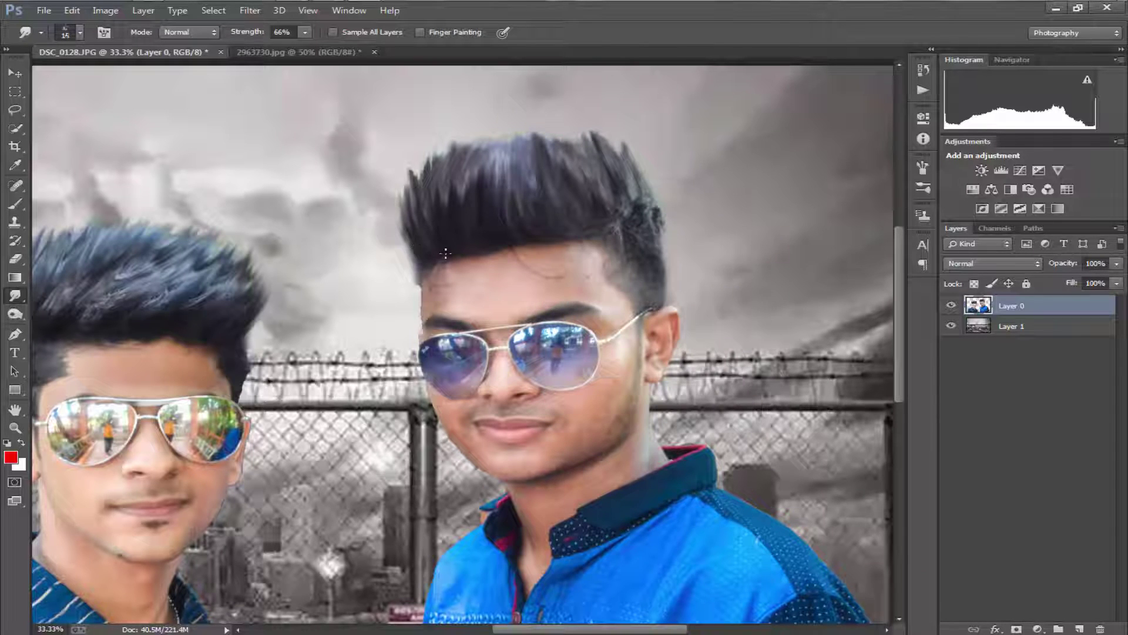
left_click_drag(422, 265, 388, 172)
mouse_move(414, 213)
left_mouse_down()
mouse_move(408, 162)
mouse_move(422, 160)
left_mouse_up()
scroll(410, 235, "up", 1)
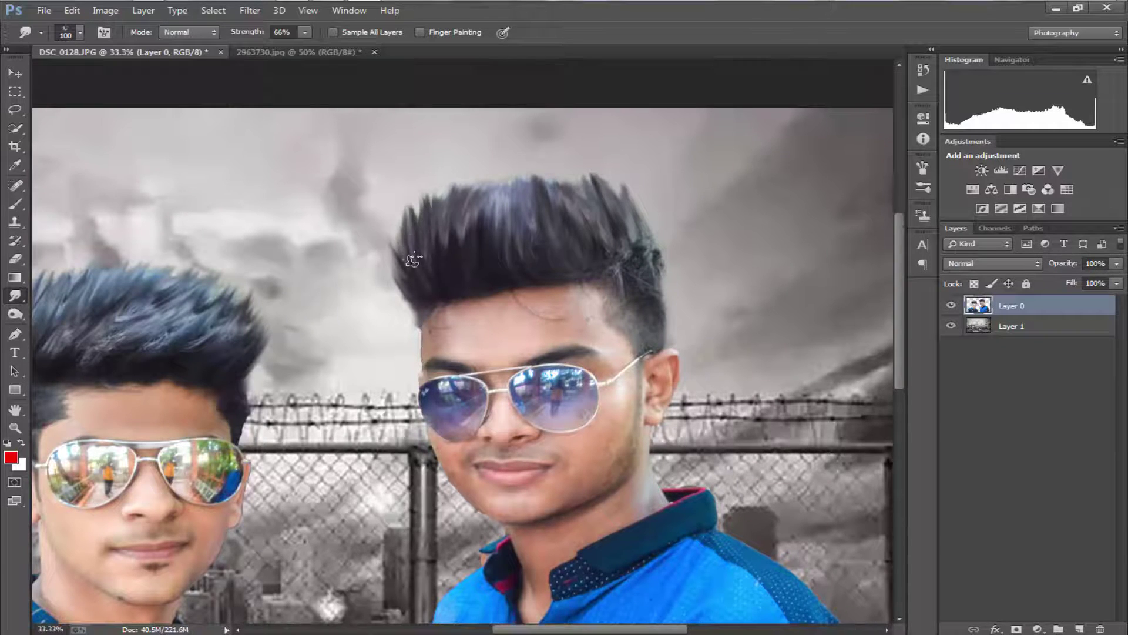
mouse_move(413, 259)
left_mouse_down()
mouse_move(396, 230)
mouse_move(411, 203)
left_mouse_up()
scroll(417, 224, "up", 1)
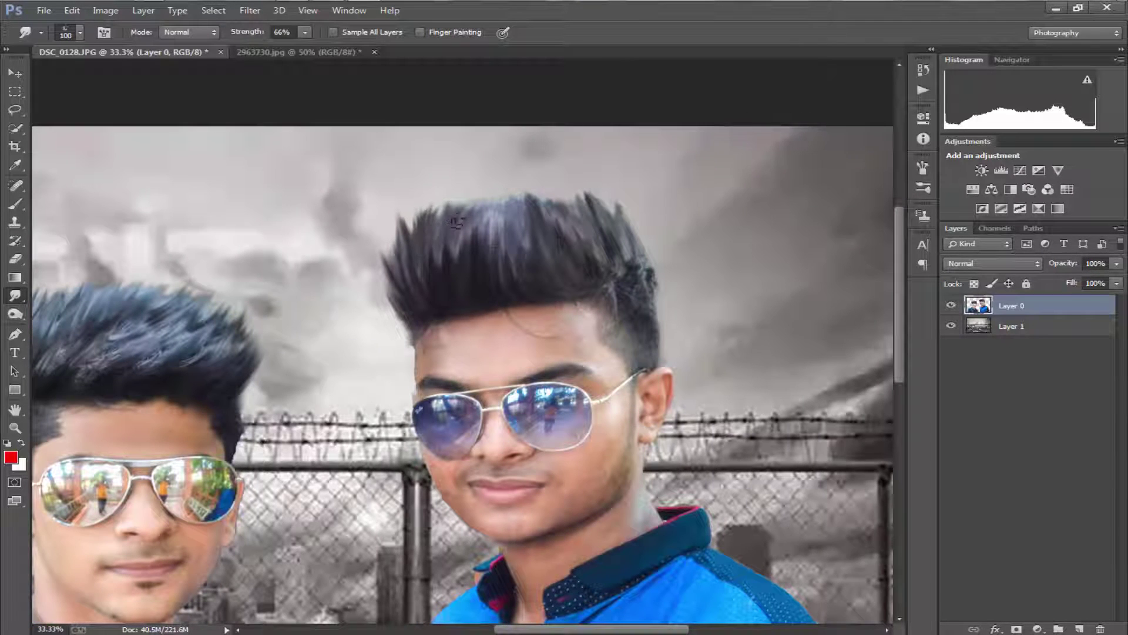
scroll(457, 222, "up", 1)
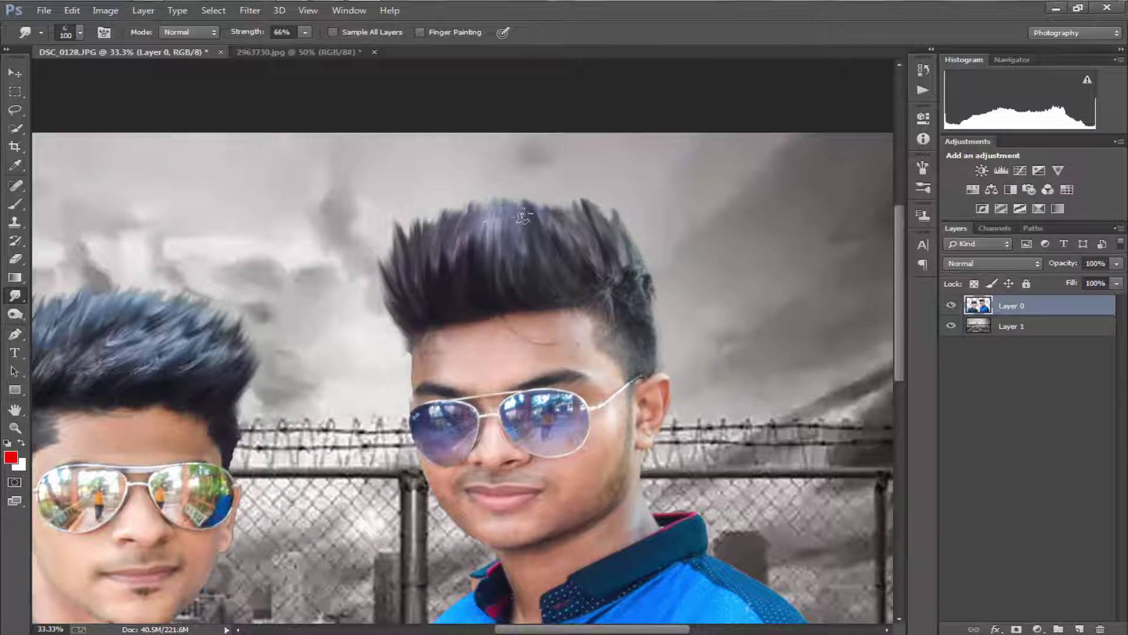
left_click_drag(585, 235, 578, 197)
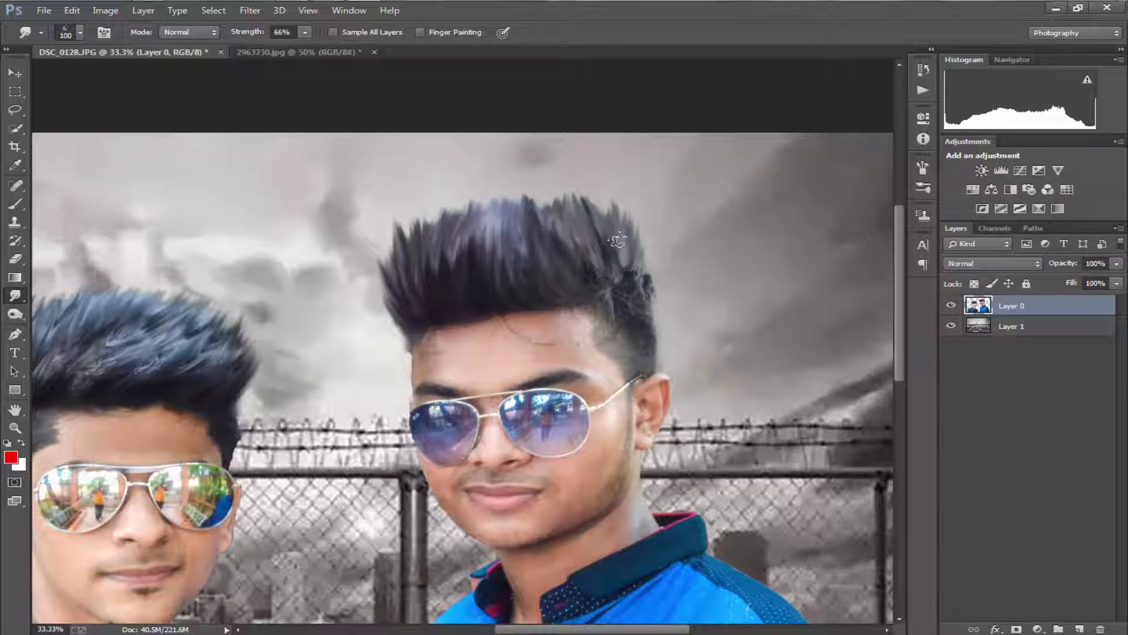
left_click_drag(531, 226, 552, 226)
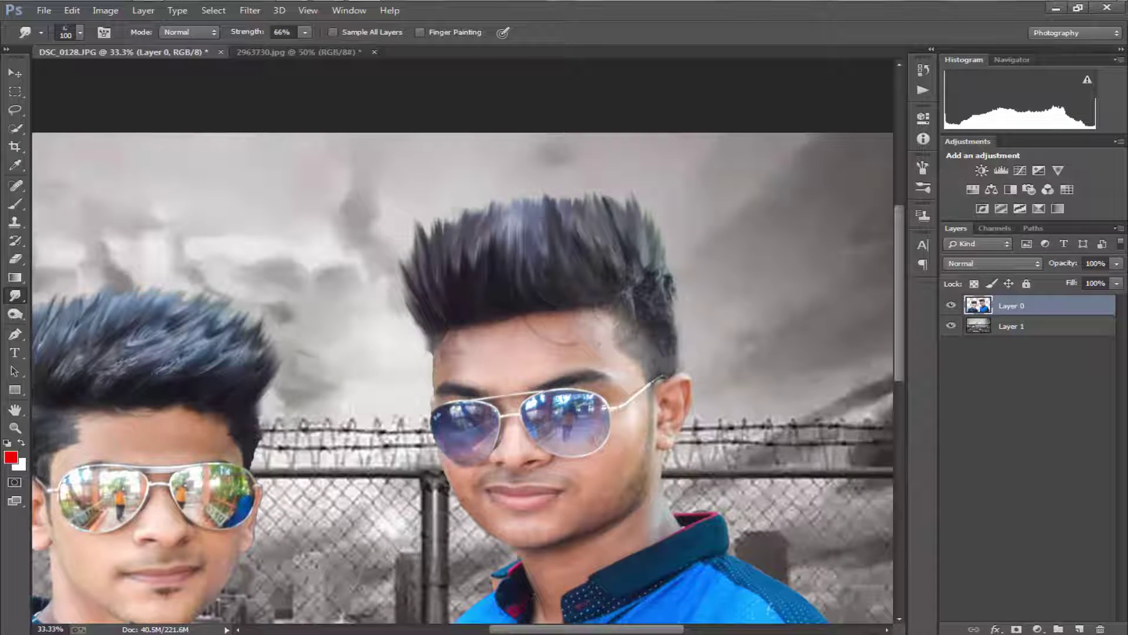
key("ctrl+minus")
key("ctrl+minus")
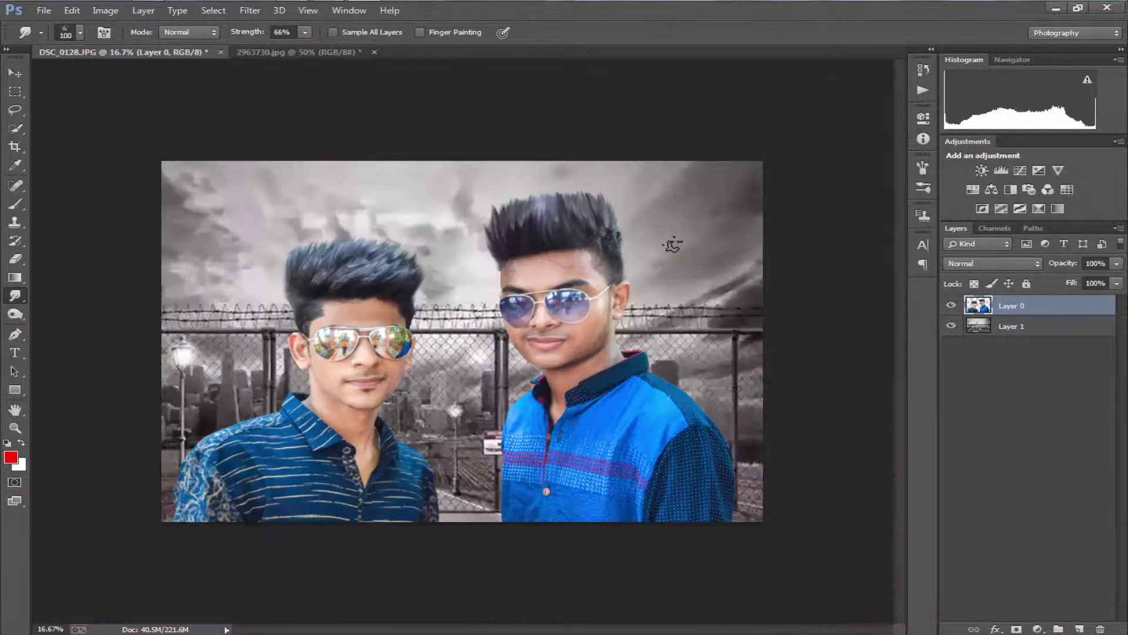
key("ctrl+minus")
key("ctrl+plus")
key("ctrl+plus")
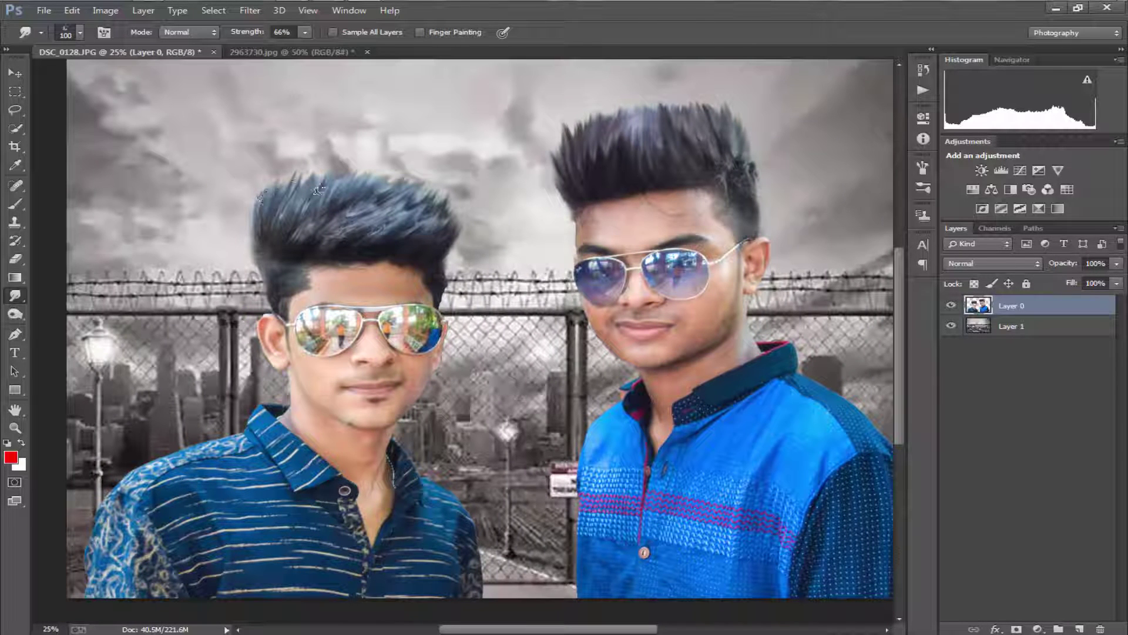
scroll(389, 225, "down", 1)
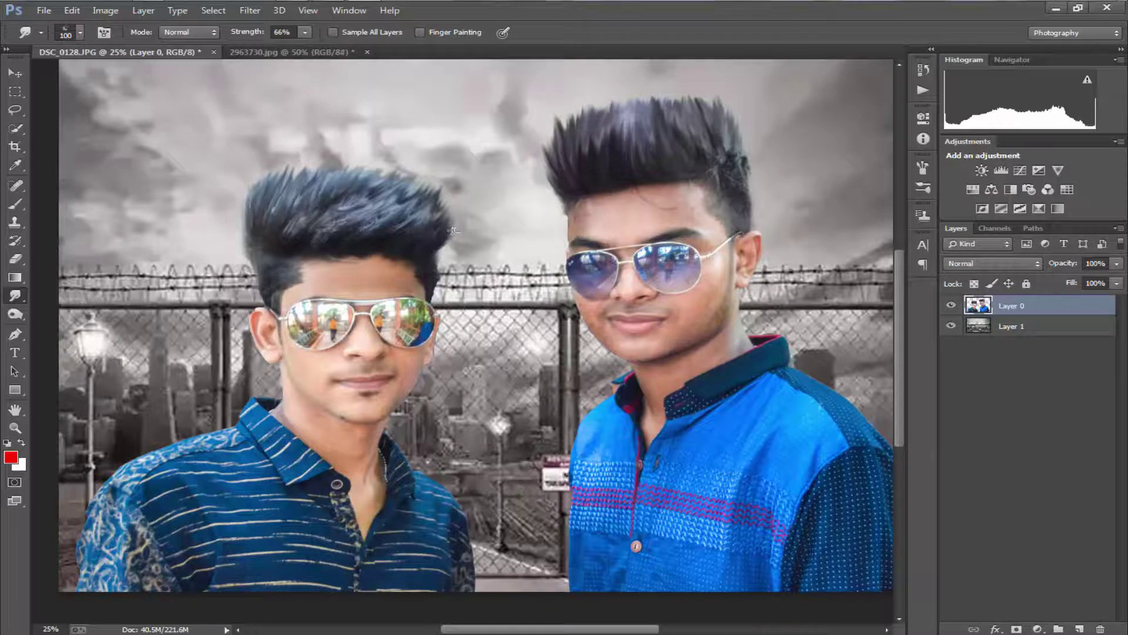
scroll(640, 256, "up", 1)
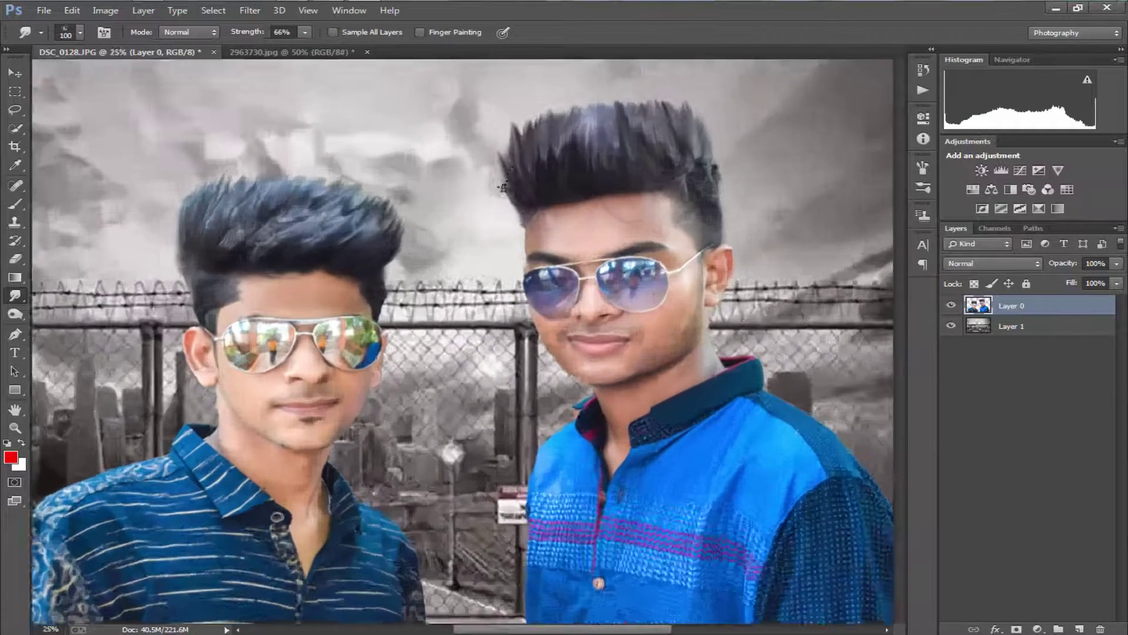
left_click_drag(263, 201, 305, 177)
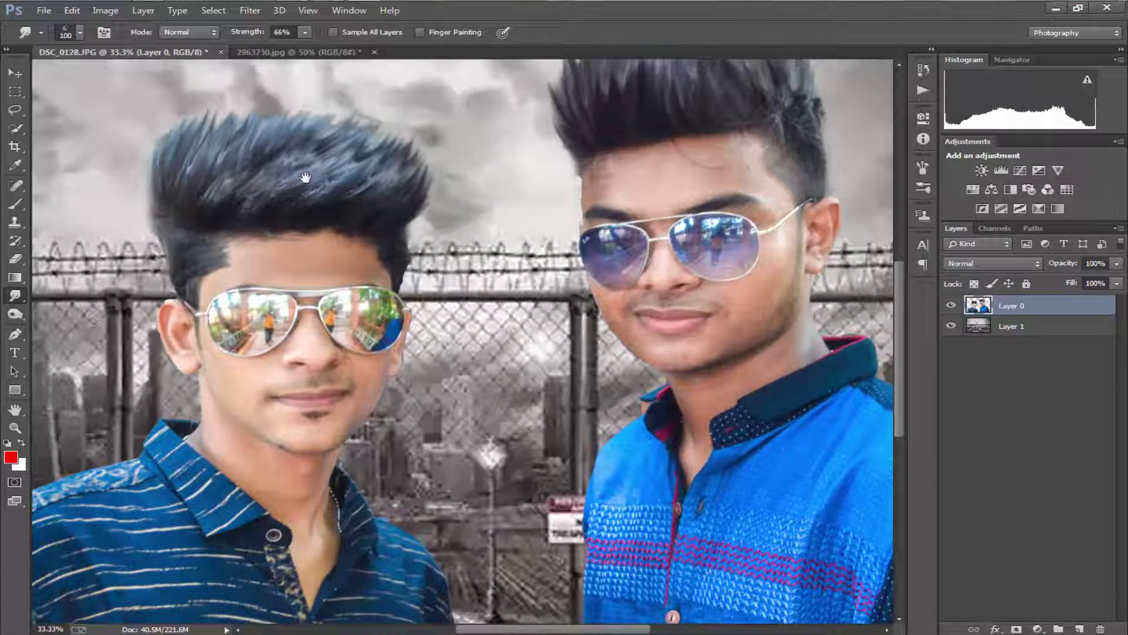
- With a soft round brush at 29% strength, smudge along the right boy's forehead hairline
right_click(415, 304)
scroll(438, 435, "up", 3)
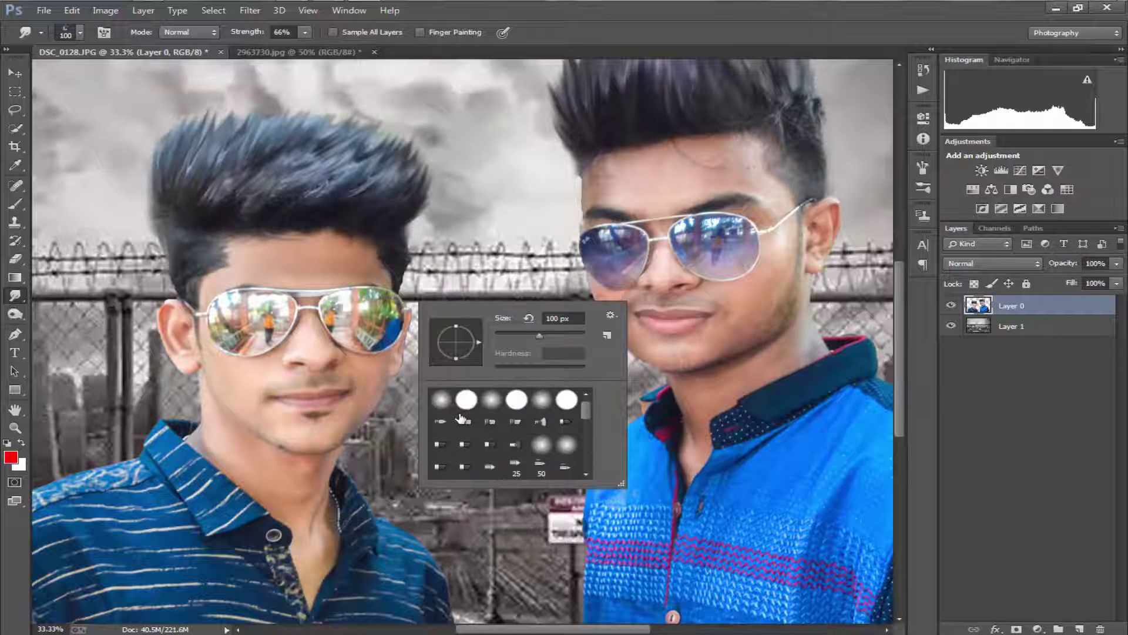
left_click(437, 395)
left_click(305, 32)
left_click_drag(305, 32, 276, 45)
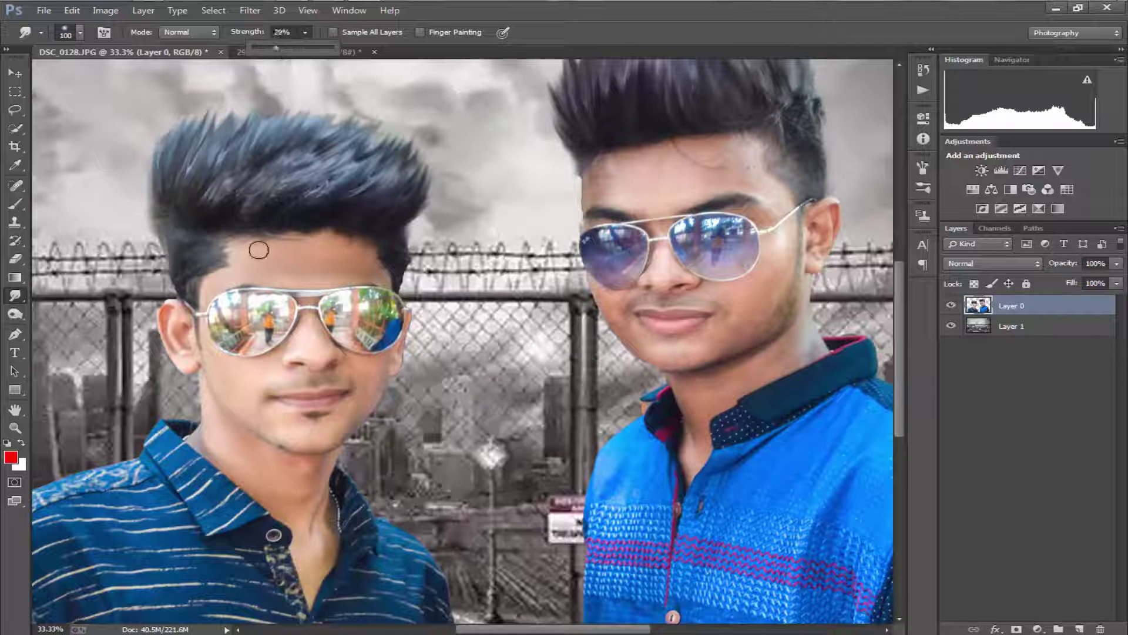
mouse_move(238, 250)
left_mouse_down()
mouse_move(347, 242)
mouse_move(360, 258)
mouse_move(351, 241)
mouse_move(318, 267)
mouse_move(335, 259)
mouse_move(292, 267)
mouse_move(371, 281)
left_mouse_up()
scroll(371, 281, "up", 2)
scroll(370, 281, "right", 6)
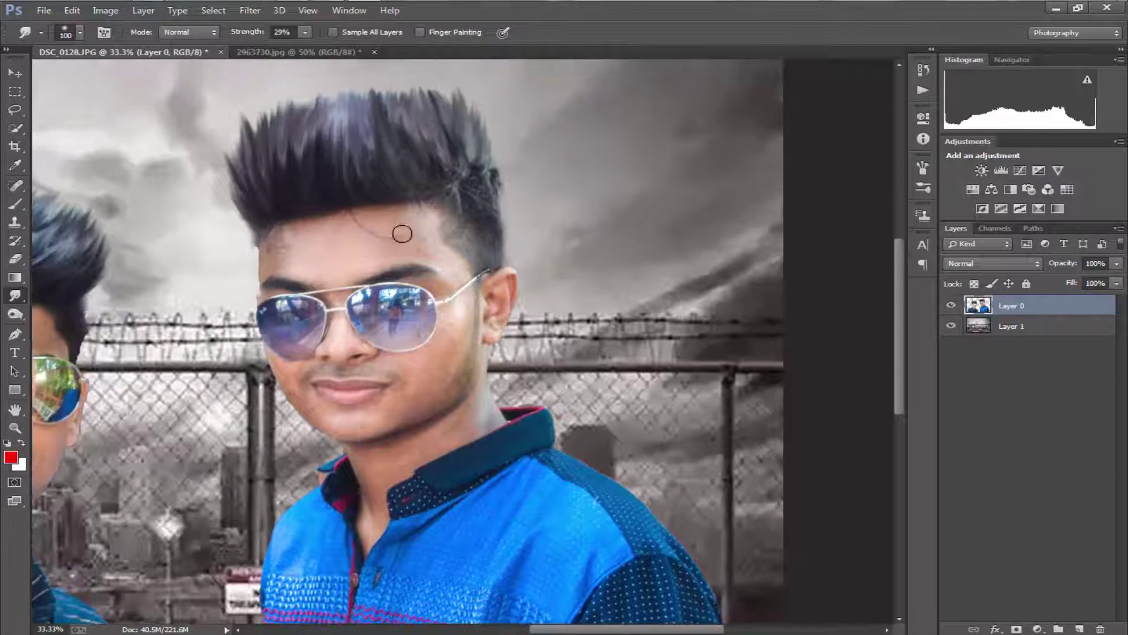
mouse_move(402, 234)
left_mouse_down()
mouse_move(412, 219)
mouse_move(438, 248)
mouse_move(453, 235)
mouse_move(423, 255)
mouse_move(319, 258)
mouse_move(313, 276)
mouse_move(317, 259)
mouse_move(325, 282)
mouse_move(284, 187)
left_mouse_up()
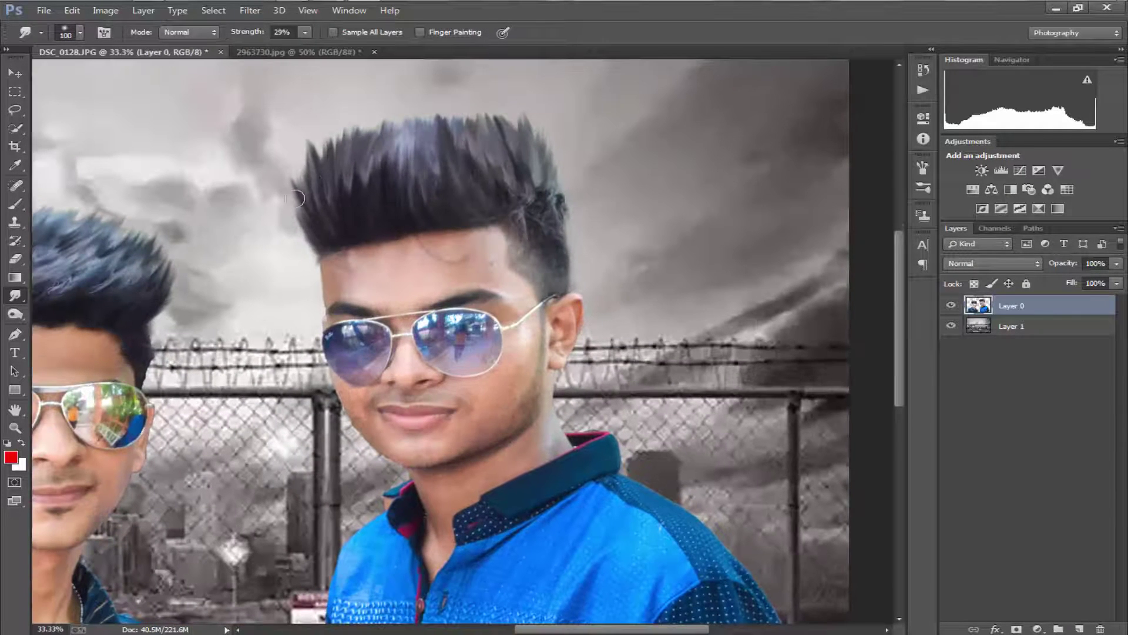
- Pick a small textured brush at 125 px and raise Smudge strength to 53%
right_click(209, 118)
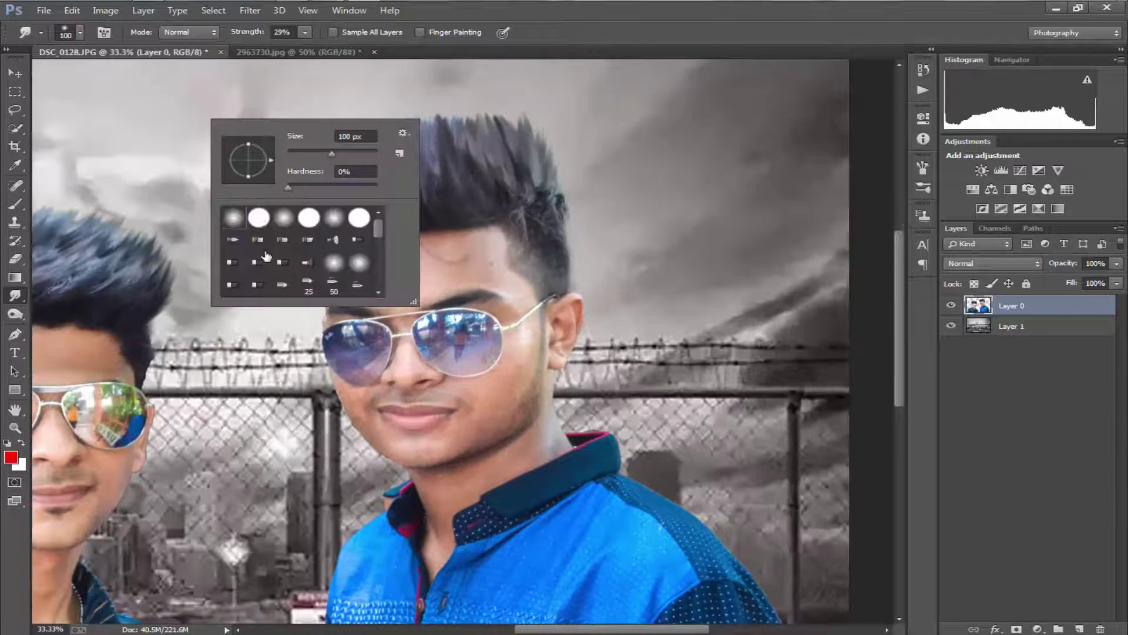
scroll(266, 256, "down", 3)
scroll(266, 257, "down", 3)
double_click(335, 256)
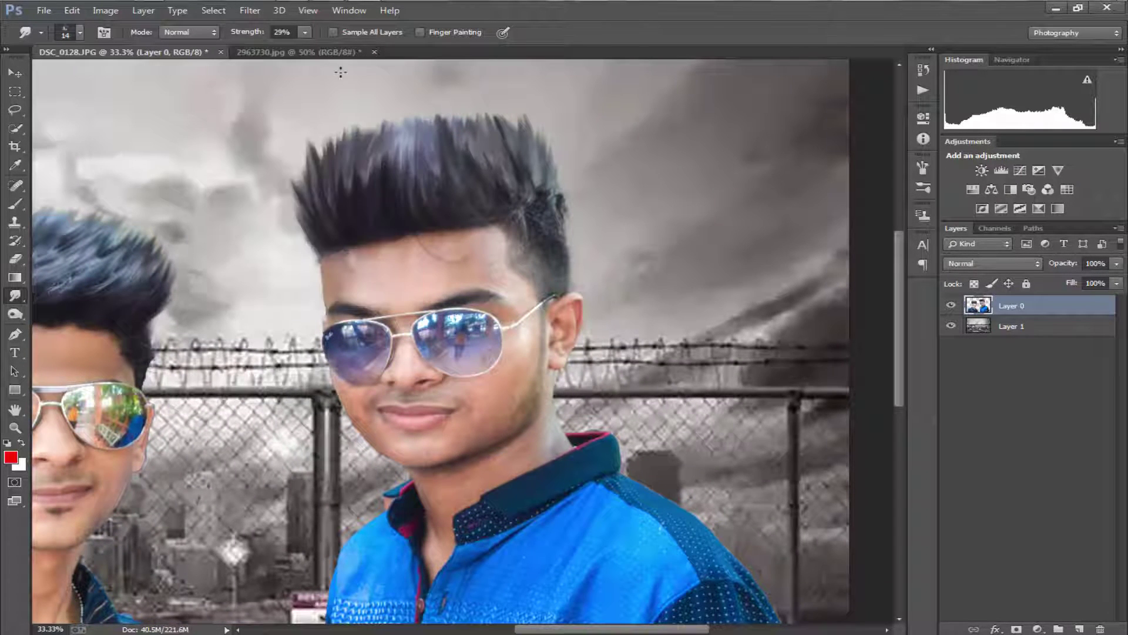
left_click_drag(308, 47, 326, 48)
right_click(395, 128)
left_click_drag(480, 164, 495, 164)
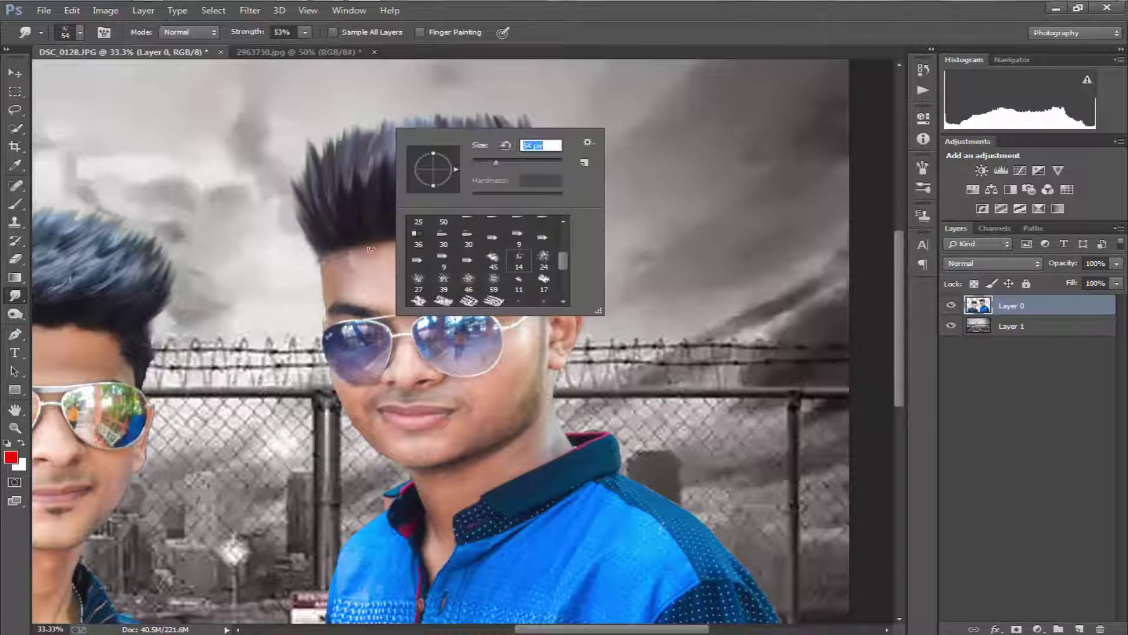
key("Return")
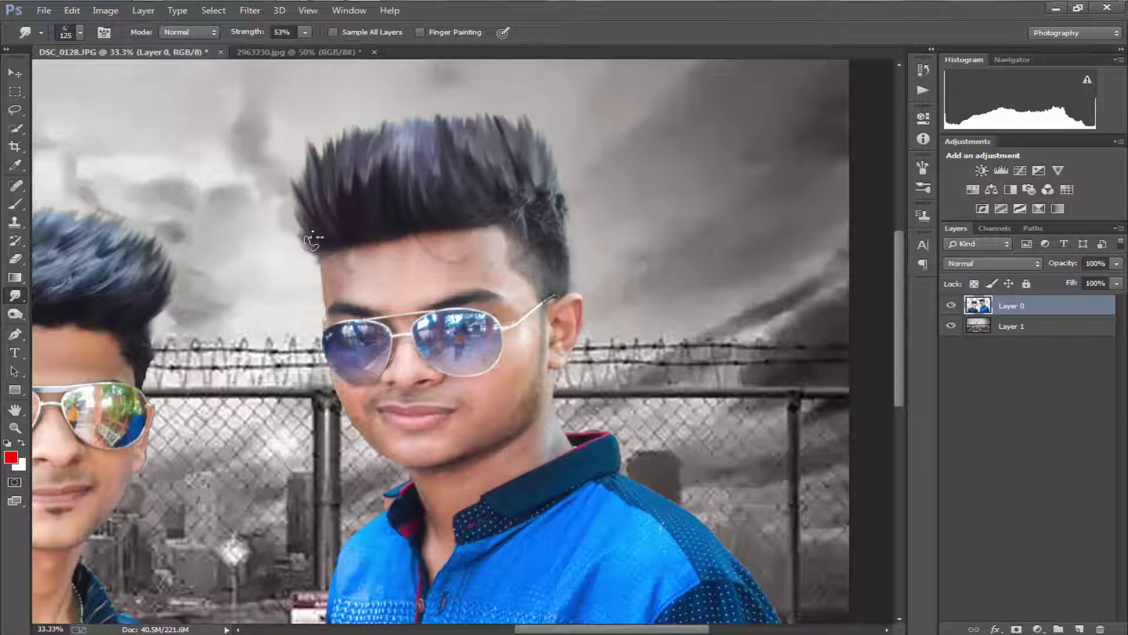
- Pull the hair's left edge up into the sky as strands, then undo the last strokes
mouse_move(311, 240)
left_mouse_down()
mouse_move(285, 216)
mouse_move(291, 199)
left_mouse_up()
key("ctrl+minus")
key("ctrl+plus")
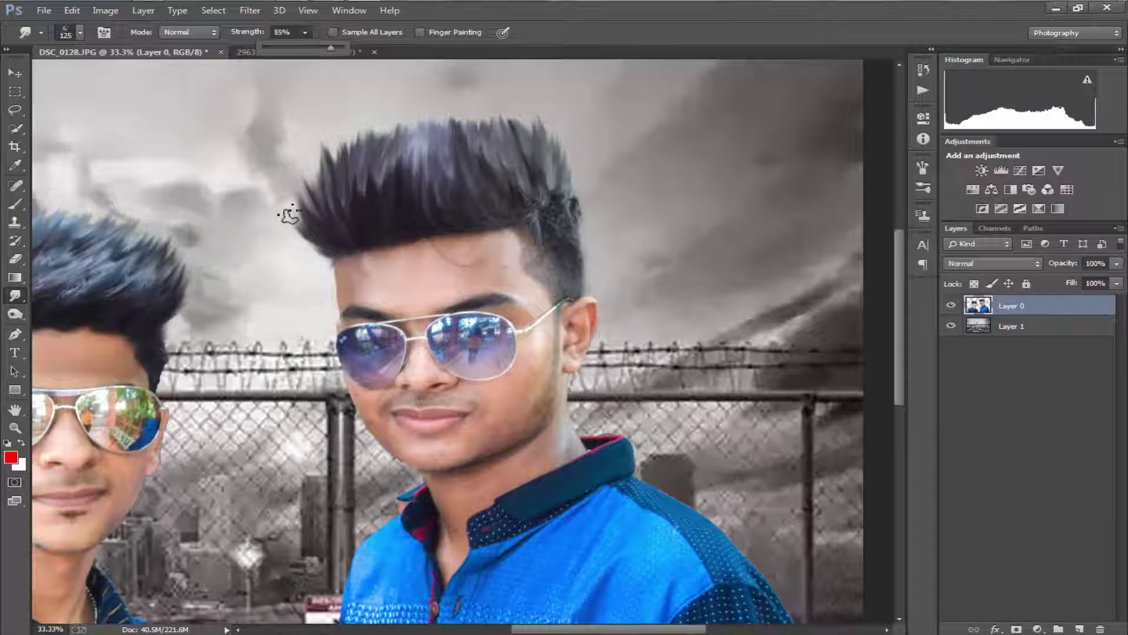
mouse_move(311, 232)
left_mouse_down()
mouse_move(291, 191)
mouse_move(303, 158)
left_mouse_up()
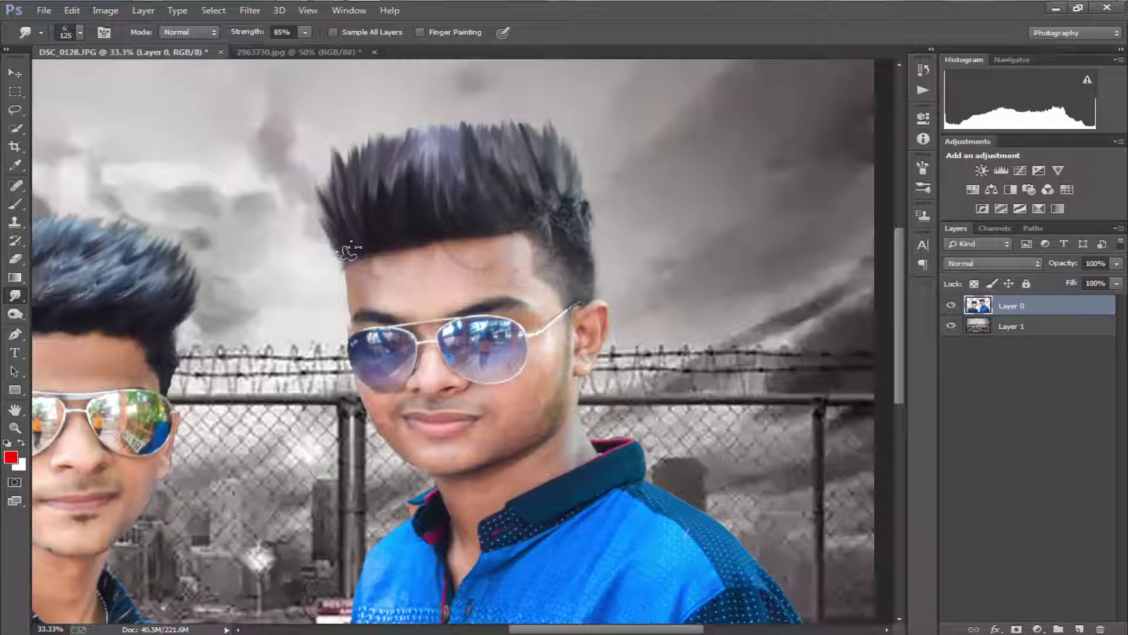
left_click_drag(349, 250, 304, 154)
left_click_drag(343, 197, 317, 158)
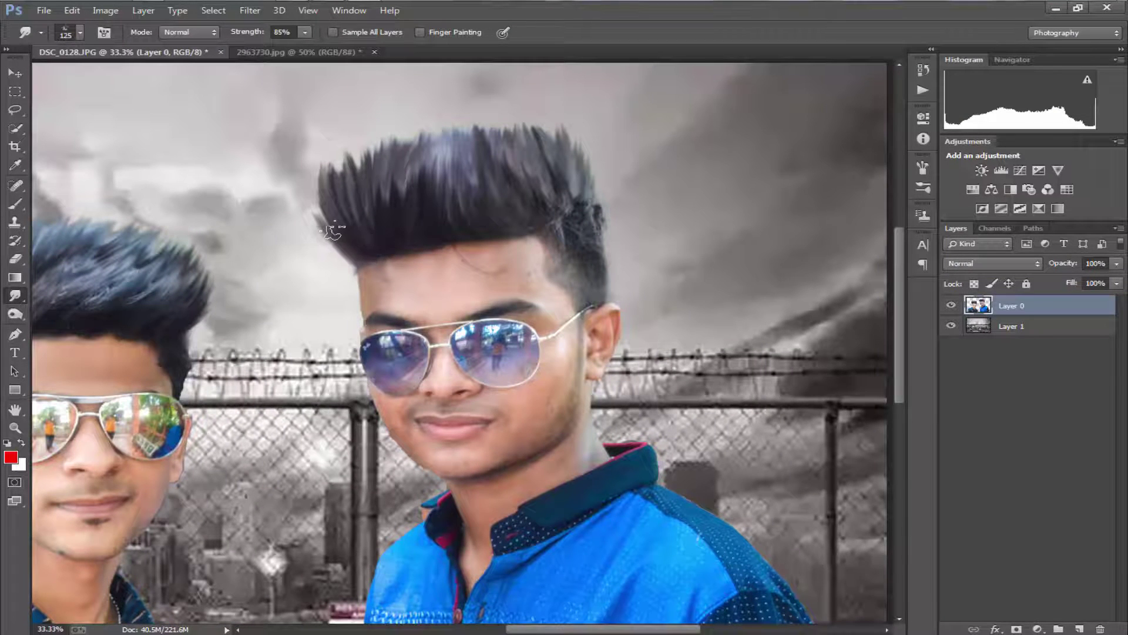
key("ctrl+alt+z")
- Retry at 74% strength, smudging the hair's left edge outward and upward into streaks
left_click_drag(305, 31, 286, 50)
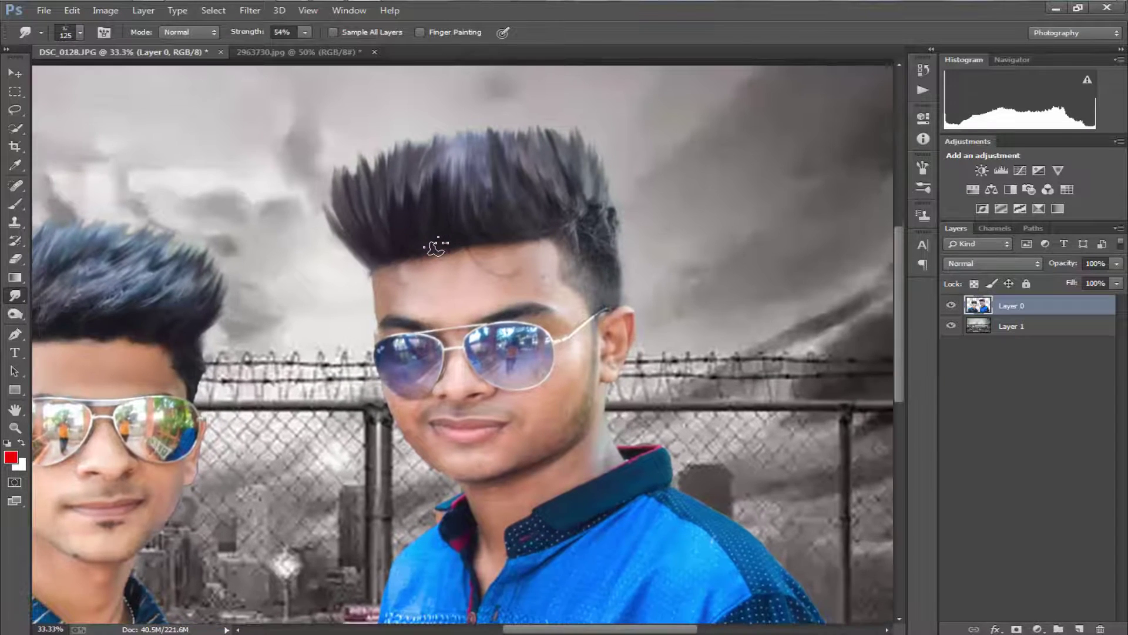
key("ctrl+alt+z")
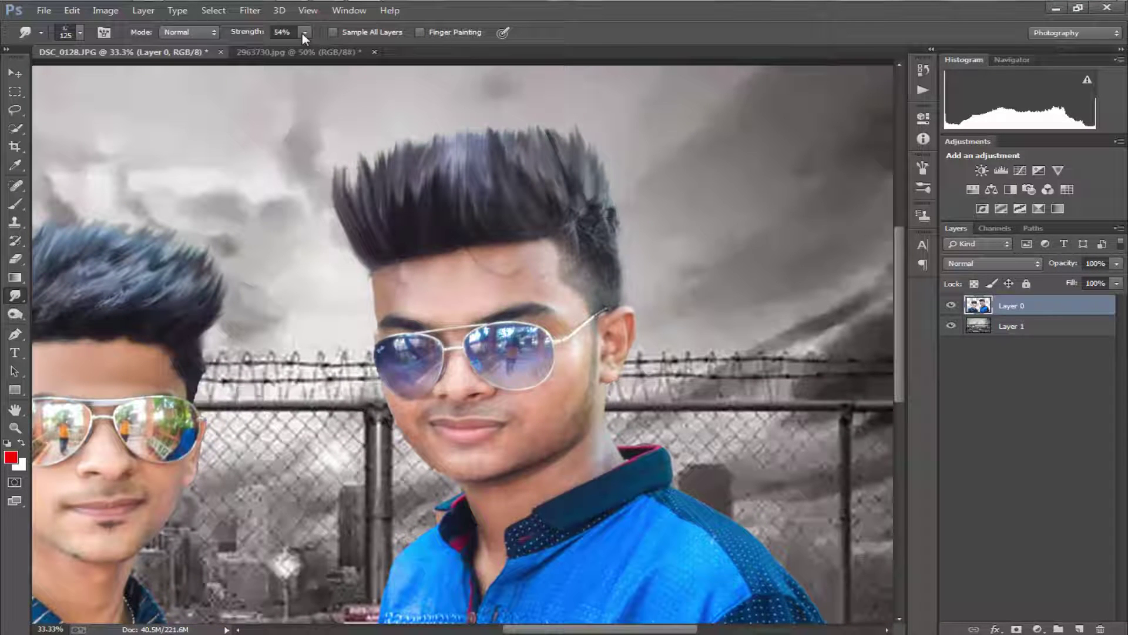
left_click_drag(303, 33, 321, 48)
left_click(356, 260)
left_click_drag(353, 211, 340, 171)
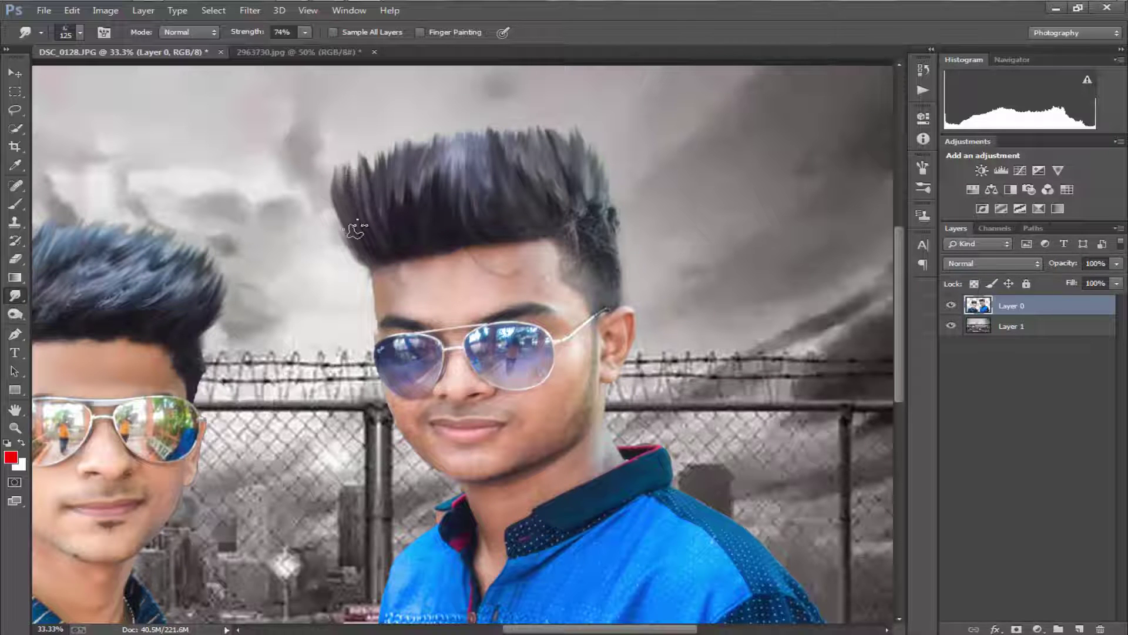
mouse_move(352, 241)
left_mouse_down()
mouse_move(329, 202)
mouse_move(329, 177)
left_mouse_up()
- Check the whole photo and lower the smudge strength to 49%
key("ctrl+minus")
key("ctrl+minus")
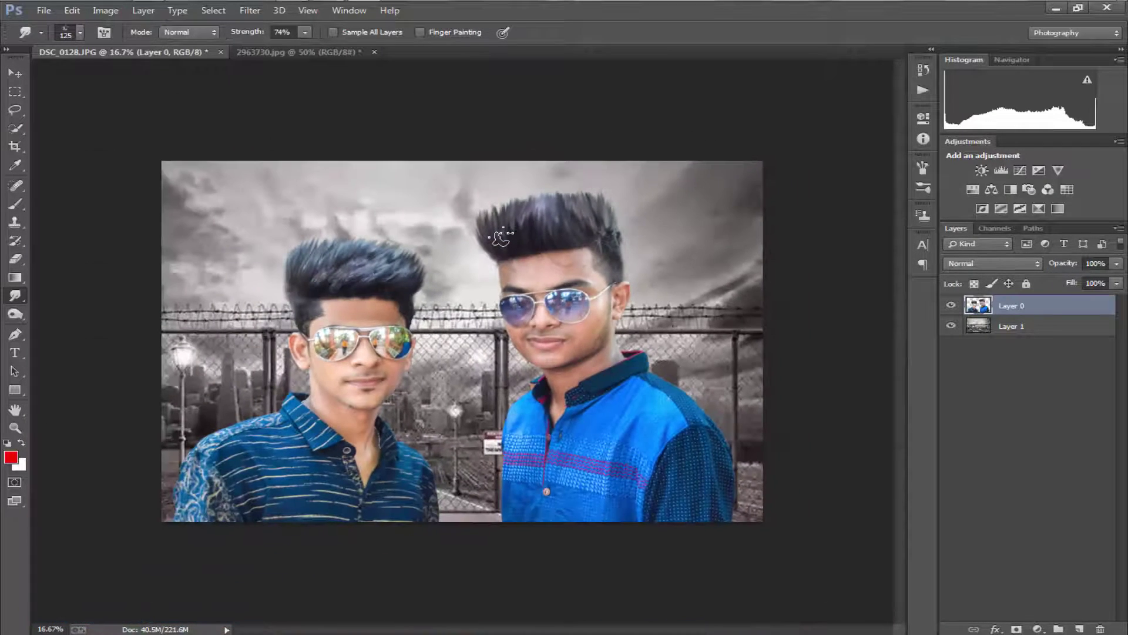
key("ctrl+plus")
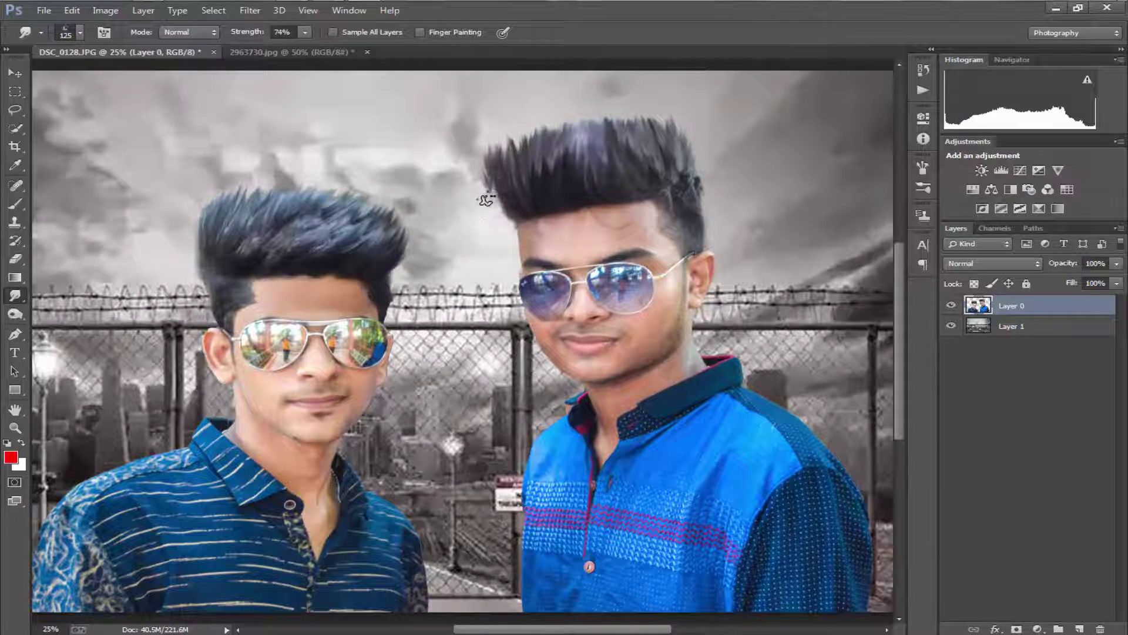
left_click_drag(561, 201, 563, 244)
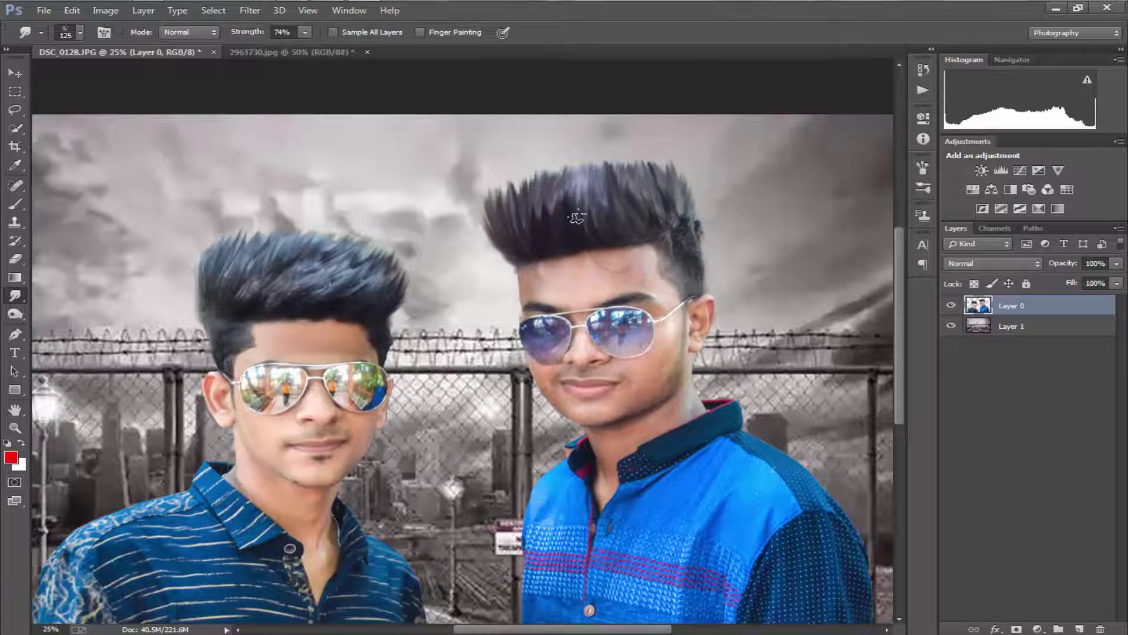
key("ctrl+minus")
key("ctrl+plus")
key("ctrl+plus")
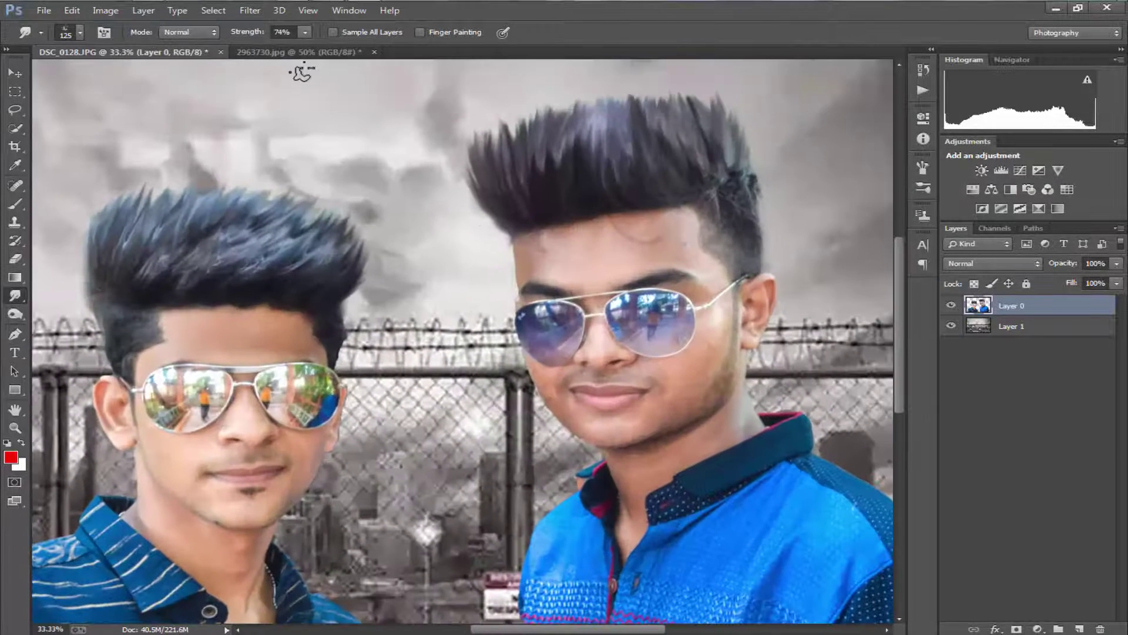
left_click(304, 32)
left_click_drag(306, 49, 285, 48)
left_click(506, 224)
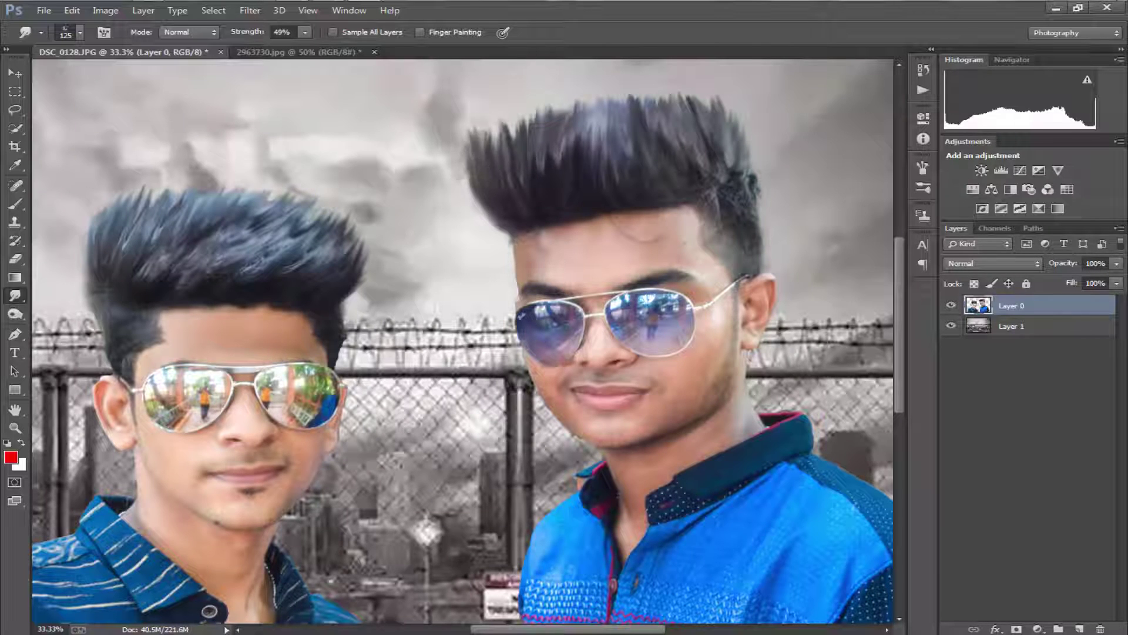
- Center the view on the right boy's hair and bring up the brush choices
scroll(558, 138, "down", 2)
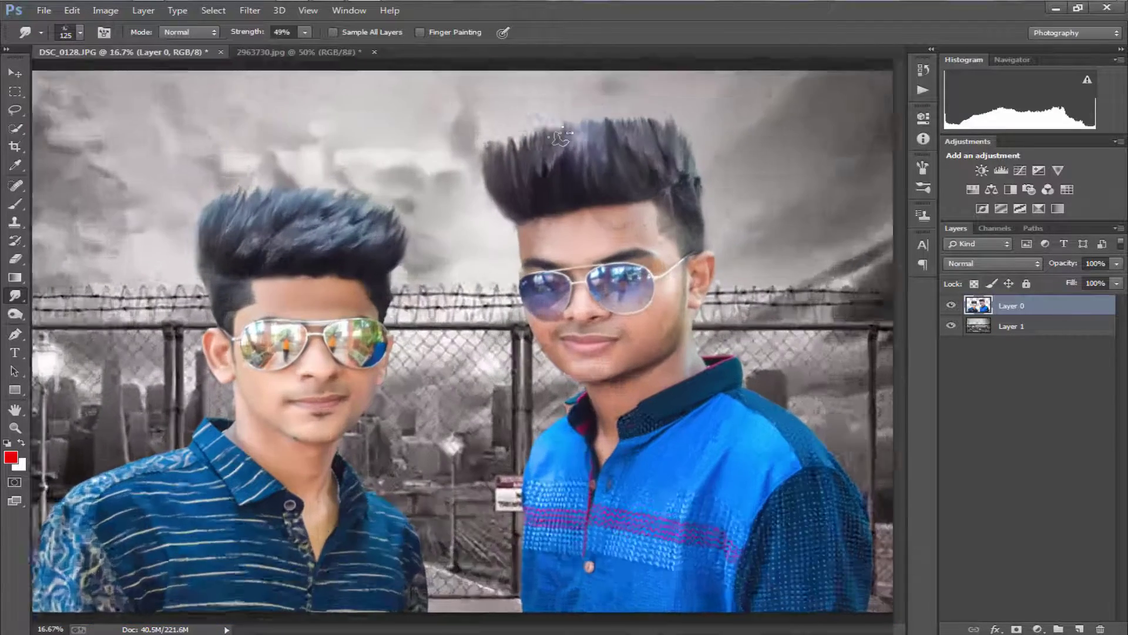
scroll(529, 231, "up", 2)
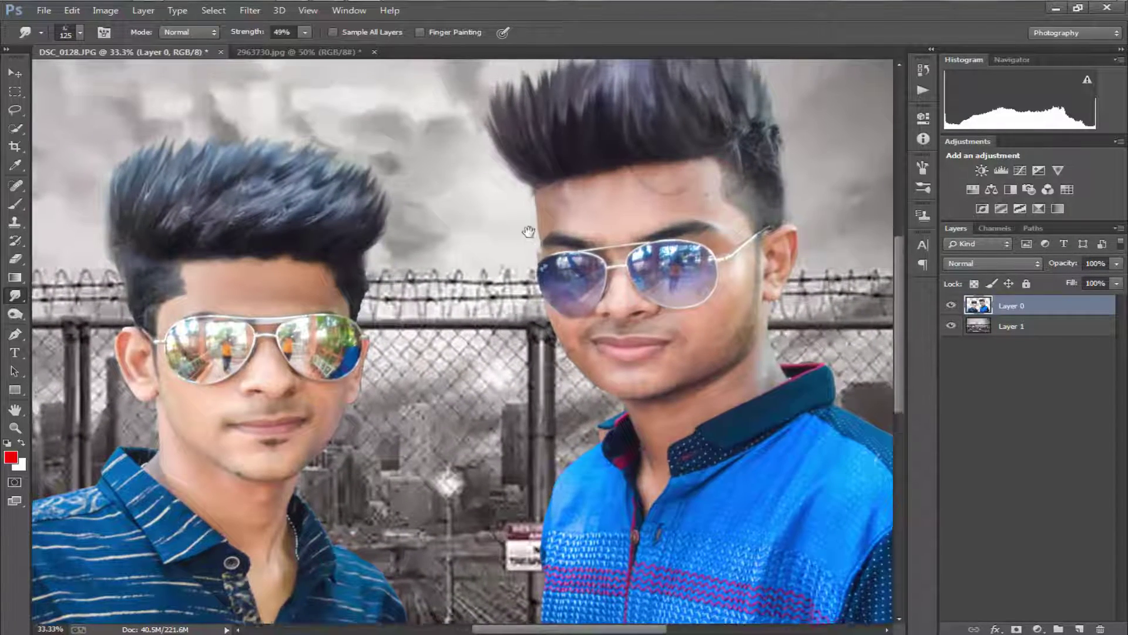
left_click_drag(529, 231, 406, 372)
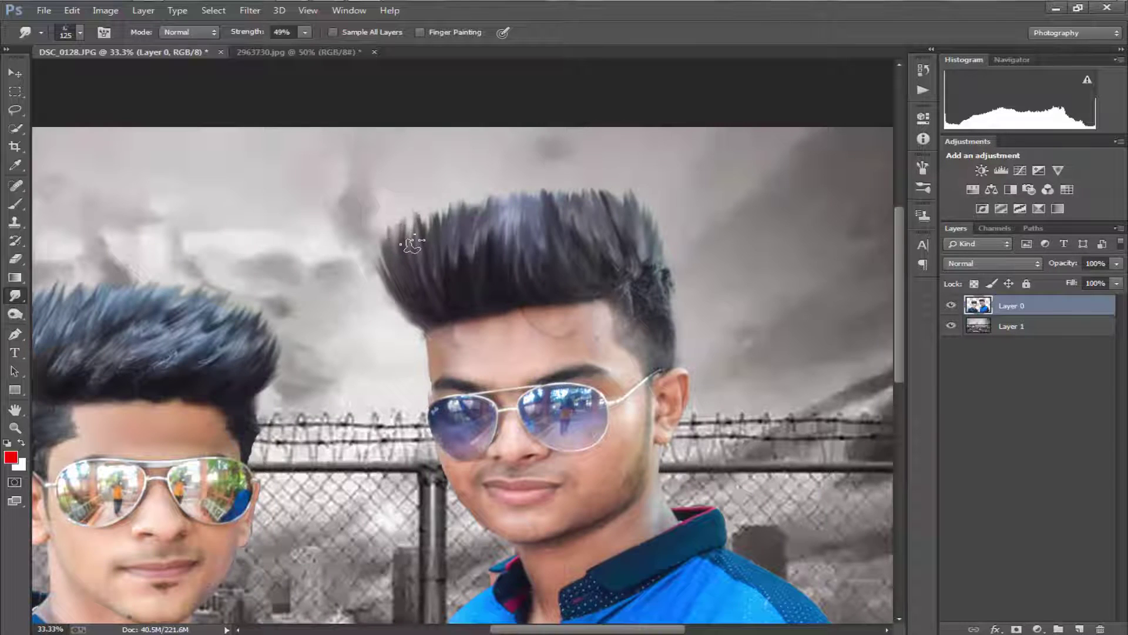
left_click_drag(564, 235, 541, 236)
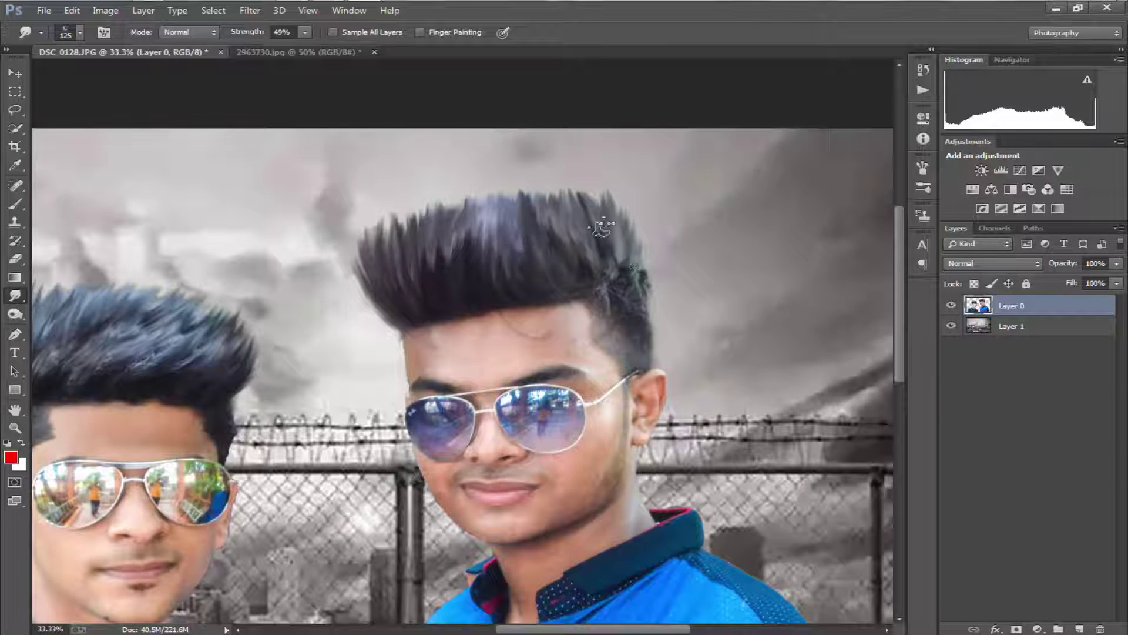
mouse_move(601, 275)
left_mouse_down()
mouse_move(583, 251)
mouse_move(570, 262)
left_mouse_up()
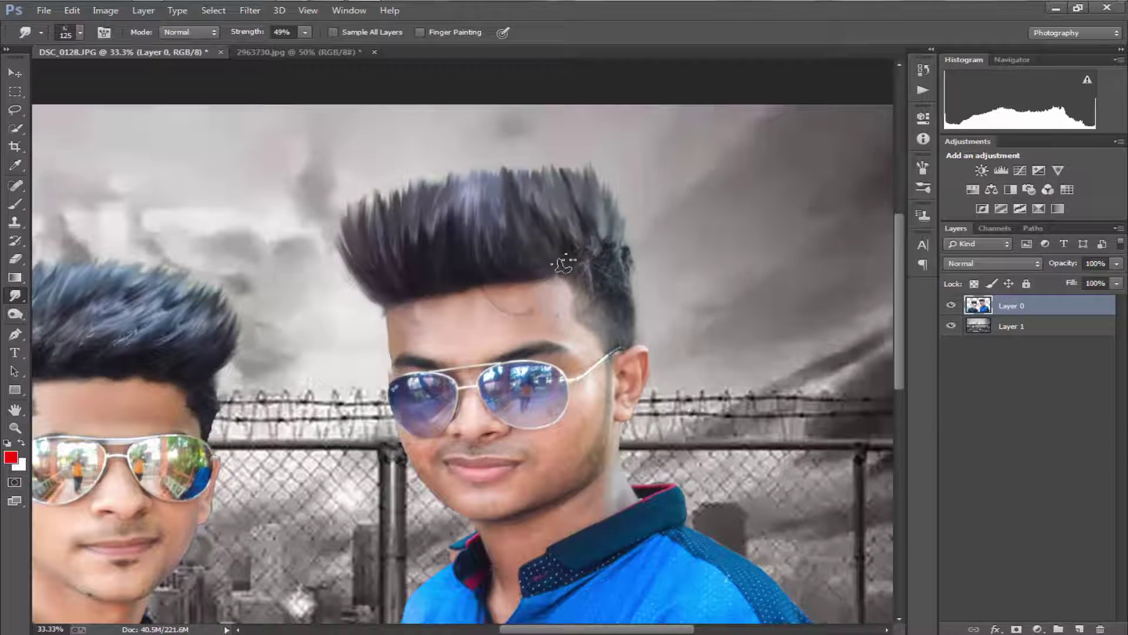
right_click(487, 302)
- With a soft round brush, soften the hair's left edge, undoing the forehead stroke
scroll(531, 415, "up", 5)
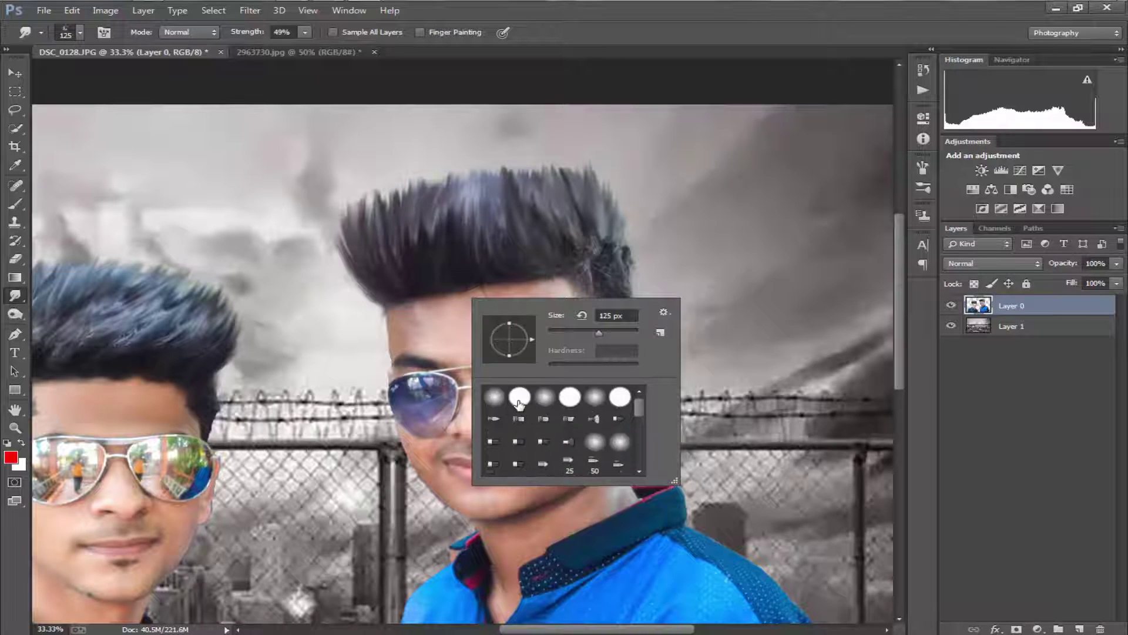
left_click(517, 406)
left_click(418, 330)
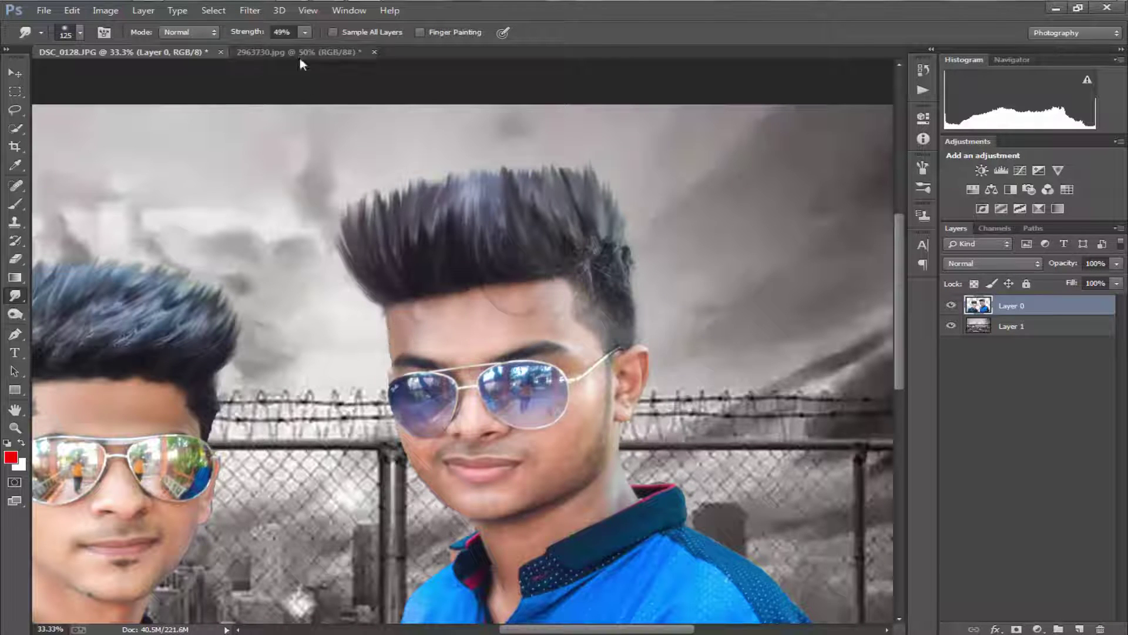
mouse_move(365, 308)
left_mouse_down()
mouse_move(336, 241)
mouse_move(377, 299)
mouse_move(335, 262)
left_mouse_up()
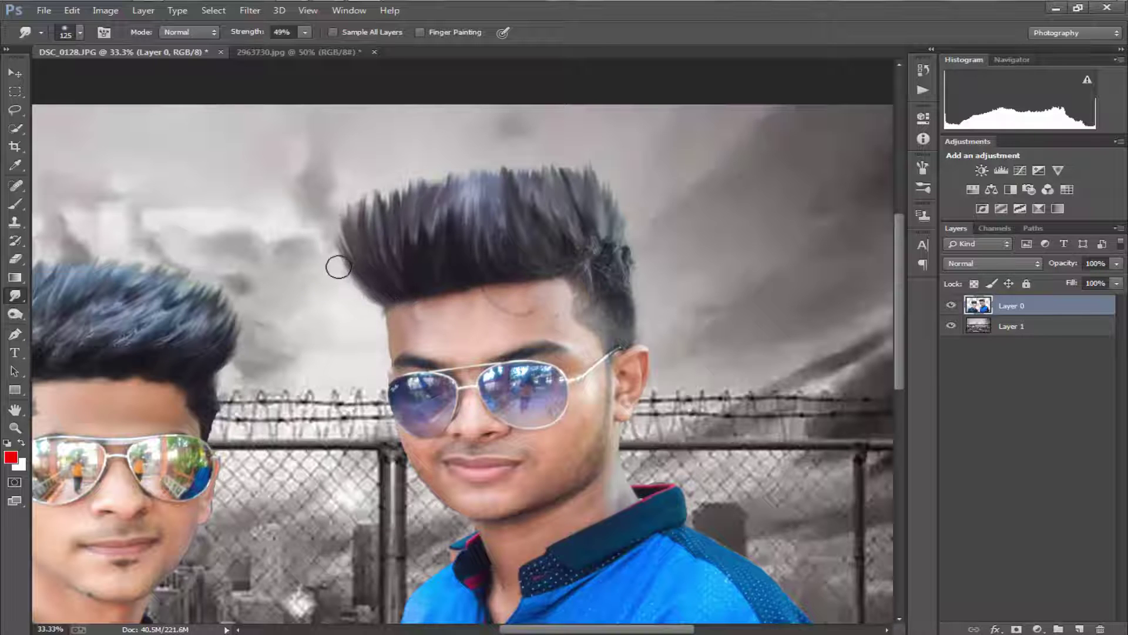
mouse_move(437, 312)
left_mouse_down()
mouse_move(458, 298)
mouse_move(541, 305)
mouse_move(522, 292)
mouse_move(440, 302)
mouse_move(409, 324)
left_mouse_up()
key("ctrl+z")
key("ctrl+minus")
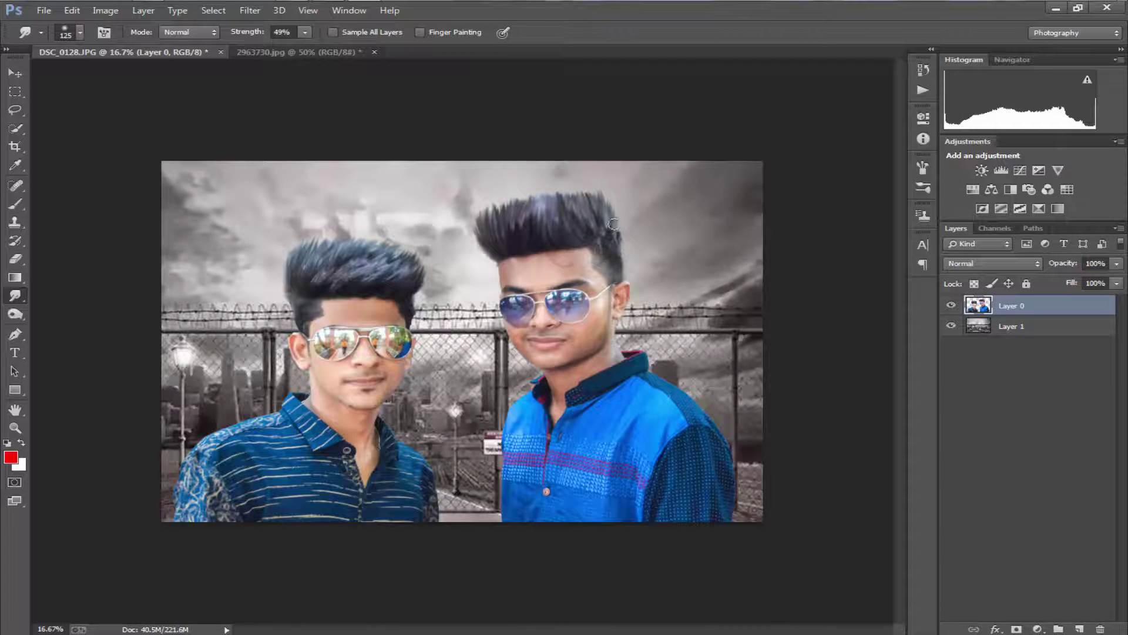
key("ctrl+plus")
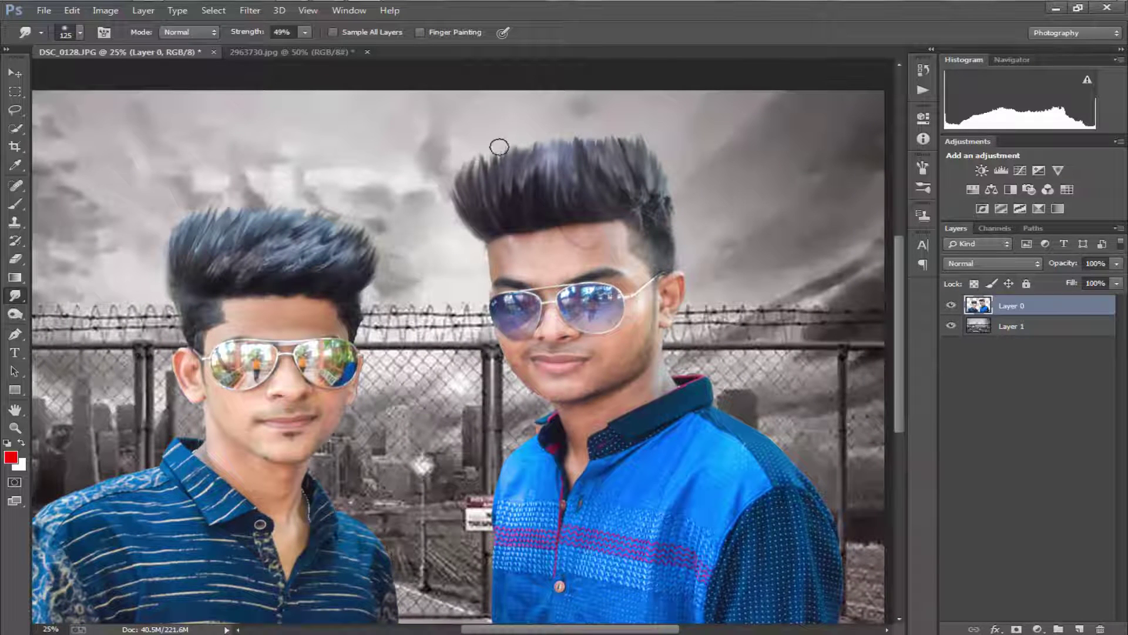
- Load smudge brush preset 11, enlarge it, set 73% strength, and smudge the hair into strands
scroll(546, 182, "right", 1)
right_click(549, 259)
scroll(685, 402, "down", 3)
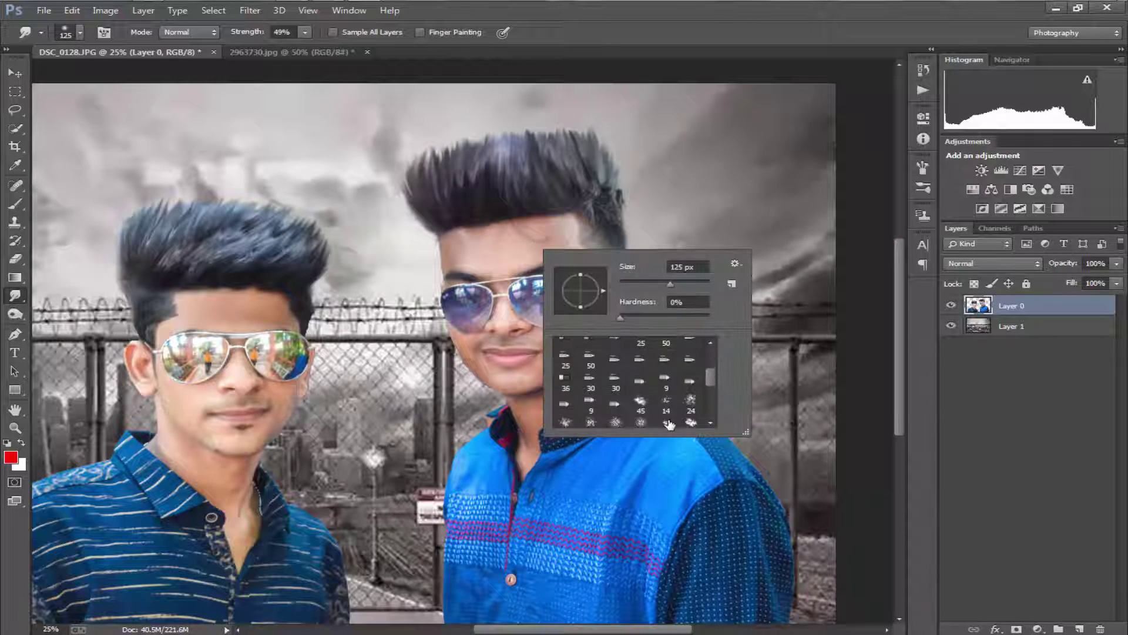
scroll(684, 427, "down", 2)
scroll(670, 405, "down", 2)
scroll(676, 406, "down", 1)
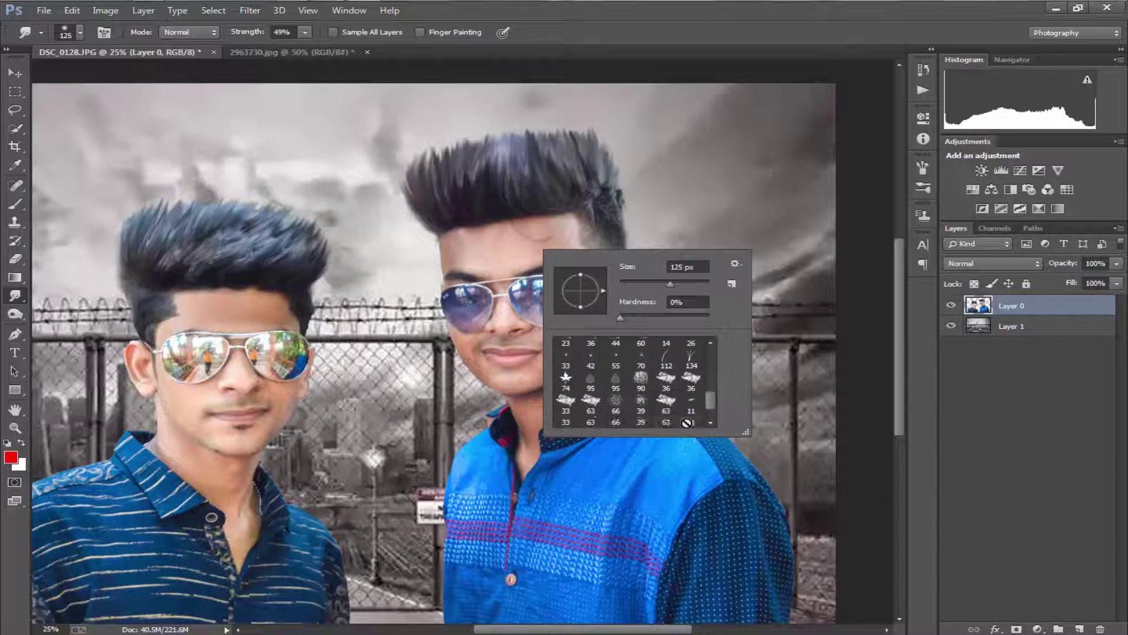
left_click(691, 404)
mouse_move(631, 282)
left_mouse_down()
mouse_move(646, 279)
mouse_move(598, 274)
left_mouse_up()
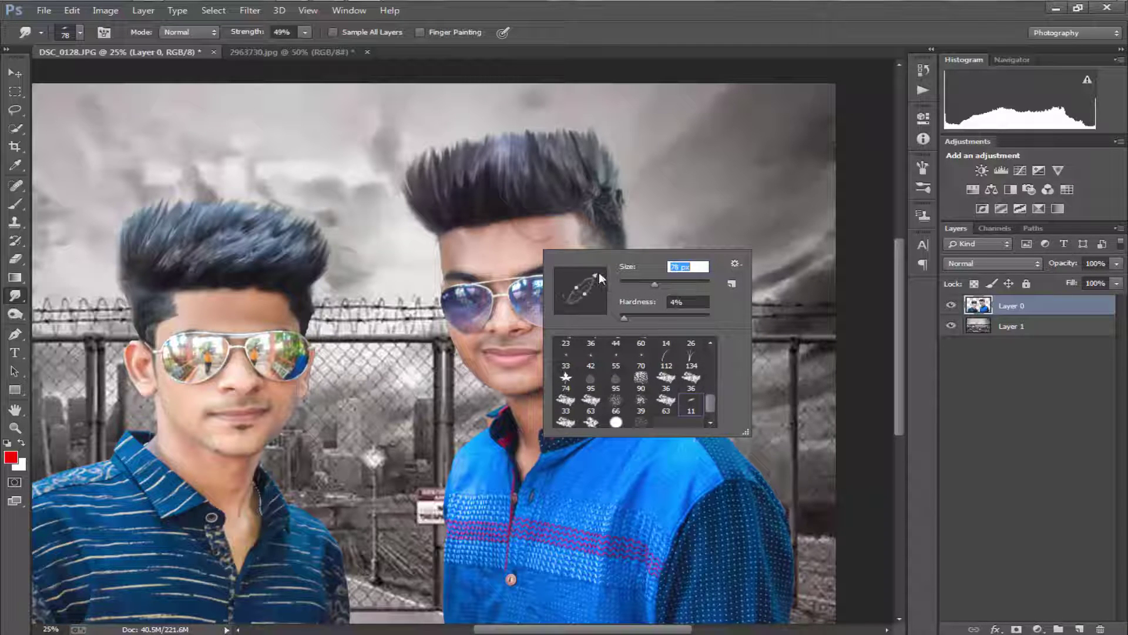
left_click(304, 32)
left_click(564, 226)
left_click_drag(570, 217, 588, 205)
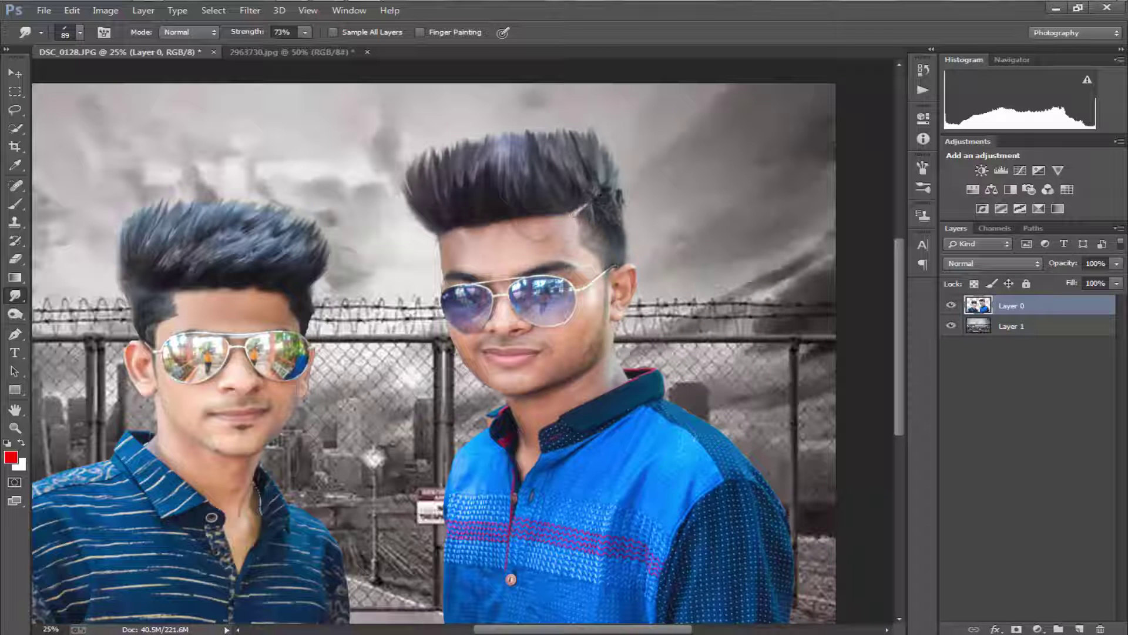
- Fit the image on screen, adjust the smudge strength, and reposition over the right boy's hairline
scroll(643, 185, "down", 3)
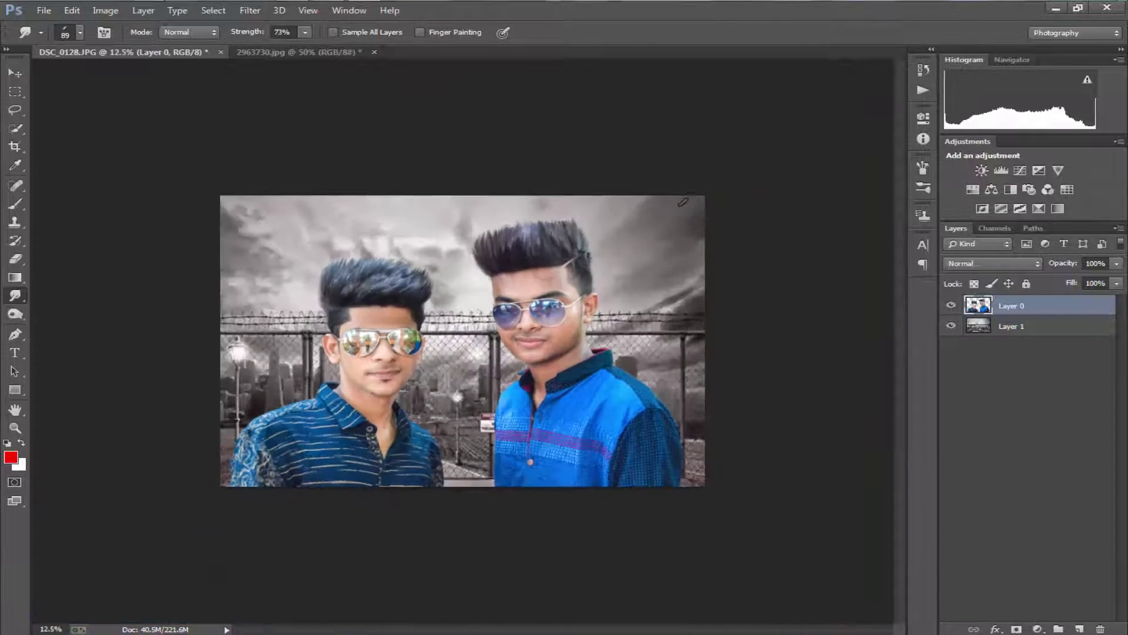
key("ctrl+0")
scroll(537, 212, "down", 1)
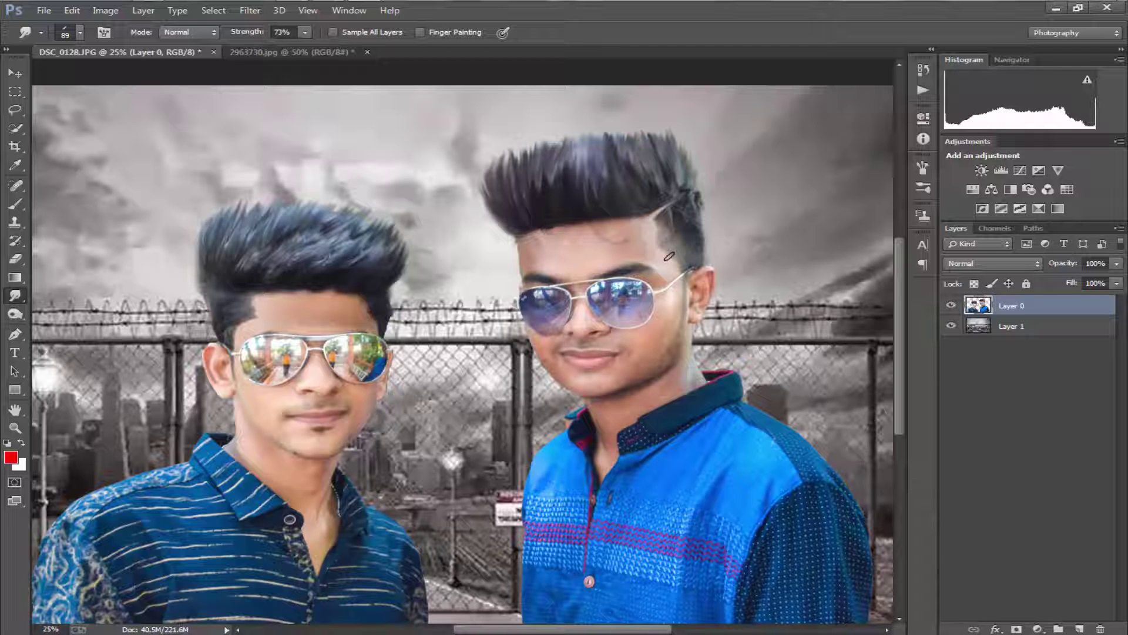
scroll(511, 255, "up", 1)
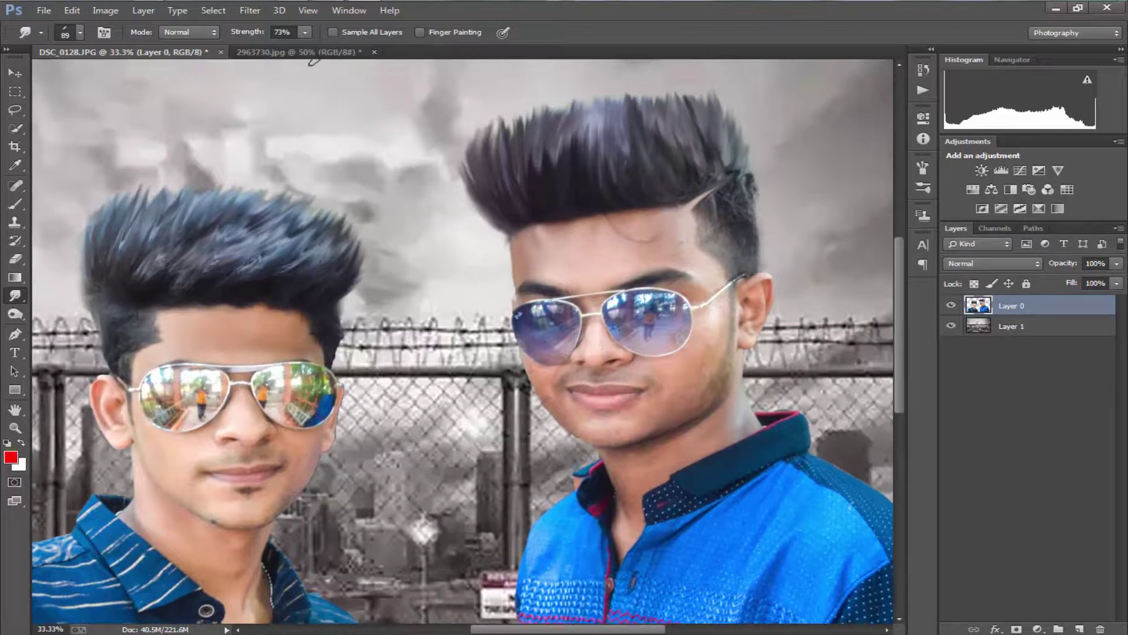
left_click(562, 236)
scroll(652, 287, "down", 1)
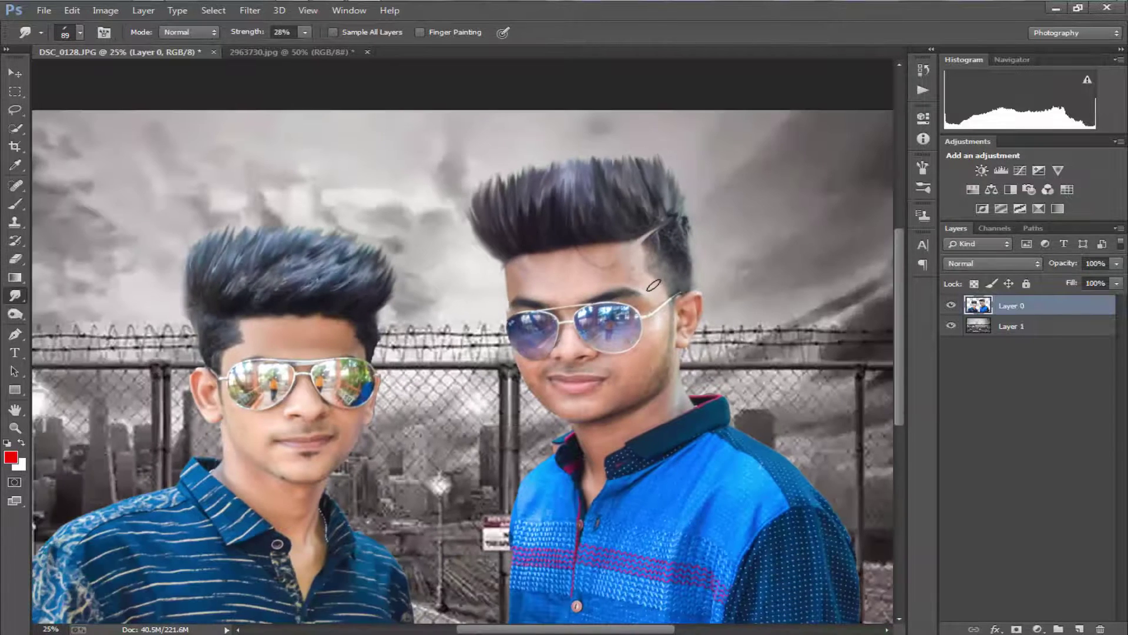
scroll(654, 285, "down", 1)
scroll(653, 285, "up", 1)
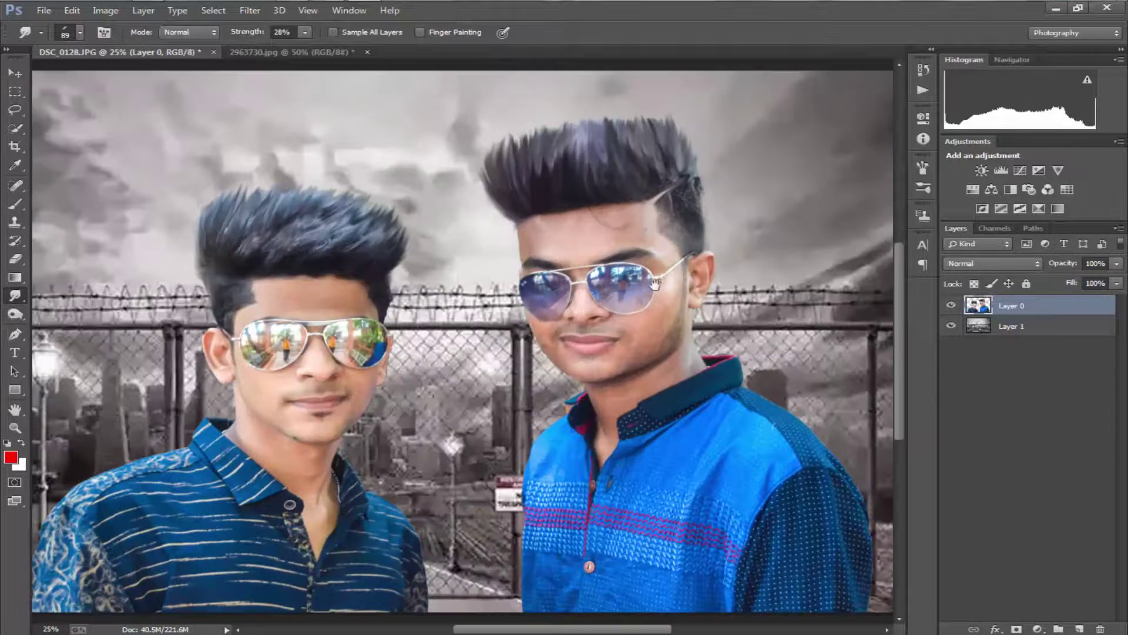
left_click_drag(655, 284, 625, 286)
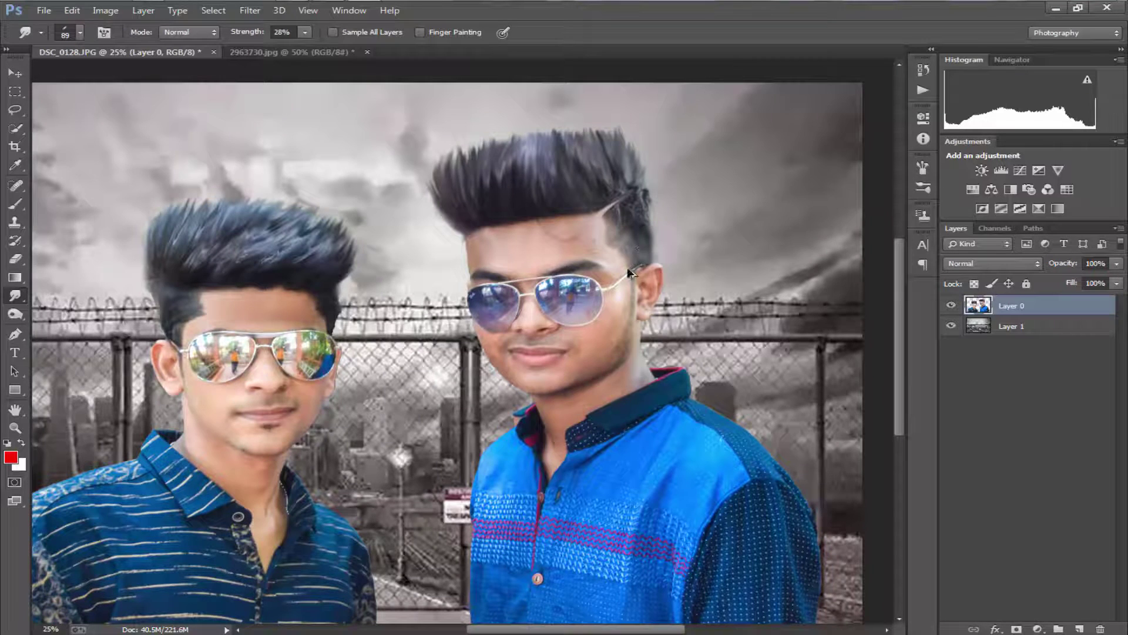
right_click(629, 272)
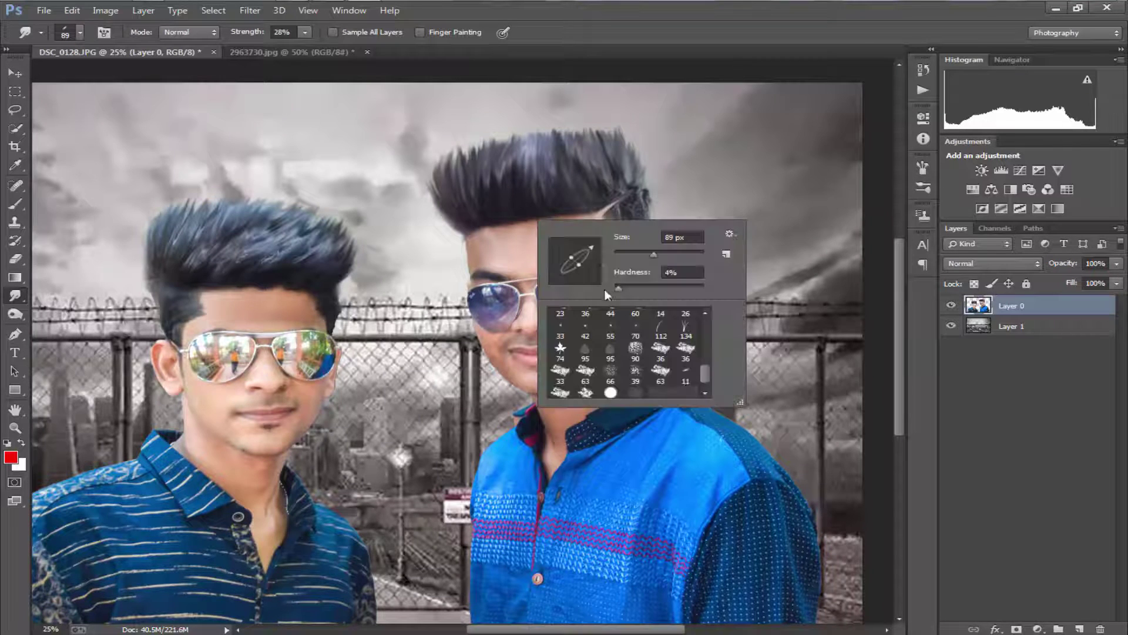
- Set smudge strength to 75% and smudge the hair edge at the right temple
left_click(305, 33)
type("75")
left_click(611, 254)
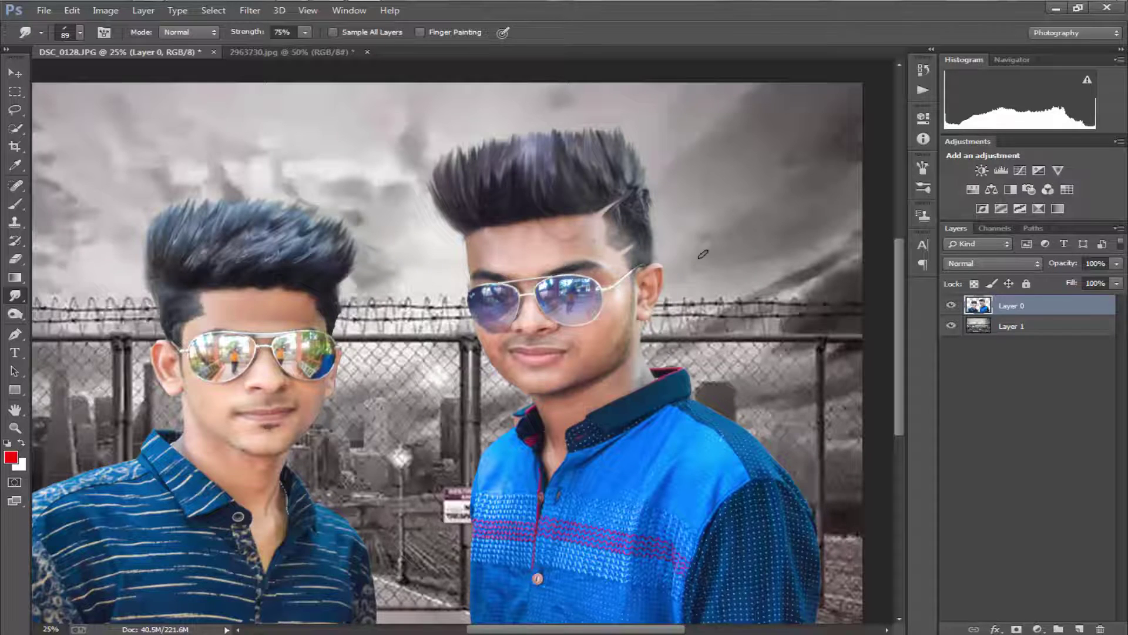
left_click_drag(703, 254, 752, 339)
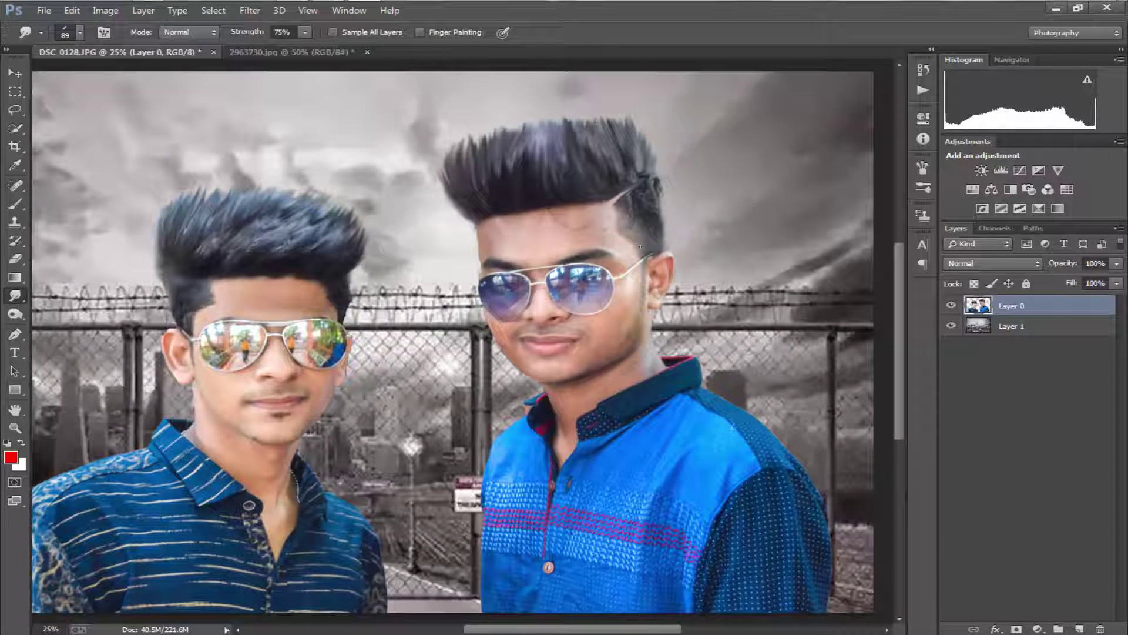
left_click(305, 32)
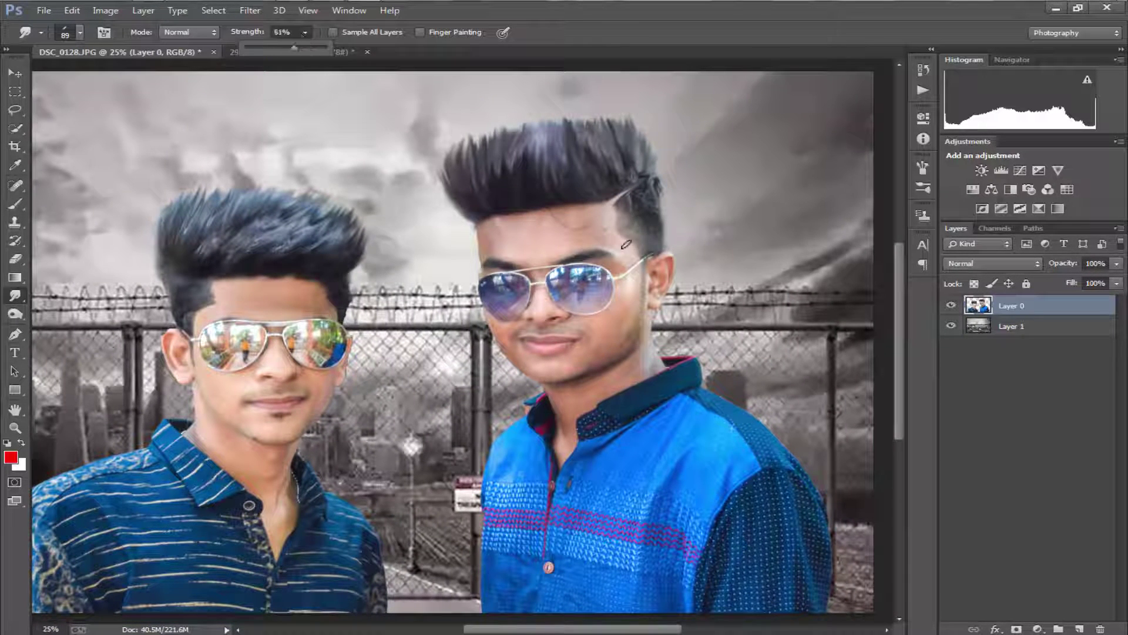
left_click_drag(634, 256, 637, 235)
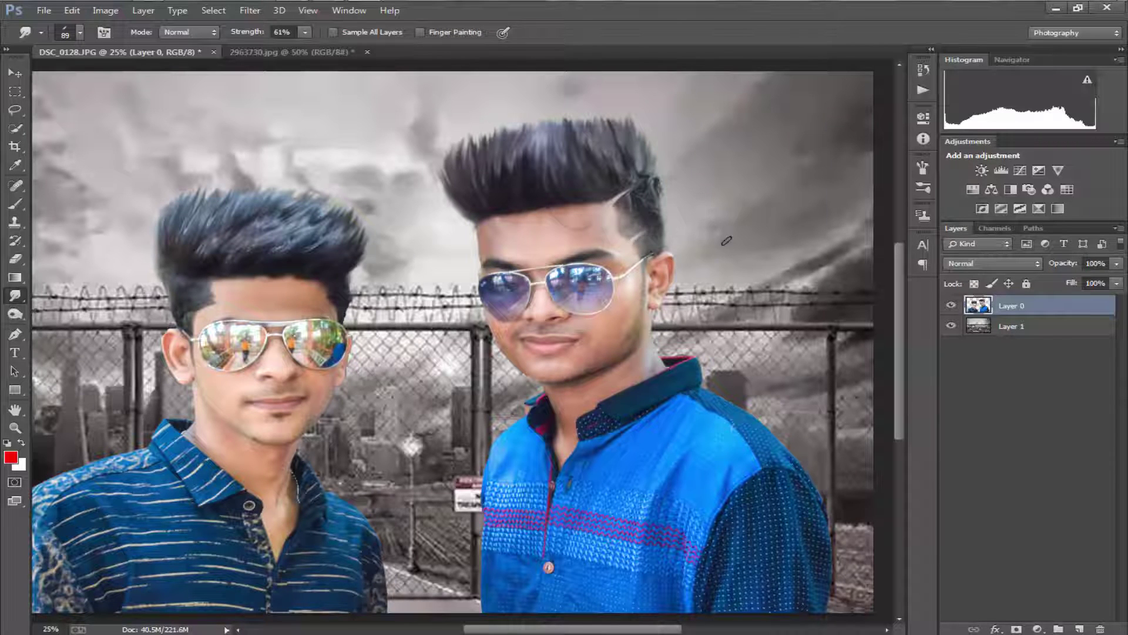
- Zoom in on the left boy's glasses and start a Quick Selection on his left lens
key("ctrl+minus")
key("ctrl+plus")
key("ctrl+plus")
mouse_move(605, 266)
left_mouse_down()
mouse_move(592, 260)
mouse_move(571, 332)
left_mouse_up()
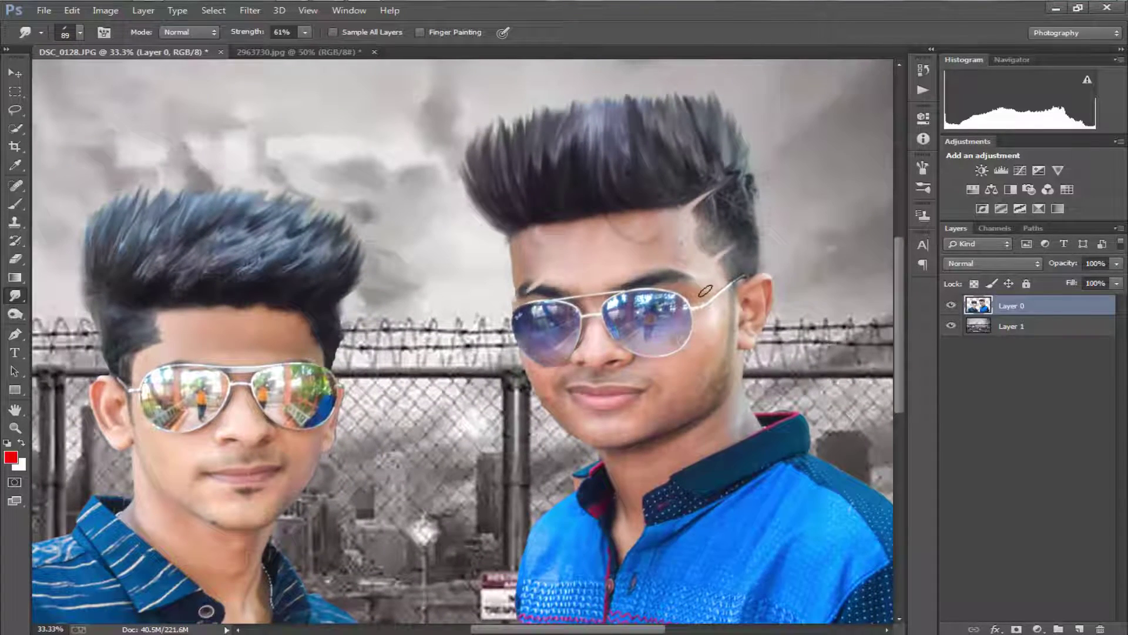
key("ctrl+minus")
key("ctrl+plus")
mouse_move(260, 403)
left_mouse_down()
mouse_move(325, 283)
mouse_move(342, 283)
left_mouse_up()
key("w")
mouse_move(279, 256)
left_mouse_down()
mouse_move(263, 239)
mouse_move(289, 232)
mouse_move(265, 277)
left_mouse_up()
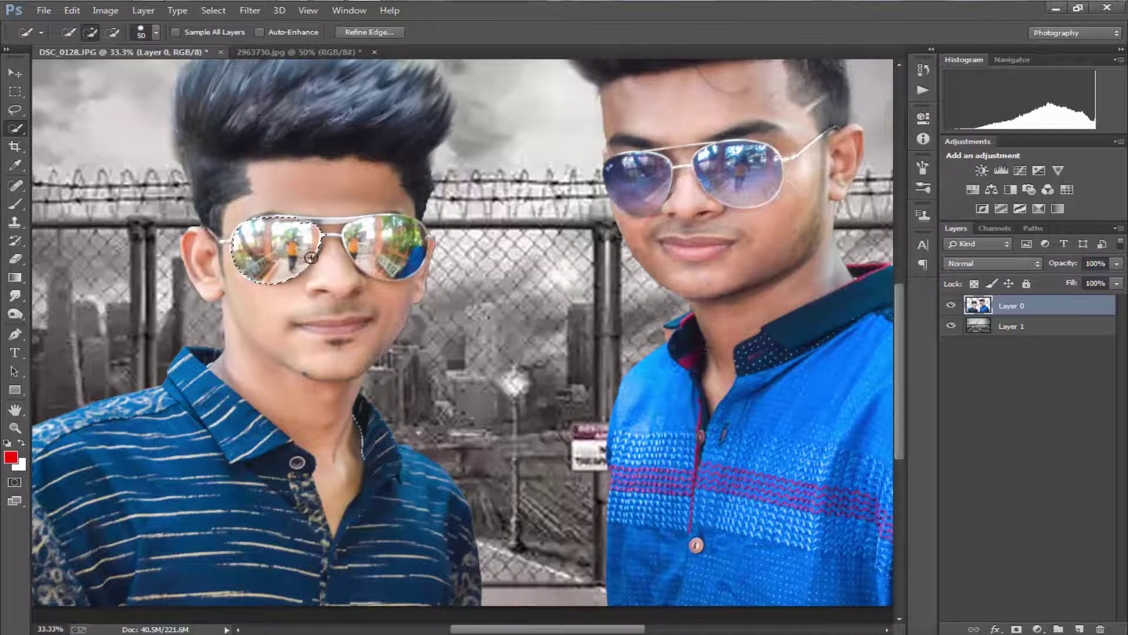
- Extend the quick selection over the right lens, using Alt to trim the excess
key("alt")
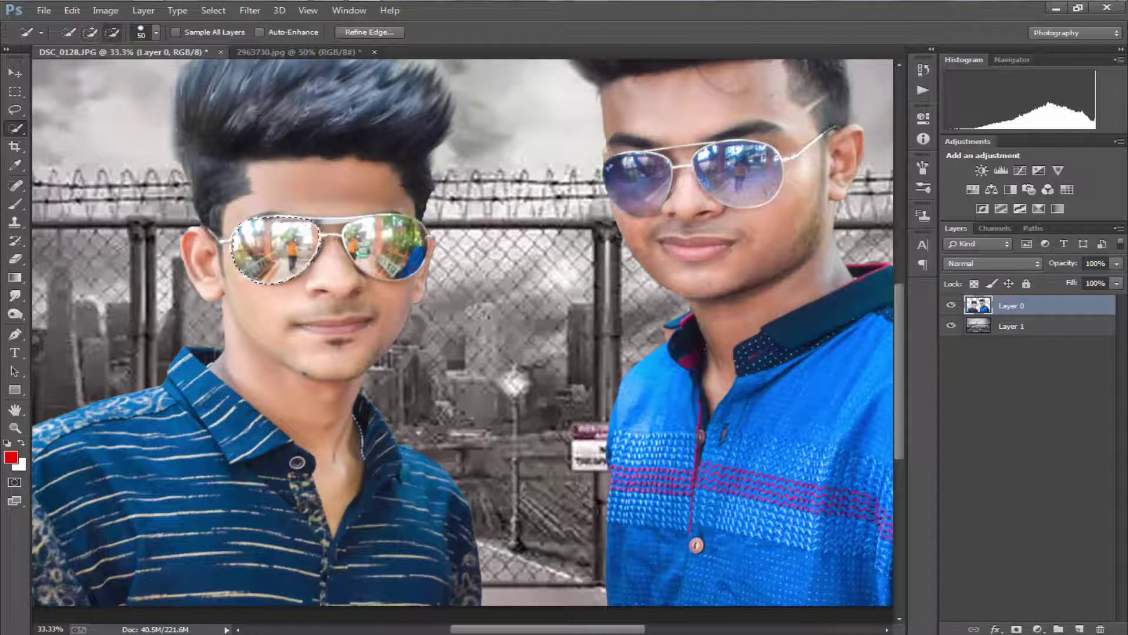
left_click_drag(338, 230, 401, 255)
key("alt")
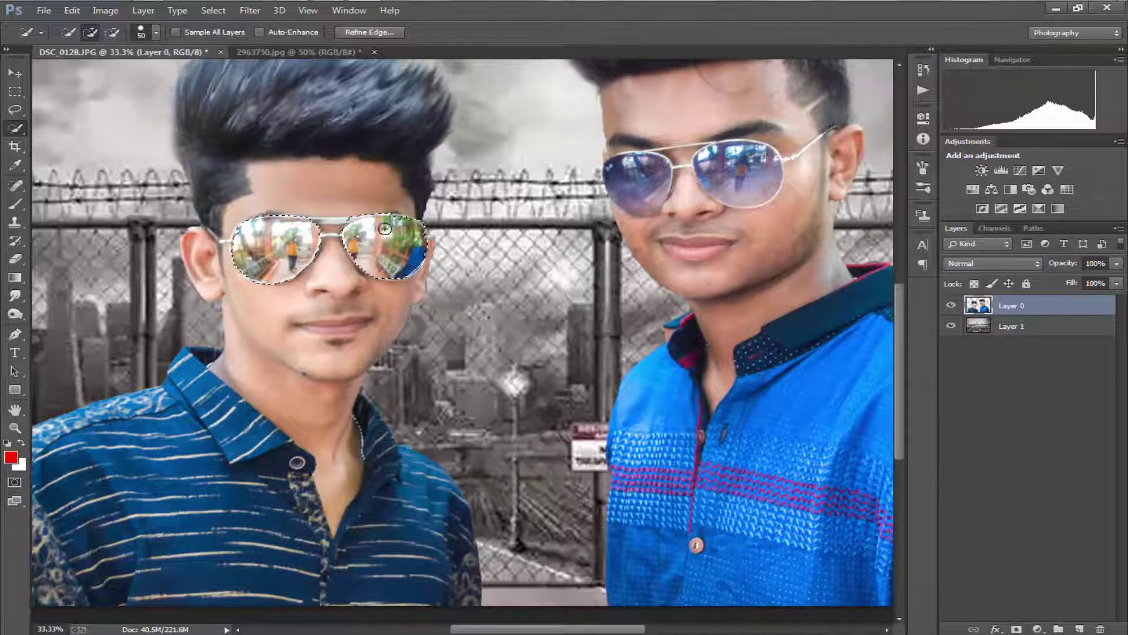
left_click_drag(376, 247, 414, 220)
key("alt")
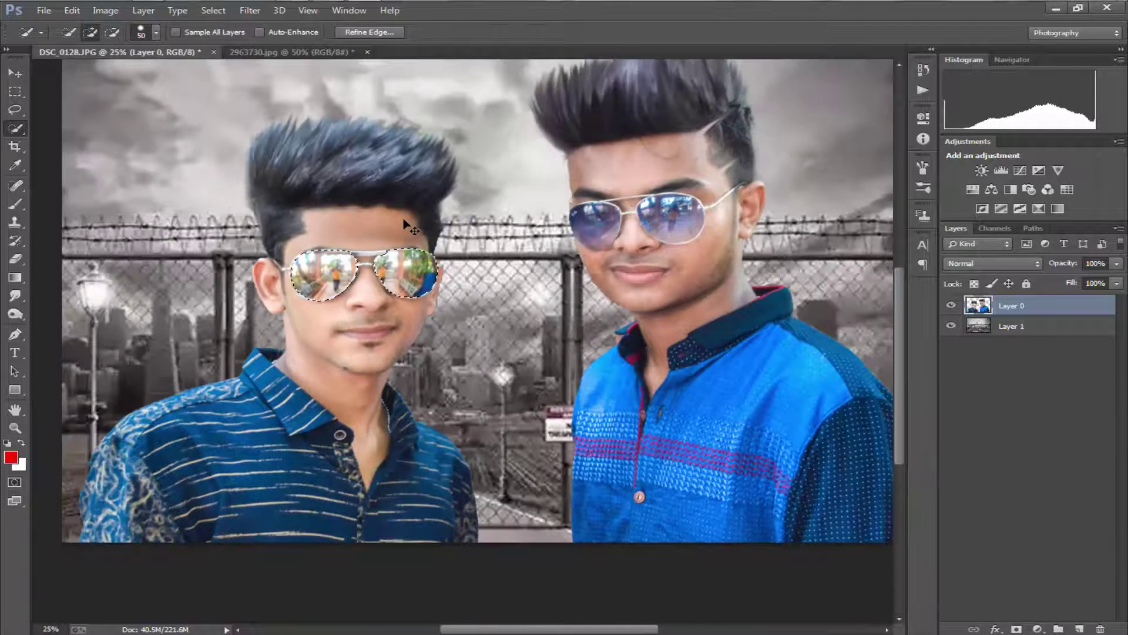
- Preview a Hue/Saturation shift to 180 on the lenses, then cancel it
key("ctrl+u")
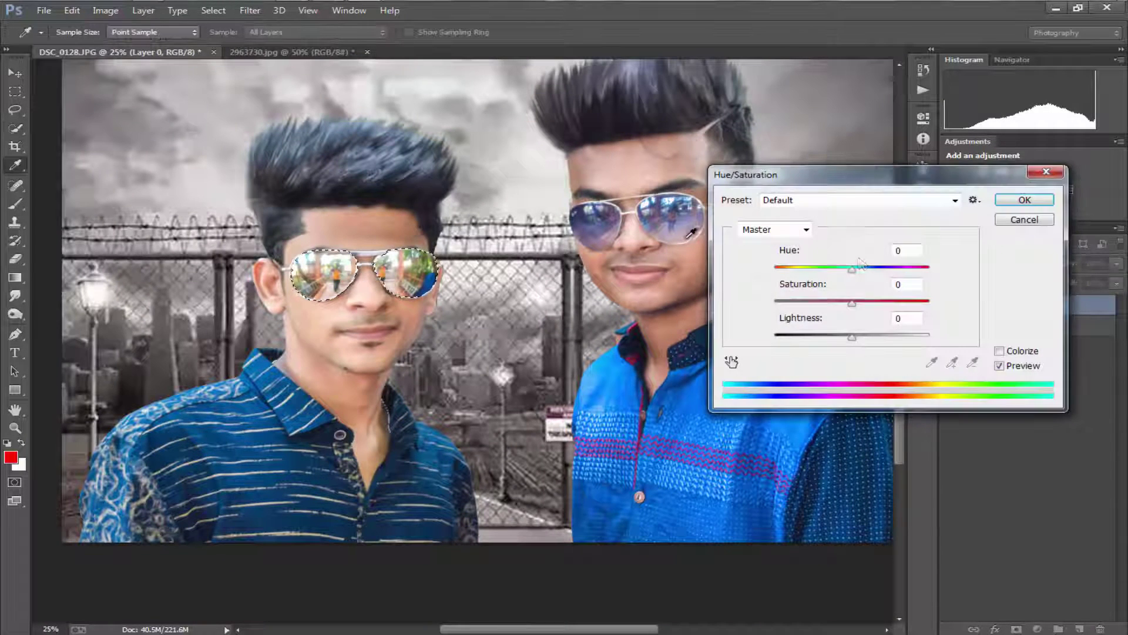
mouse_move(852, 267)
left_mouse_down()
mouse_move(762, 275)
mouse_move(942, 270)
left_mouse_up()
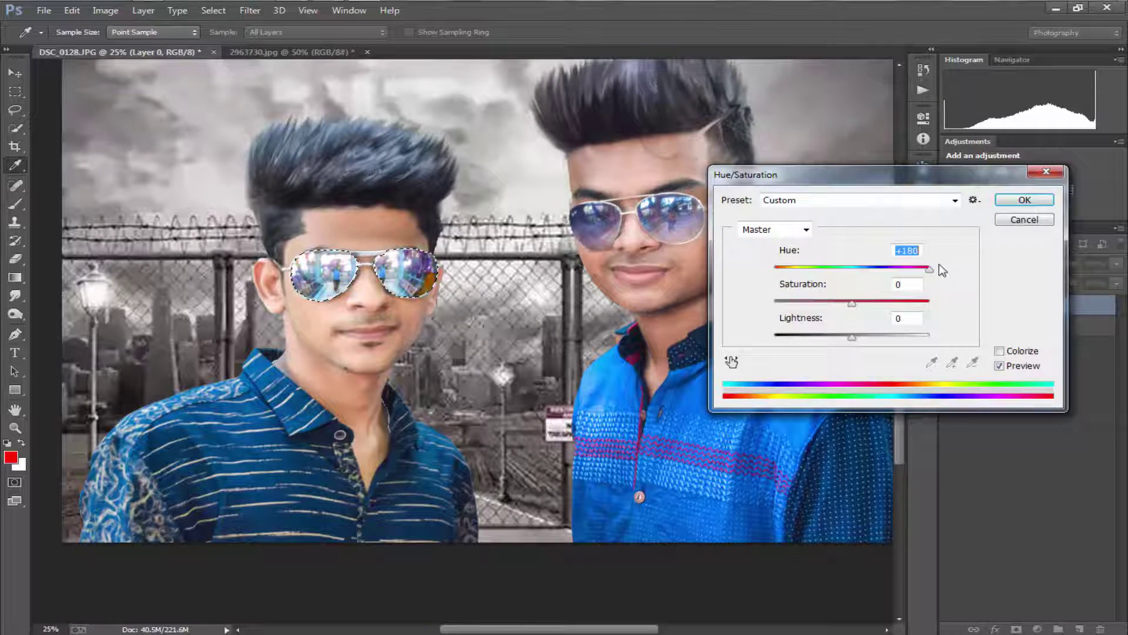
left_click(1046, 171)
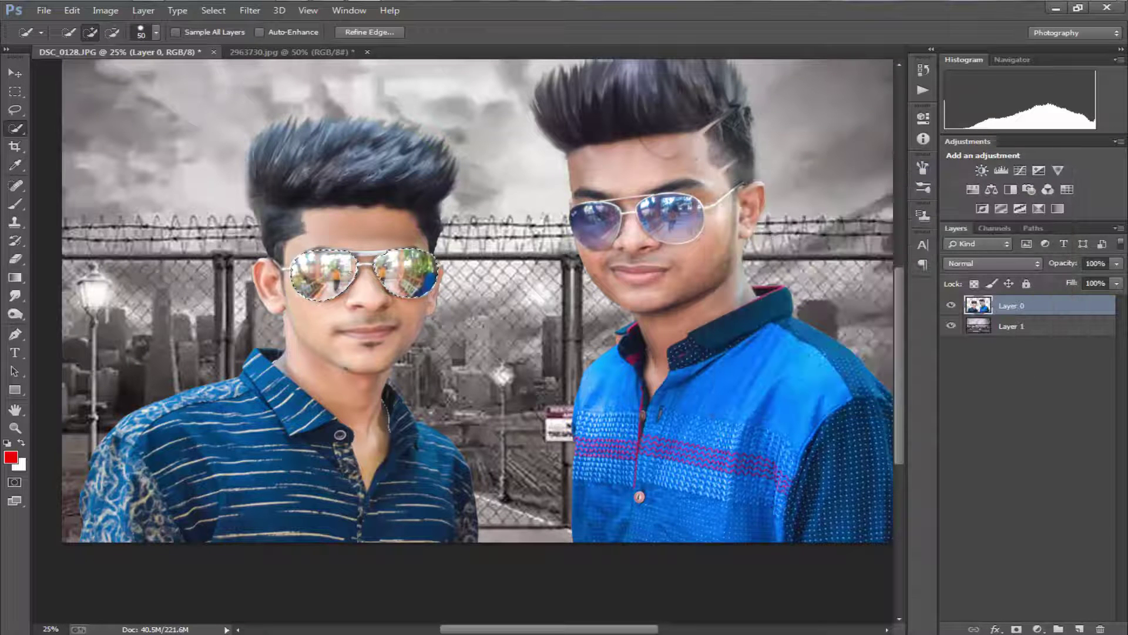
left_click_drag(581, 268, 476, 252)
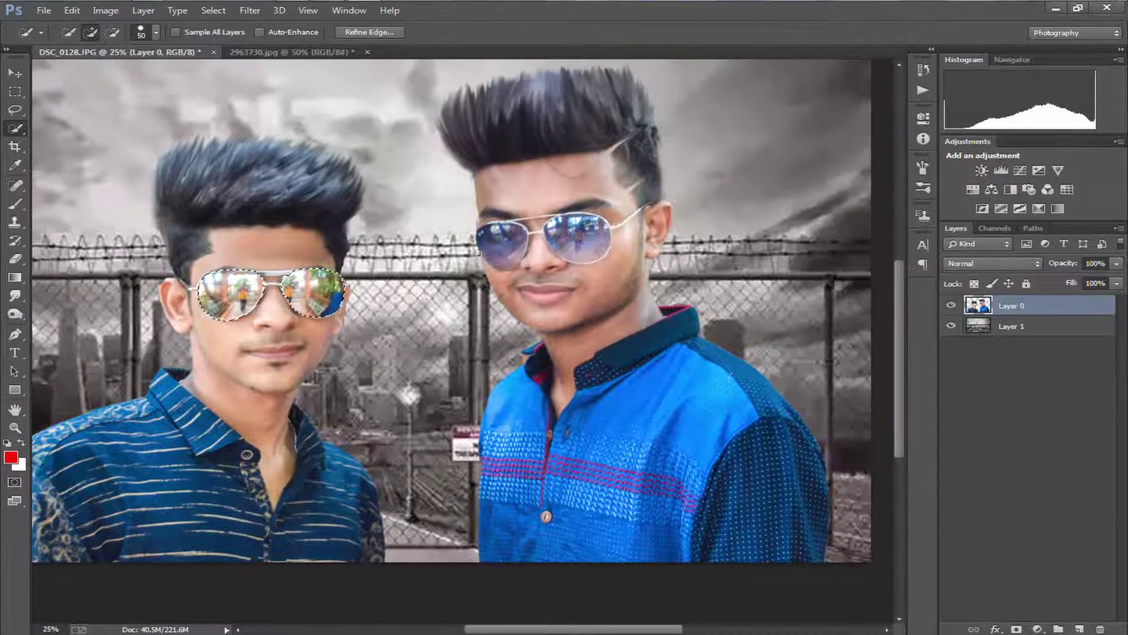
- Paint both selected lenses solid red with a 500 px brush
left_click(14, 204)
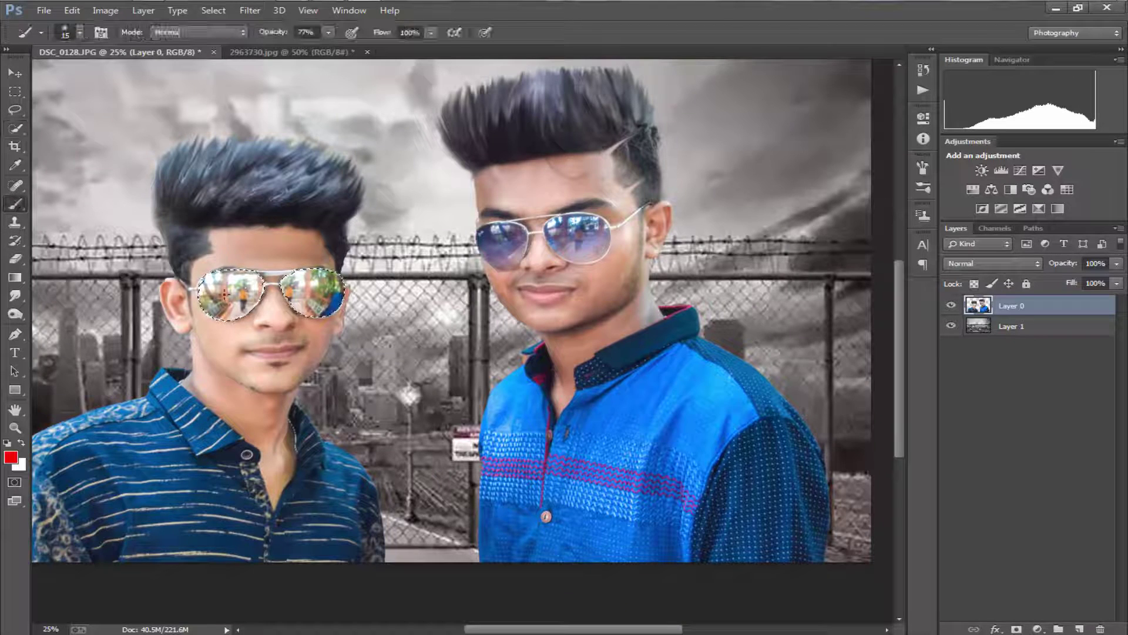
key("bracketright")
key("bracketright")
key("bracketright")
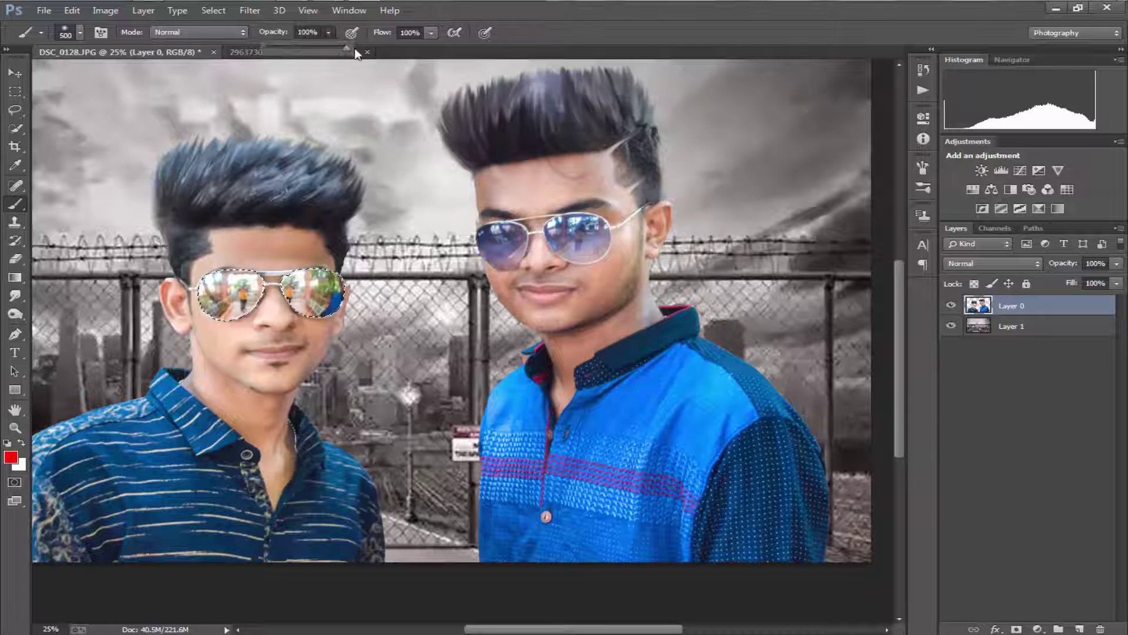
left_click(221, 303)
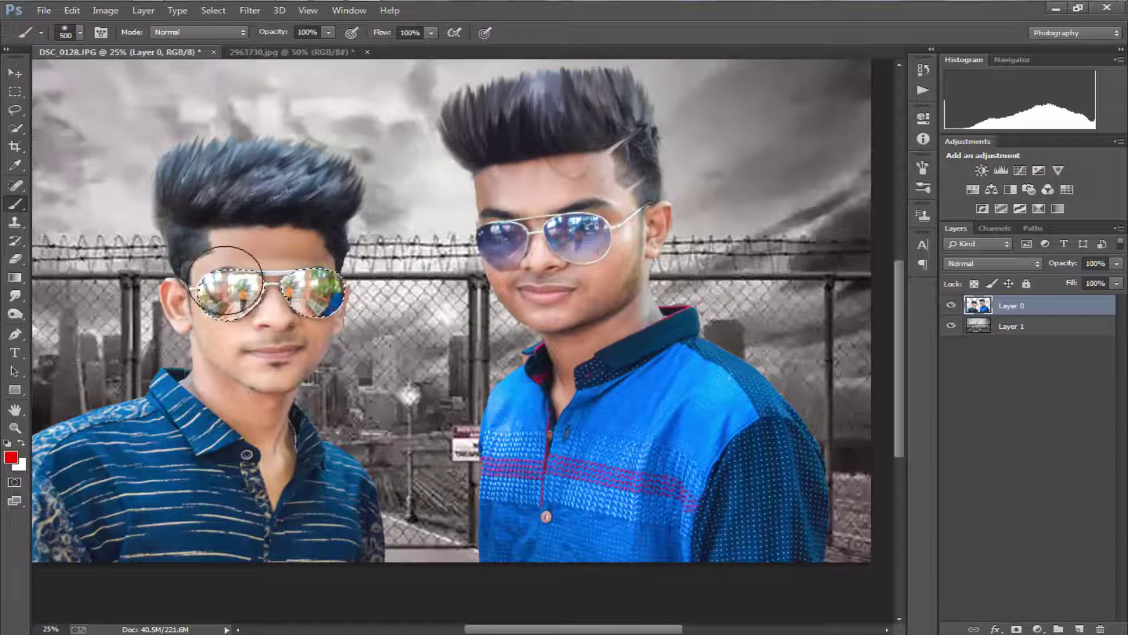
left_click(226, 286)
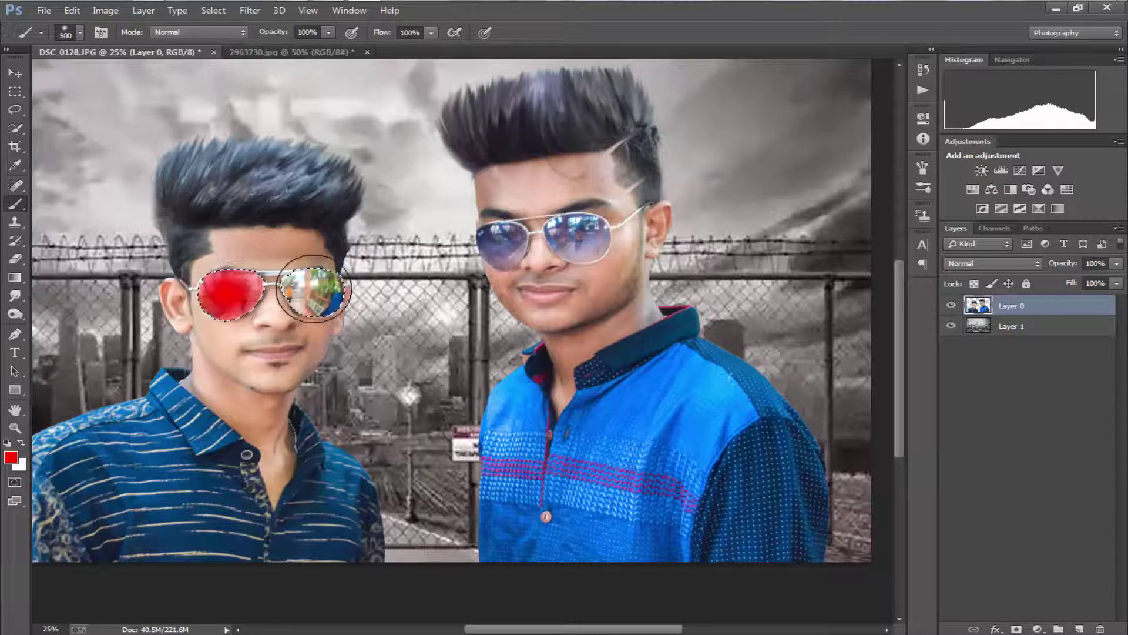
left_click(313, 288)
- Apply a -180 Hue shift to turn the red lenses cyan, then deselect
key("ctrl+u")
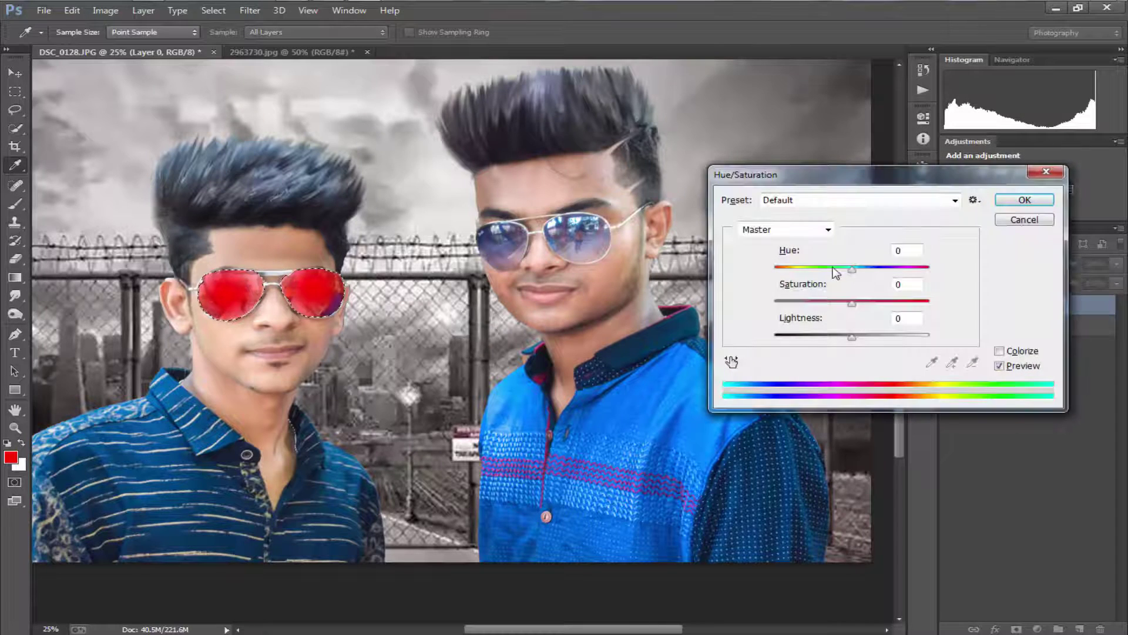
left_click_drag(854, 273, 761, 283)
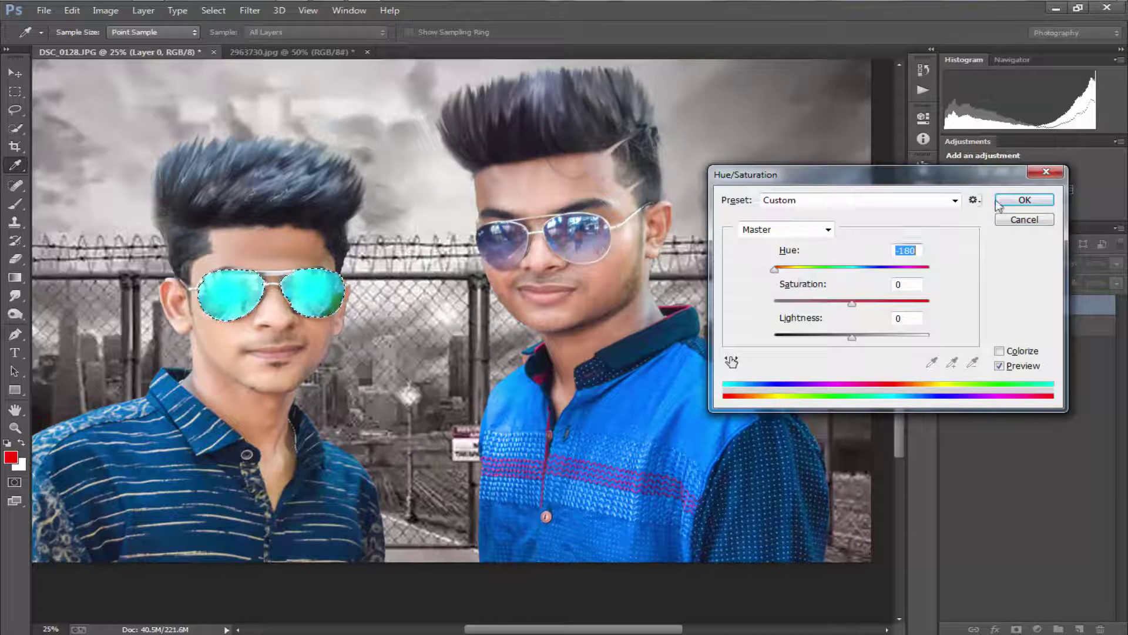
mouse_move(789, 273)
left_mouse_down()
mouse_move(854, 296)
mouse_move(767, 295)
left_mouse_up()
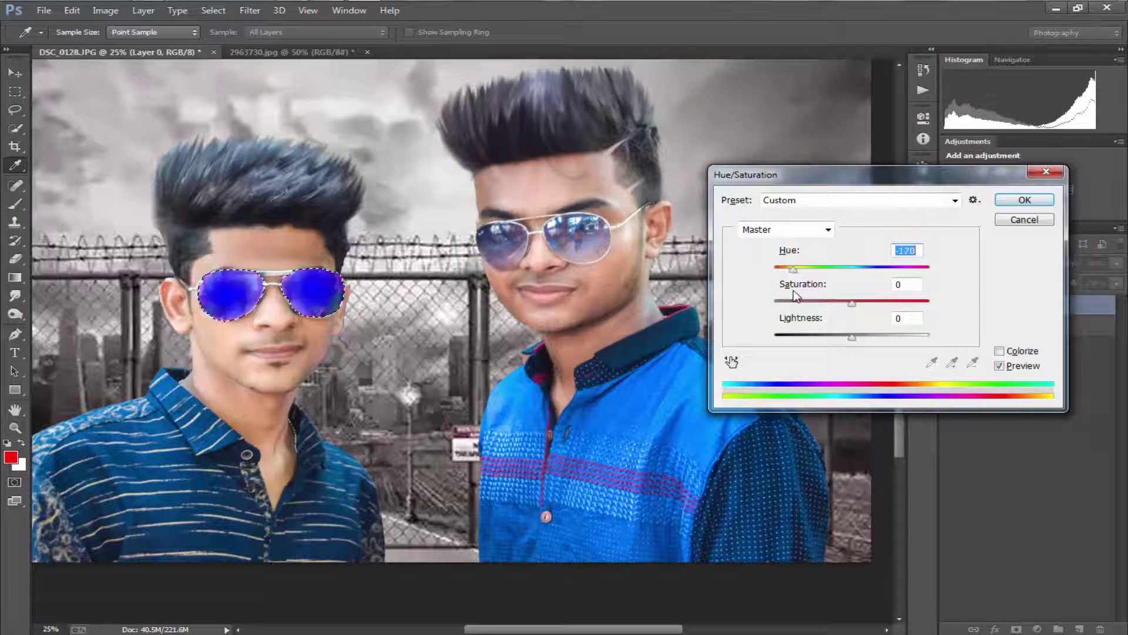
left_click(1023, 200)
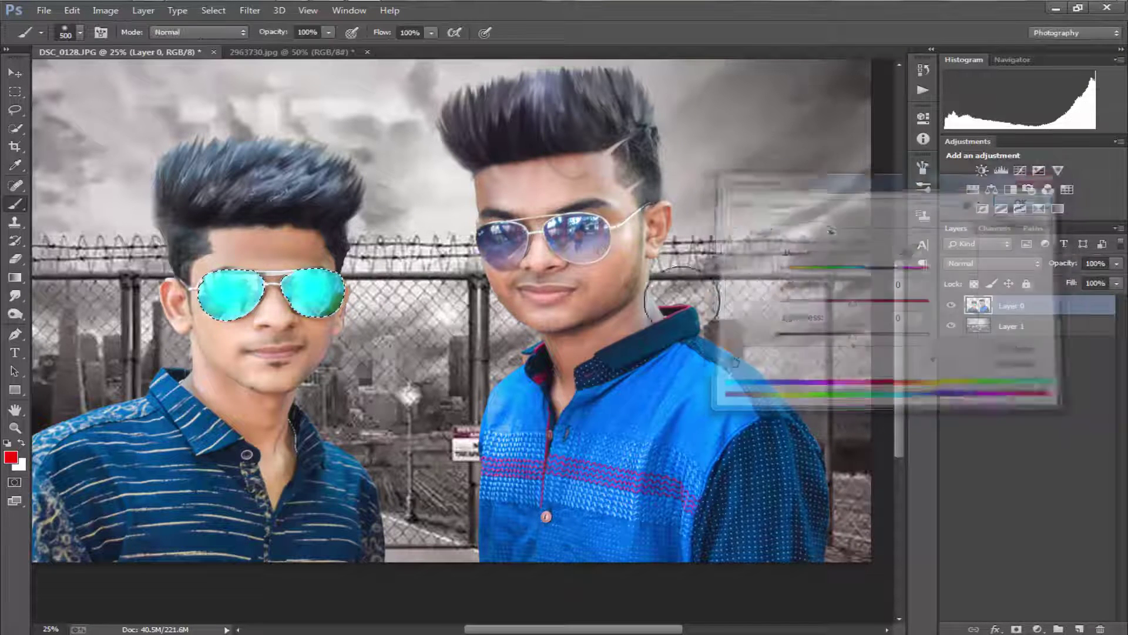
key("ctrl+d")
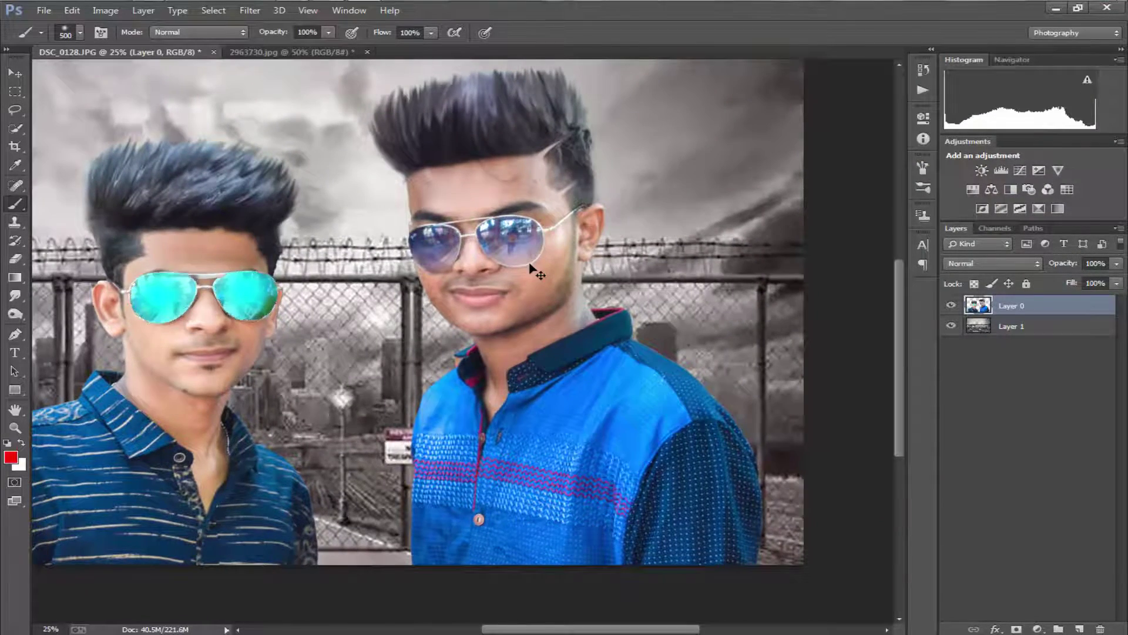
- Pan toward the right boy and pick the Quick Selection tool
left_click_drag(534, 259, 530, 264)
scroll(530, 263, "up", 1)
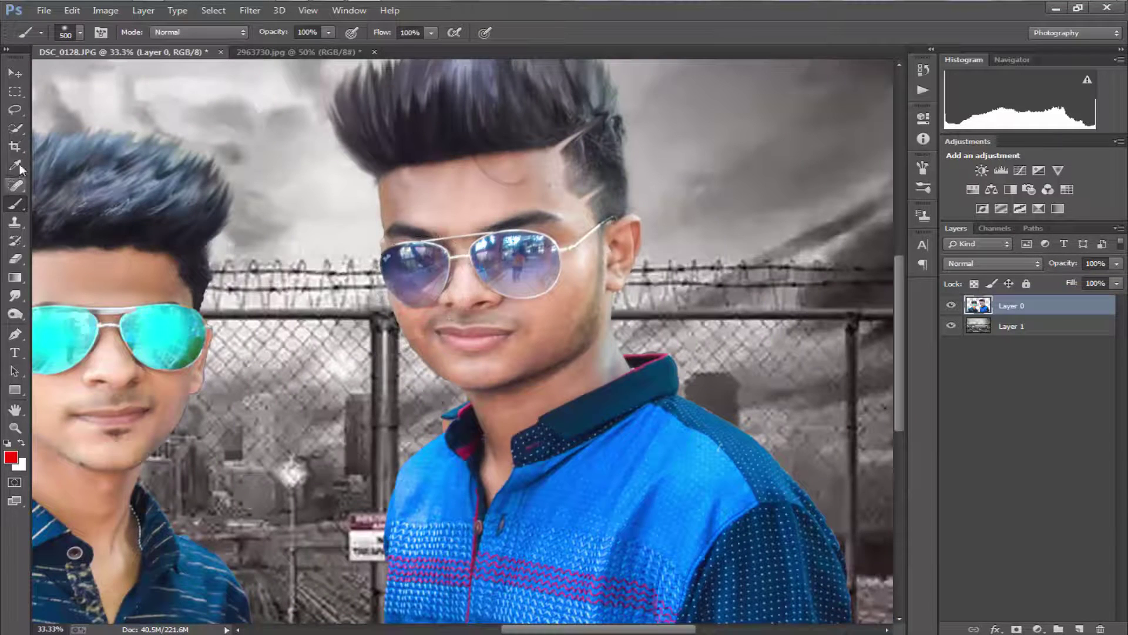
left_click(15, 129)
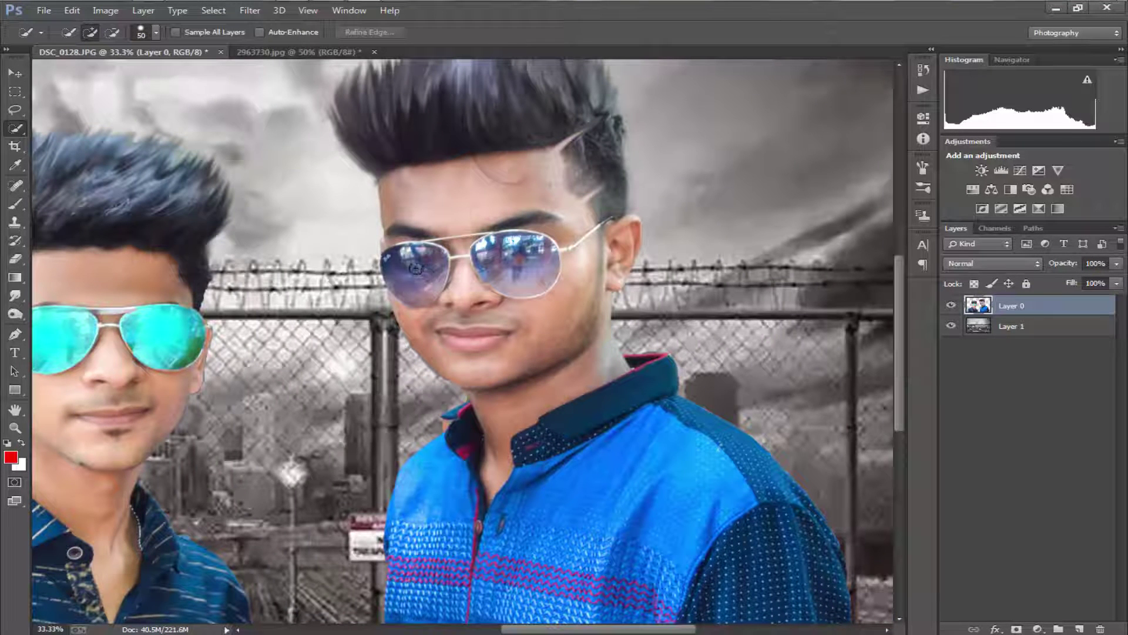
- Quick-select the right boy's lenses and preview a green hue shift, then cancel
key("alt")
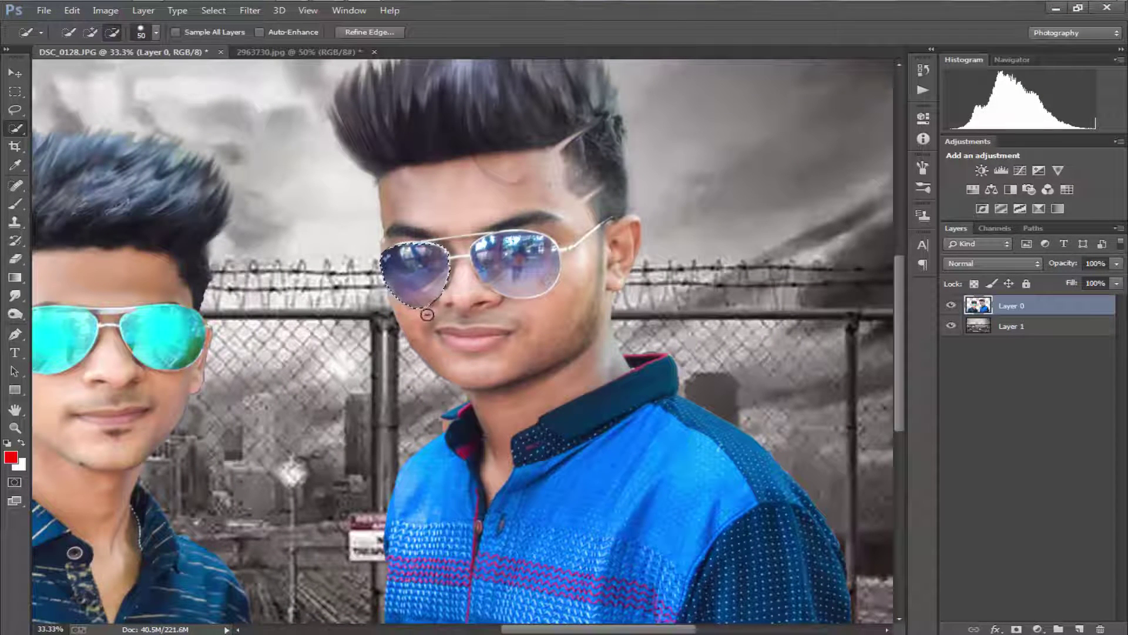
mouse_move(525, 254)
left_mouse_down()
mouse_move(499, 247)
mouse_move(537, 246)
left_mouse_up()
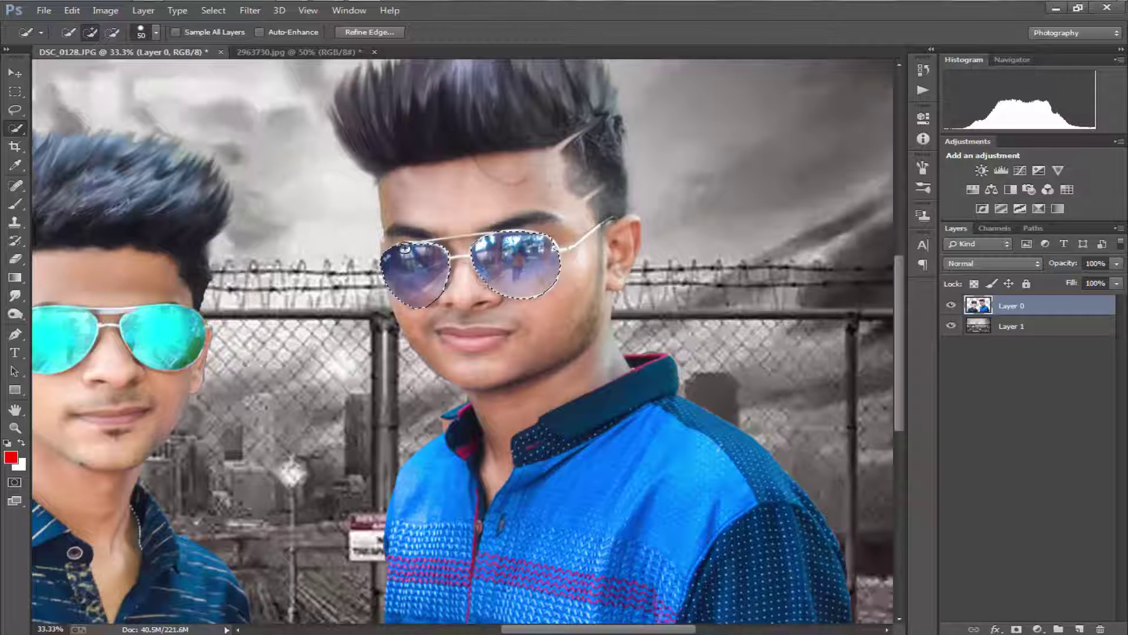
key("ctrl+u")
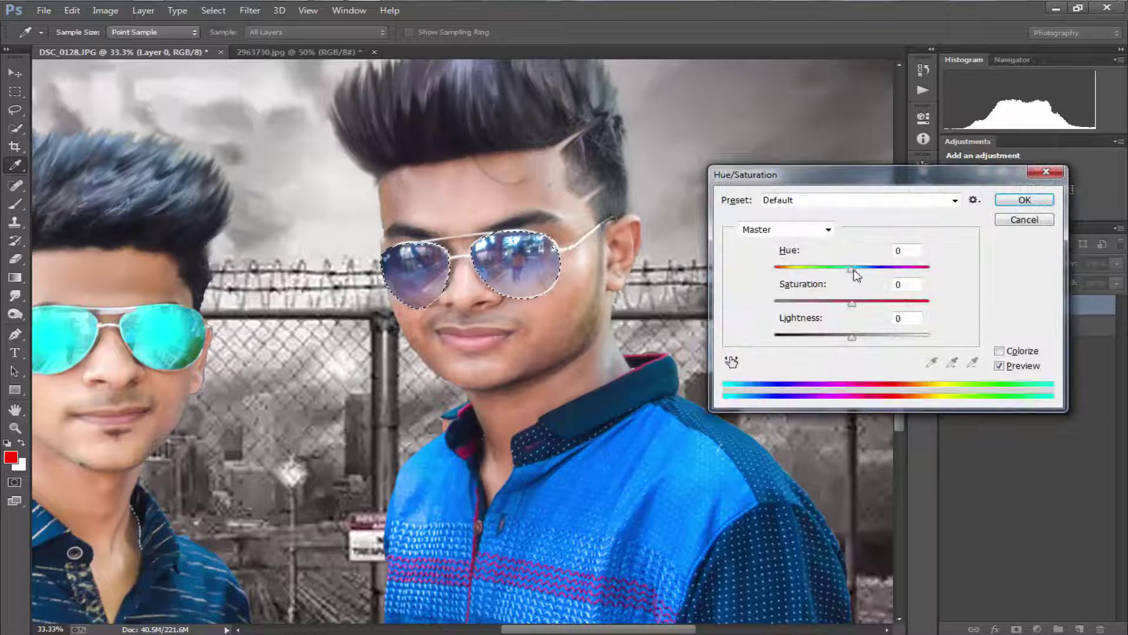
mouse_move(852, 268)
left_mouse_down()
mouse_move(813, 269)
mouse_move(943, 270)
mouse_move(879, 270)
left_mouse_up()
left_click(1047, 171)
- Shift the right boy's lens hue by about +103 to bright green and apply it
key("b")
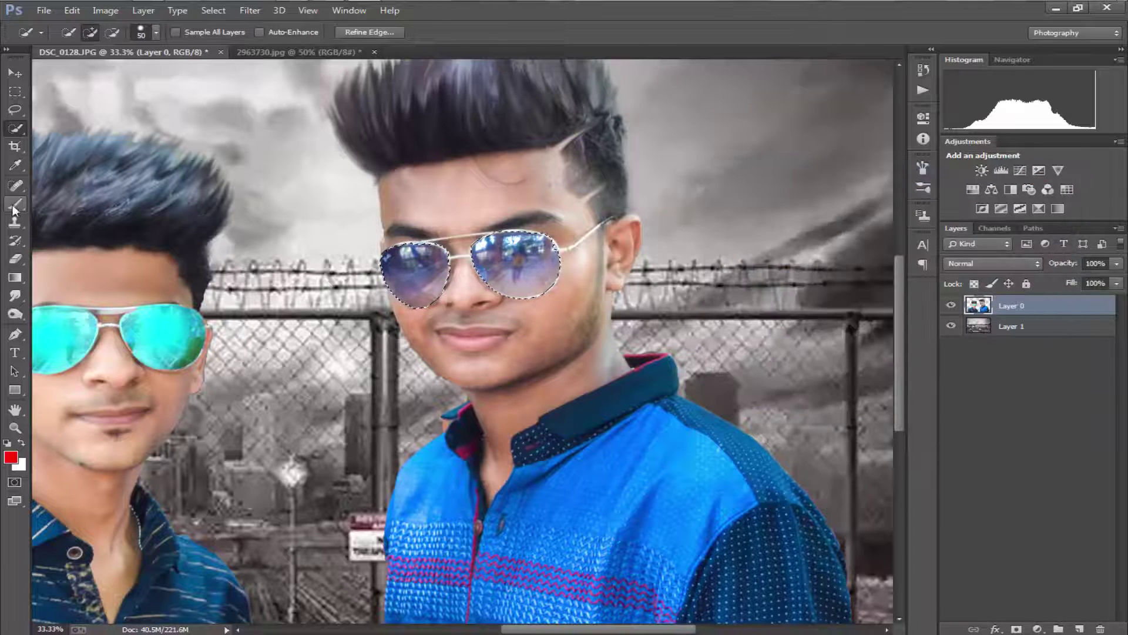
mouse_move(415, 264)
left_mouse_down()
mouse_move(513, 247)
mouse_move(527, 264)
left_mouse_up()
key("ctrl+z")
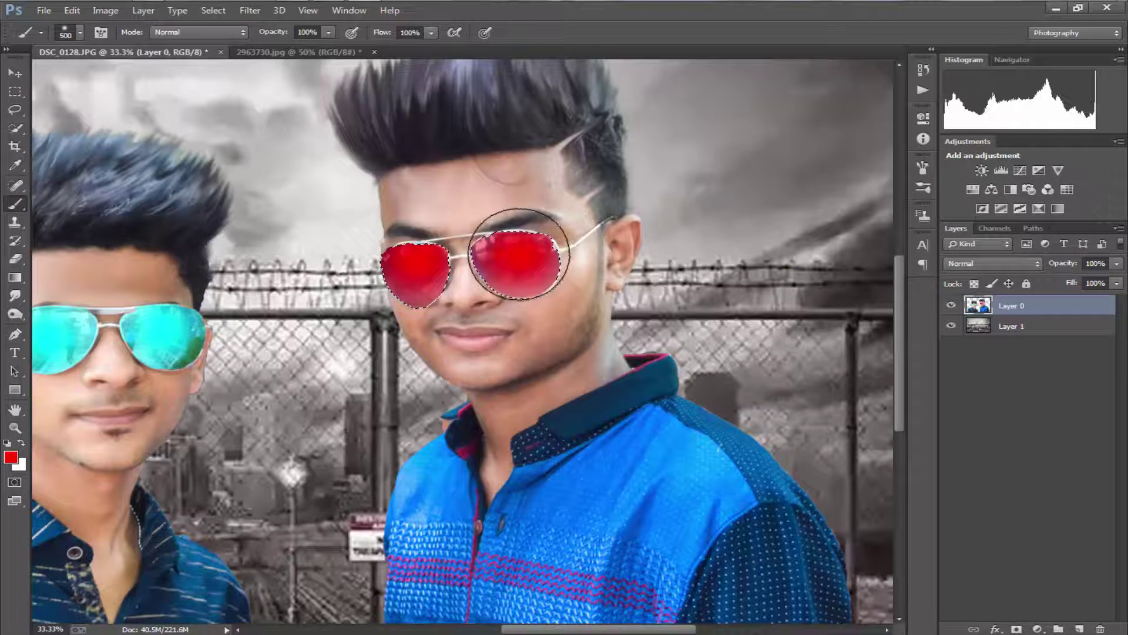
key("ctrl+u")
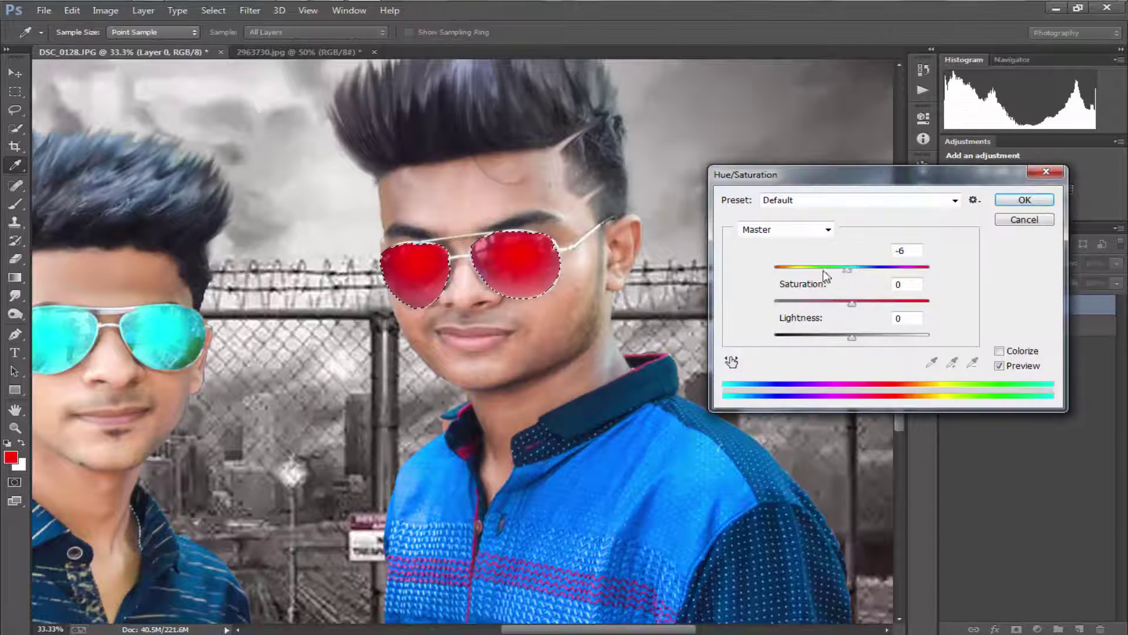
mouse_move(825, 275)
left_mouse_down()
mouse_move(908, 276)
mouse_move(826, 286)
mouse_move(908, 286)
left_mouse_up()
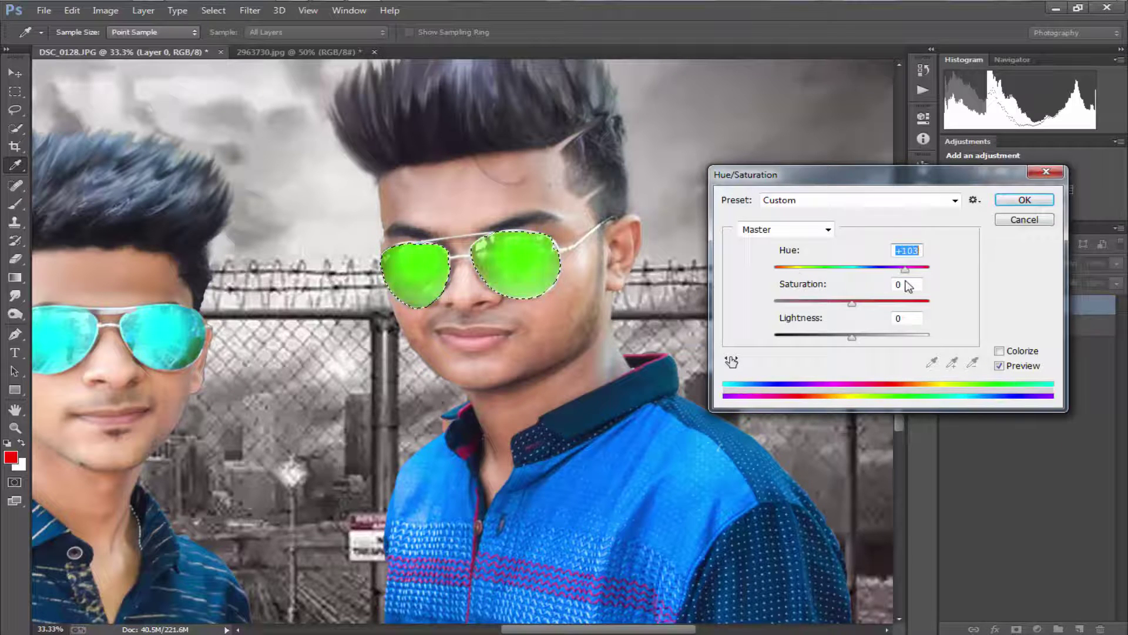
left_click(1024, 200)
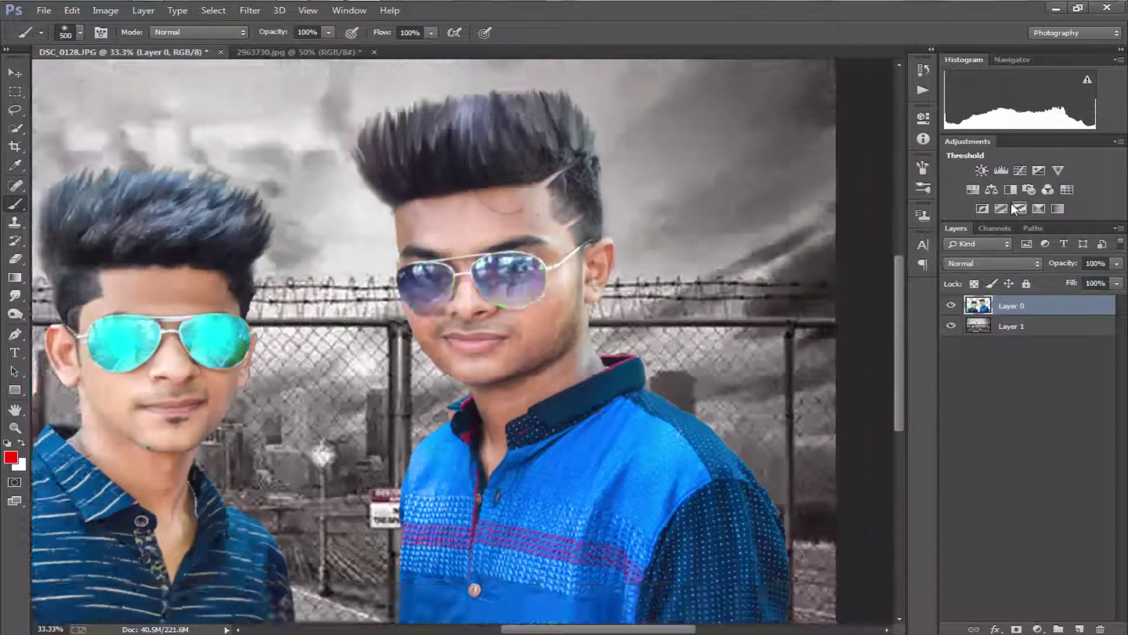
key("ctrl+plus")
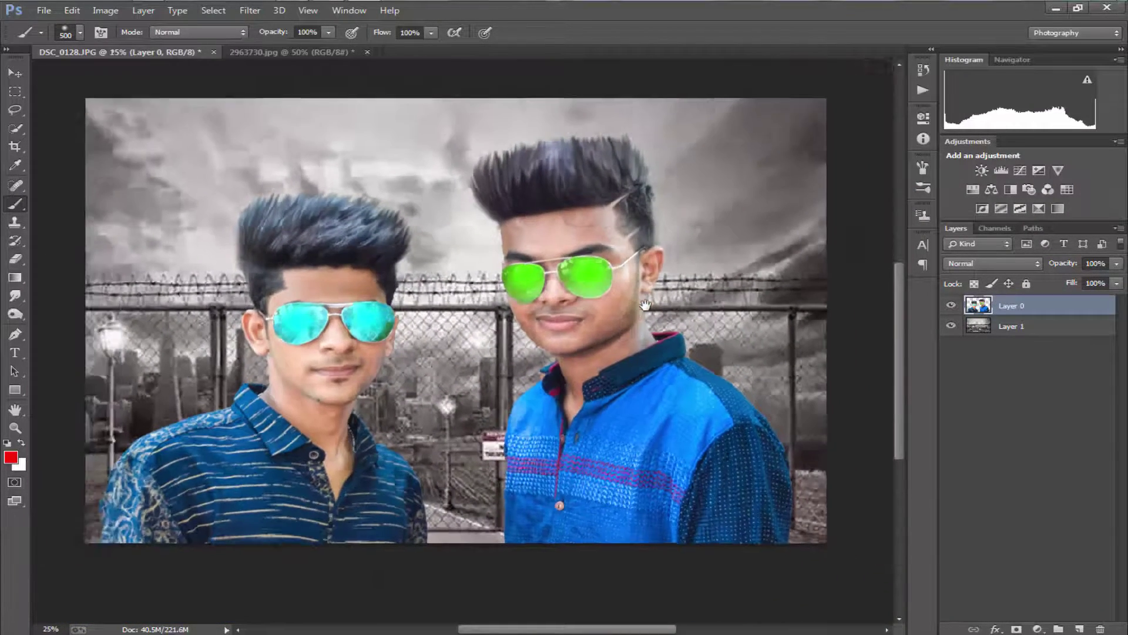
- Quick-select the left boy's face and skin
key("v")
key("ctrl+plus")
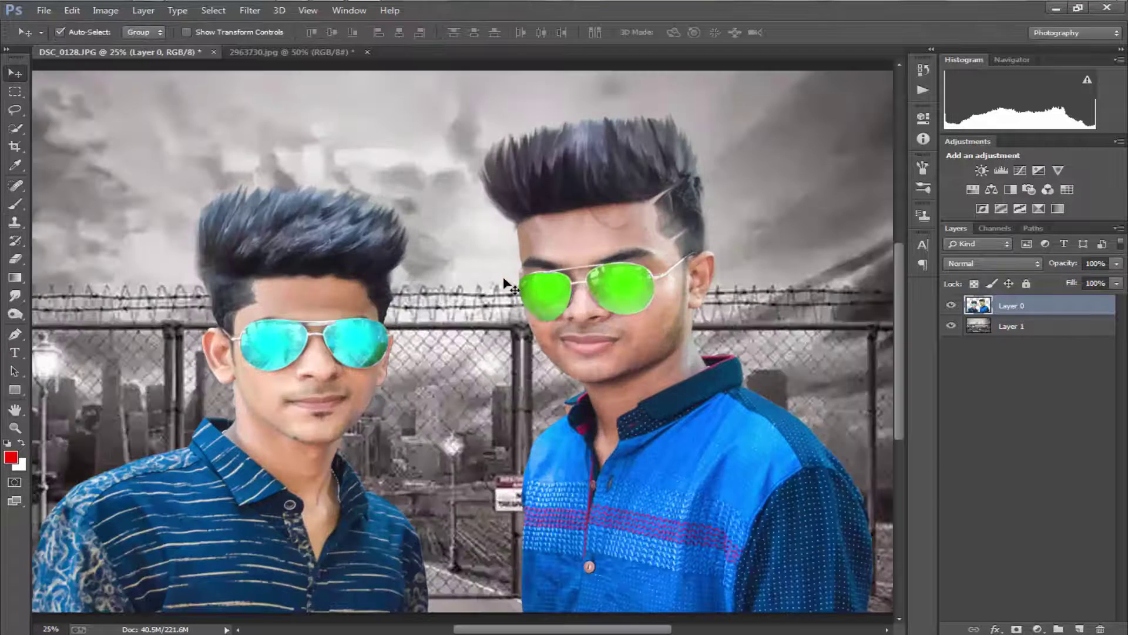
left_click_drag(511, 266, 539, 247)
left_click(14, 130)
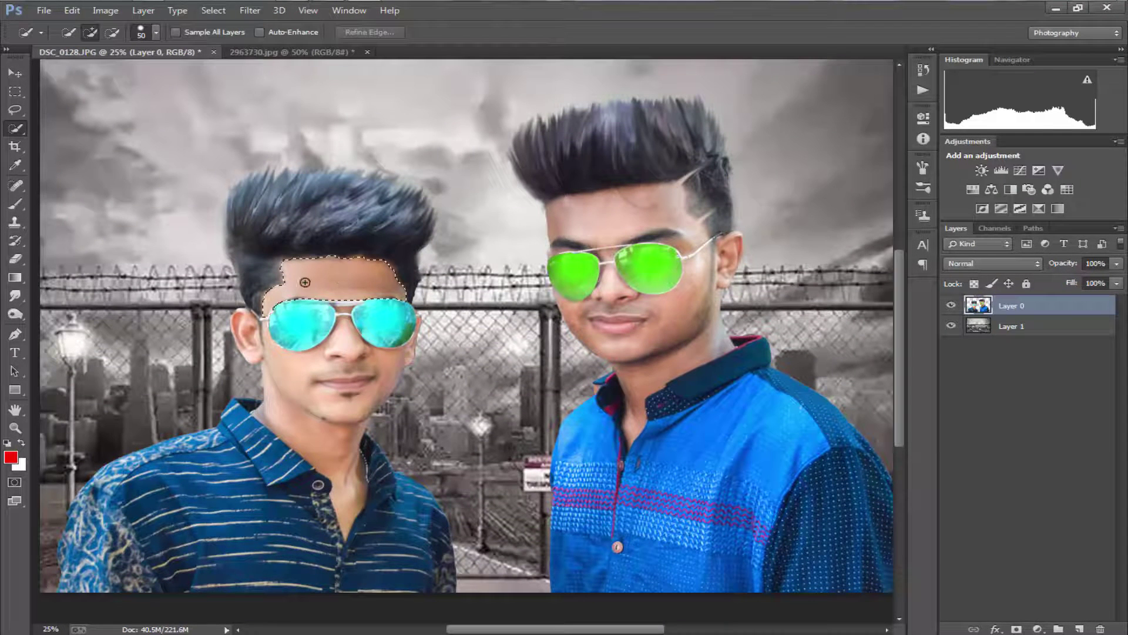
left_click_drag(248, 340, 413, 361)
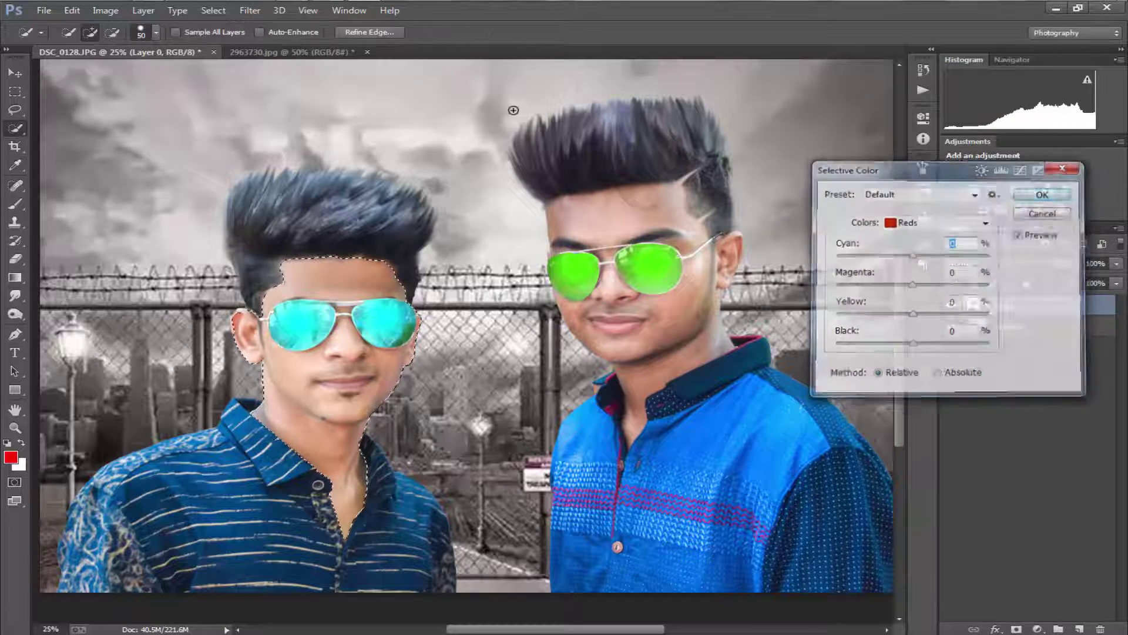
- Apply Selective Color: reduce Reds cyan and black, raise Blacks black to +15
left_click(208, 15)
mouse_move(104, 10)
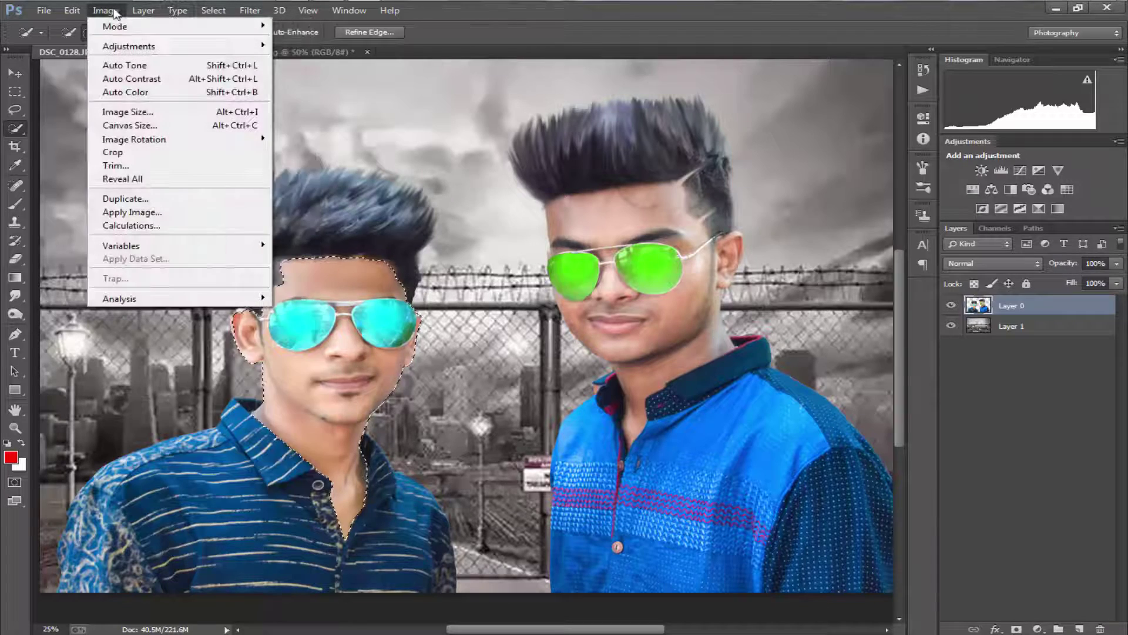
left_click(317, 259)
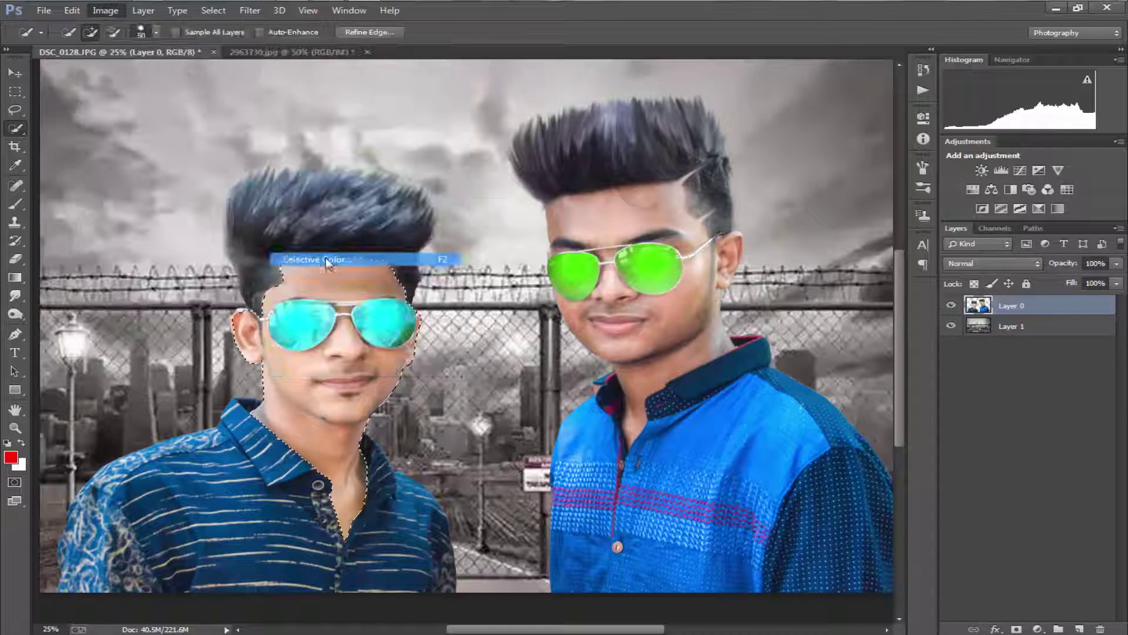
left_click_drag(912, 343, 886, 344)
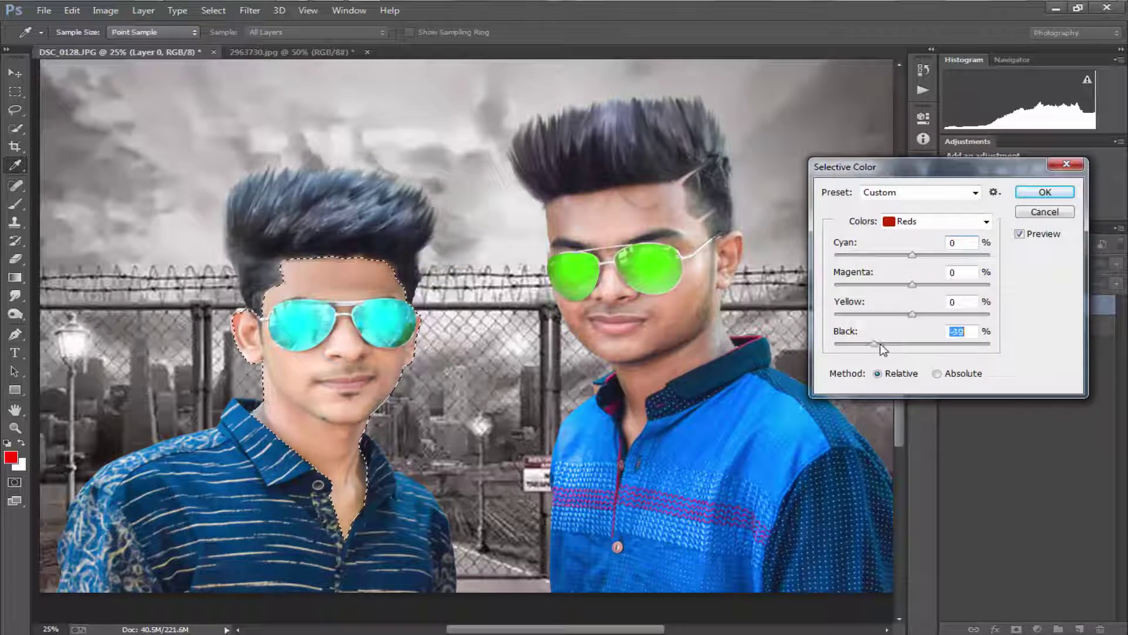
left_click_drag(912, 255, 892, 255)
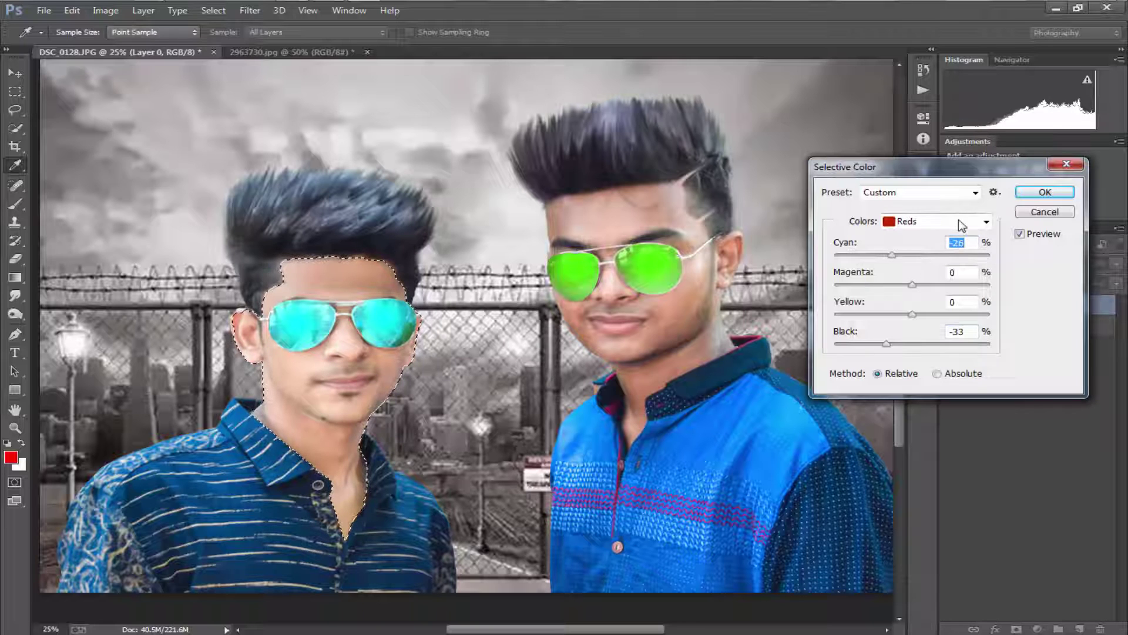
left_click(957, 222)
left_click(917, 345)
left_click_drag(912, 344, 925, 344)
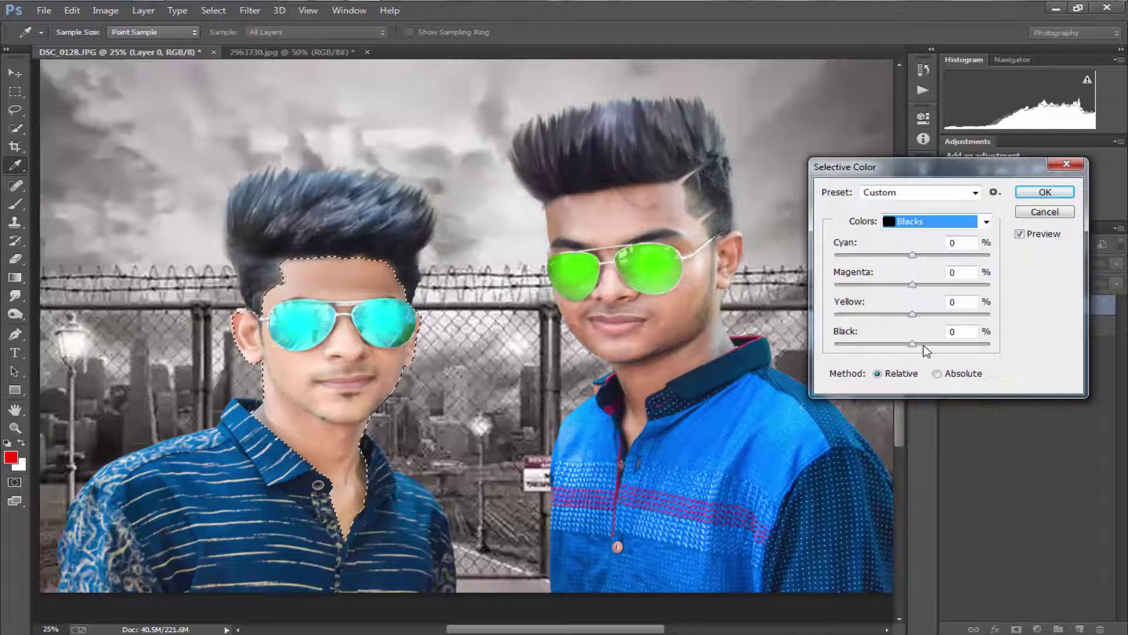
left_click(1045, 192)
- Deselect and quick-select the right boy's face, neck and collar
key("w")
key("ctrl+d")
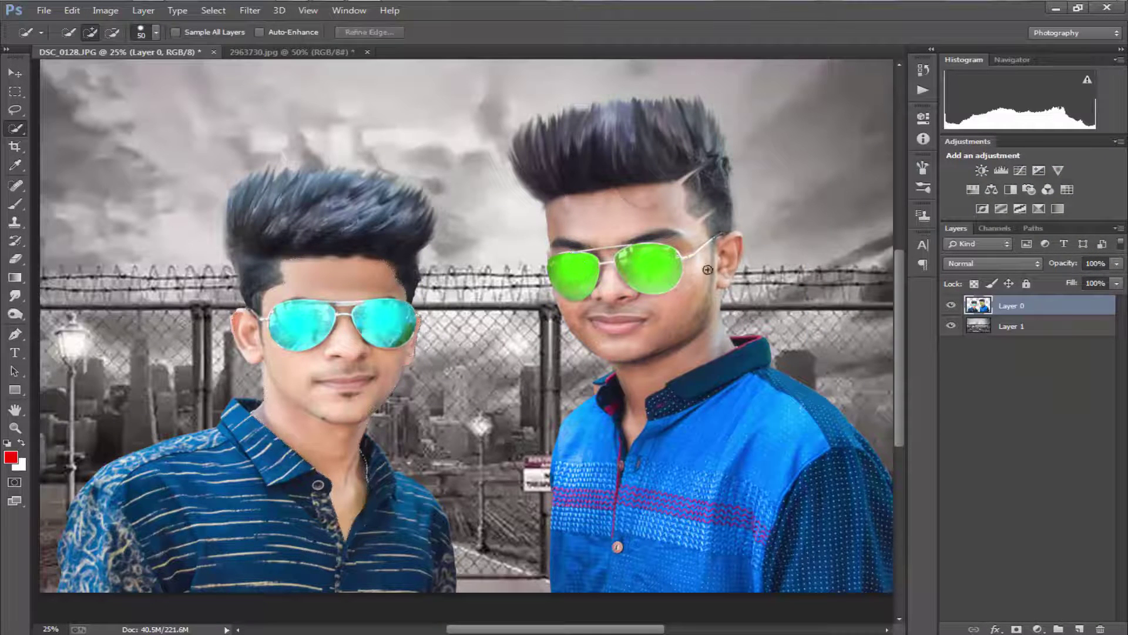
mouse_move(617, 200)
left_mouse_down()
mouse_move(601, 288)
mouse_move(624, 395)
mouse_move(599, 381)
left_mouse_up()
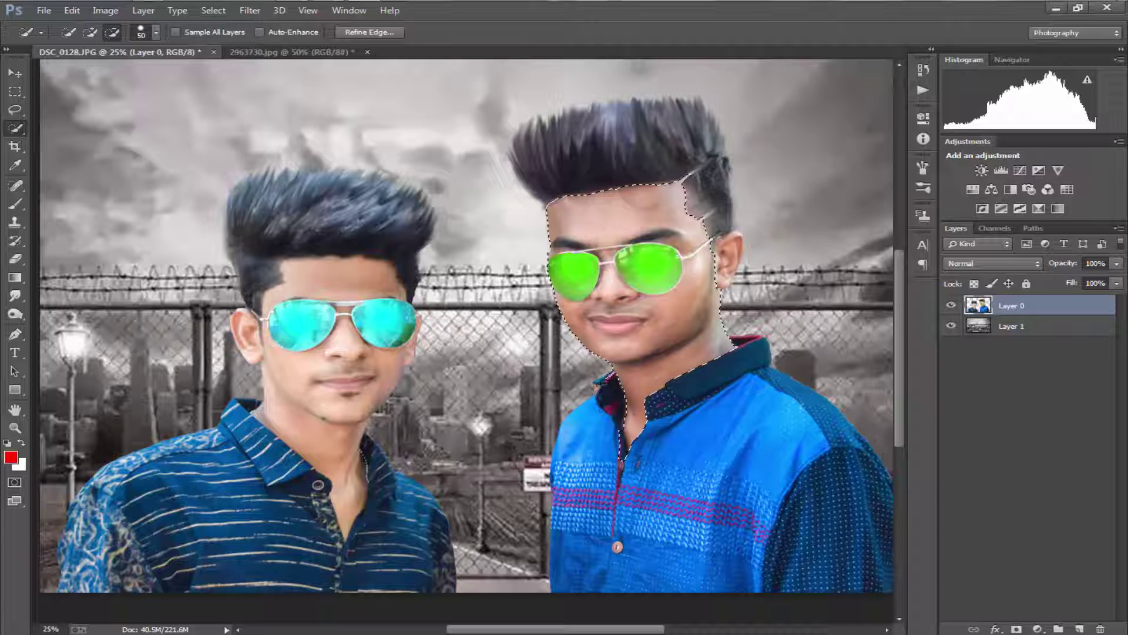
- Add the ear, then apply Selective Color: Reds cyan -2 and black reduced, Blacks black raised
key("alt")
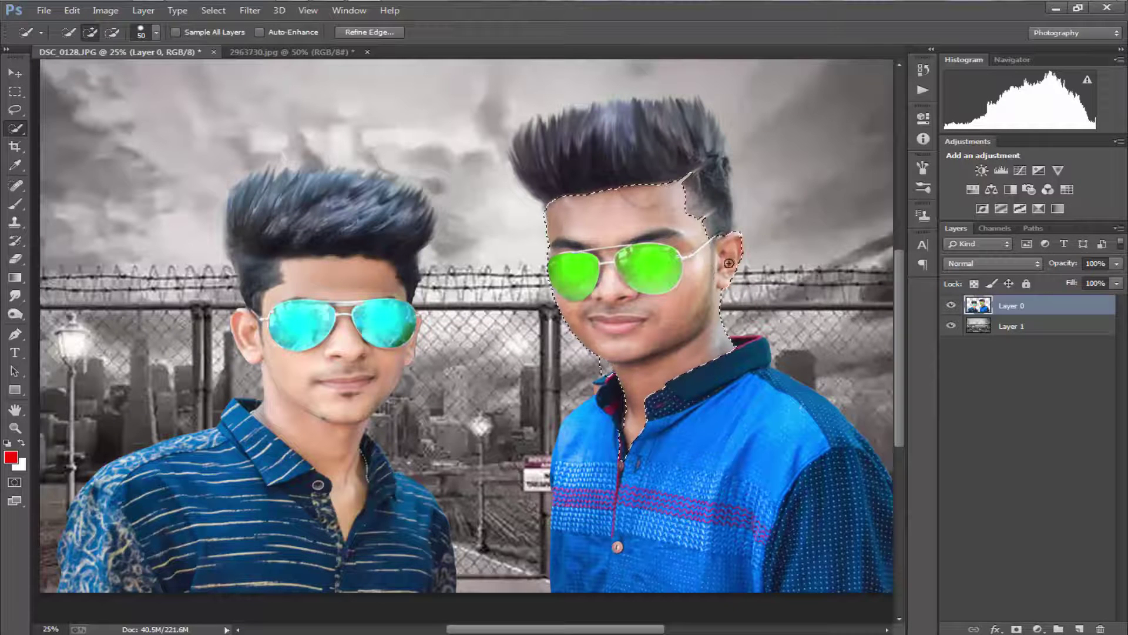
left_click(729, 264)
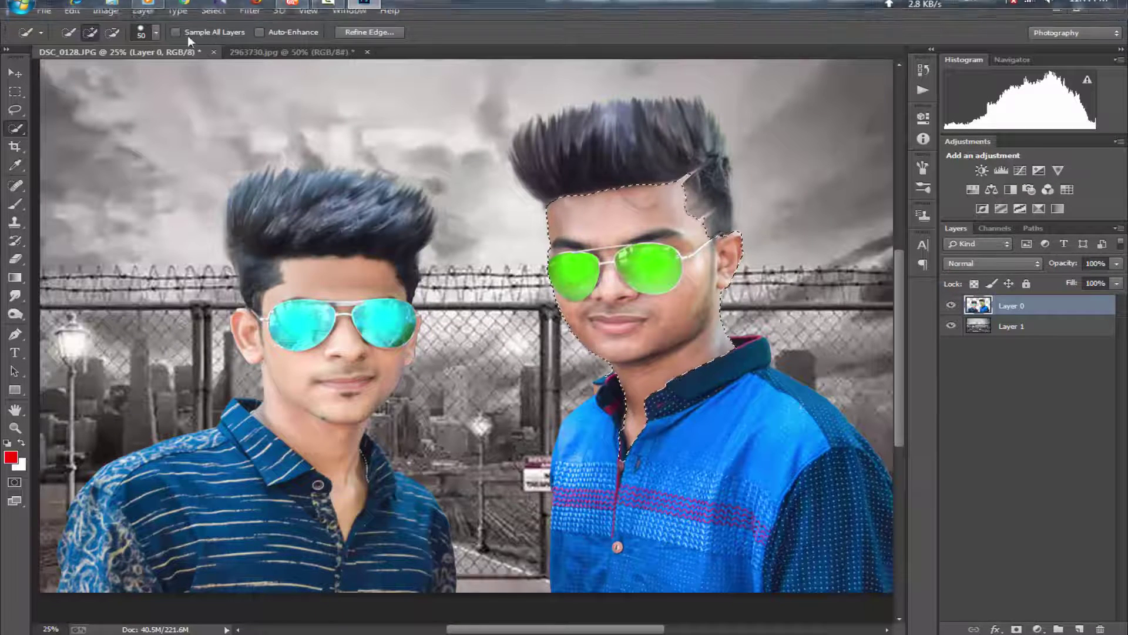
left_click(107, 10)
mouse_move(128, 46)
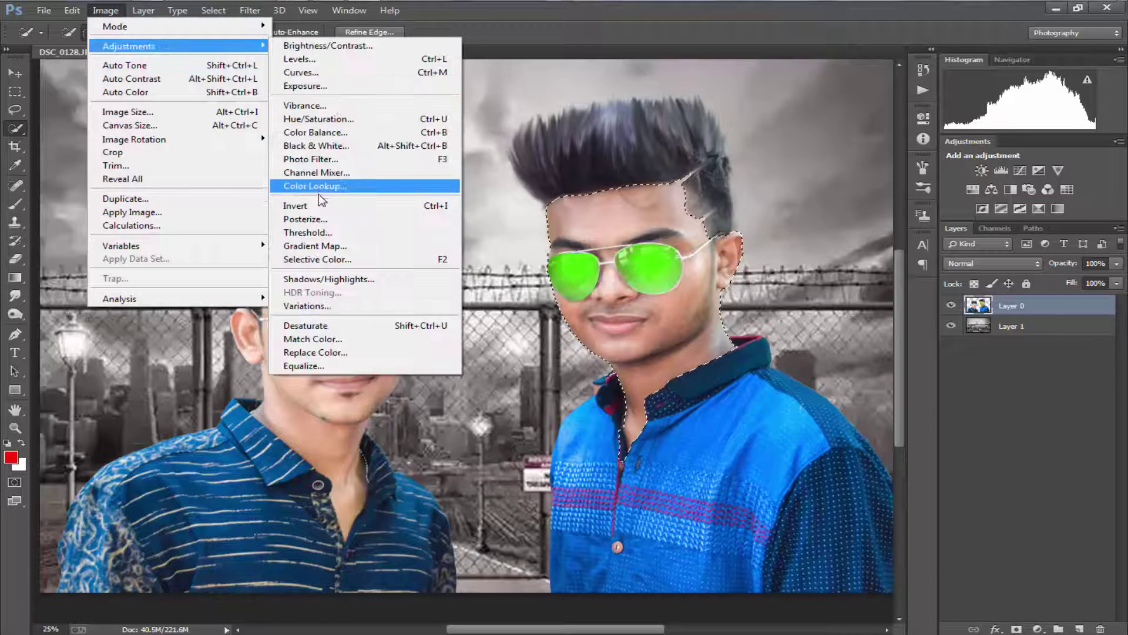
left_click(315, 255)
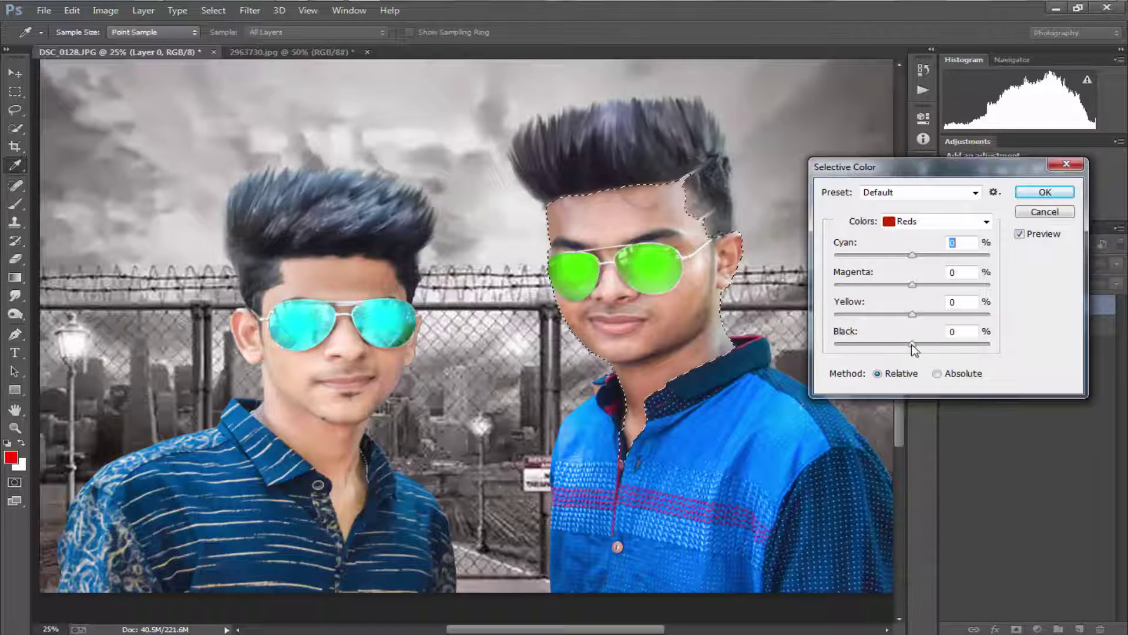
left_click_drag(912, 347, 906, 347)
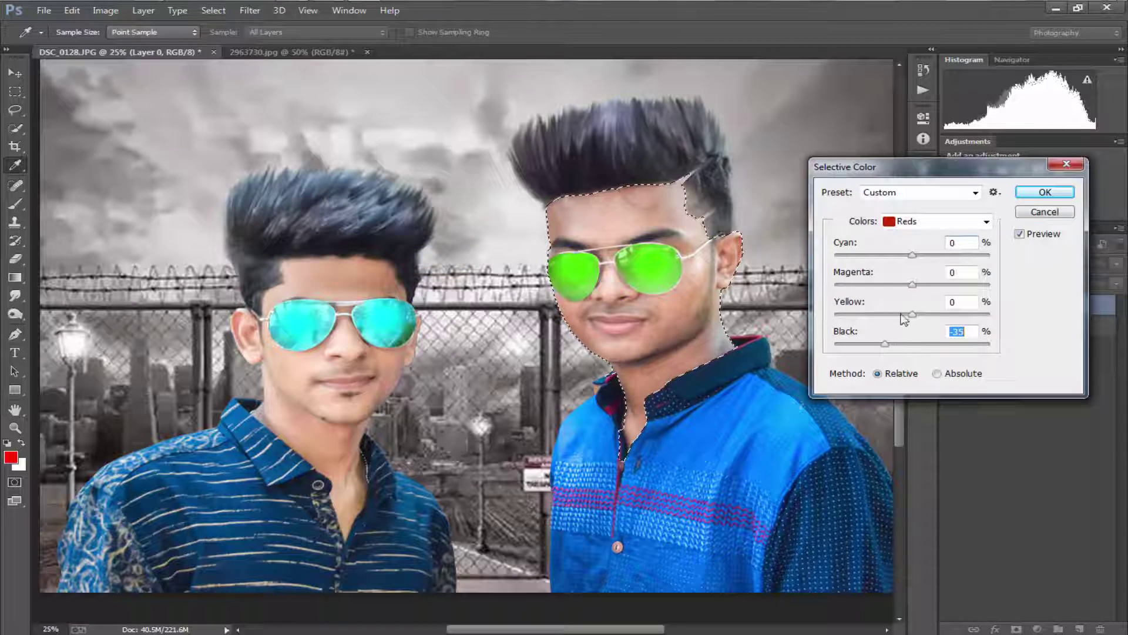
left_click_drag(912, 255, 906, 255)
left_click(907, 230)
left_click(931, 328)
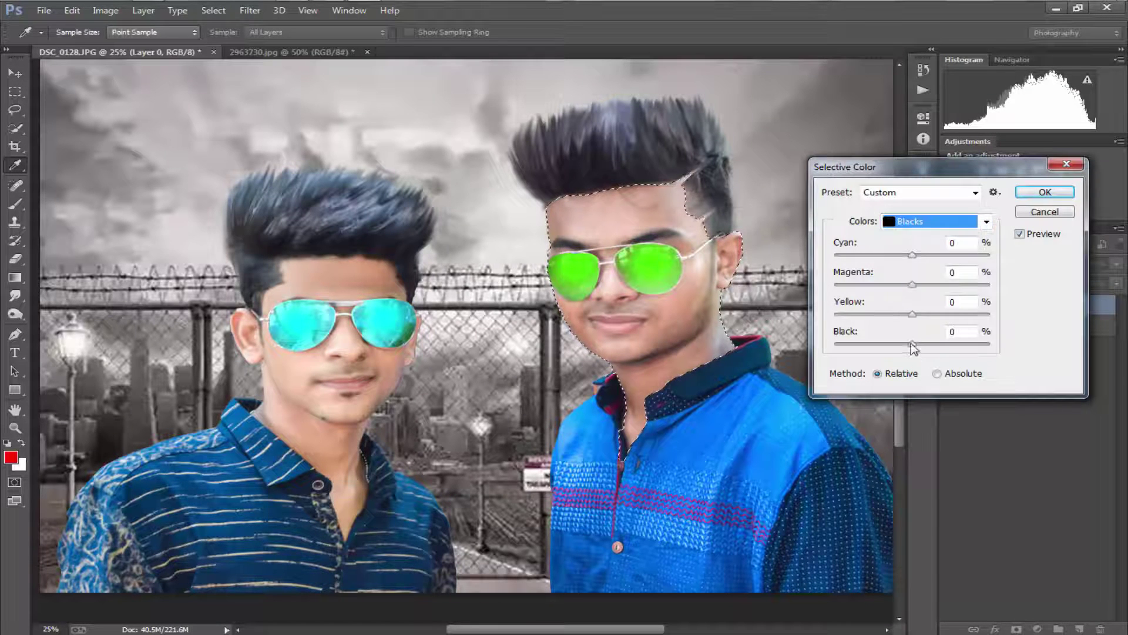
mouse_move(912, 344)
left_mouse_down()
mouse_move(929, 345)
mouse_move(912, 346)
left_mouse_up()
key("Return")
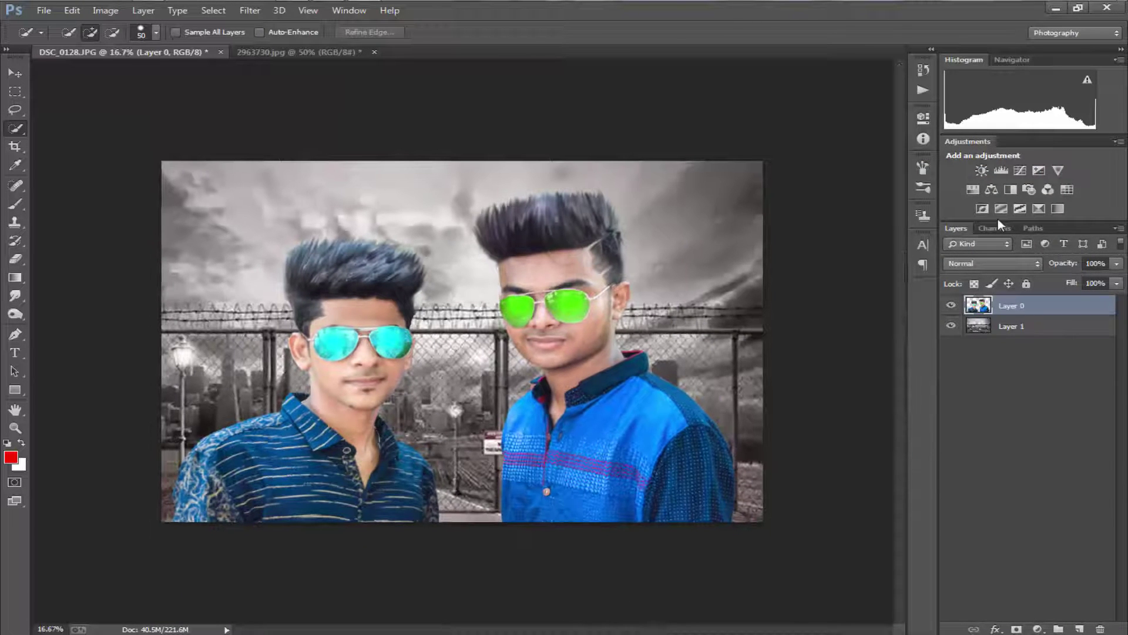
- Enlarge the brush to 900 px and add a new empty layer
left_click(27, 207)
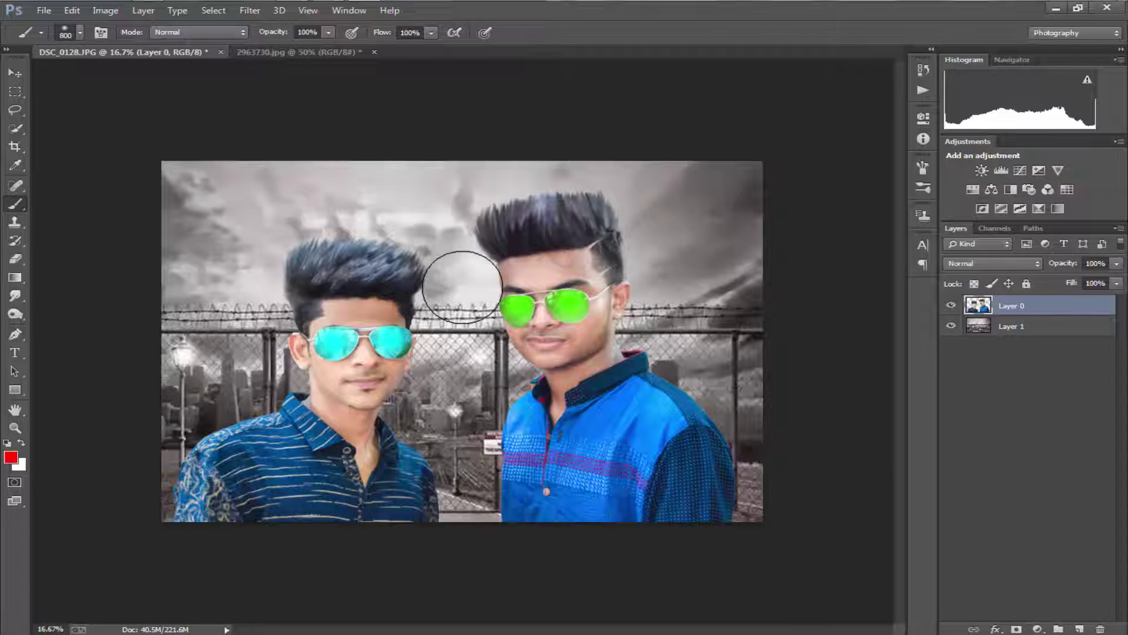
key("bracketright")
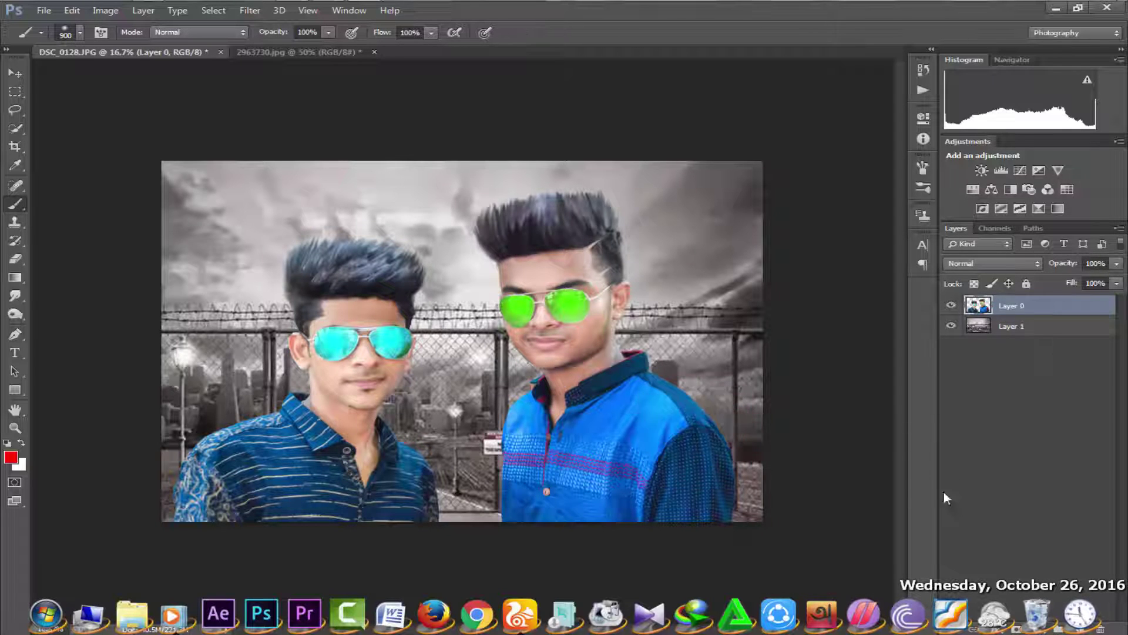
left_click(999, 532)
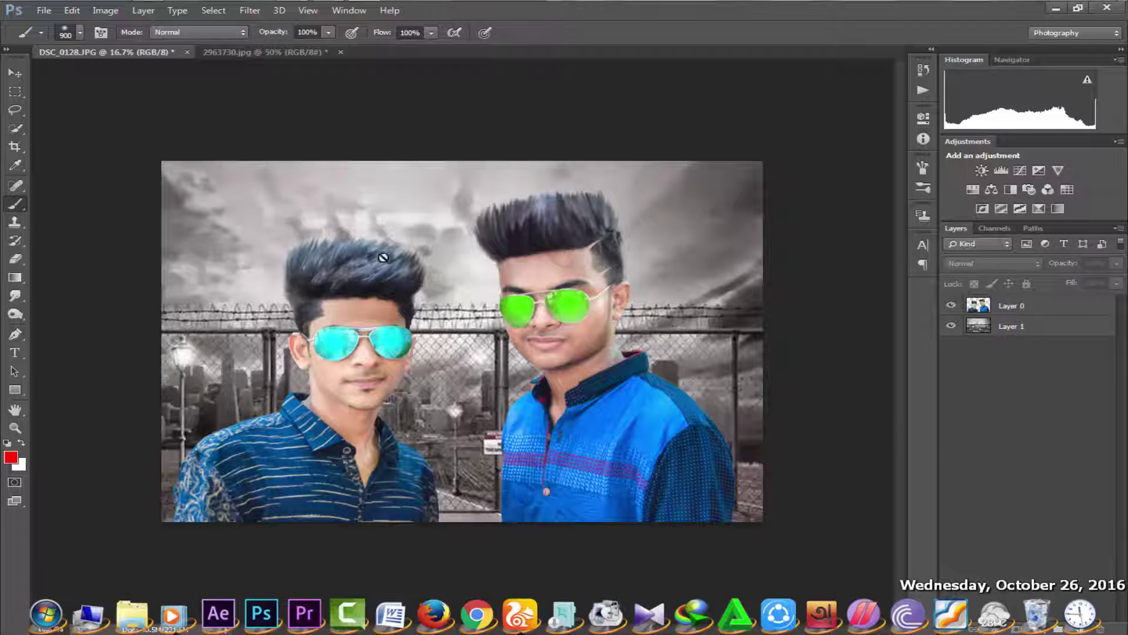
left_click(227, 53)
left_click(157, 52)
left_click(421, 284)
key("Return")
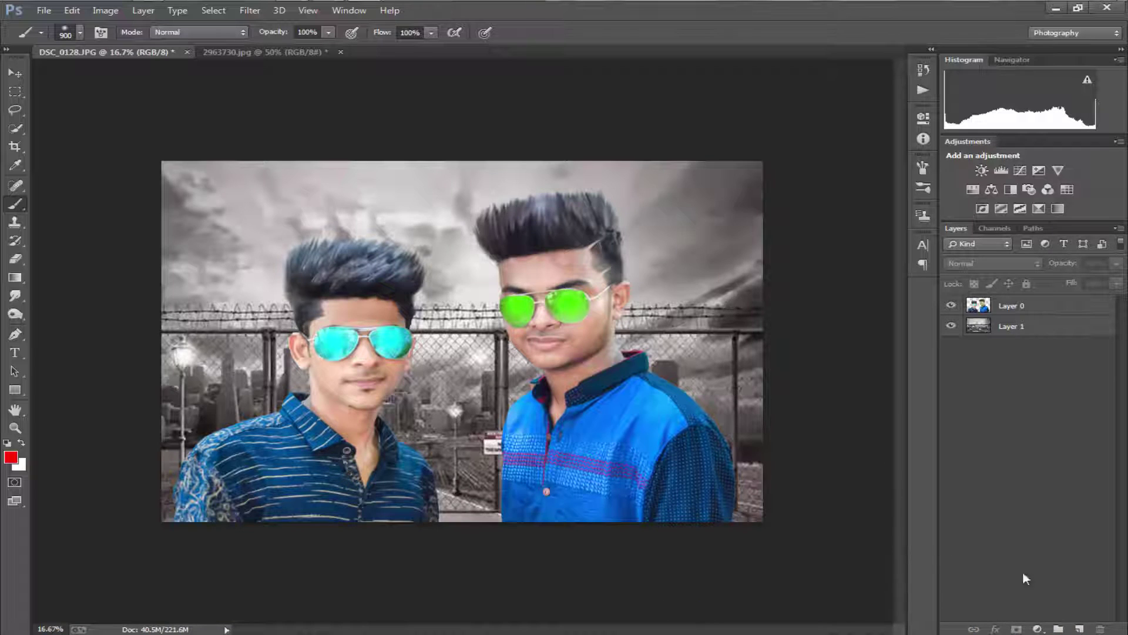
left_click(1079, 629)
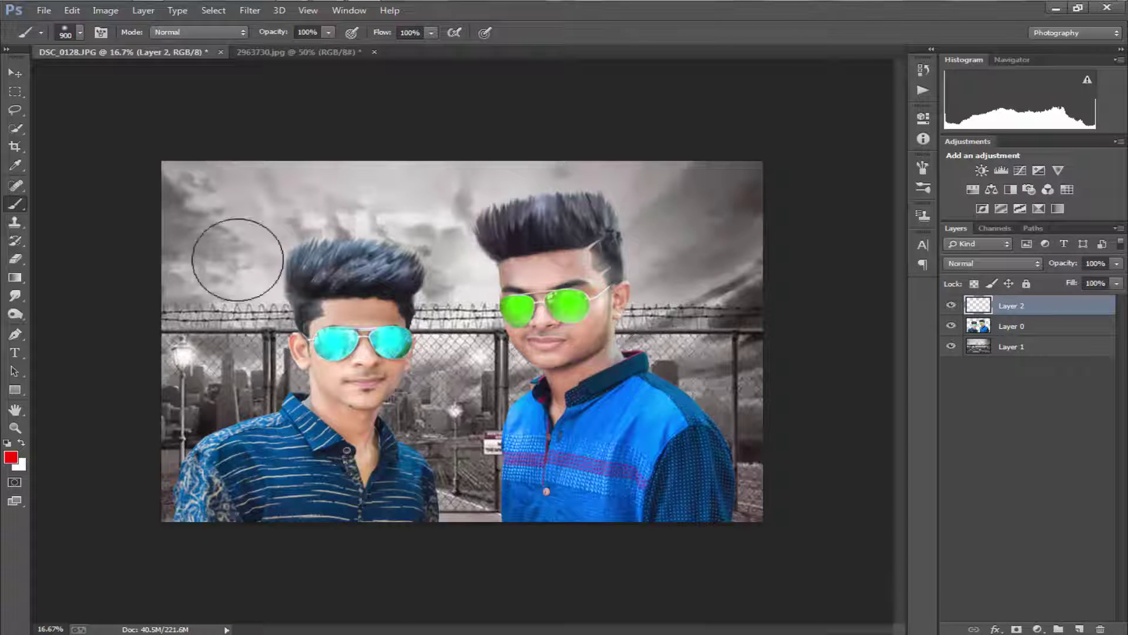
- Paint a red soft dab between the heads, resize it, and move its layer behind the boys
left_click(459, 286)
key("ctrl+t")
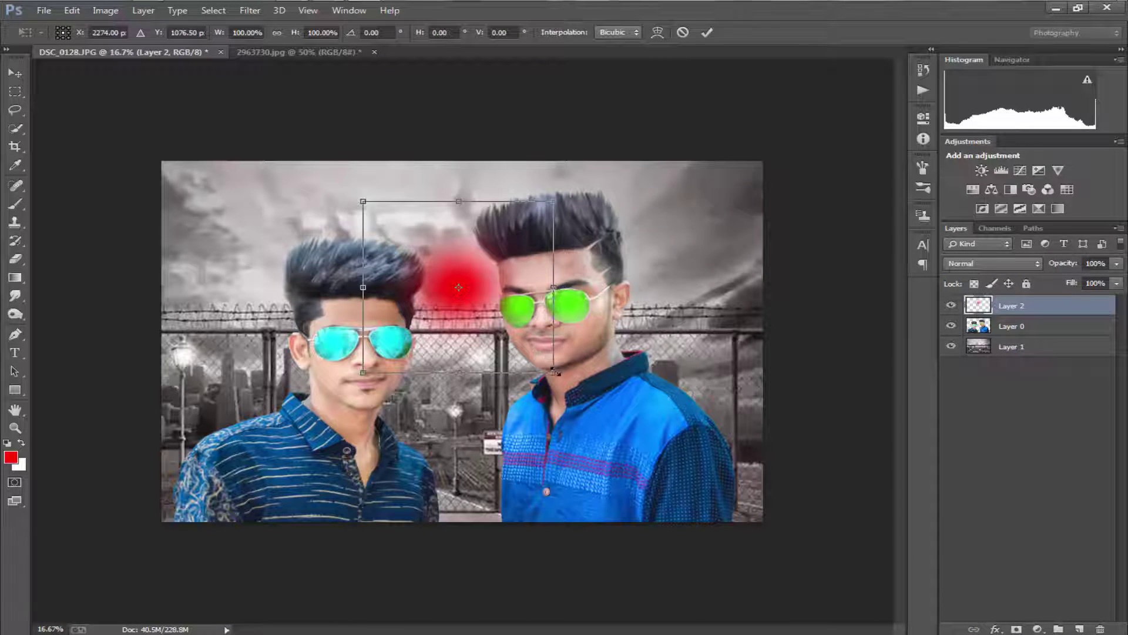
left_click_drag(553, 371, 674, 470)
key("Return")
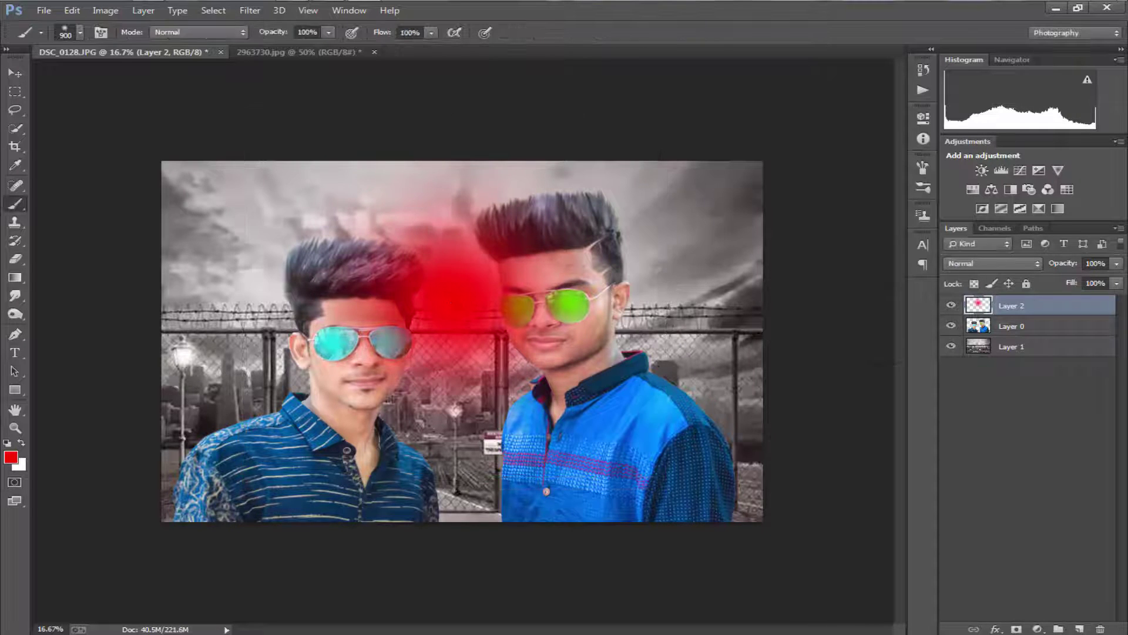
left_click_drag(1015, 306, 1013, 335)
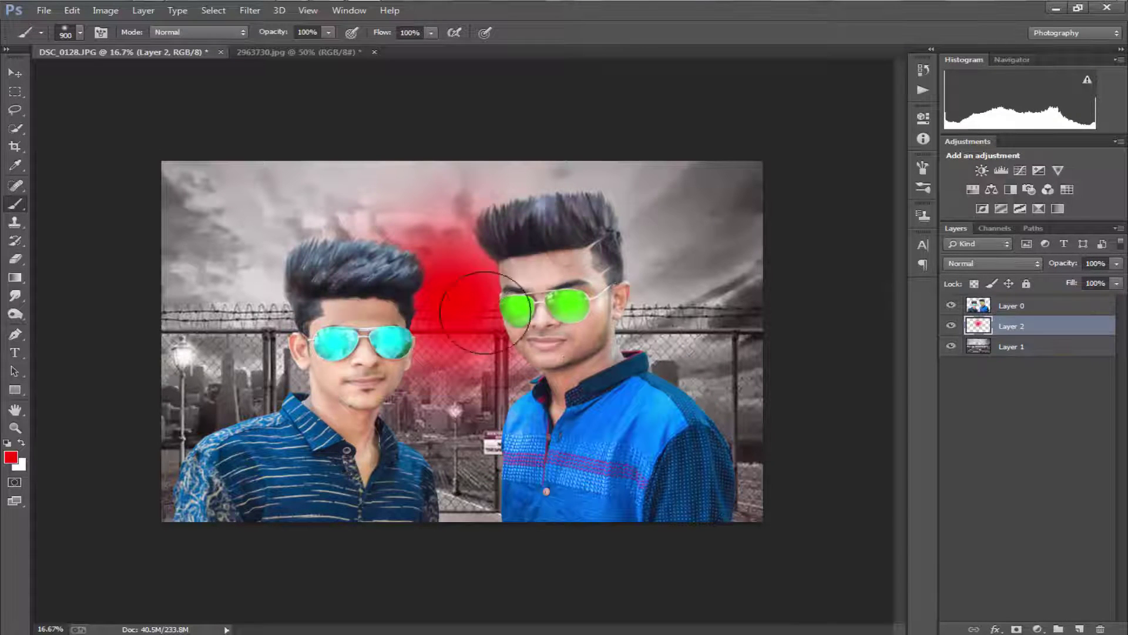
key("ctrl+t")
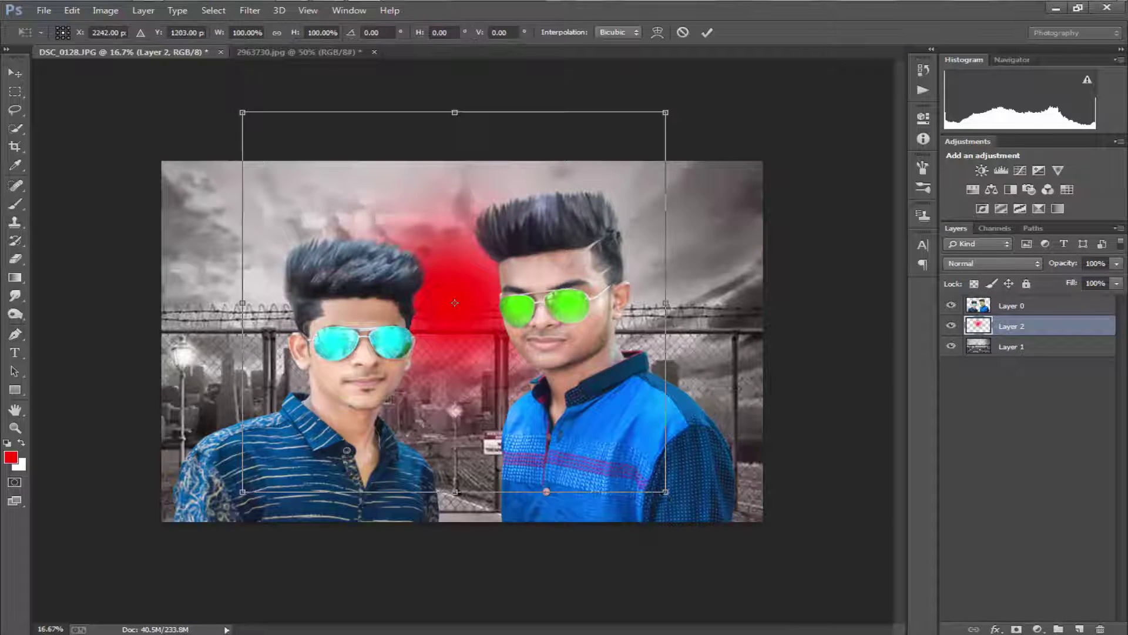
left_click_drag(665, 491, 588, 417)
left_click_drag(527, 347, 527, 329)
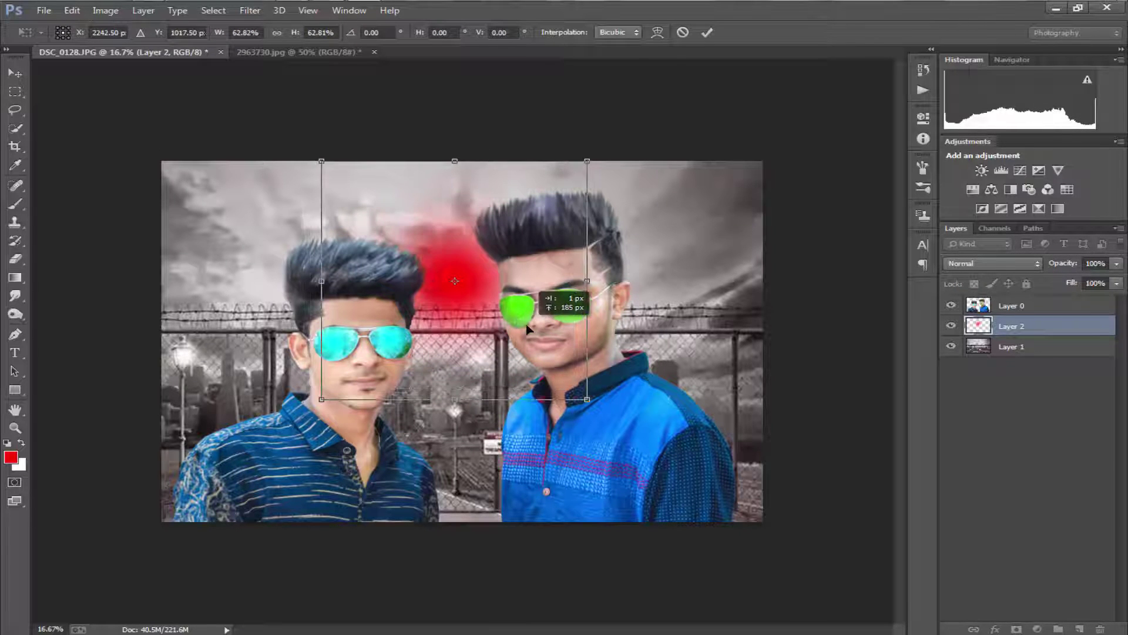
key("Return")
- Set the red glow layer's blend mode to Screen
key("b")
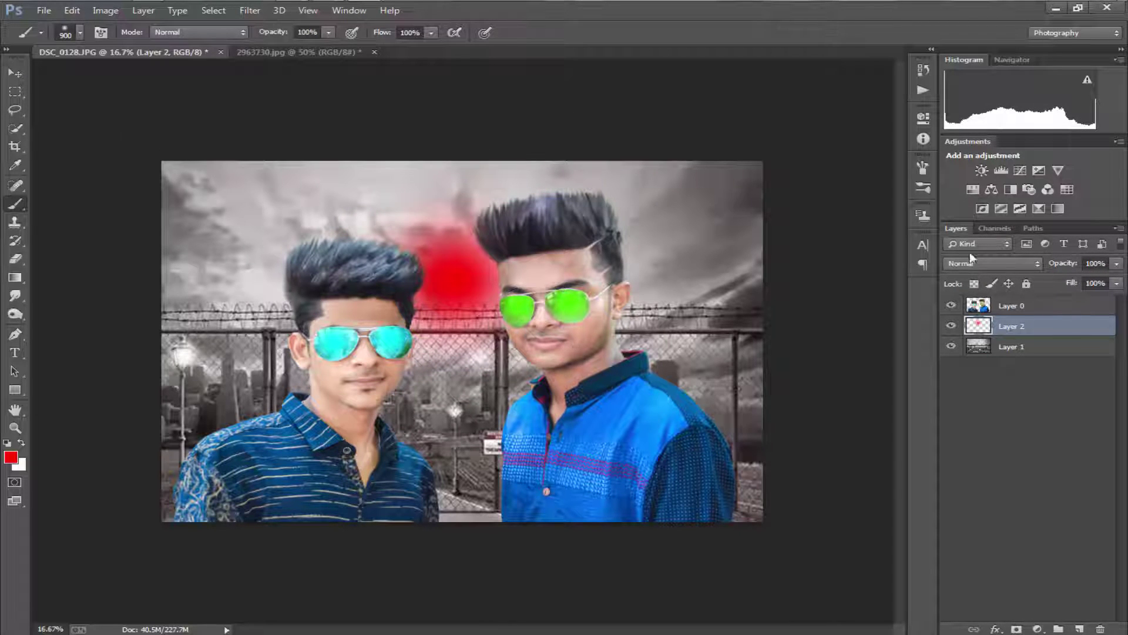
left_click(970, 262)
left_click(964, 322)
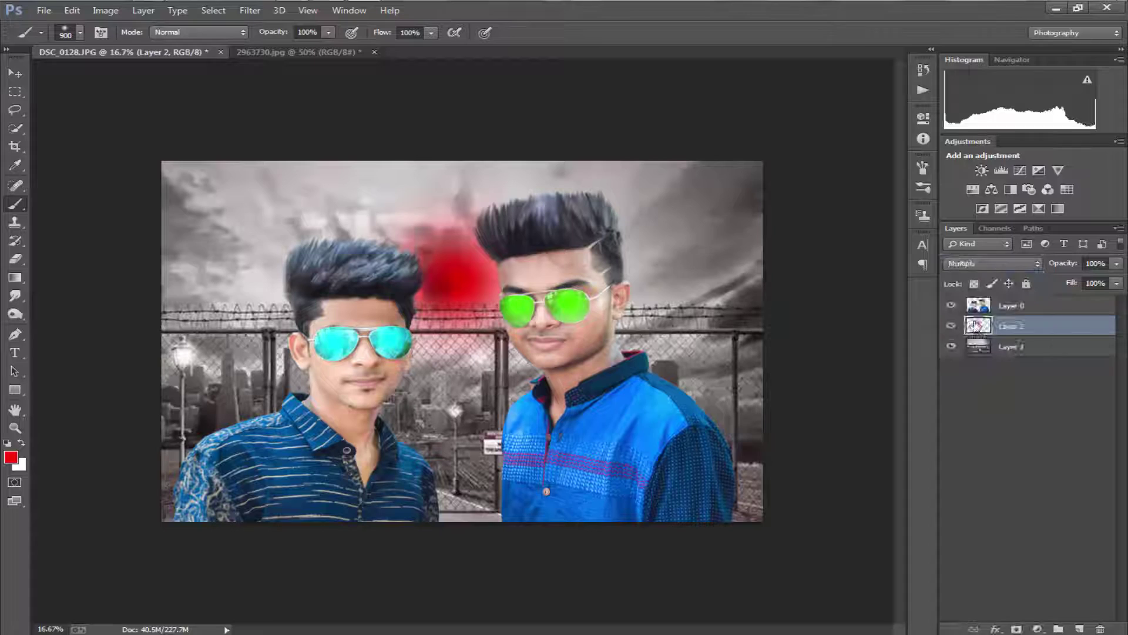
left_click(993, 264)
left_click(973, 390)
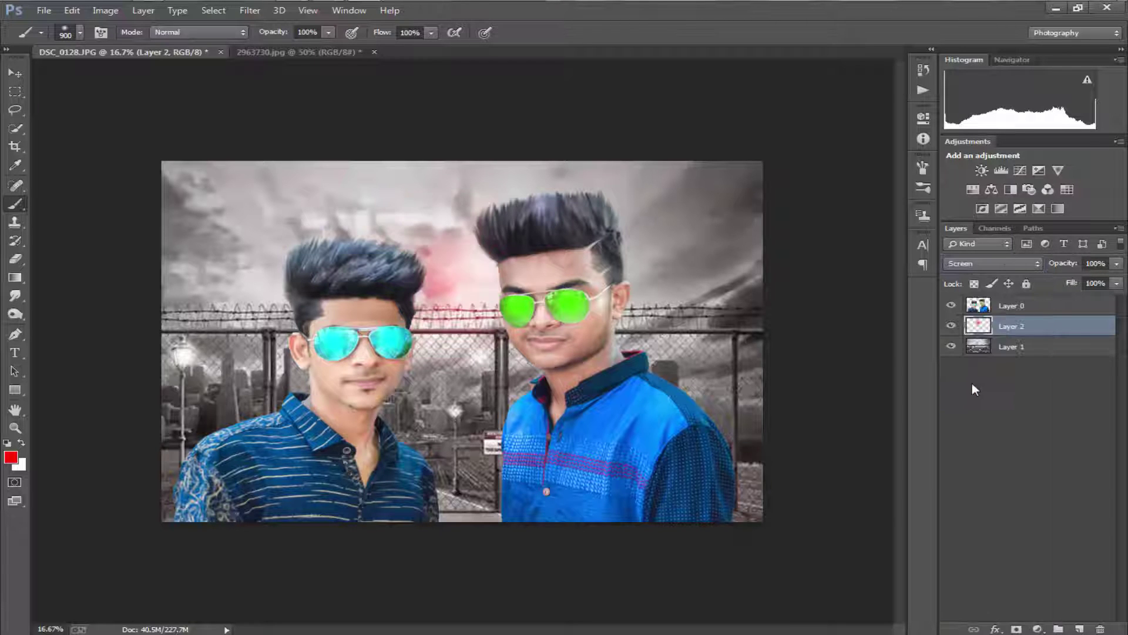
- Nudge the red glow and enlarge it to about 137%
left_click(15, 73)
left_click_drag(461, 272, 464, 277)
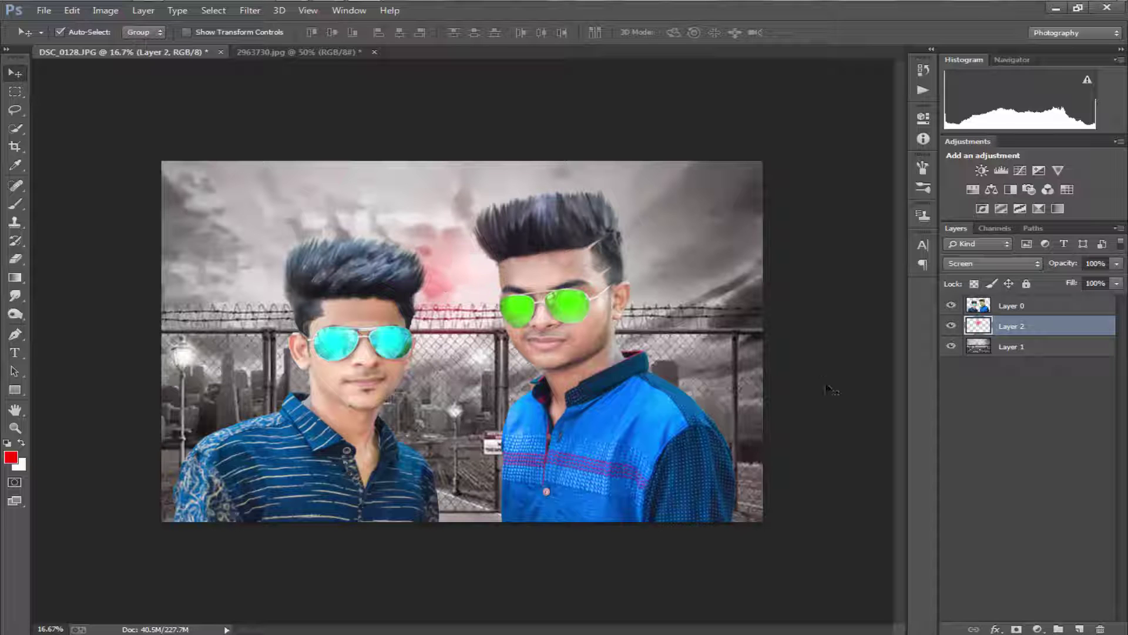
key("ctrl+t")
left_click_drag(594, 408, 651, 451)
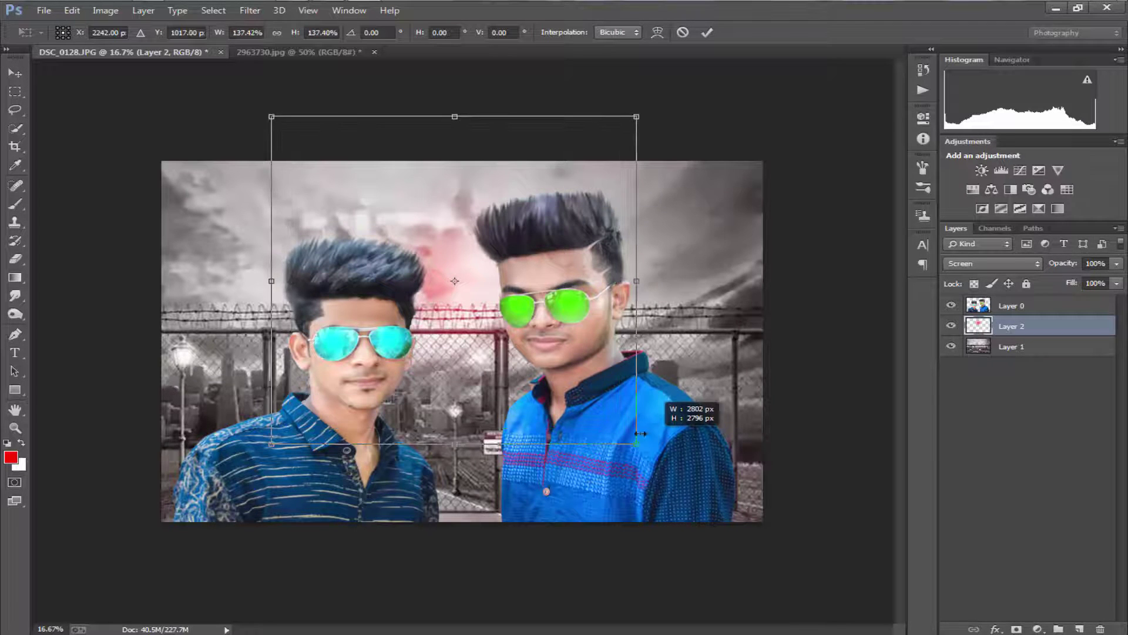
key("Return")
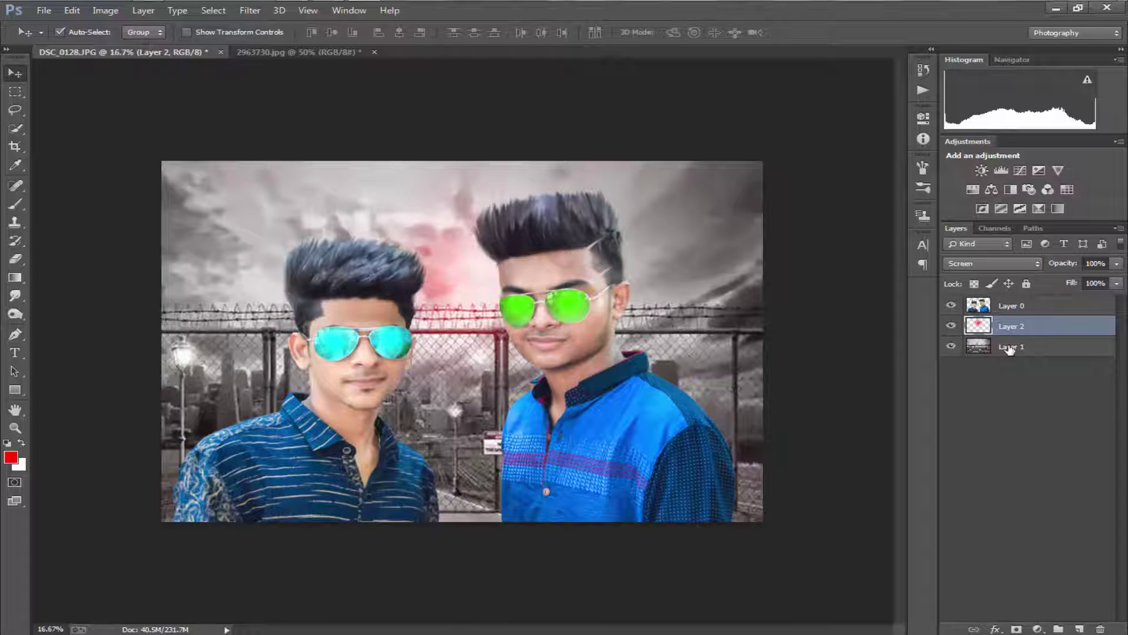
left_click(1036, 352)
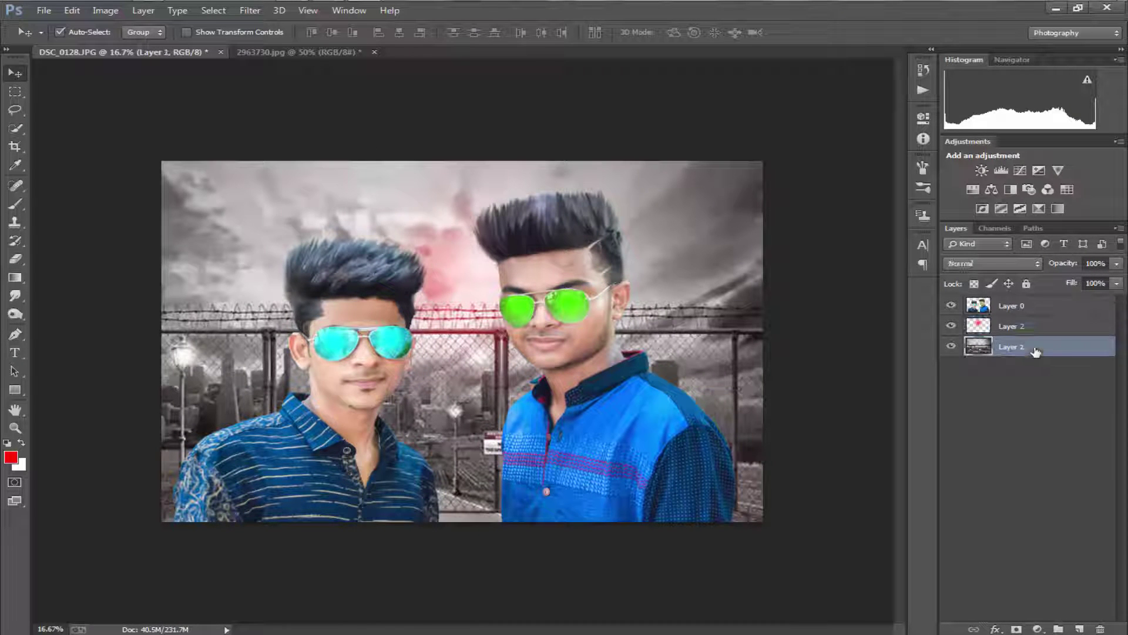
- Apply a 3.1-pixel Gaussian Blur to the Layer 1 background
left_click(239, 13)
mouse_move(258, 179)
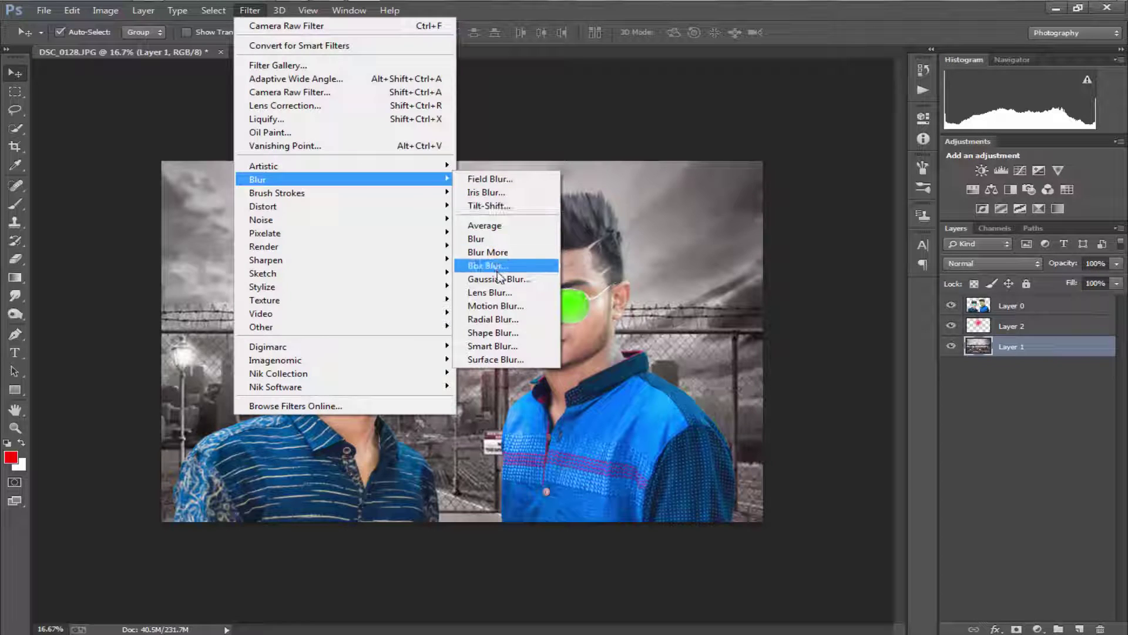
left_click(498, 278)
left_click(855, 393)
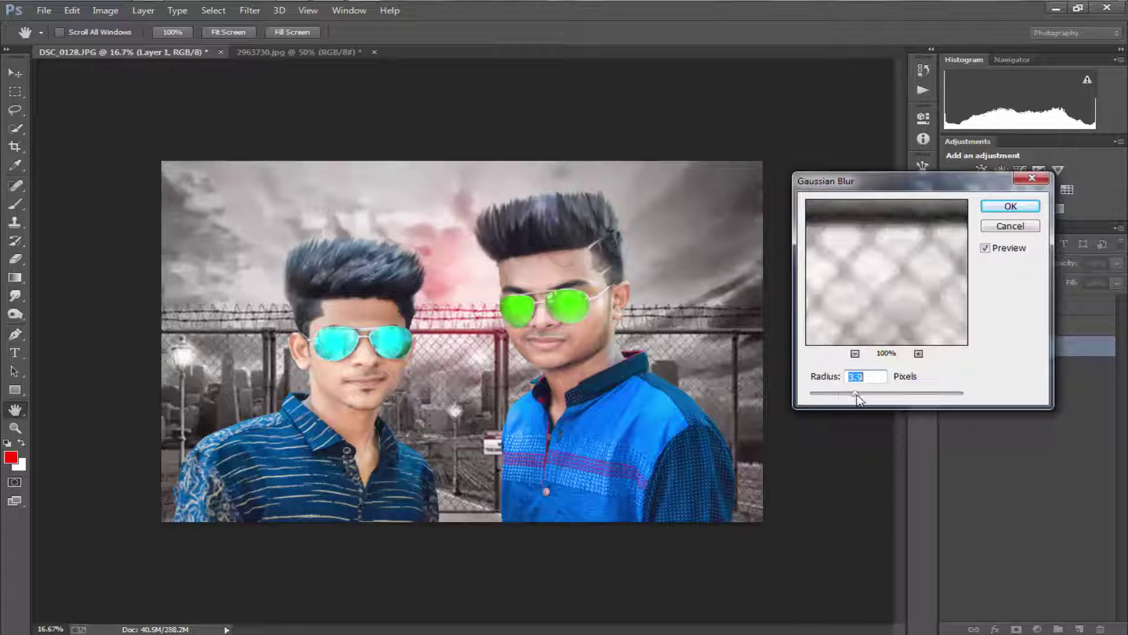
left_click_drag(836, 393, 827, 393)
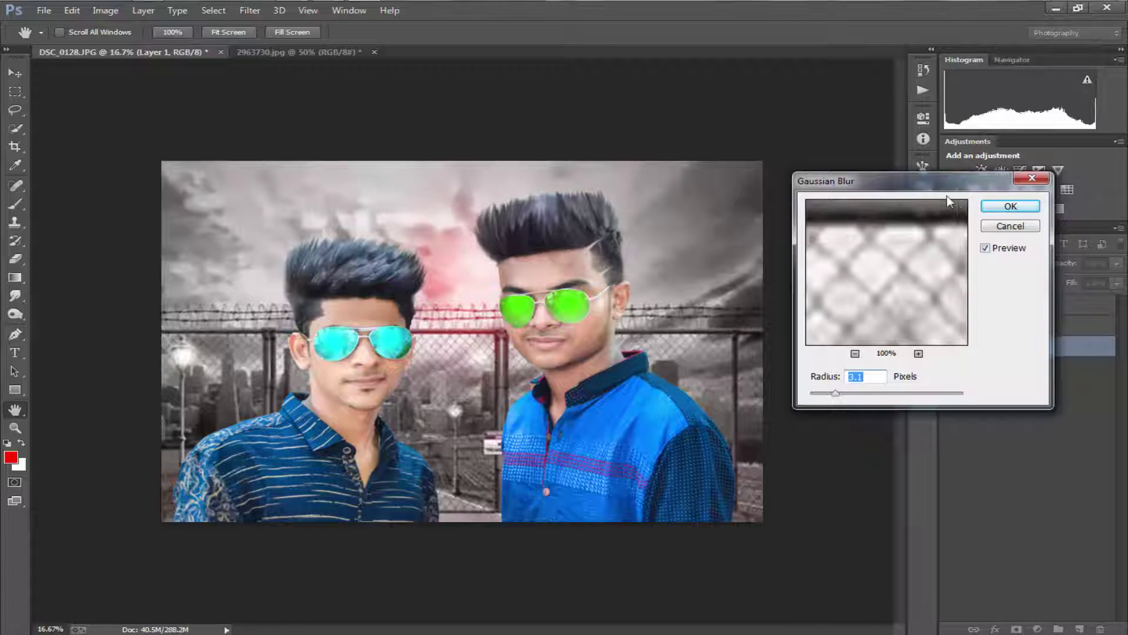
mouse_move(947, 182)
left_mouse_down()
mouse_move(638, 182)
mouse_move(728, 182)
left_mouse_up()
key("Return")
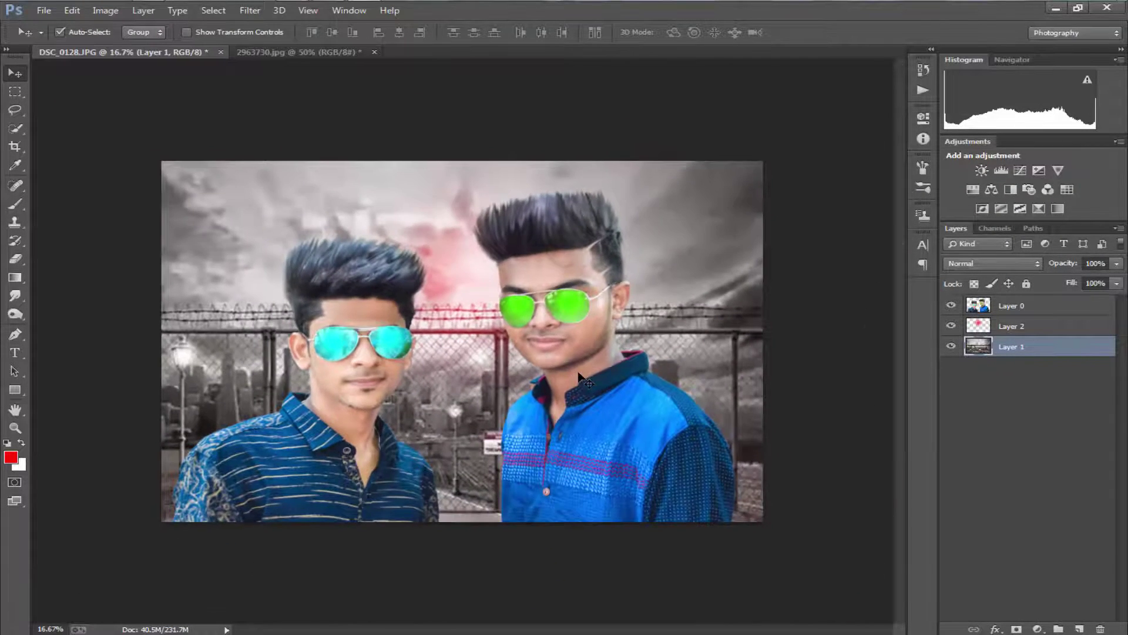
- Merge the red glow layer and blurred backdrop into a single Layer 2, undoing an accidental Merge Visible
left_click(1006, 331, "shift")
right_click(1006, 331)
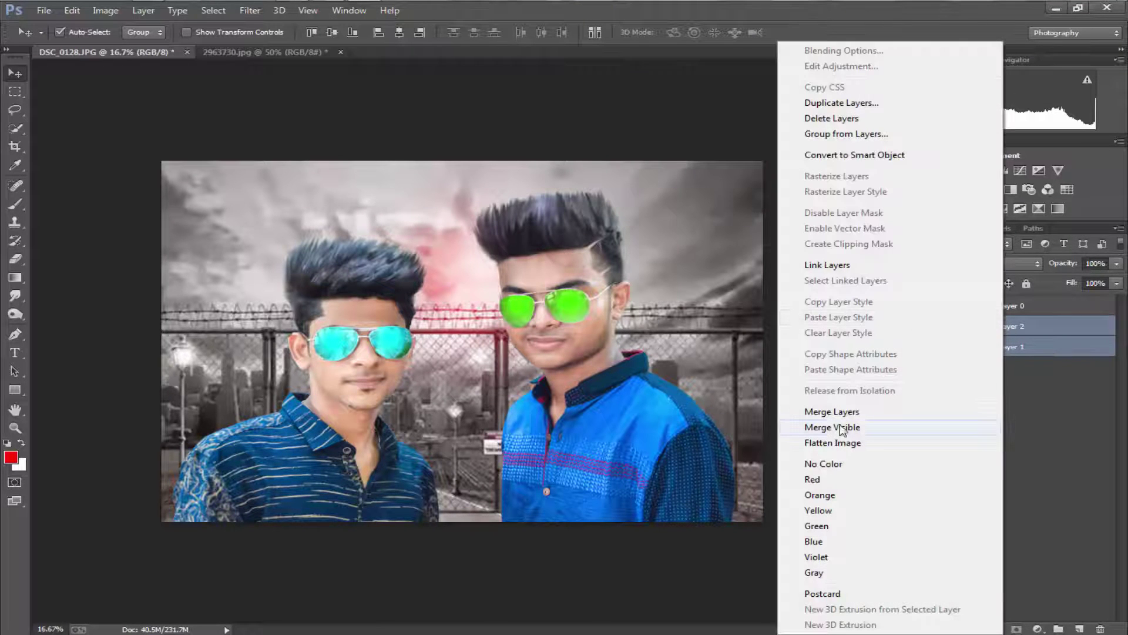
left_click(847, 427)
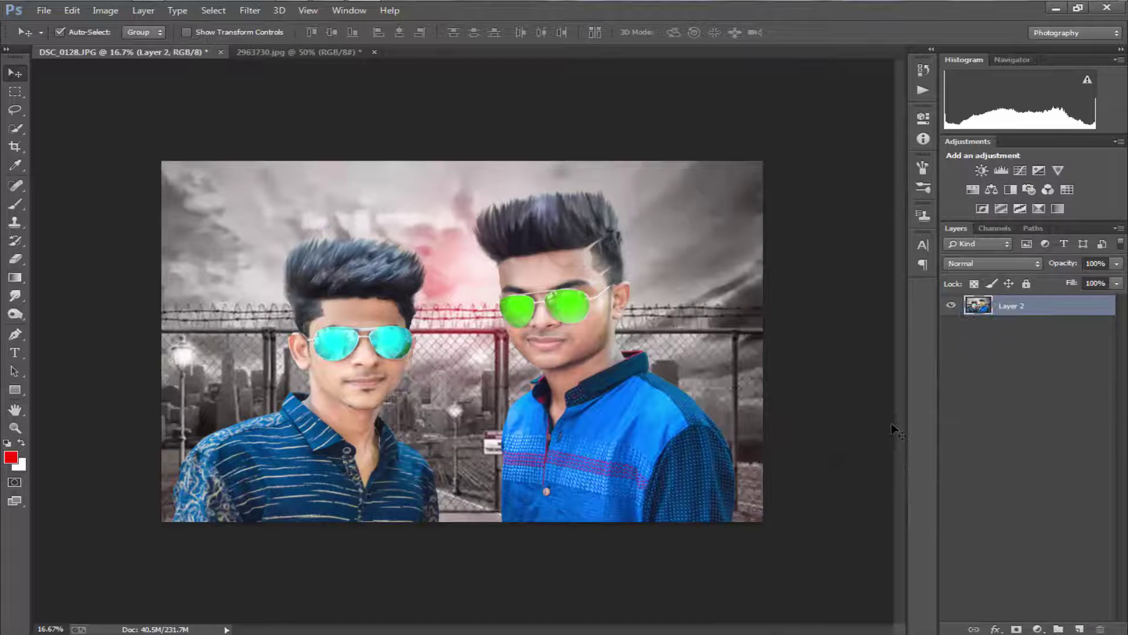
key("ctrl+z")
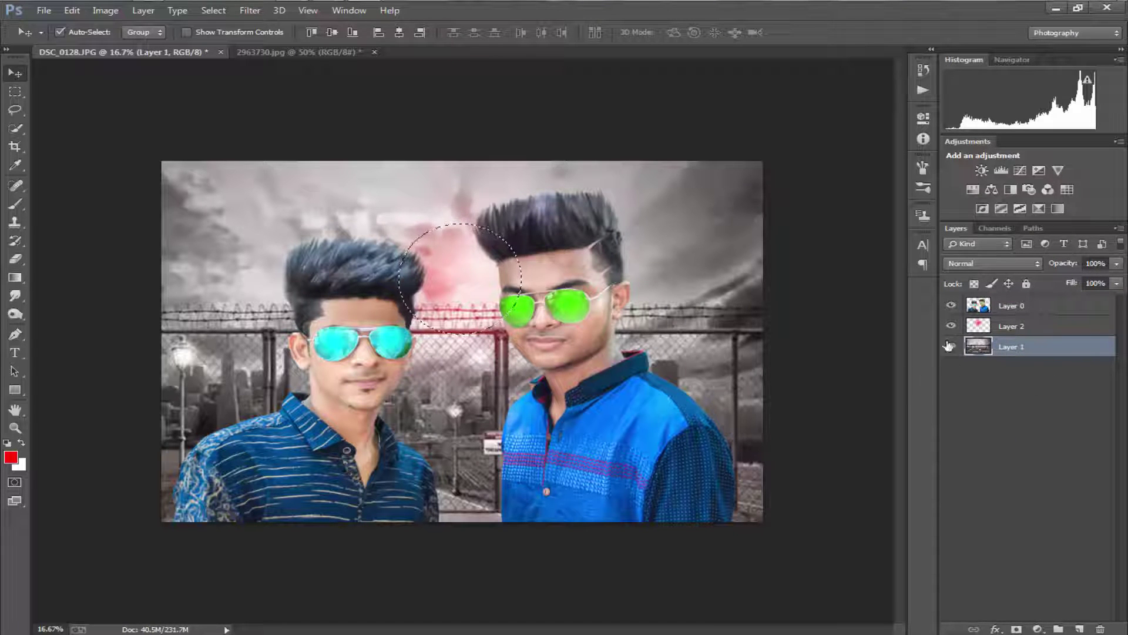
left_click(1013, 329, "shift")
right_click(1010, 328)
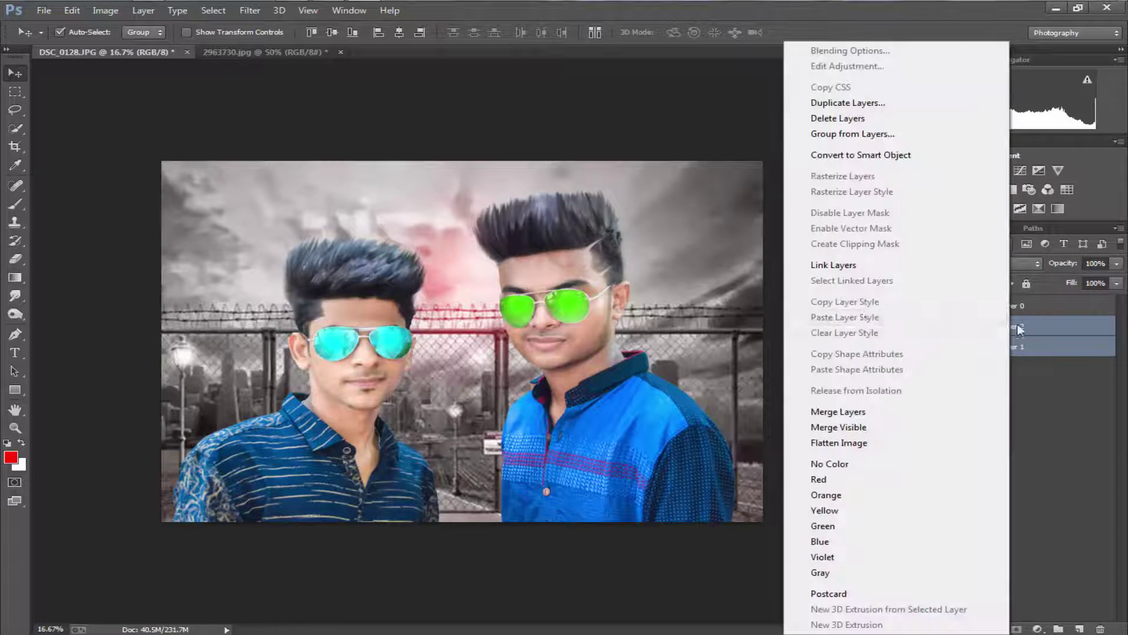
left_click(852, 411)
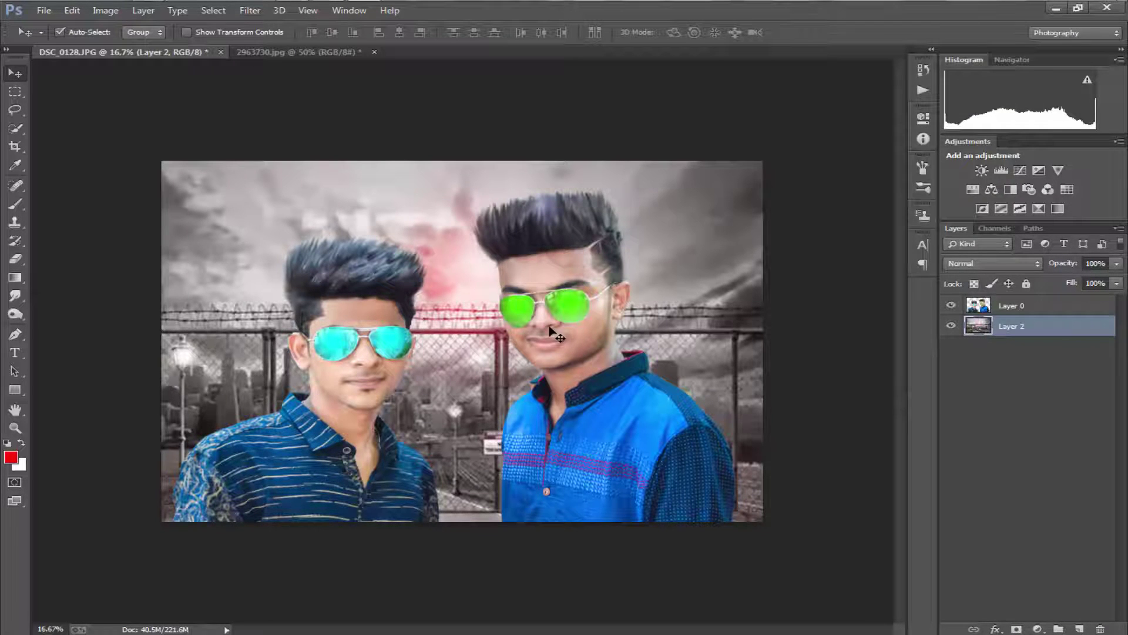
- Zoom so the whole composite fits in the window, then bring up the Filter menu
key("ctrl+plus")
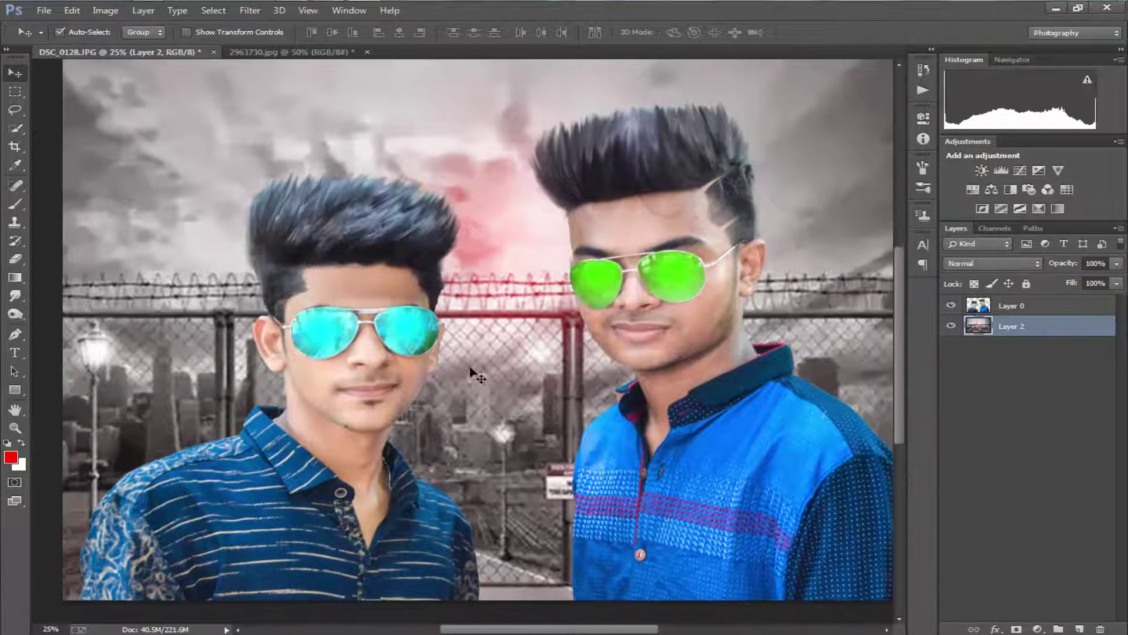
key("ctrl+minus")
left_click(250, 10)
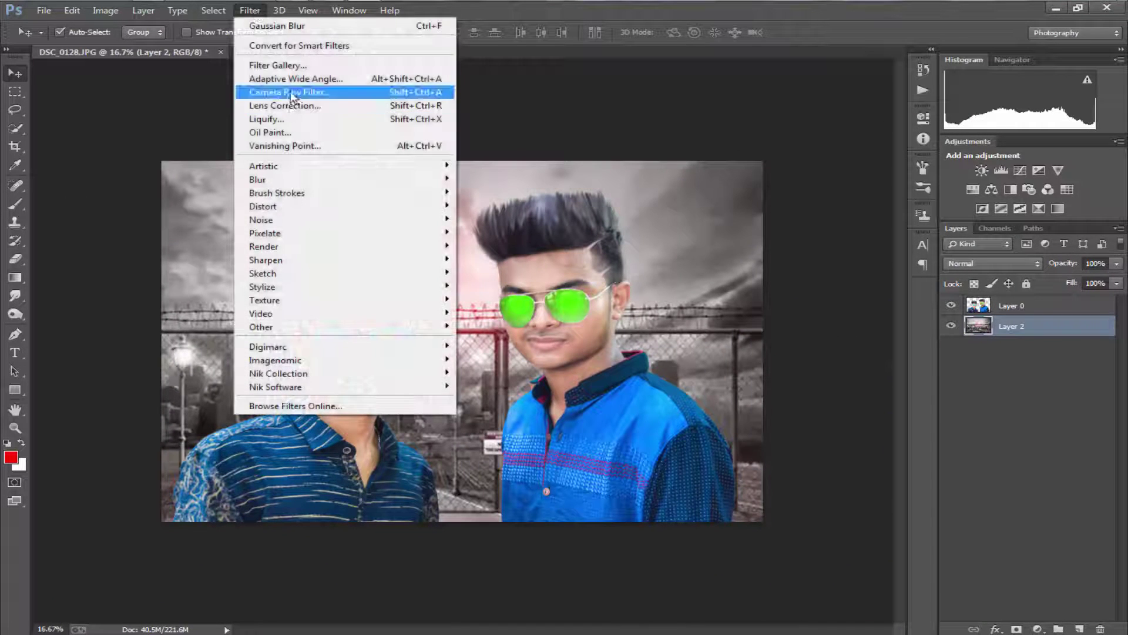
- In Camera Raw, boost the background's vibrance, lift blacks to +41 and clarity to +35
left_click(294, 84)
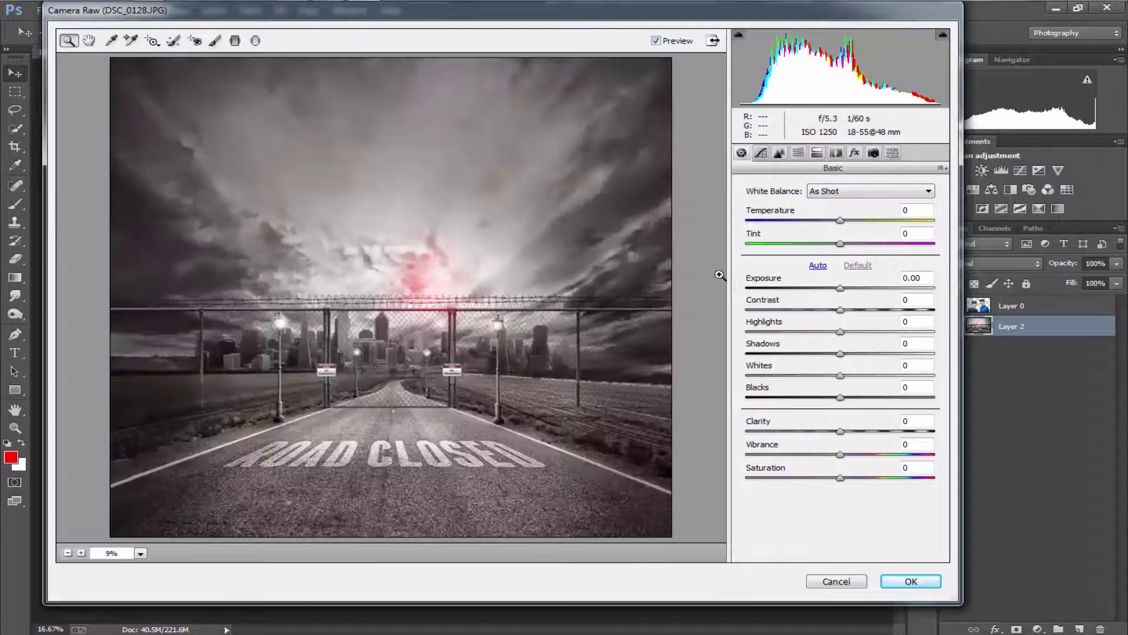
mouse_move(840, 454)
left_mouse_down()
mouse_move(861, 456)
mouse_move(878, 439)
mouse_move(869, 431)
left_mouse_up()
mouse_move(840, 398)
left_mouse_down()
mouse_move(878, 398)
mouse_move(856, 376)
mouse_move(876, 309)
mouse_move(866, 313)
left_mouse_up()
left_click_drag(874, 428, 877, 429)
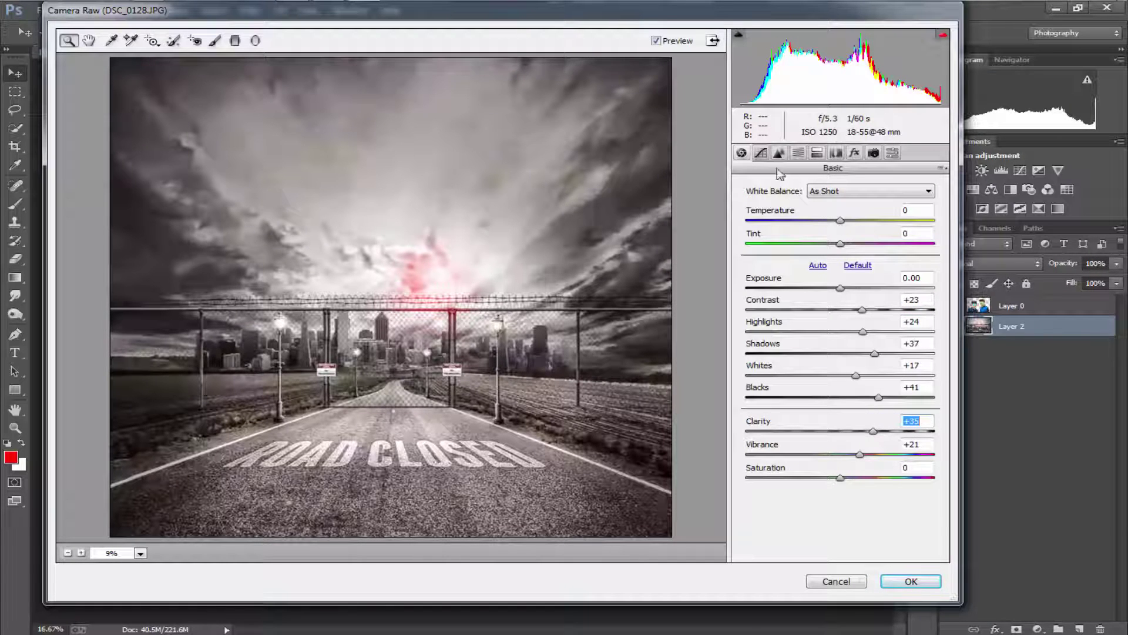
- Add luminance noise reduction, darken red/orange luminance and saturate blues to +43
left_click(760, 153)
left_click_drag(746, 326, 821, 325)
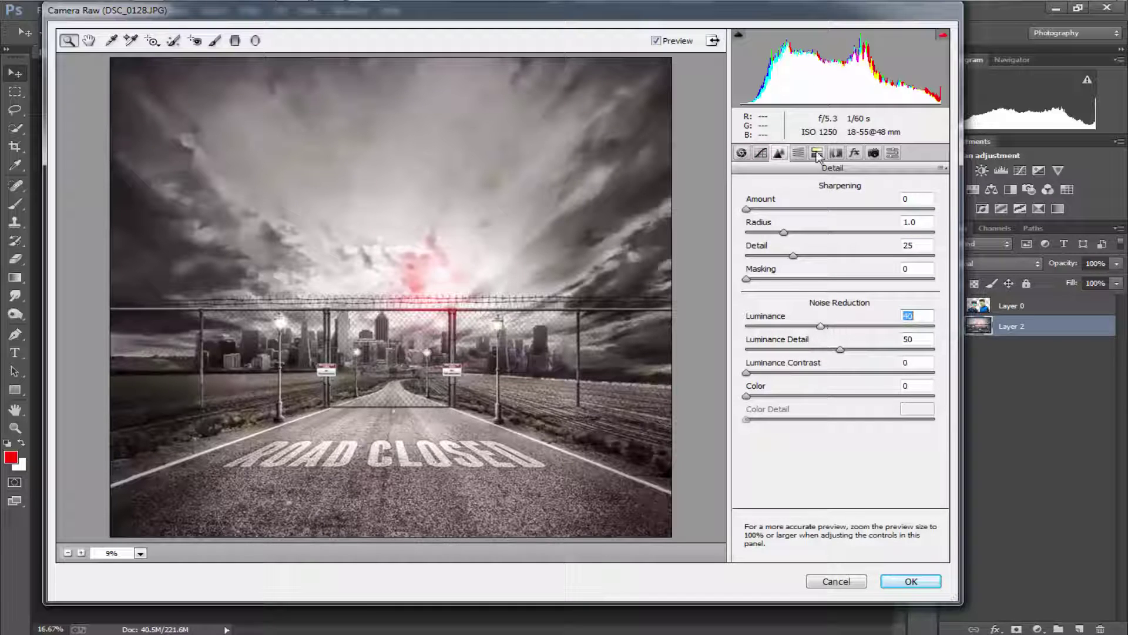
left_click(816, 153)
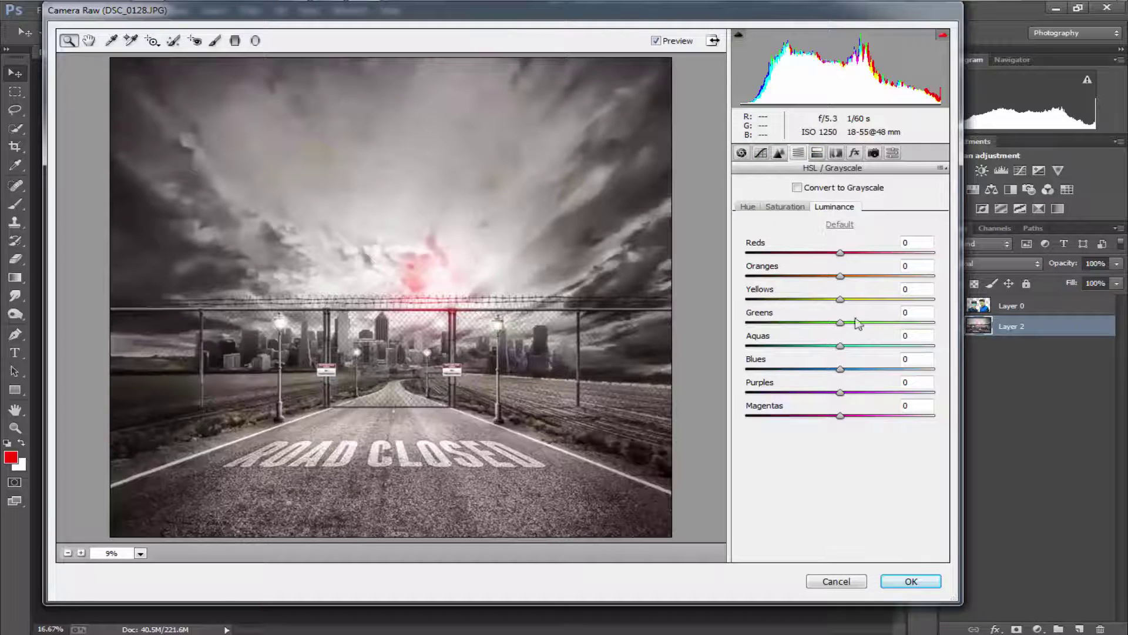
mouse_move(841, 276)
left_mouse_down()
mouse_move(807, 276)
mouse_move(846, 252)
mouse_move(821, 252)
left_mouse_up()
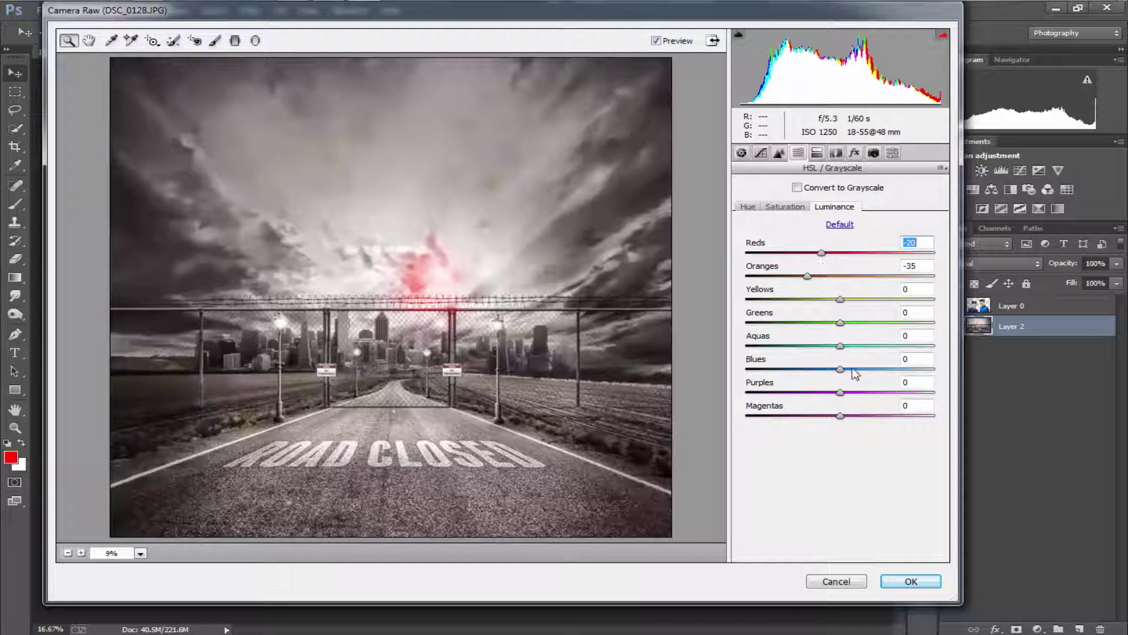
left_click(853, 345)
left_click(784, 207)
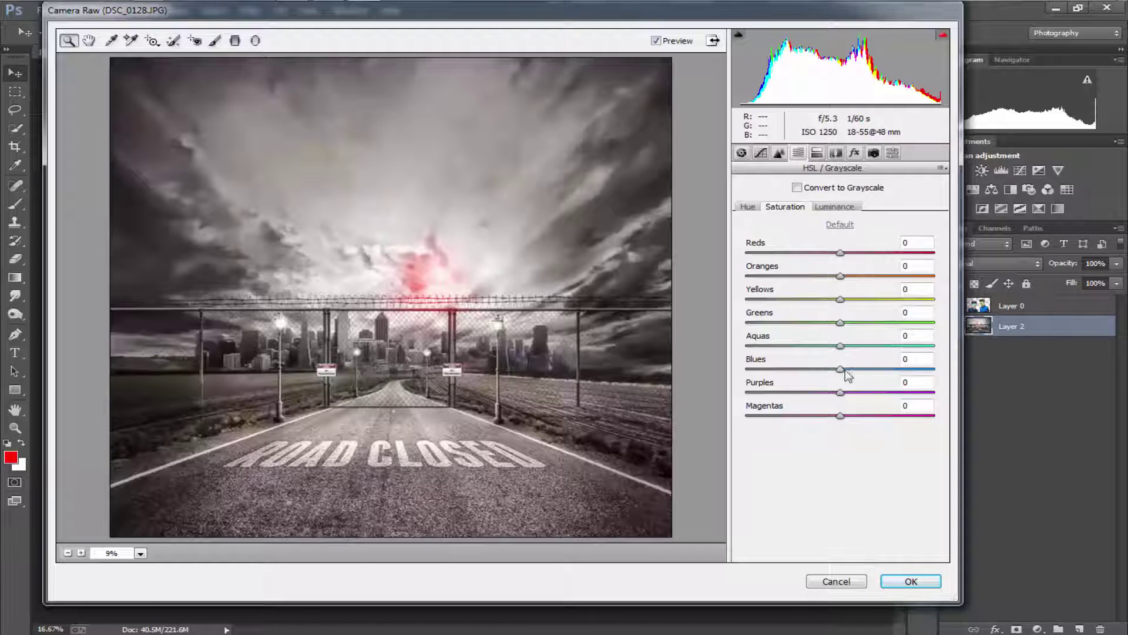
left_click_drag(845, 370, 880, 369)
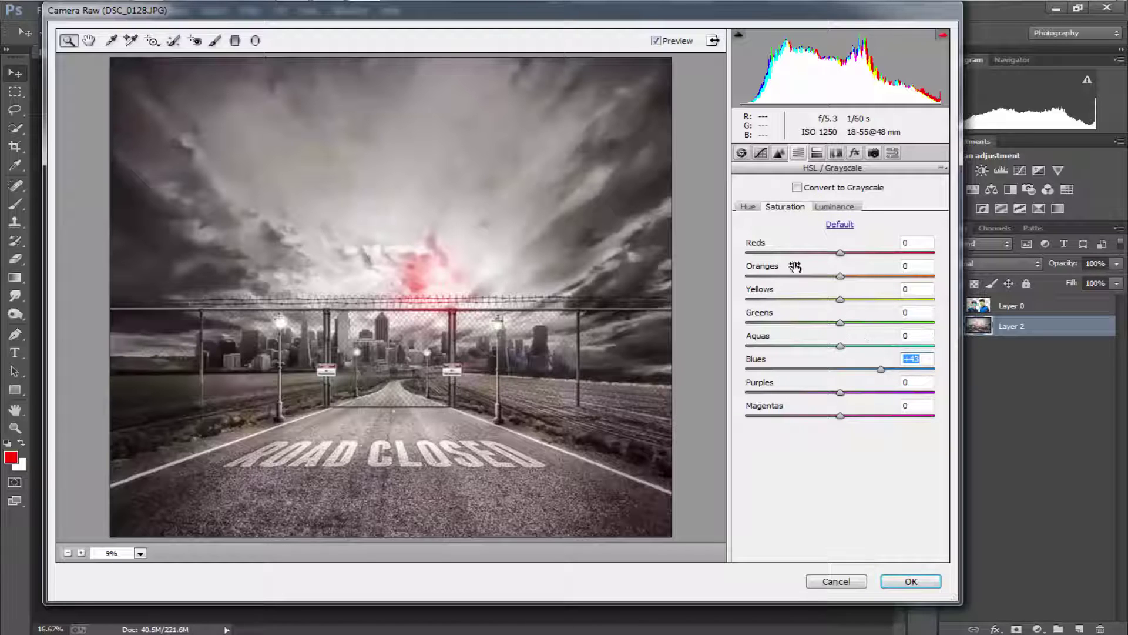
left_click(756, 208)
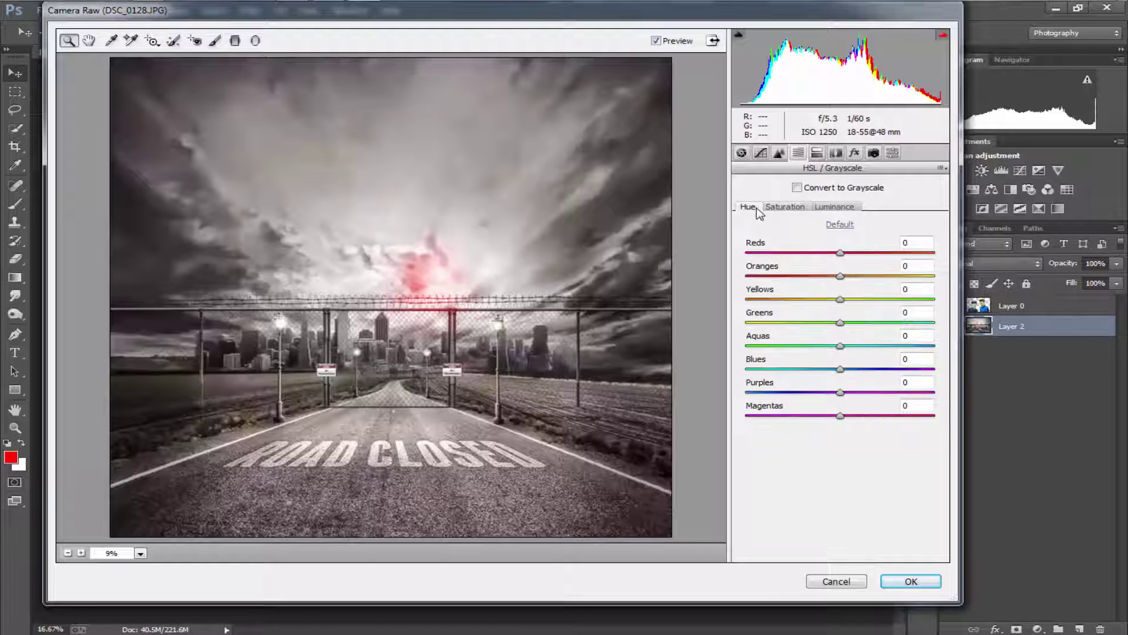
- Pull the Whites down to tame highlights and apply the Camera Raw adjustments
left_click(761, 154)
left_click_drag(856, 376, 774, 376)
left_click(926, 583)
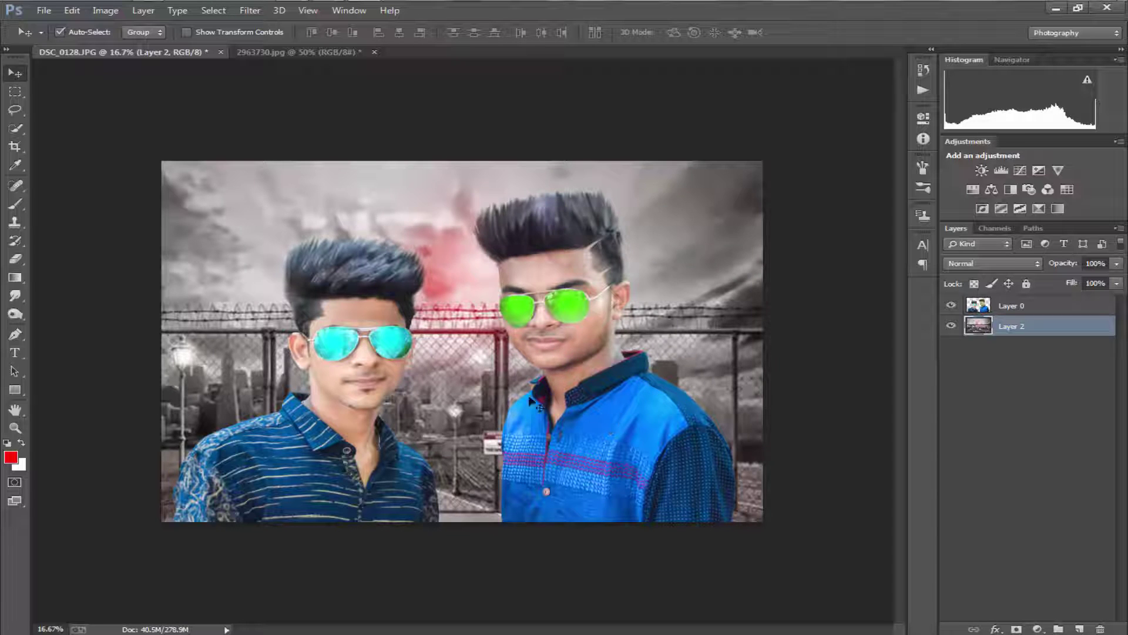
- Merge the boys and background into one layer with Ctrl+E and open it in Camera Raw
left_click(1010, 310, "shift")
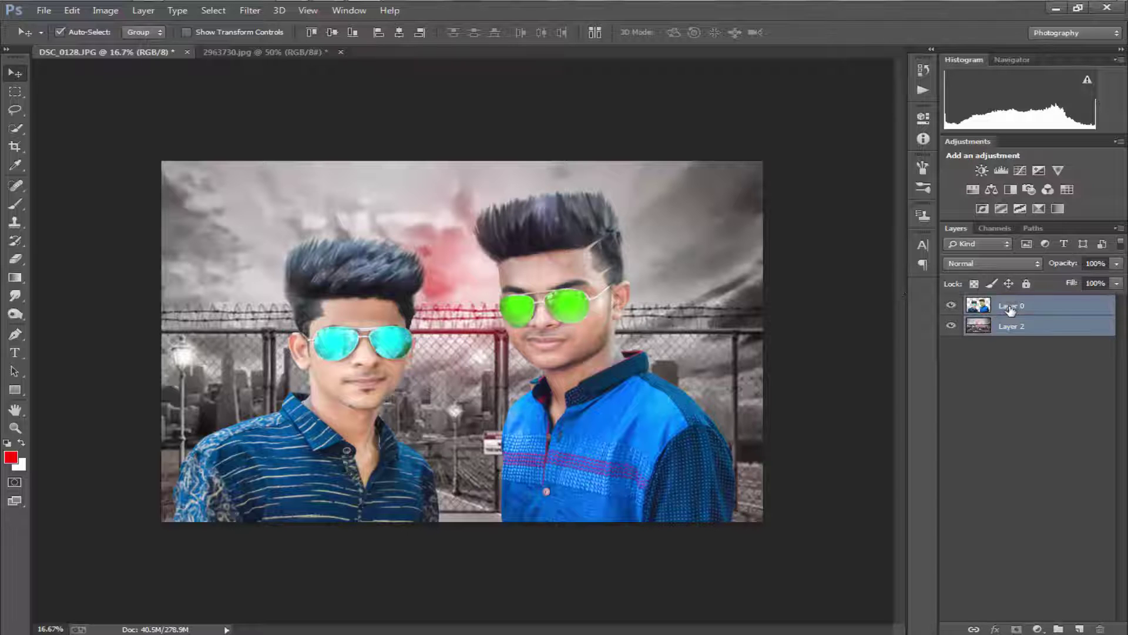
key("ctrl+e")
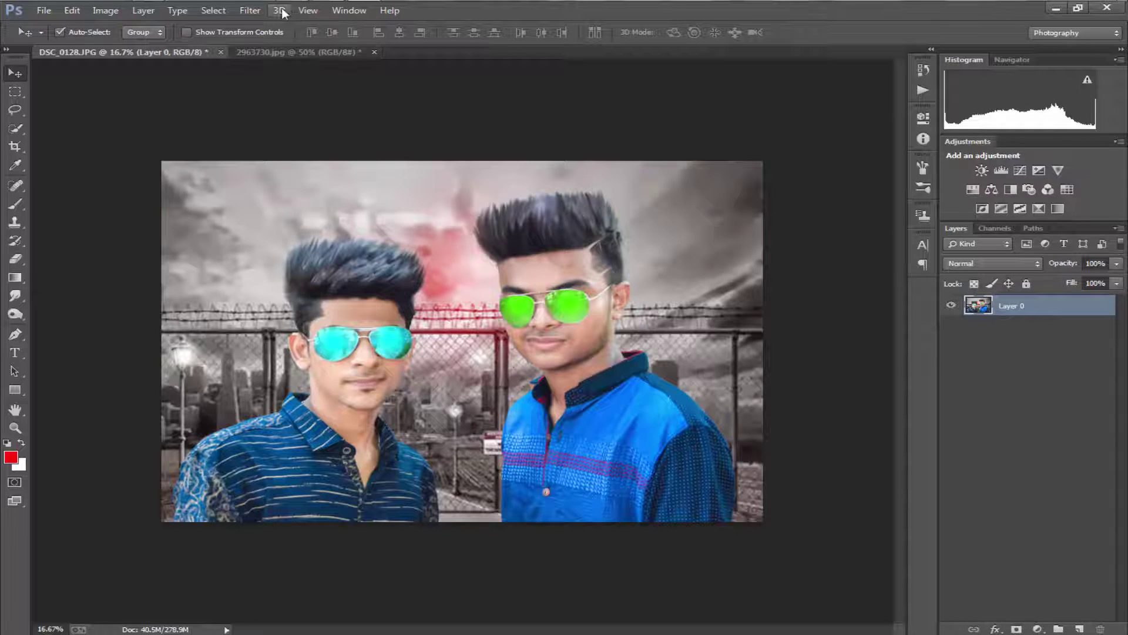
left_click(249, 10)
mouse_move(258, 179)
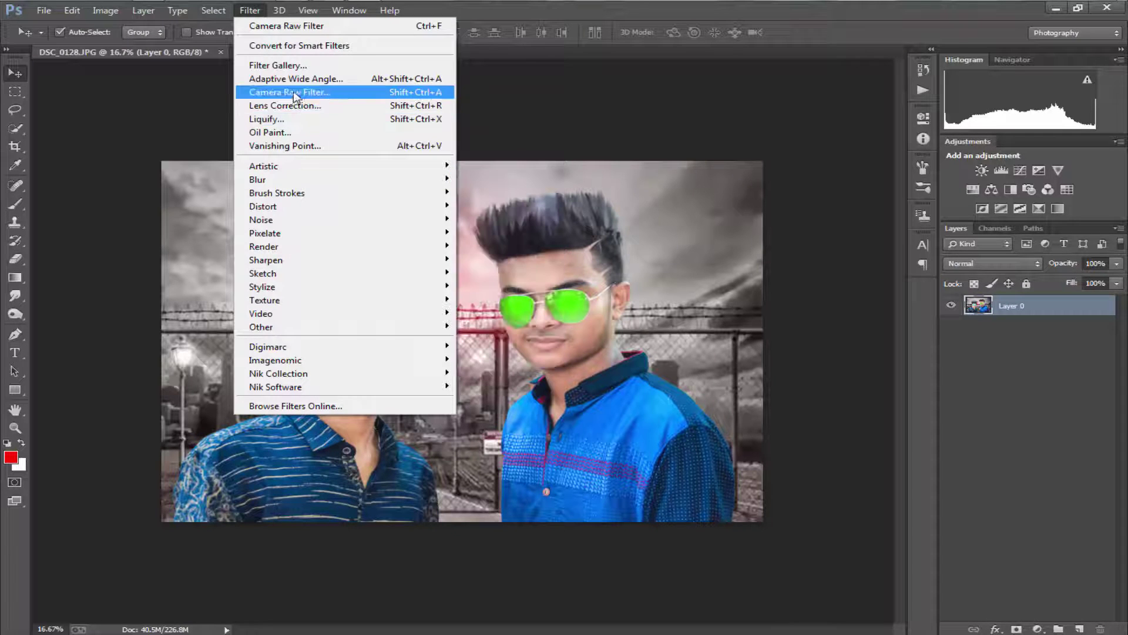
left_click(308, 92)
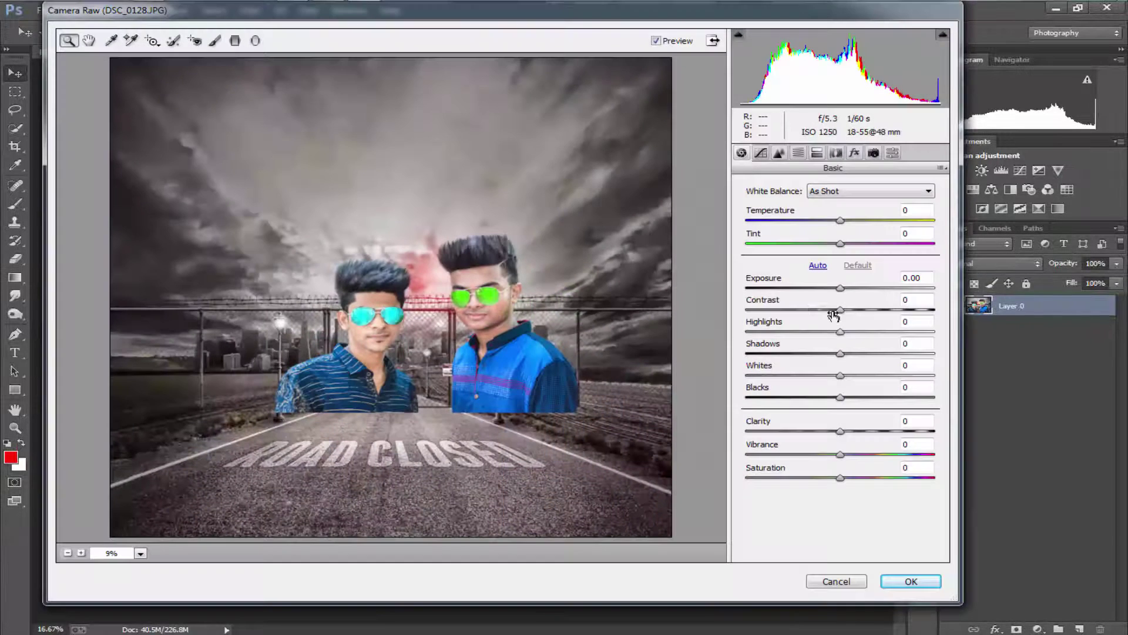
- Add clarity, deepen blacks, raise highlights while lowering whites, and cool the temperature slightly
left_click_drag(845, 431, 872, 431)
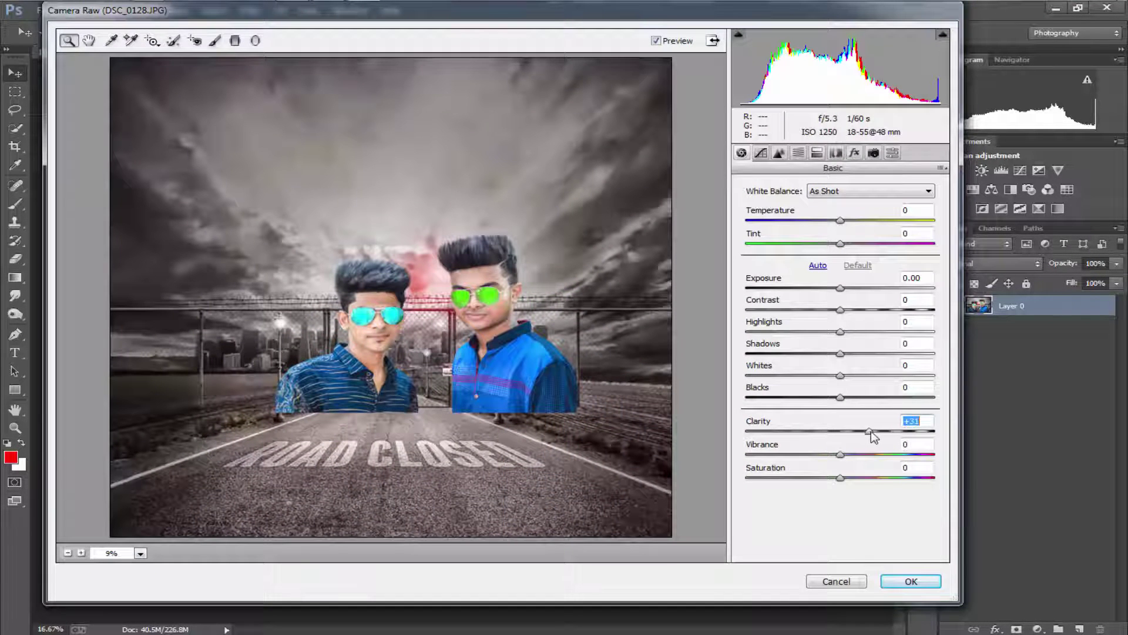
mouse_move(841, 397)
left_mouse_down()
mouse_move(809, 398)
mouse_move(876, 353)
mouse_move(815, 353)
mouse_move(868, 374)
mouse_move(846, 375)
left_mouse_up()
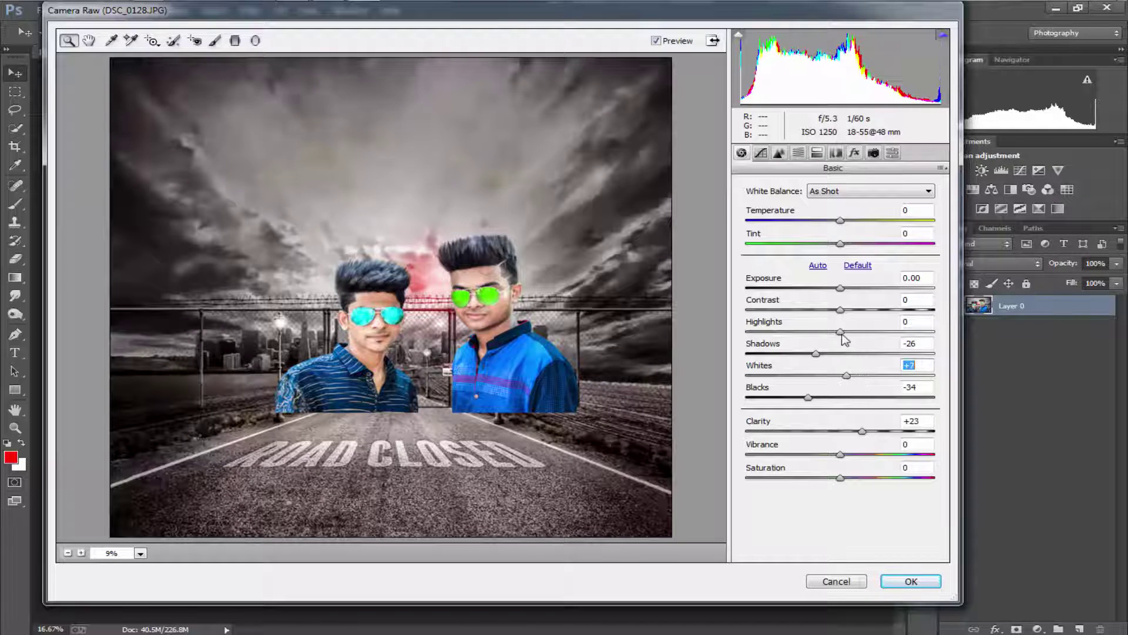
mouse_move(840, 331)
left_mouse_down()
mouse_move(876, 332)
mouse_move(858, 309)
mouse_move(868, 309)
mouse_move(853, 310)
left_mouse_up()
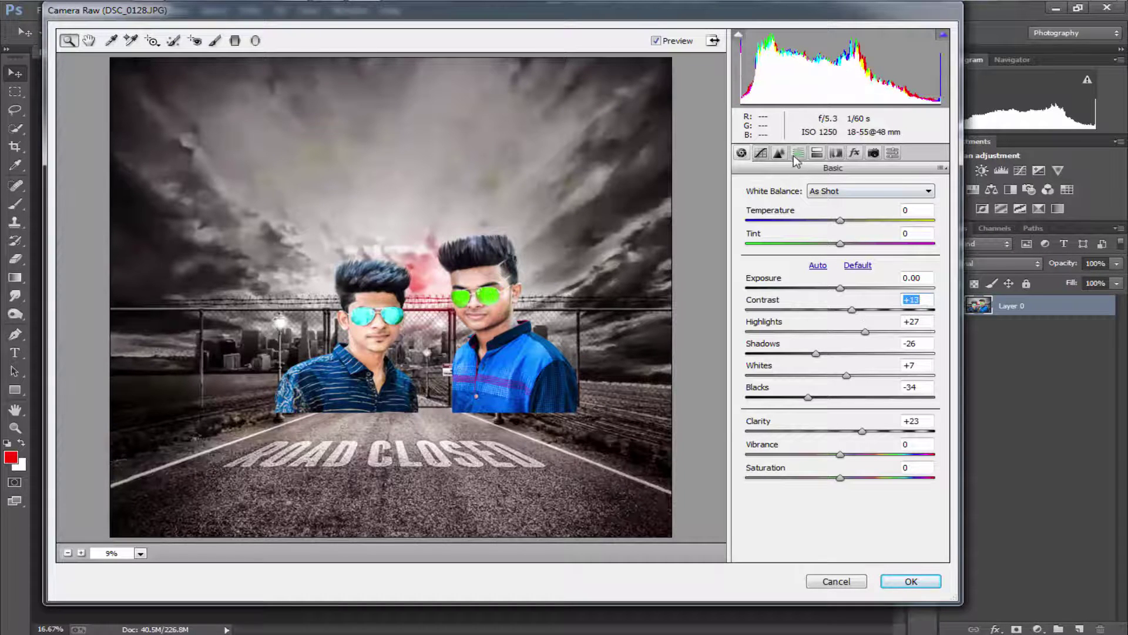
left_click_drag(840, 220, 841, 238)
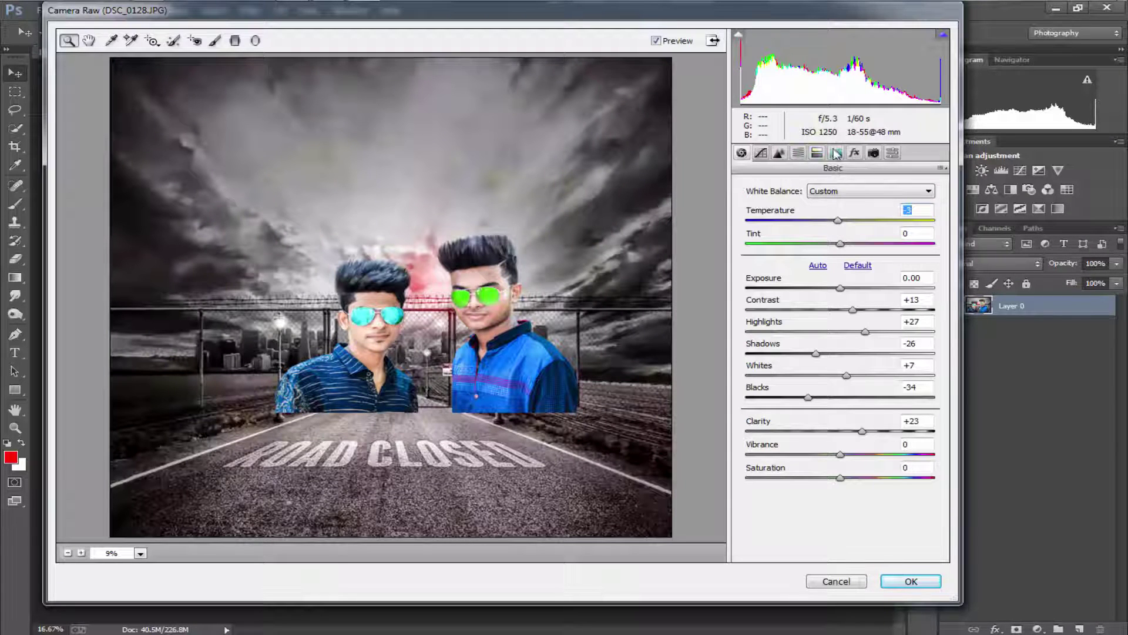
- Adjust orange skin-tone luminance and slightly brighten blue luminance, leaving blues saturation at 0
left_click(799, 153)
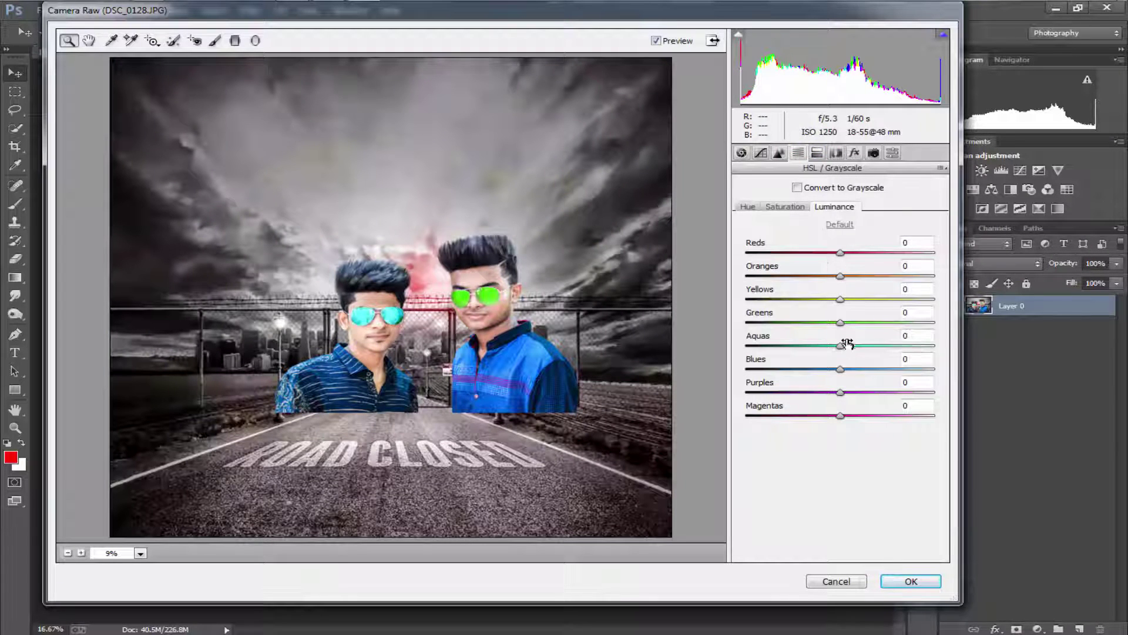
mouse_move(841, 277)
left_mouse_down()
mouse_move(873, 276)
mouse_move(850, 286)
mouse_move(819, 252)
left_mouse_up()
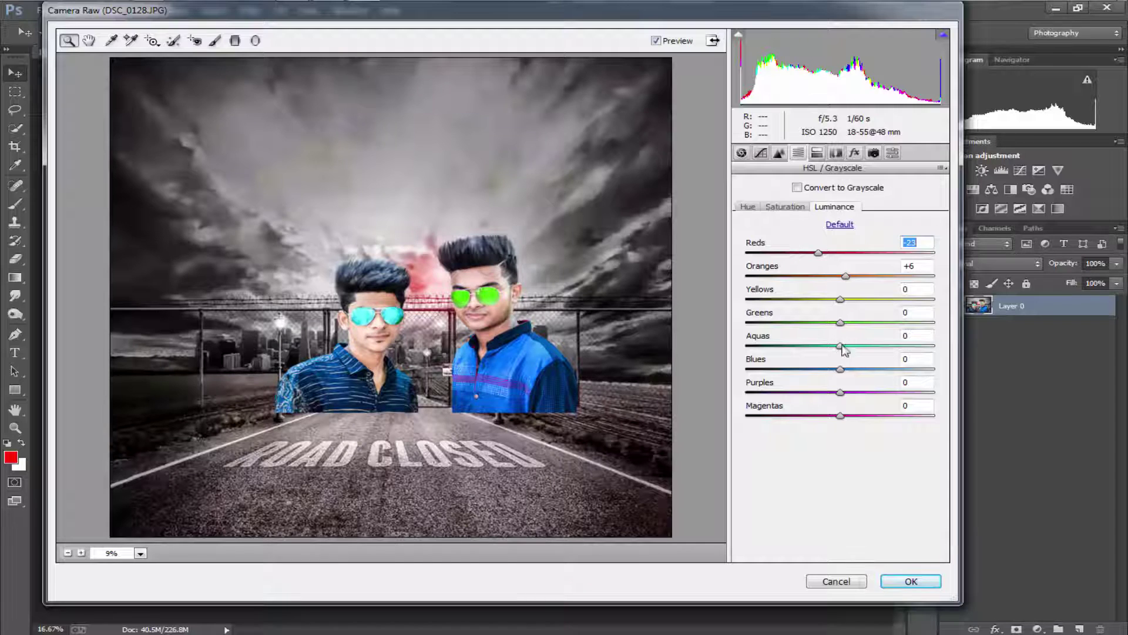
left_click_drag(840, 370, 850, 370)
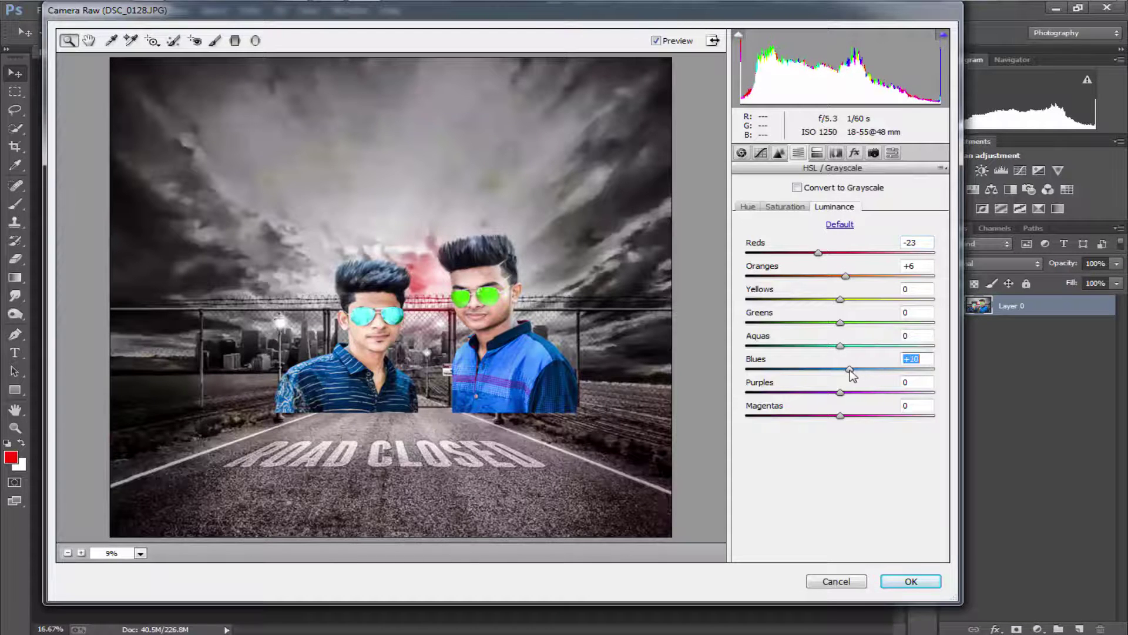
left_click(786, 208)
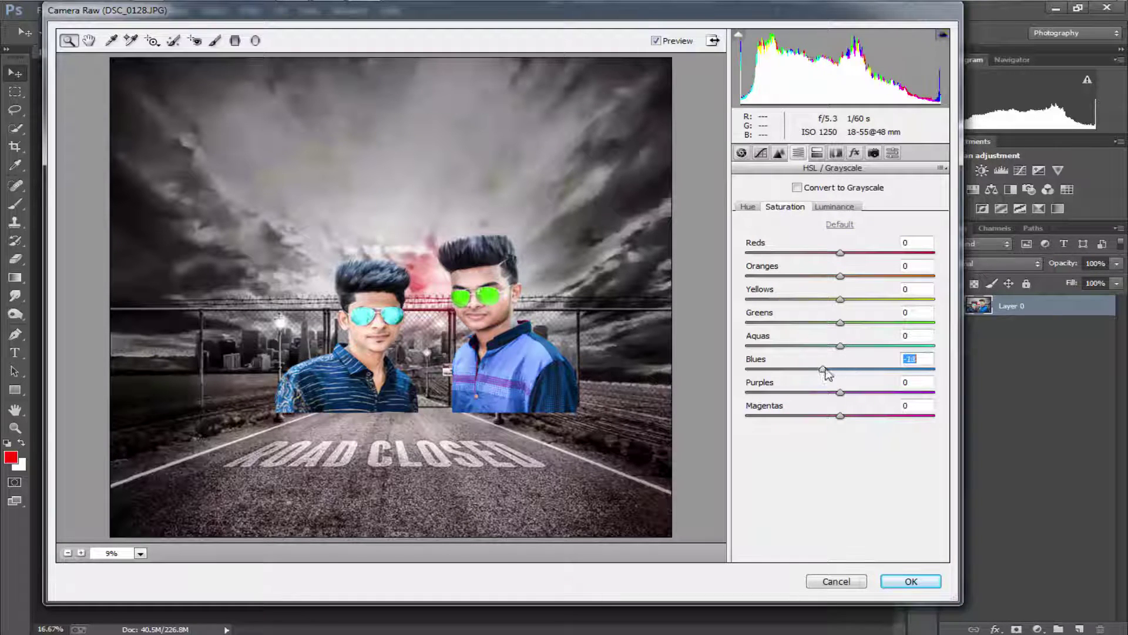
left_click_drag(841, 369, 844, 369)
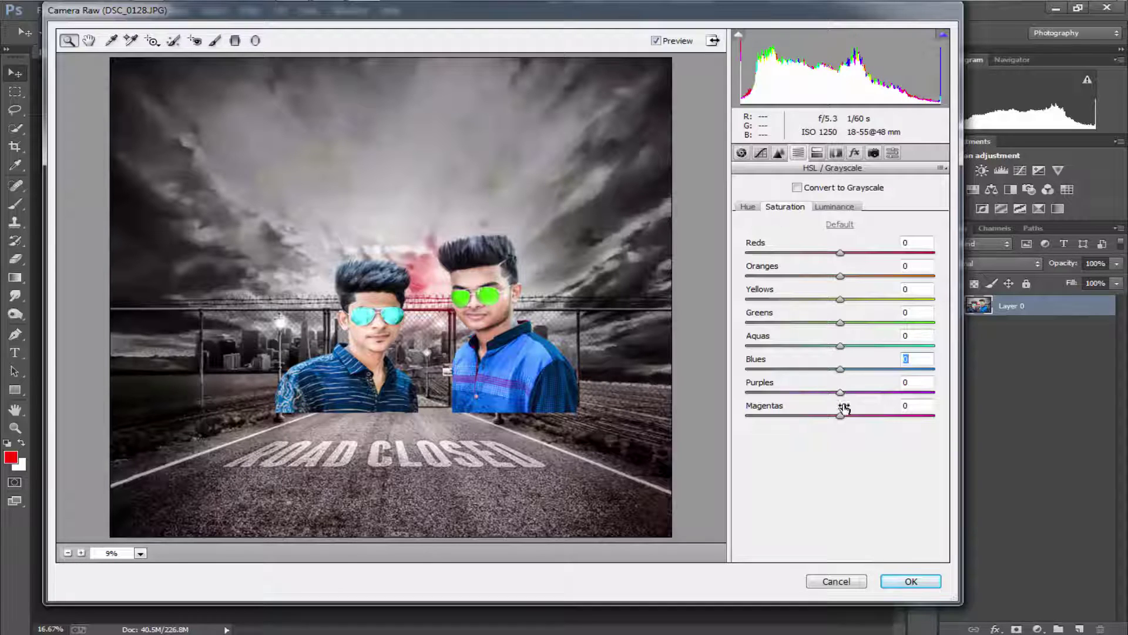
- Darken the image edges with a post-crop vignette and apply the Camera Raw pass
left_click(837, 154)
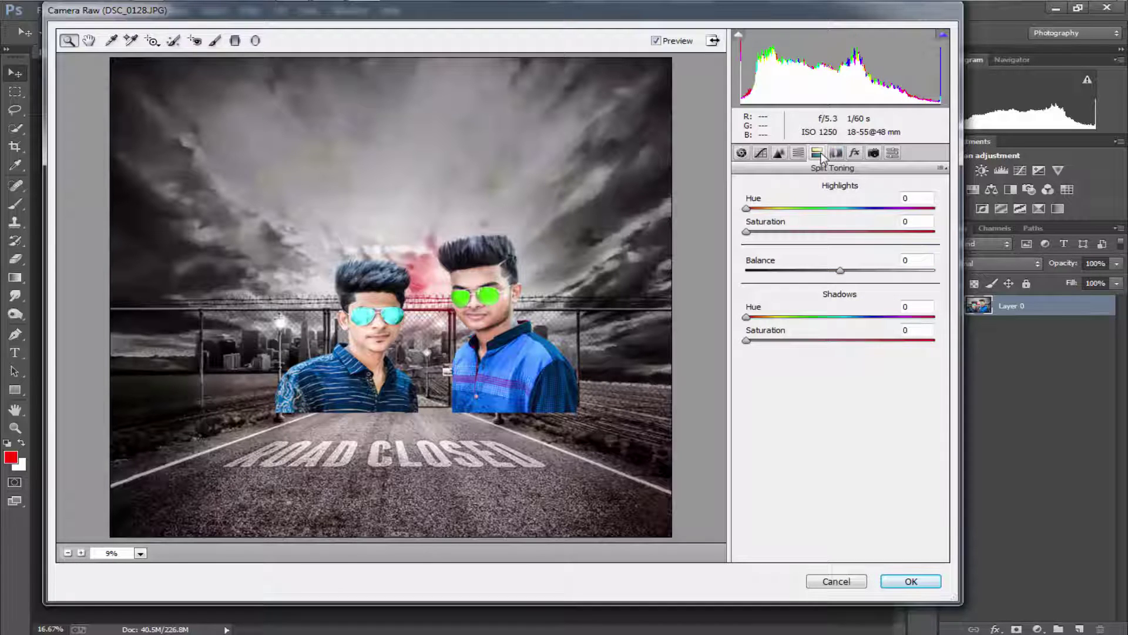
left_click(855, 157)
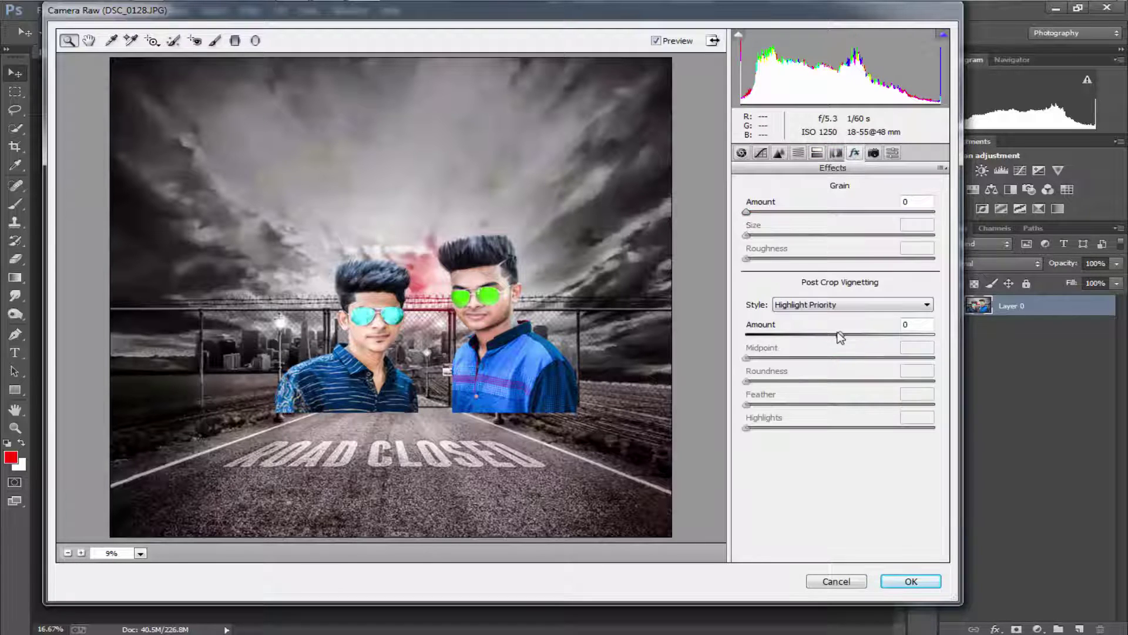
mouse_move(839, 335)
left_mouse_down()
mouse_move(794, 335)
mouse_move(815, 336)
left_mouse_up()
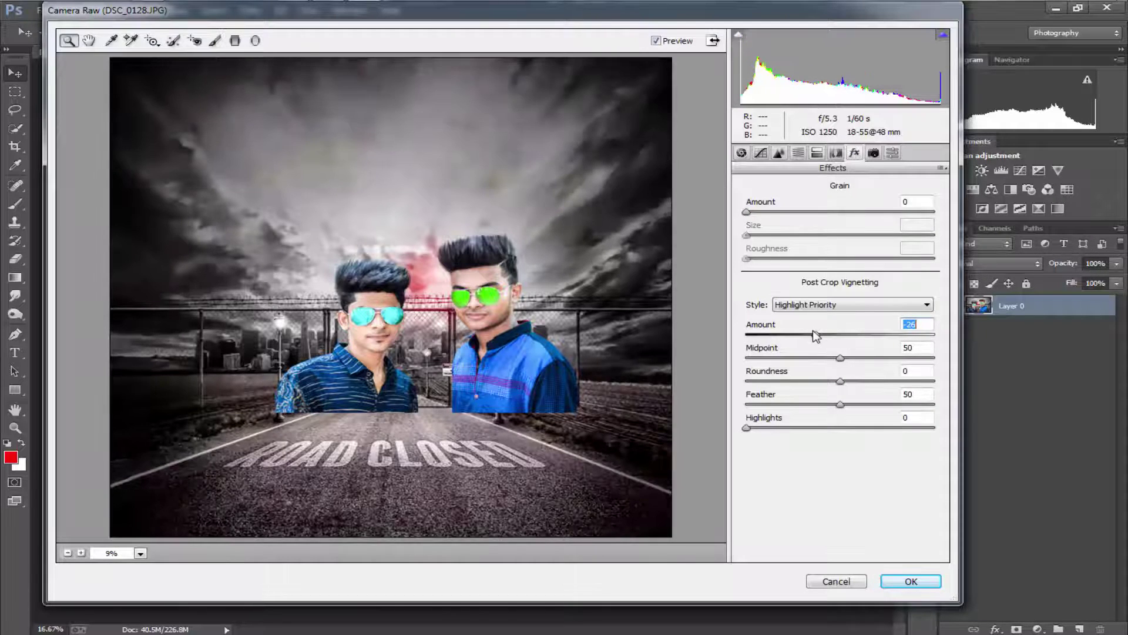
left_click(911, 581)
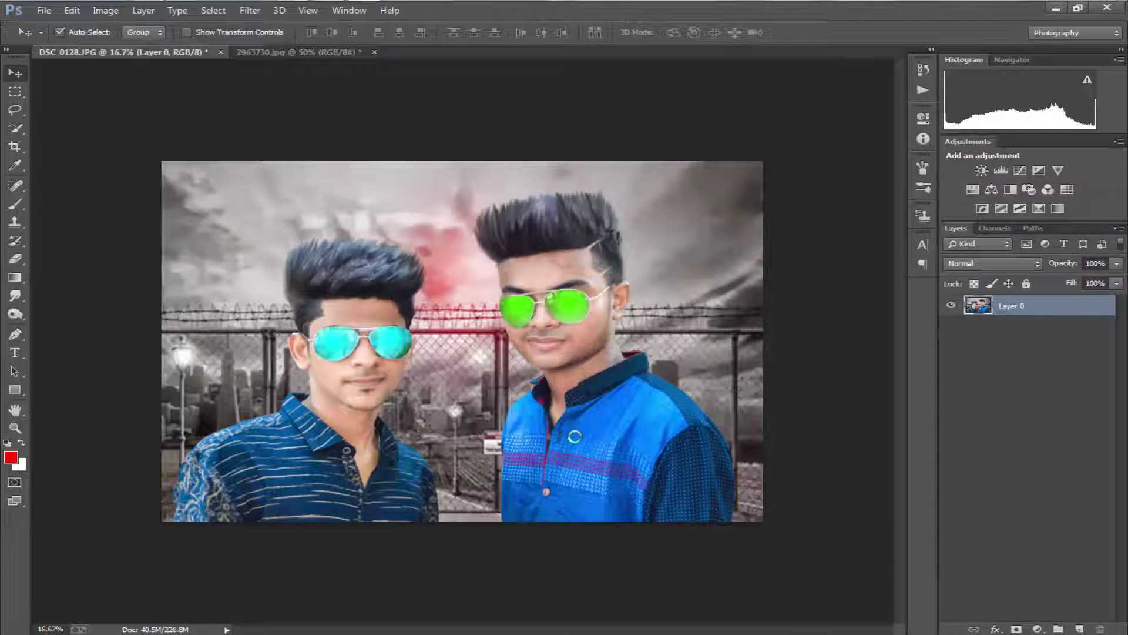
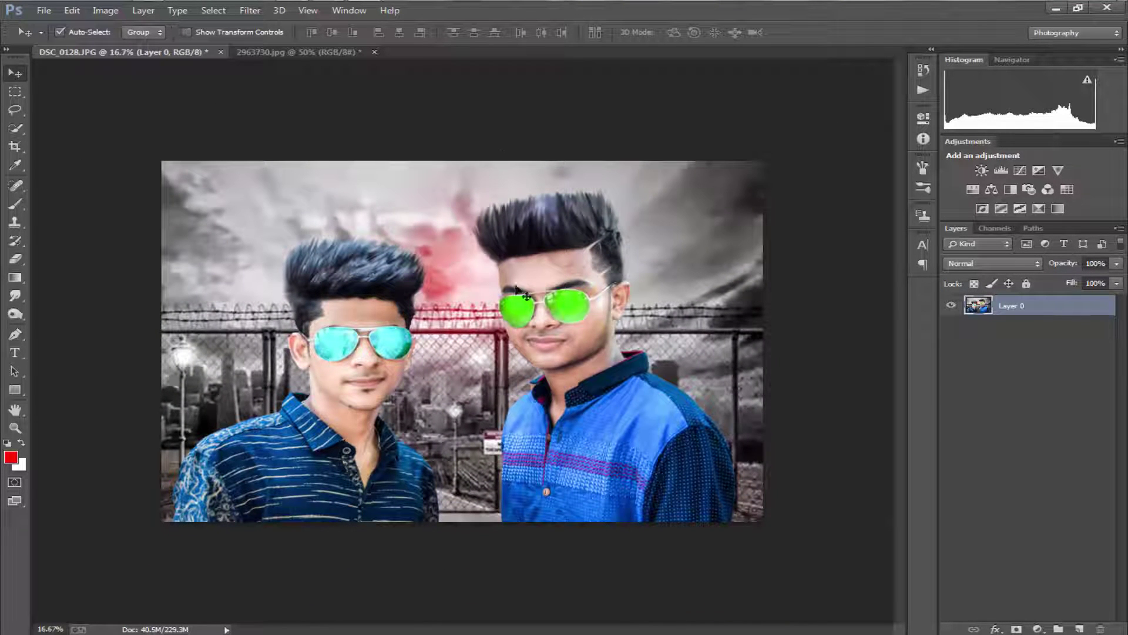
- Run the Imagenomic Portraiture filter with its default settings to smooth both men's skin
left_click(248, 13)
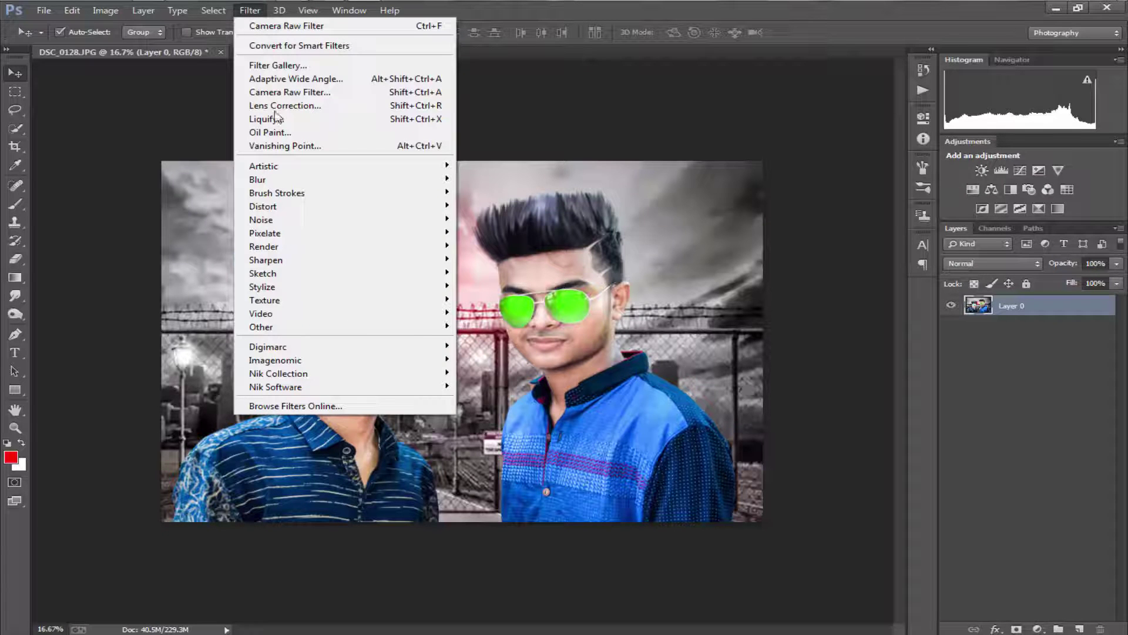
mouse_move(275, 359)
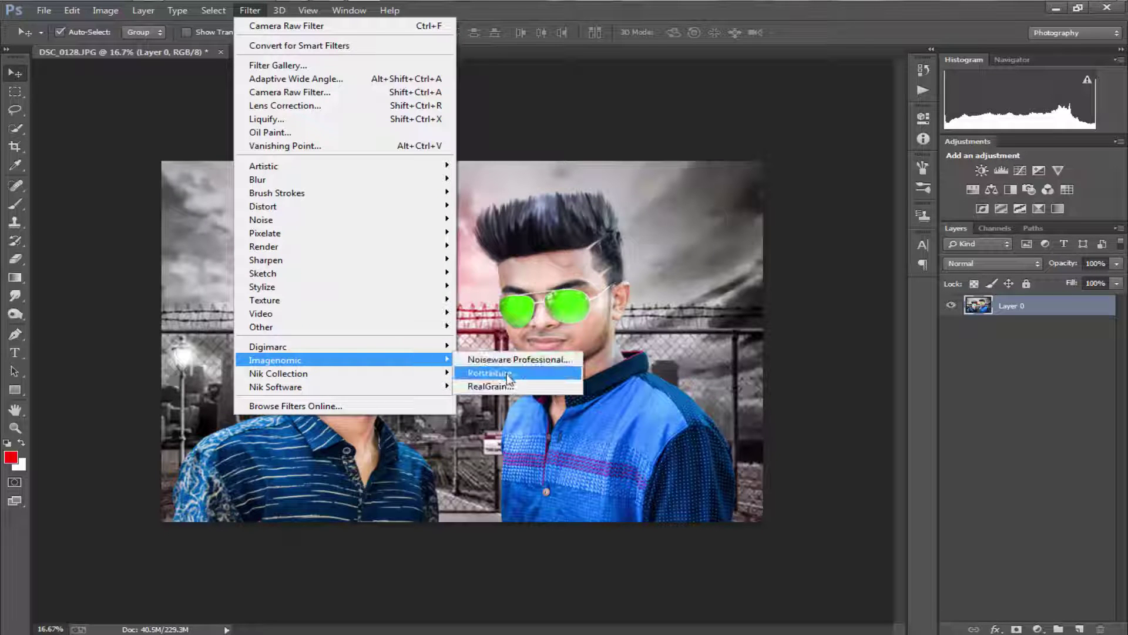
left_click(509, 374)
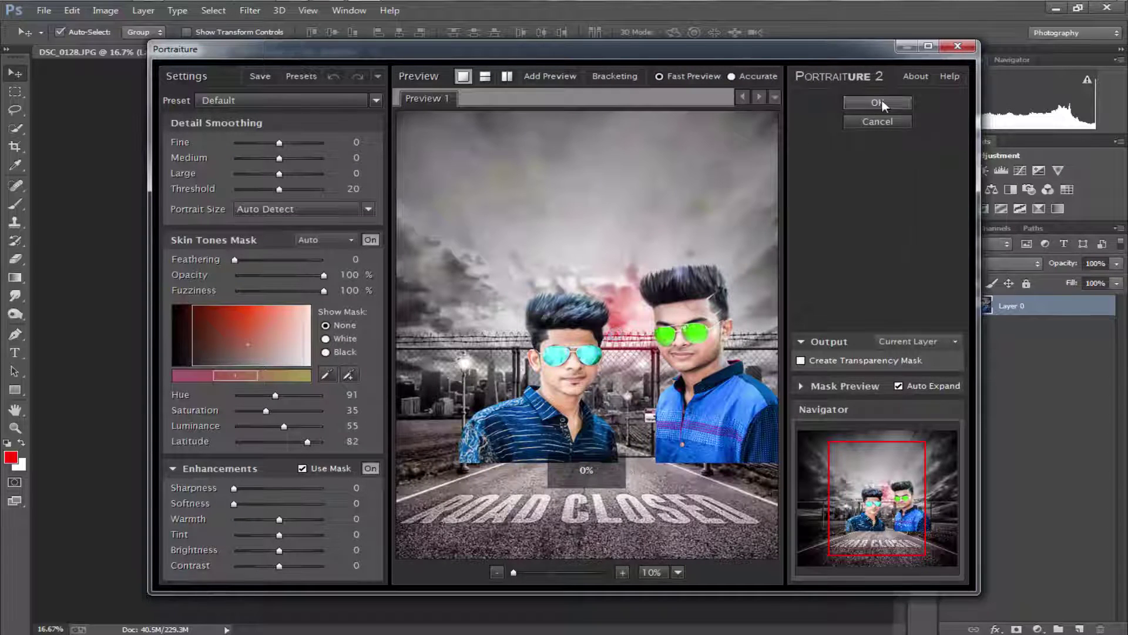
left_click(881, 99)
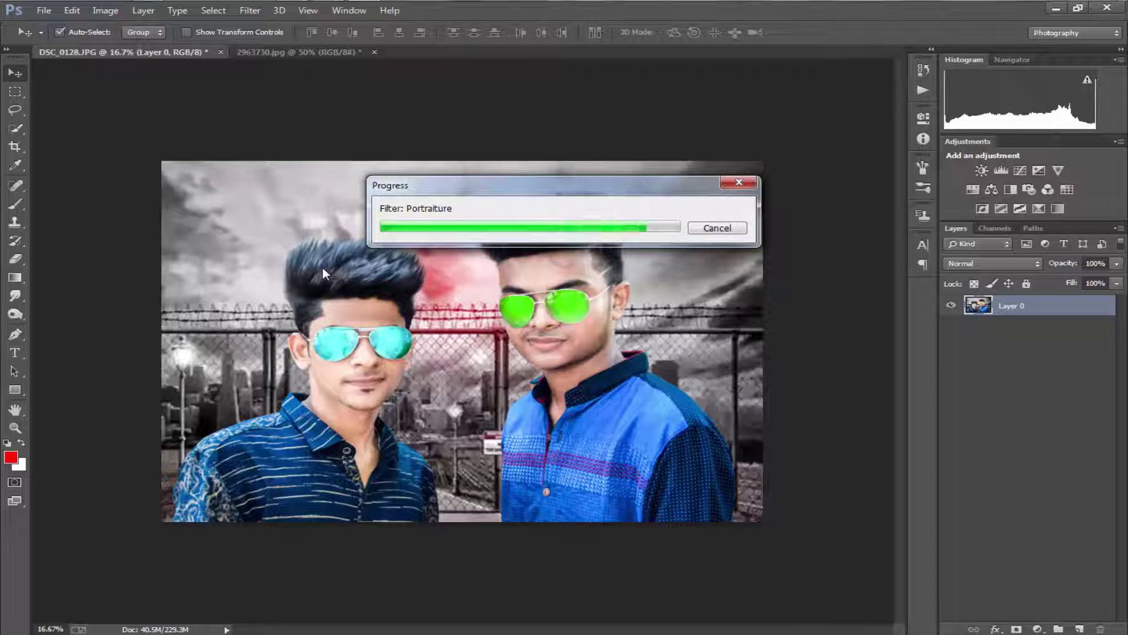
- Bring the brothers karan jahar logo PNG onto the DSC photo as Layer 1, then close the logo file
left_click(44, 10)
left_click(47, 39)
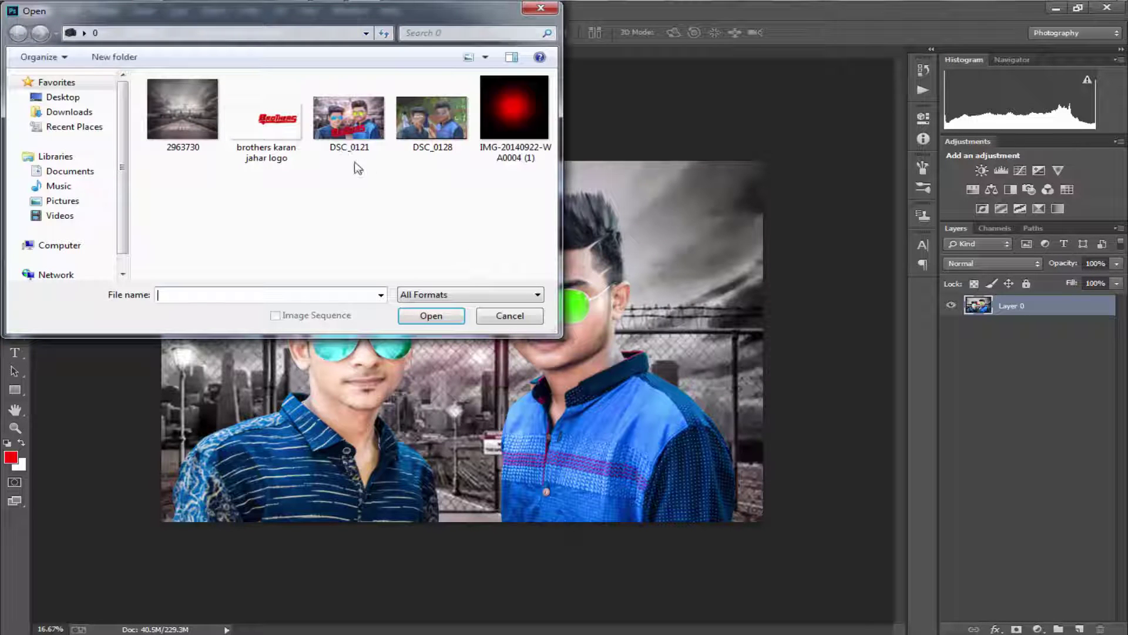
double_click(268, 128)
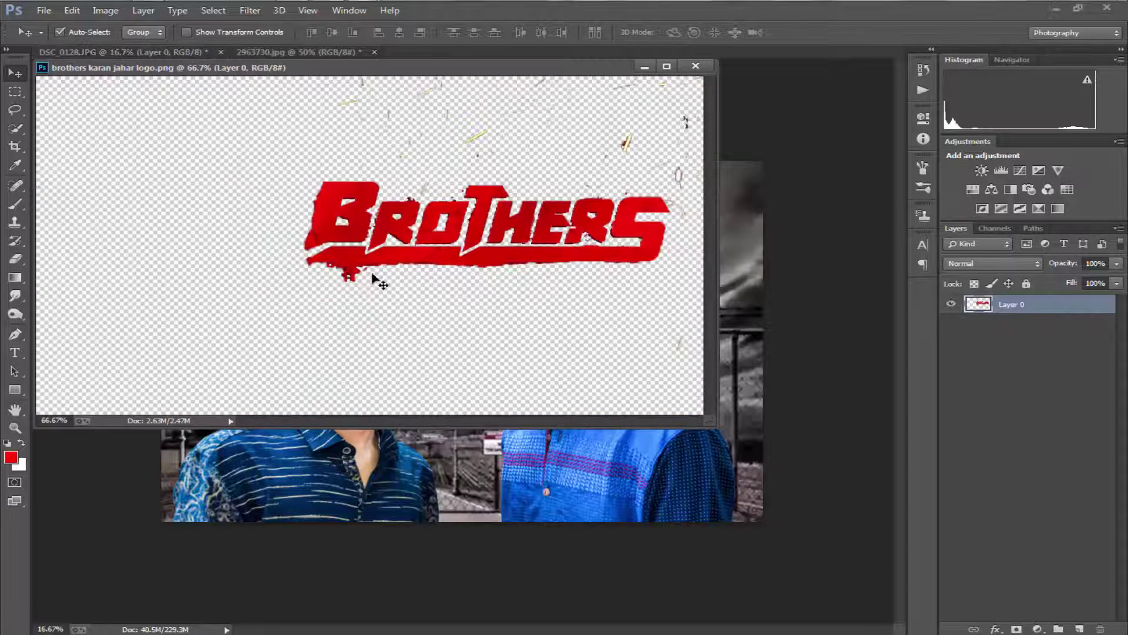
left_click_drag(356, 237, 563, 453)
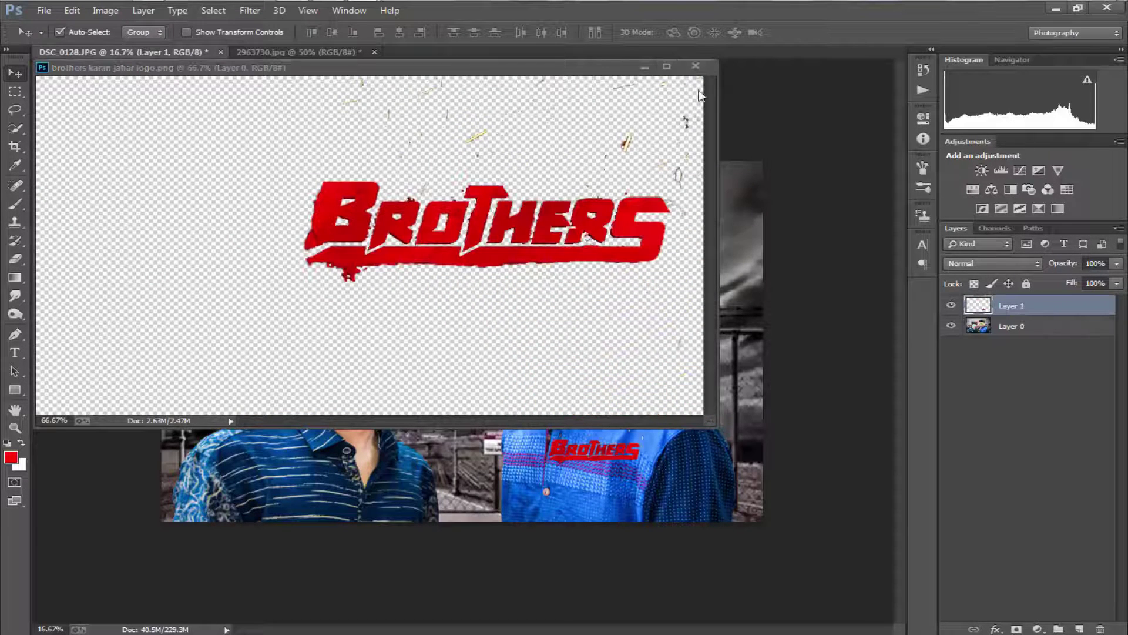
left_click(695, 66)
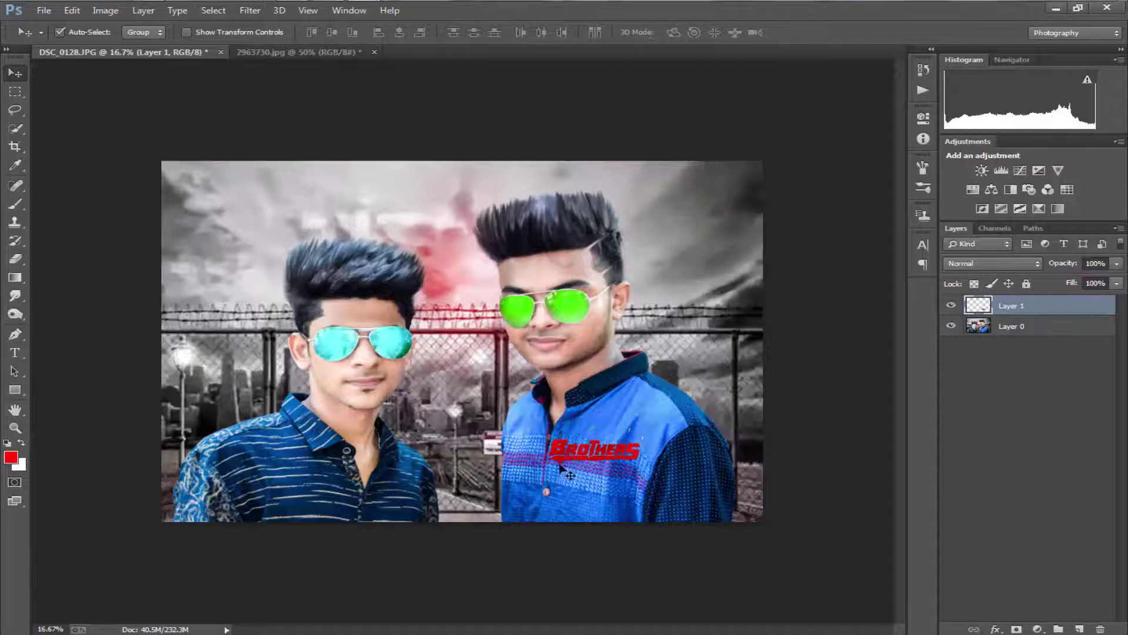
- Scale the BROTHERS logo to about 340% and position it lower-centre across both shirts
key("ctrl+t")
left_click_drag(648, 481, 764, 555)
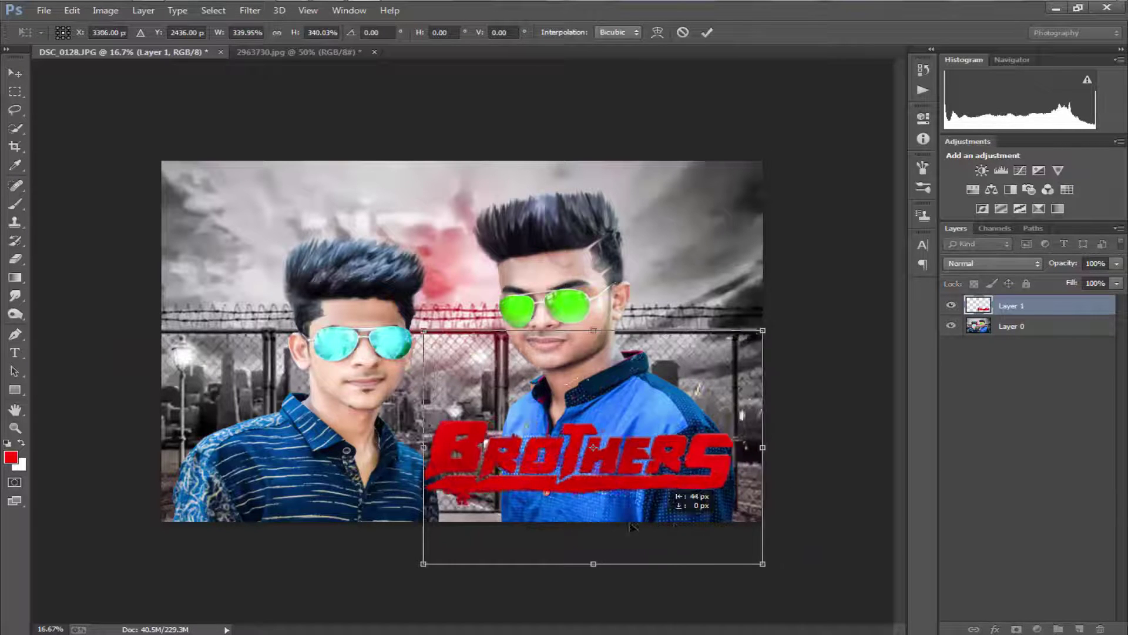
mouse_move(650, 533)
left_mouse_down()
mouse_move(553, 551)
mouse_move(549, 520)
left_mouse_up()
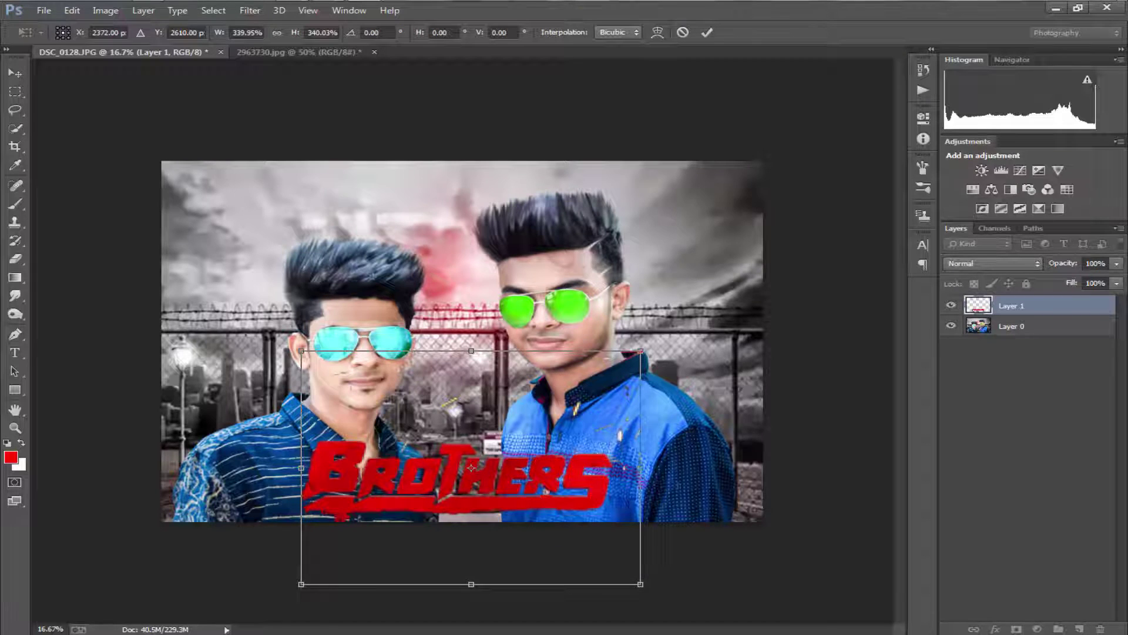
key("Return")
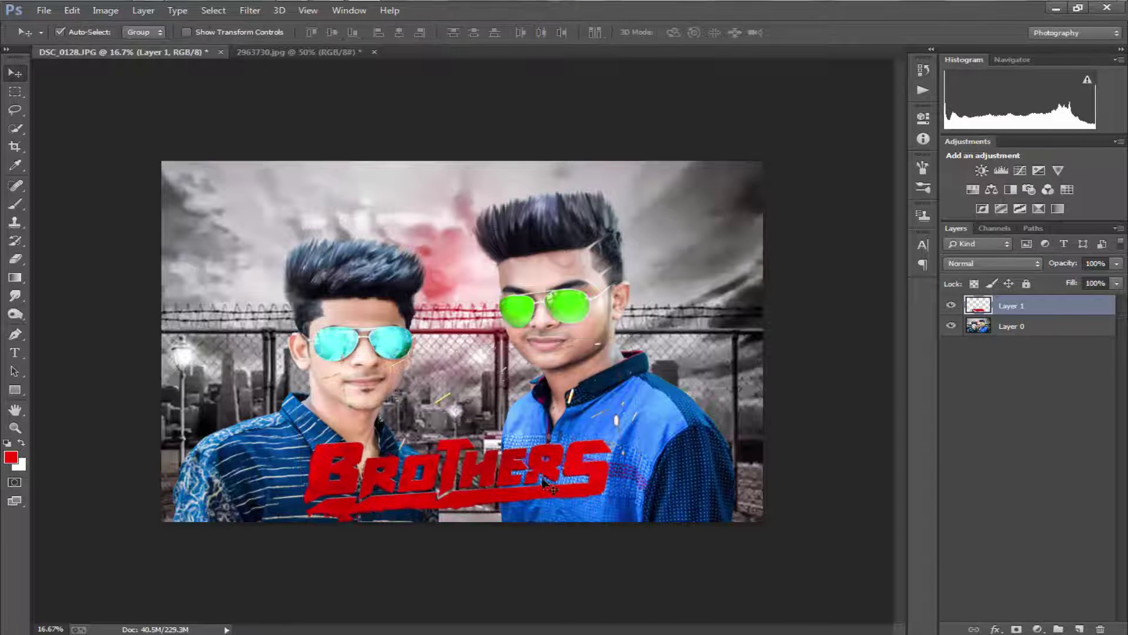
- Erase stray logo specks near the faces, shirt and fence, then merge logo and photo layers
left_click(15, 259)
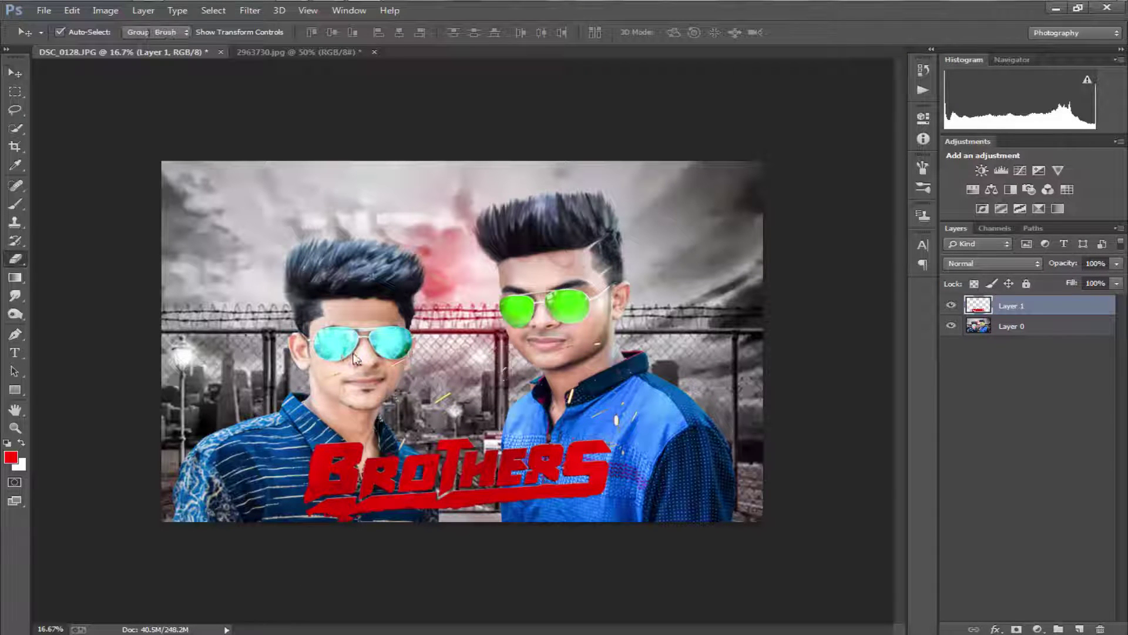
left_click_drag(348, 364, 572, 374)
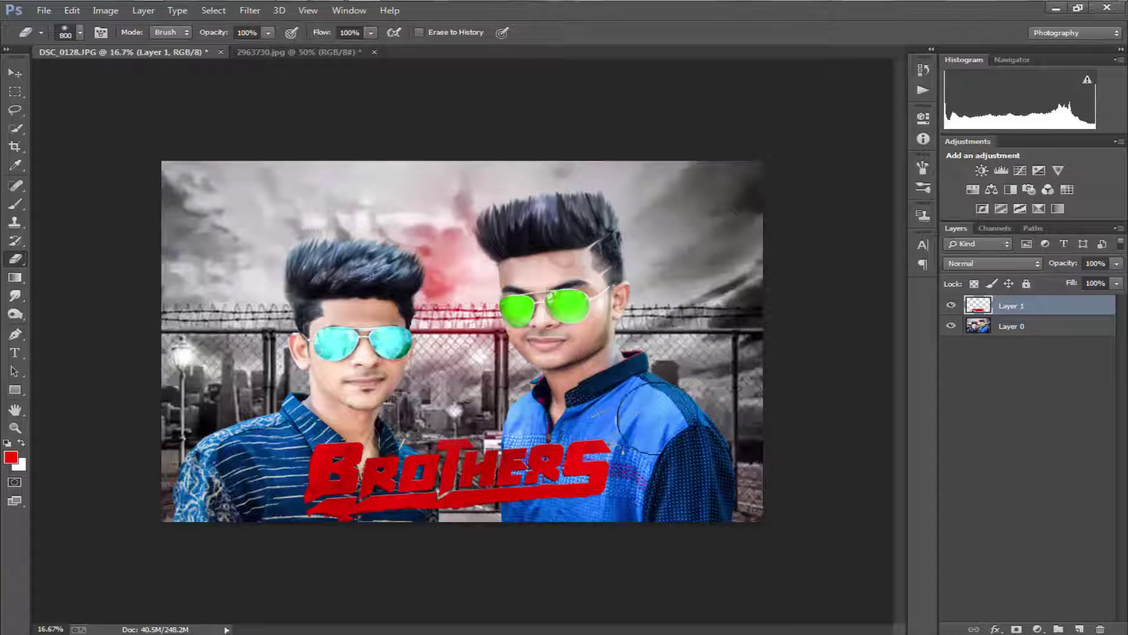
left_click_drag(621, 376, 647, 412)
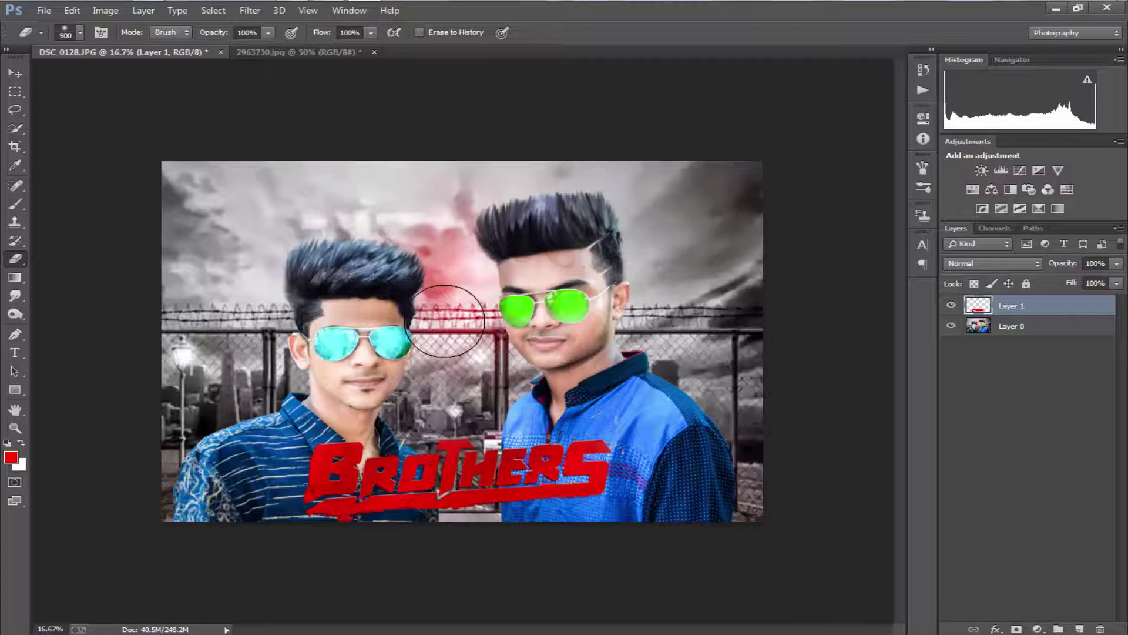
left_click(445, 320)
key("bracketleft")
key("bracketleft")
key("bracketleft")
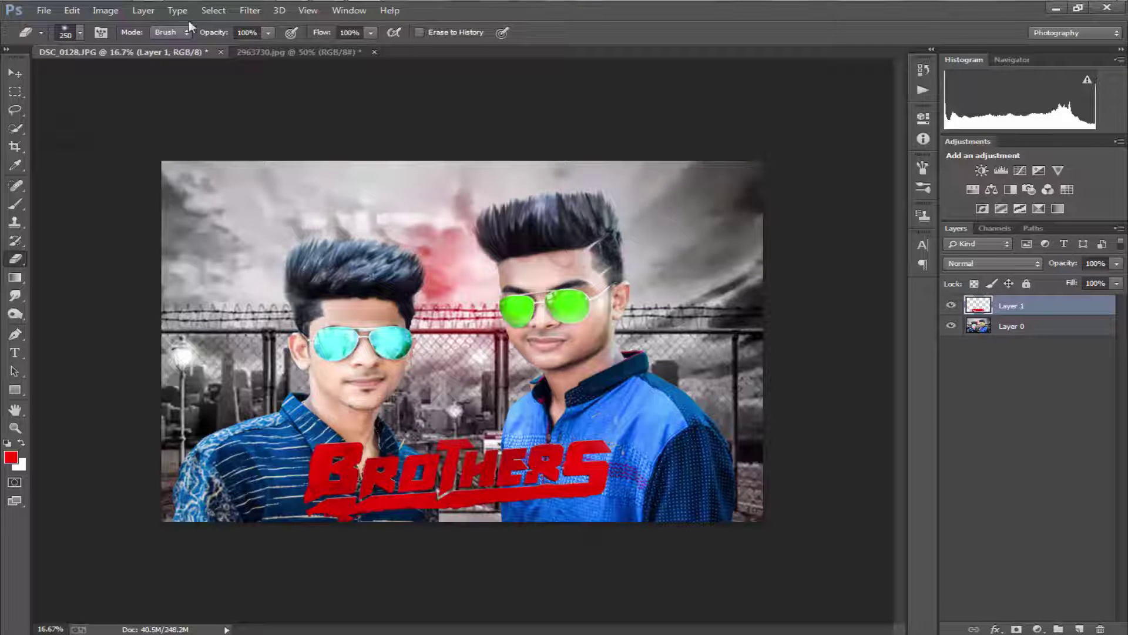
left_click(1027, 334, "shift")
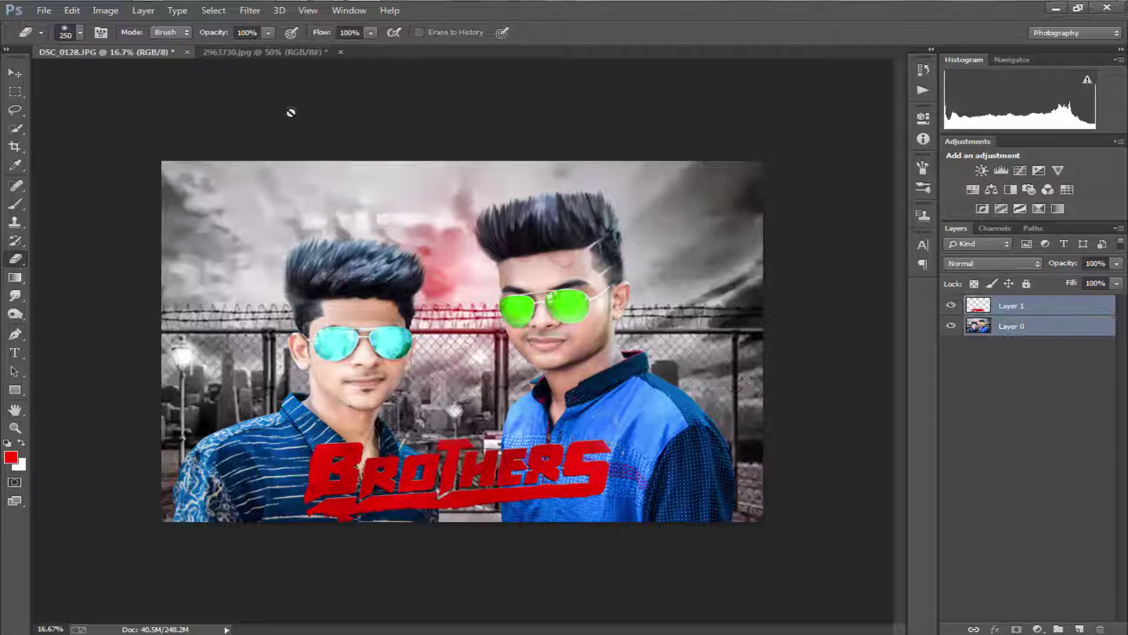
key("ctrl+e")
- Apply Color Efex Pro 4 Brilliance / Warmth, chosen after comparing it with Colorize and Bleach Bypass
left_click(245, 15)
mouse_move(278, 372)
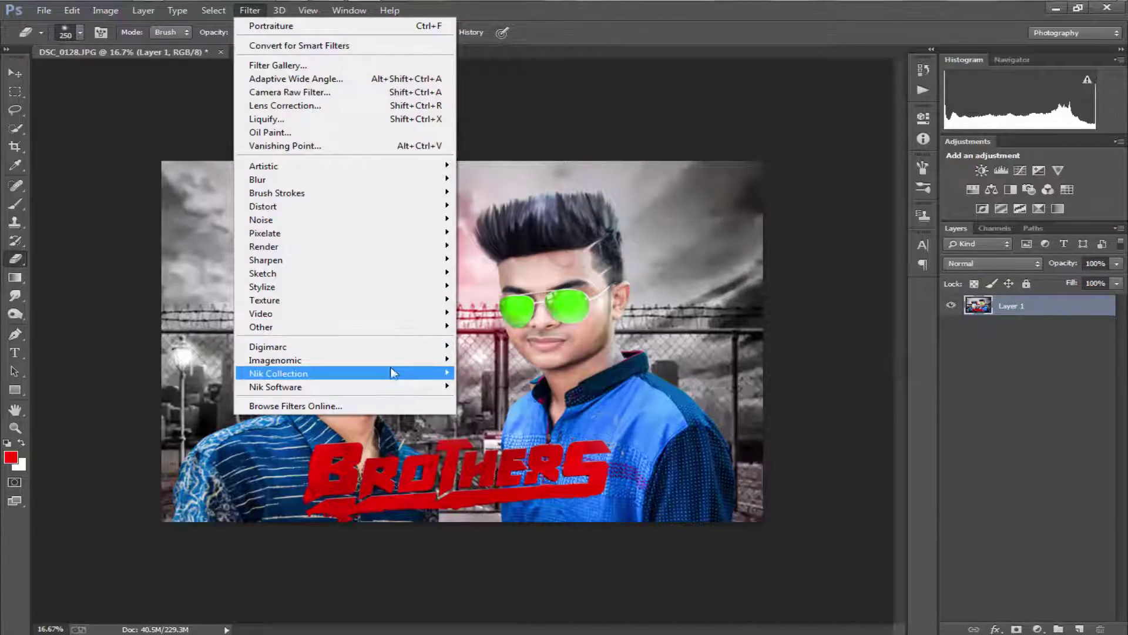
left_click(506, 372)
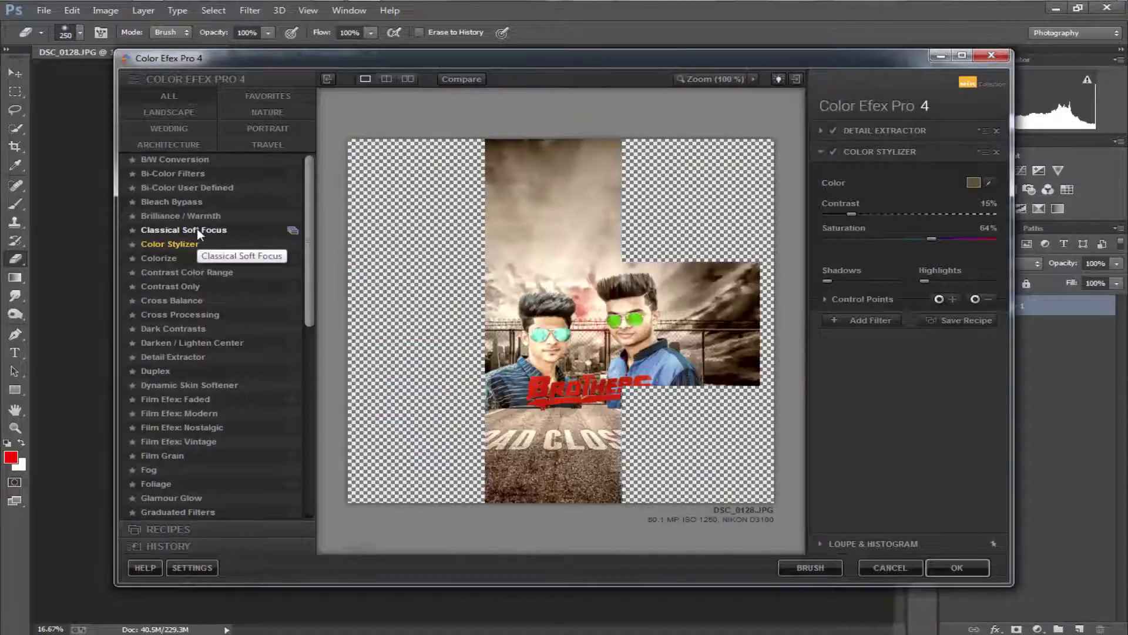
left_click(171, 258)
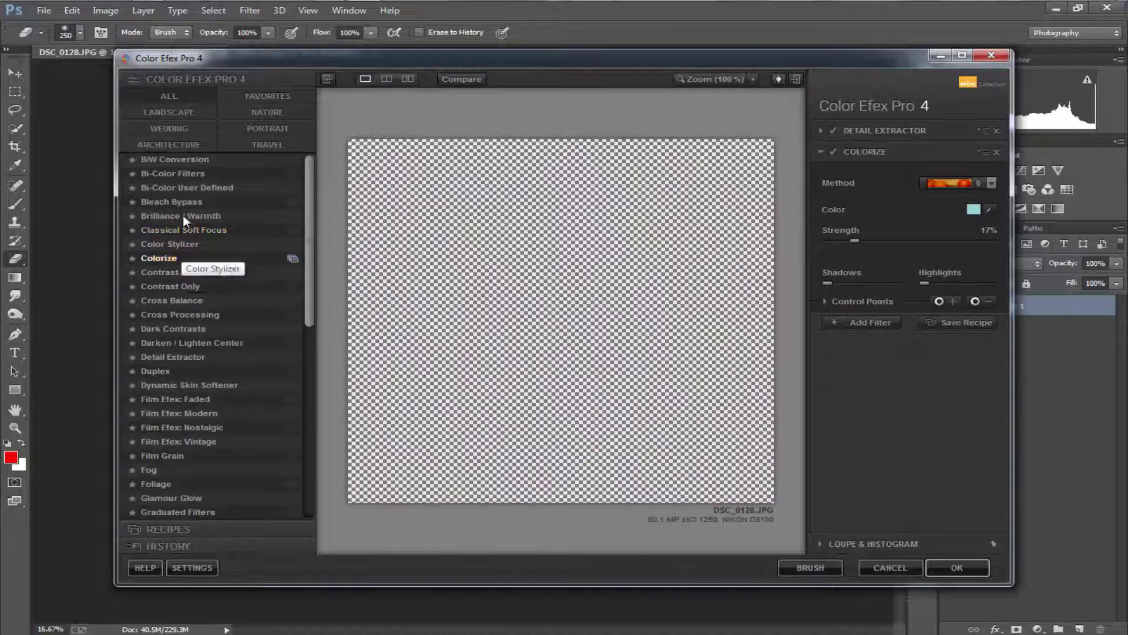
left_click(185, 217)
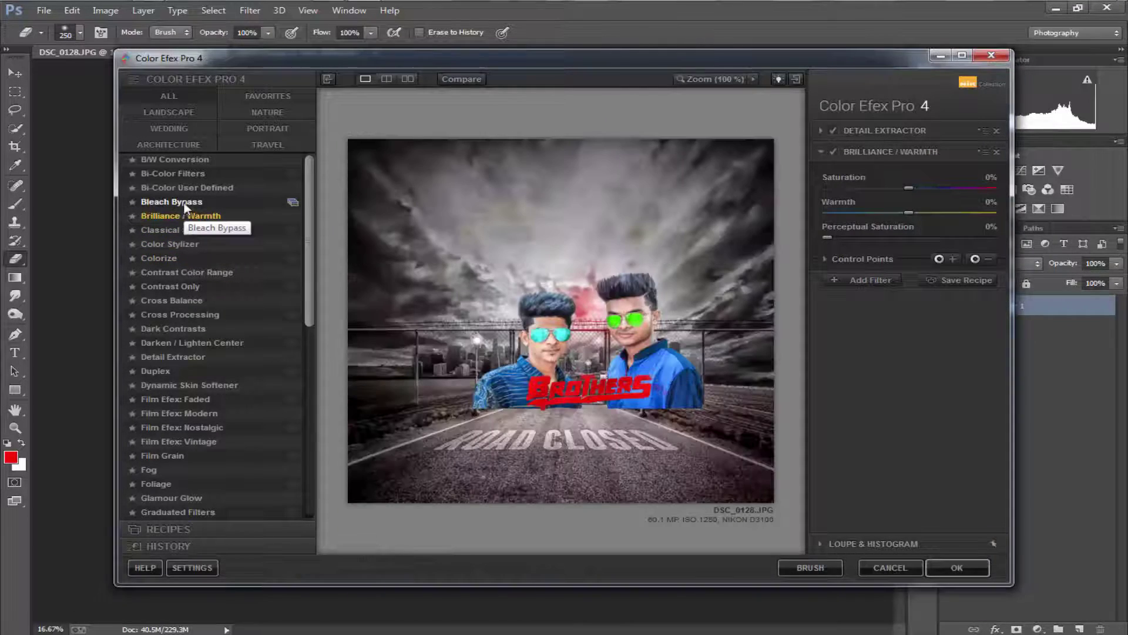
left_click(194, 203)
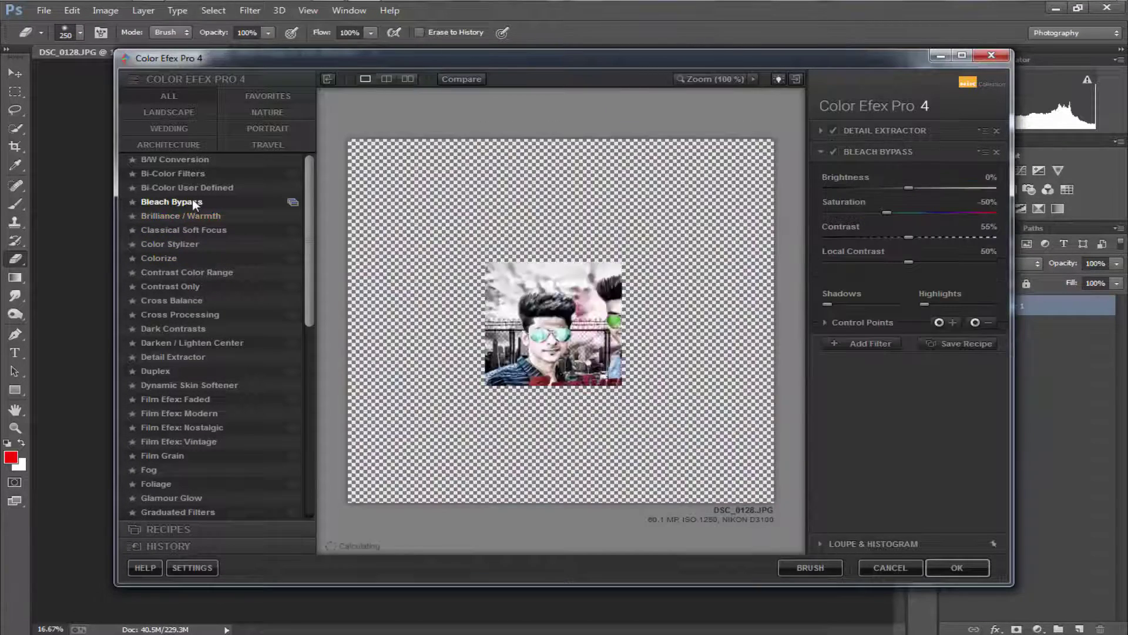
left_click(196, 215)
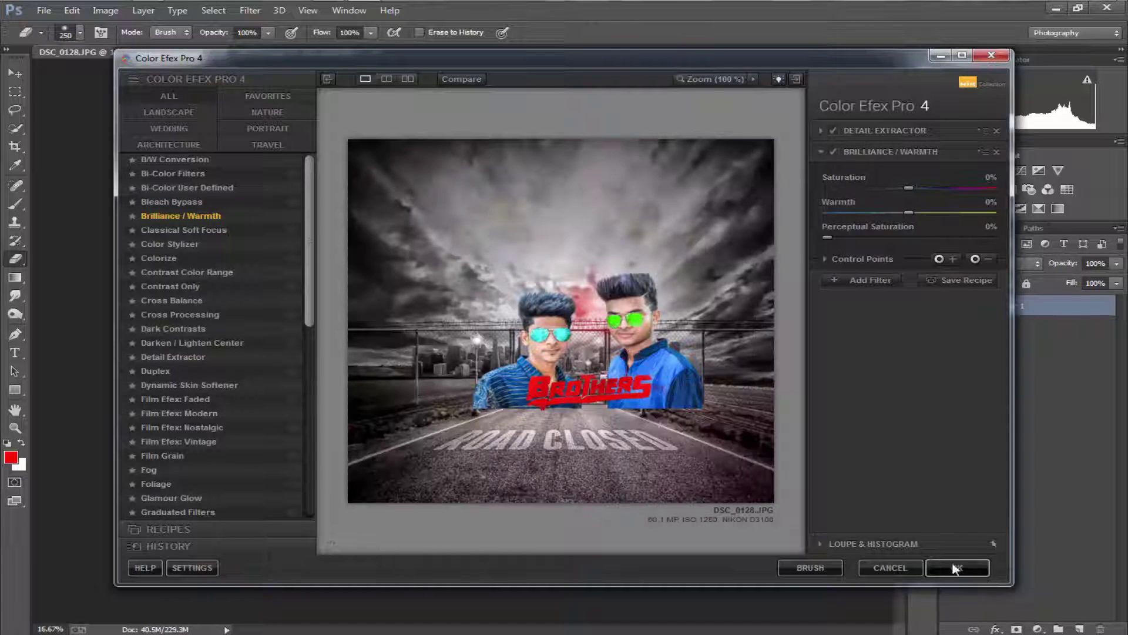
left_click(956, 566)
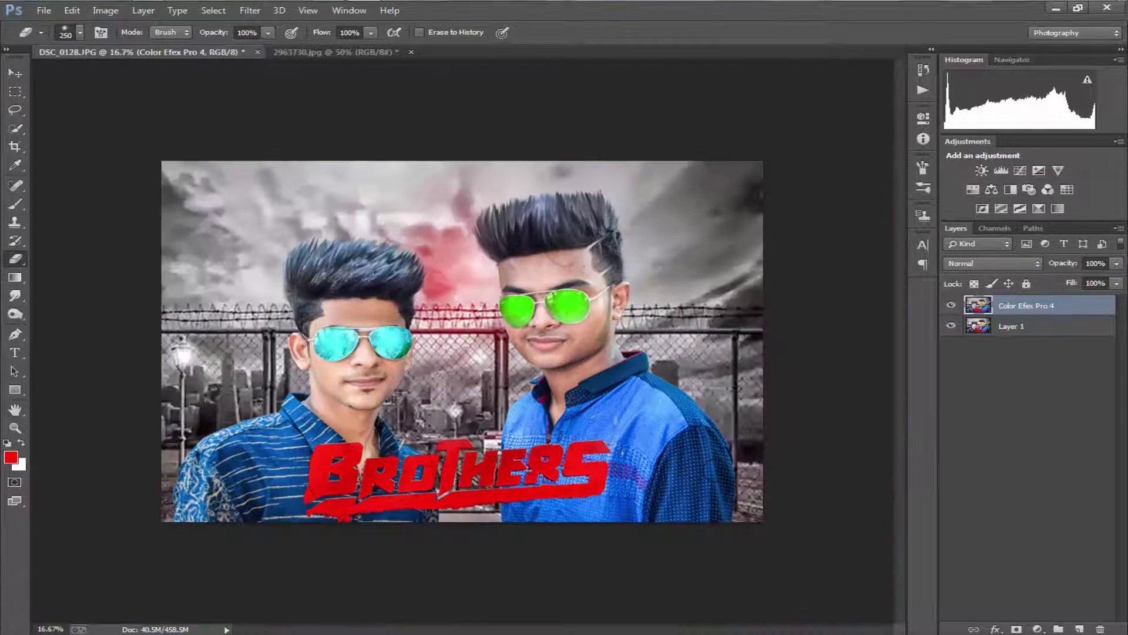
- Mask the effect layer and paint it partly off the faces with a 250 px brush at 48% opacity
left_click(1017, 629)
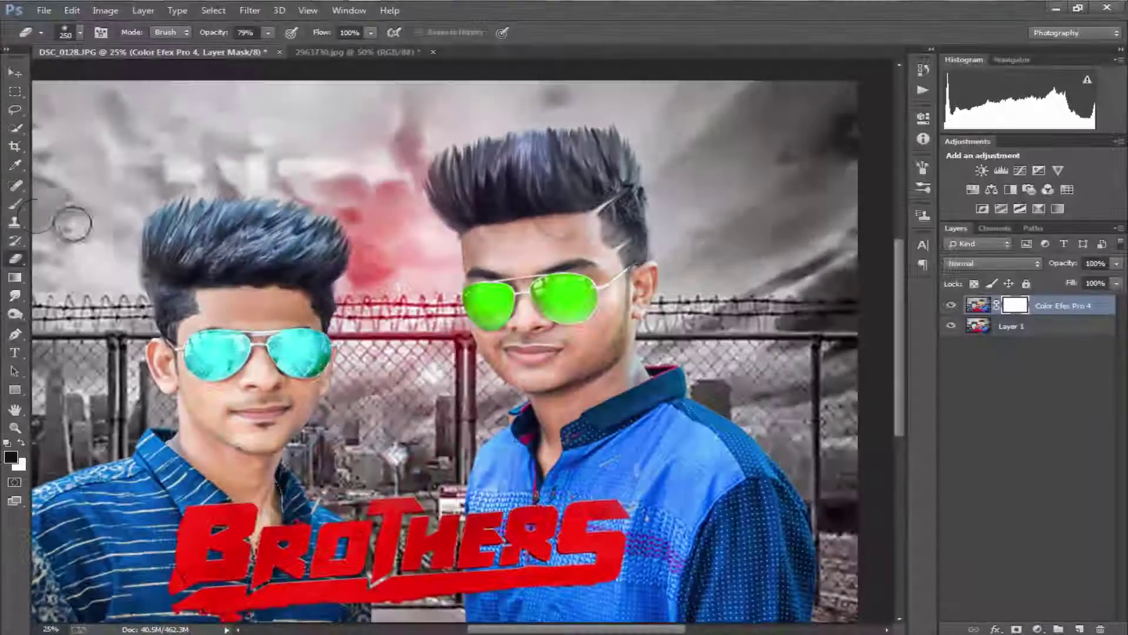
left_click(16, 204)
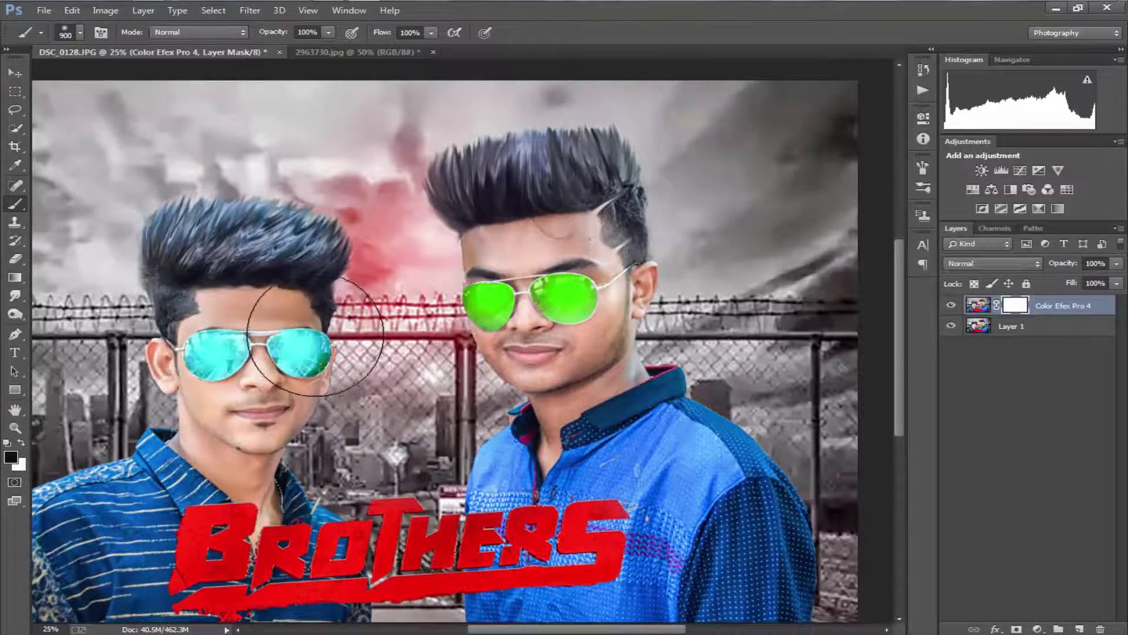
key("bracketleft")
key("bracketleft")
key("bracketleft")
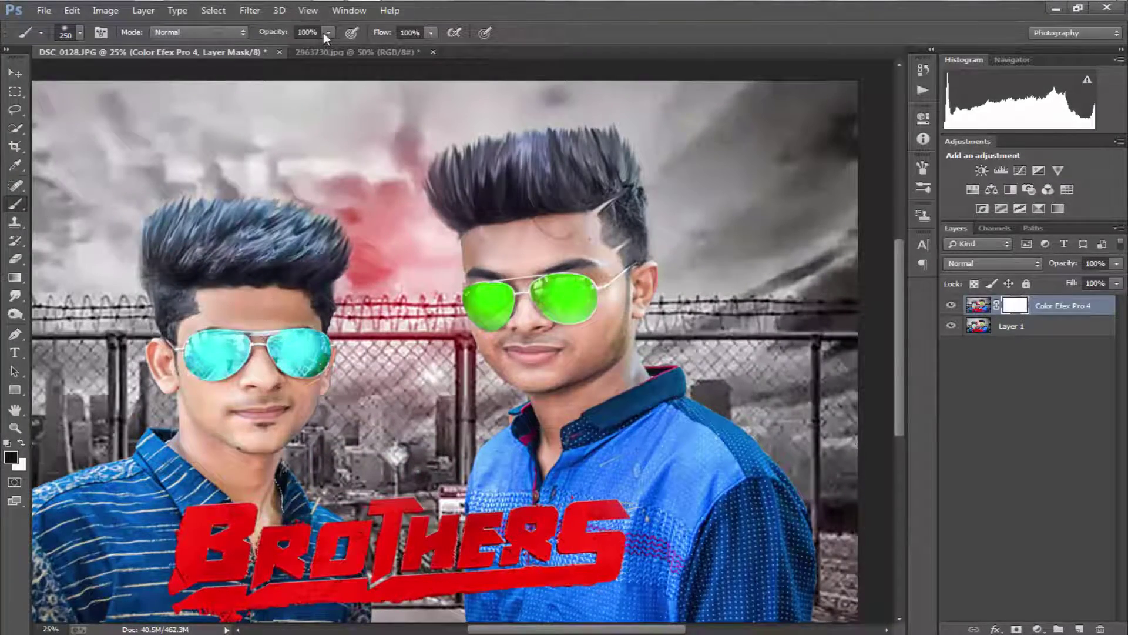
left_click_drag(324, 36, 288, 49)
left_click_drag(258, 300, 232, 377)
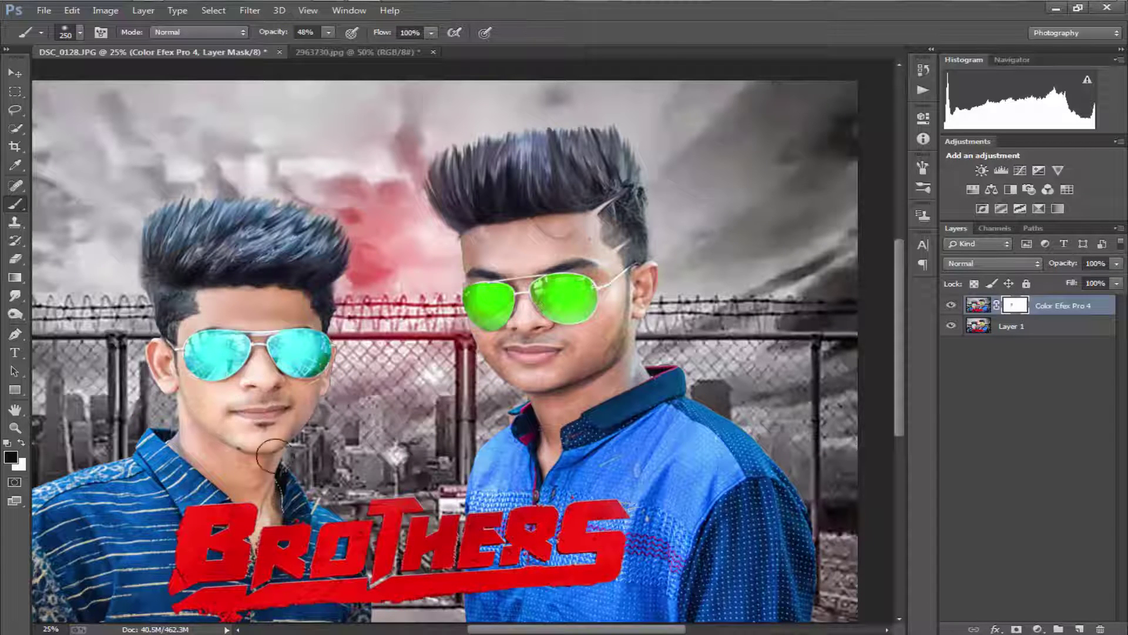
left_click_drag(274, 455, 291, 408)
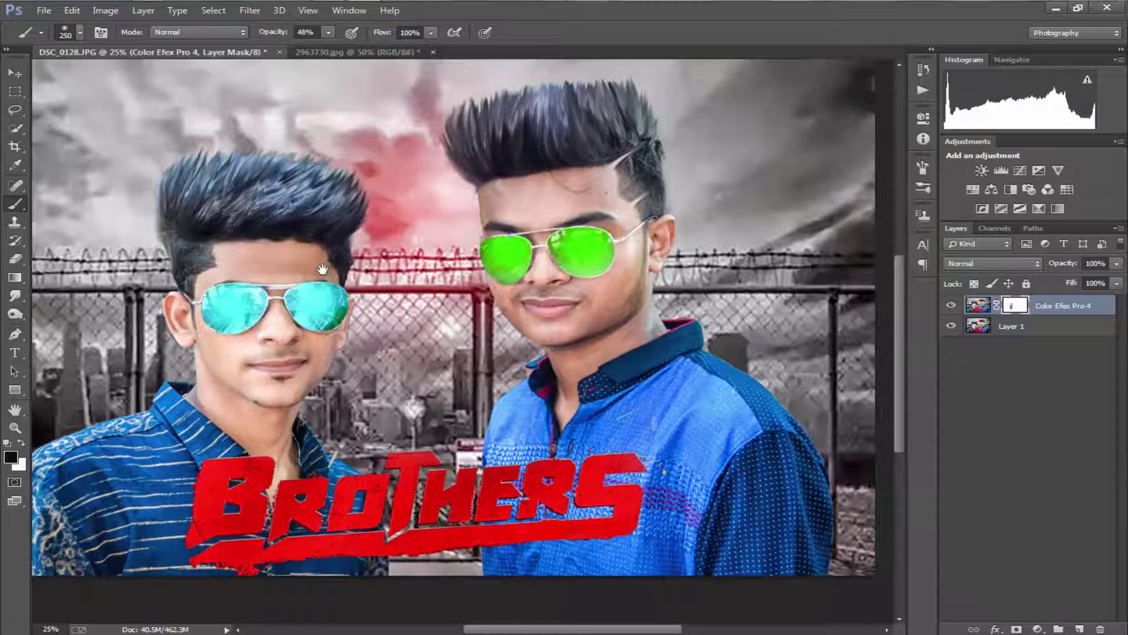
left_click_drag(322, 269, 308, 321)
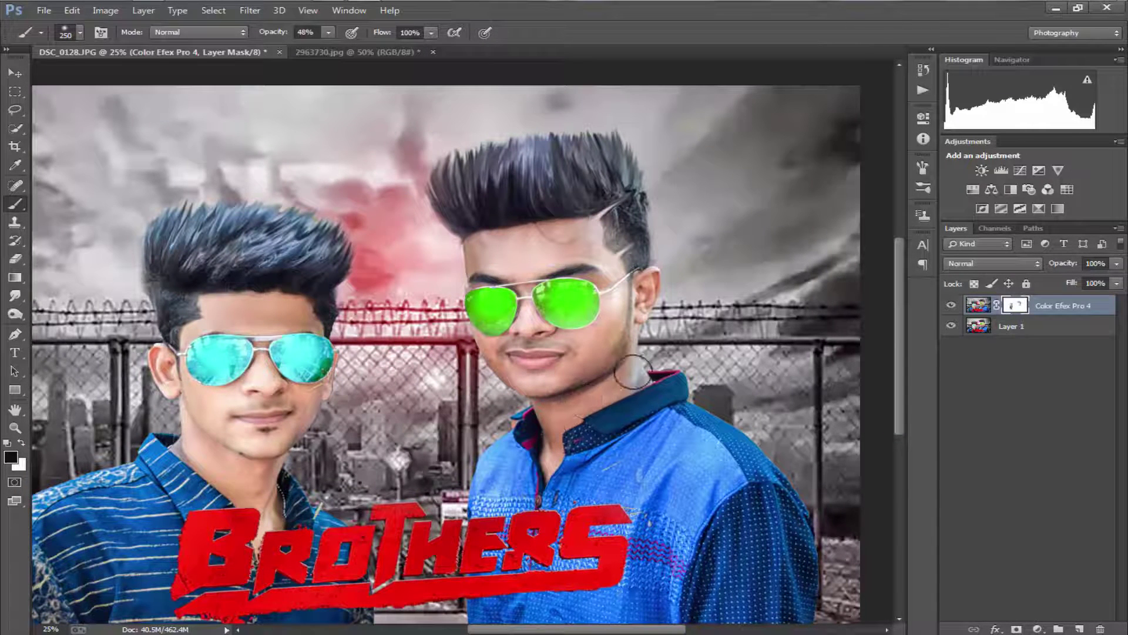
scroll(526, 312, "down", 1)
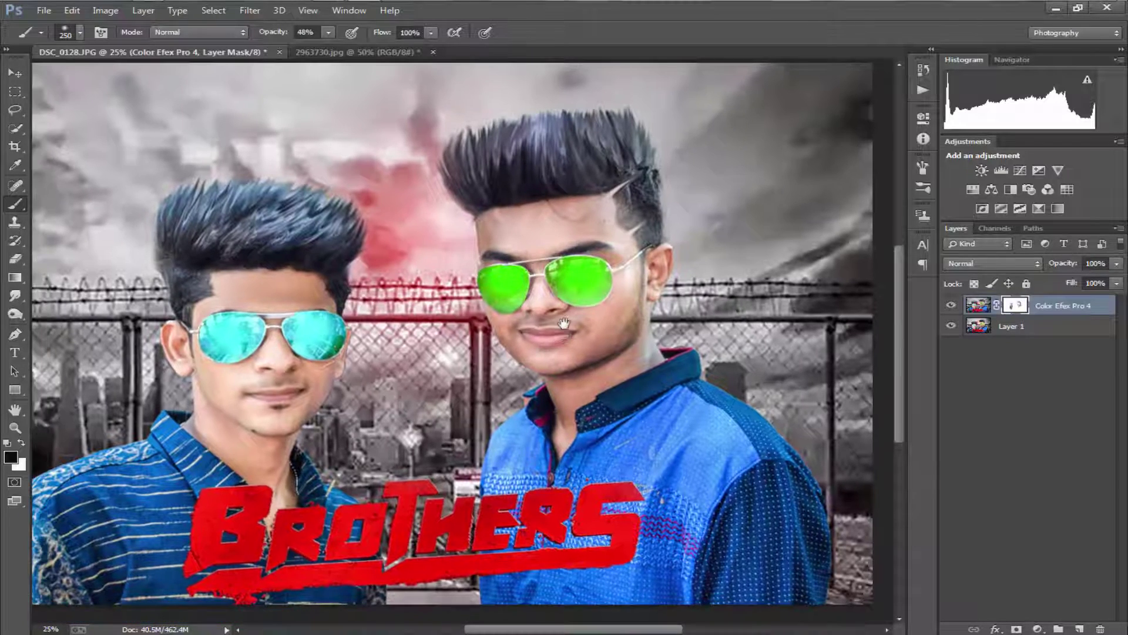
scroll(530, 282, "down", 1)
scroll(530, 282, "up", 1)
scroll(564, 317, "up", 1)
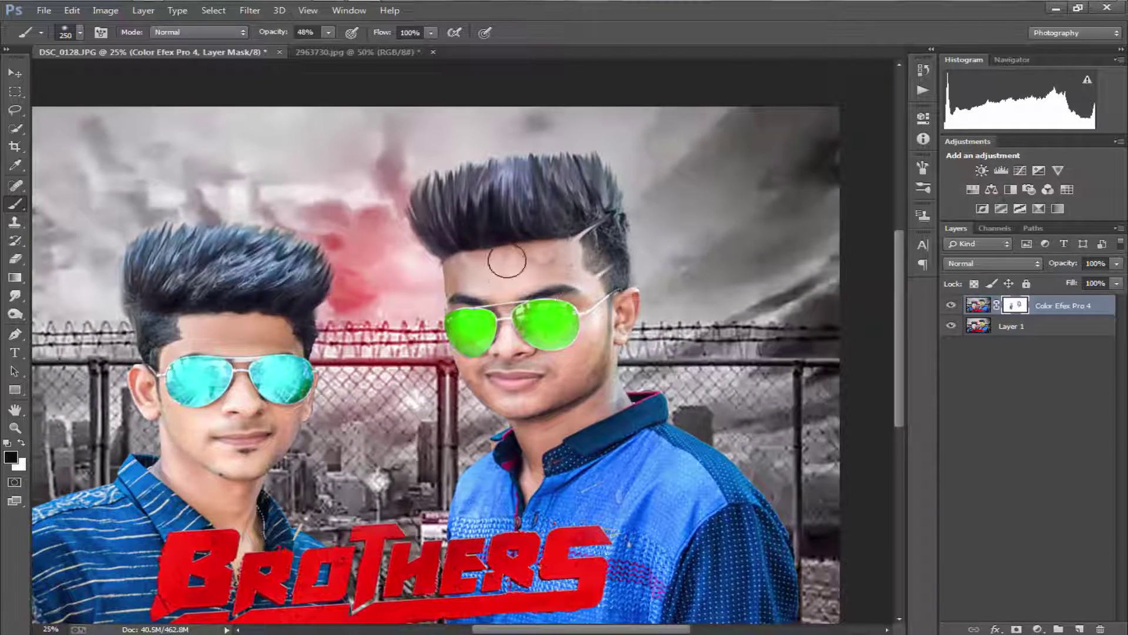
scroll(470, 355, "down", 2)
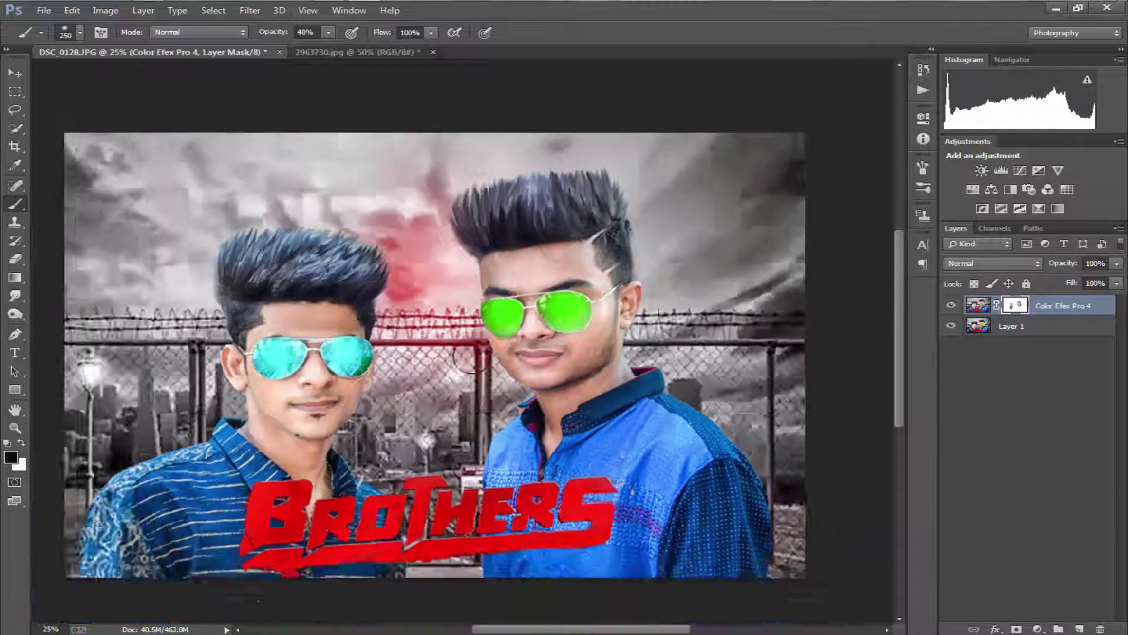
scroll(471, 356, "up", 1)
- Merge the masked Color Efex Pro 4 layer and Layer 1 into a single layer
left_click(1032, 327, "shift")
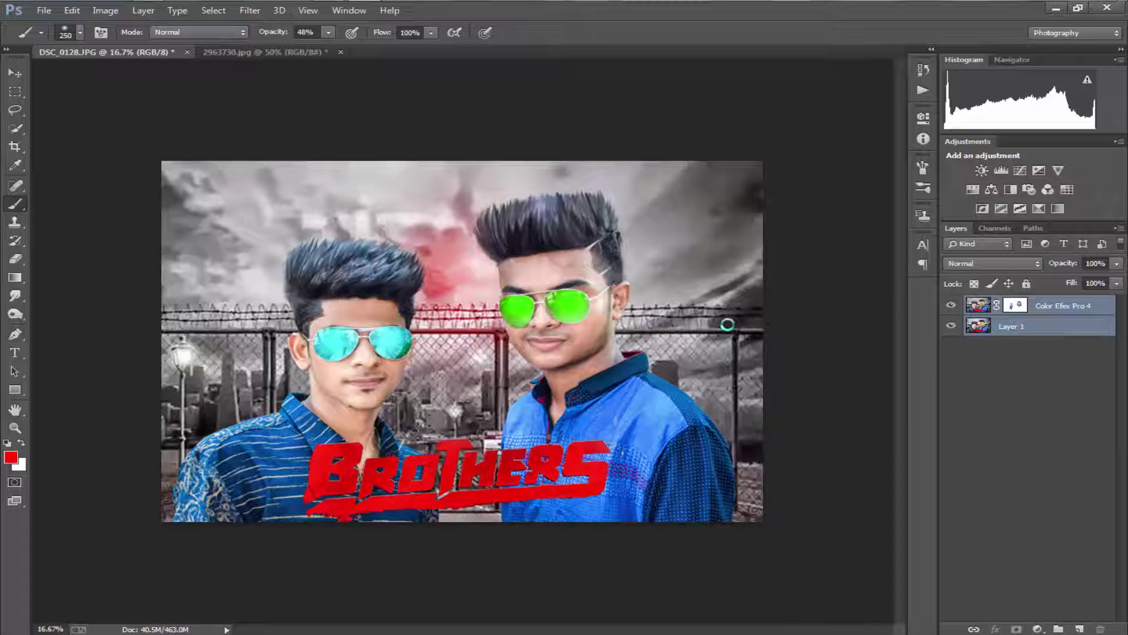
key("ctrl+e")
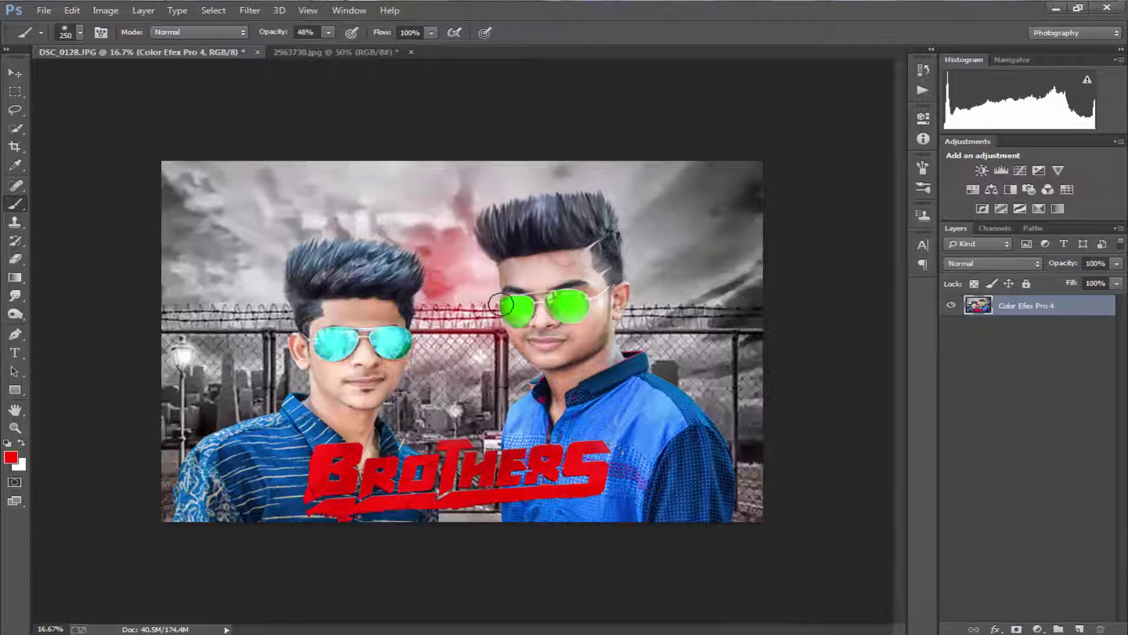
left_click(250, 10)
mouse_move(278, 373)
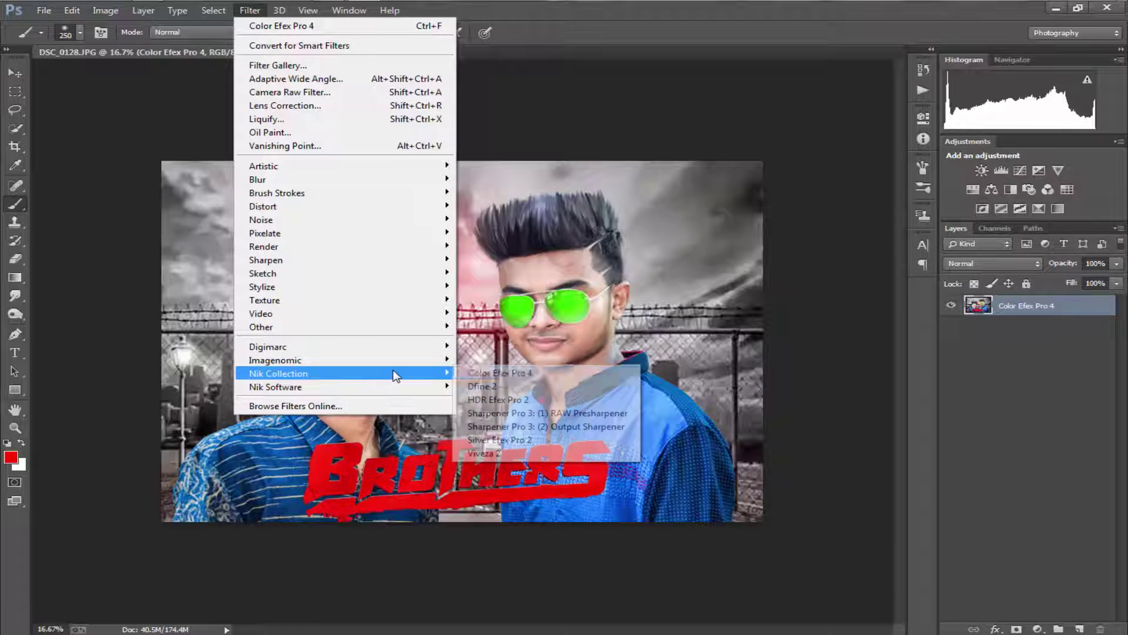
- Add Dark Contrasts to a new Color Efex Pro 4 stack, preferred over Darken / Lighten Center, and apply it
left_click(513, 373)
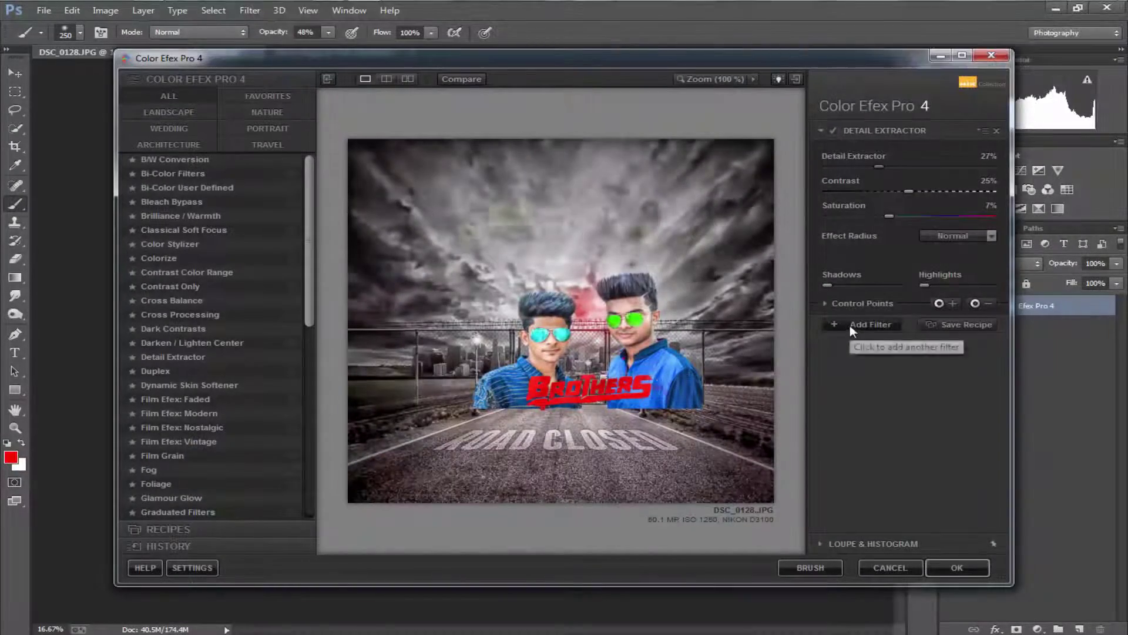
left_click(849, 326)
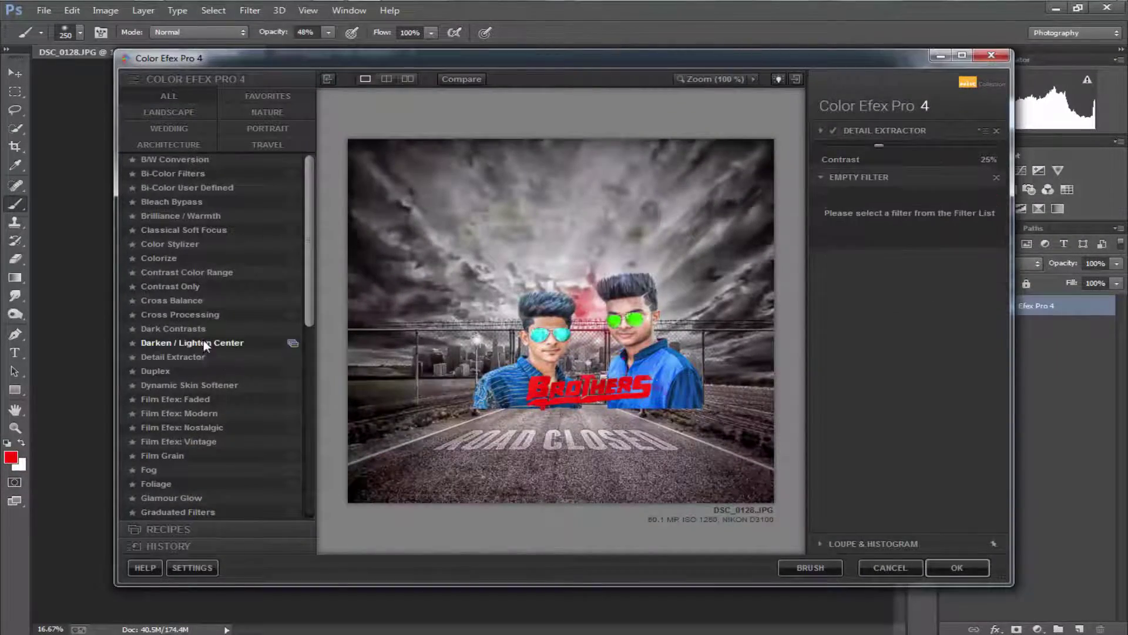
left_click(204, 342)
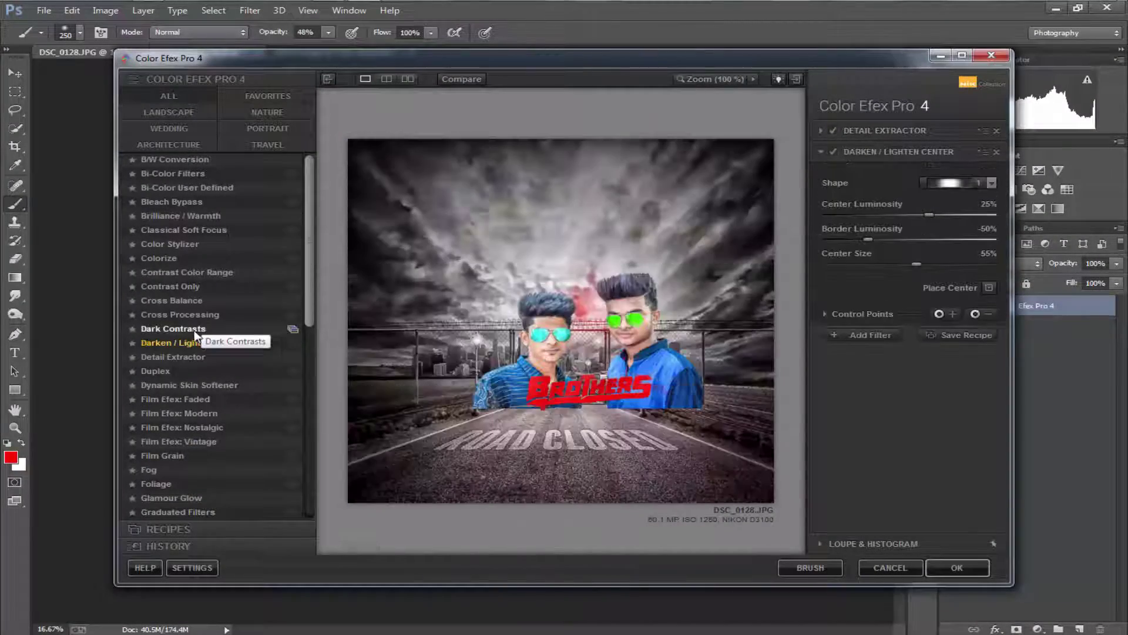
left_click(187, 328)
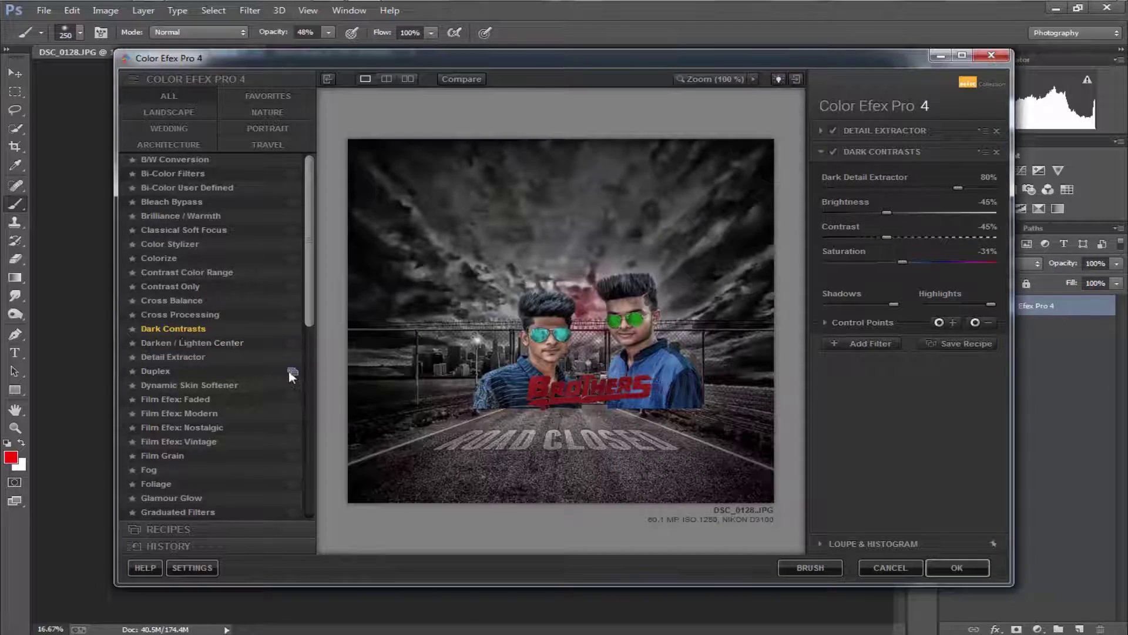
left_click(231, 343)
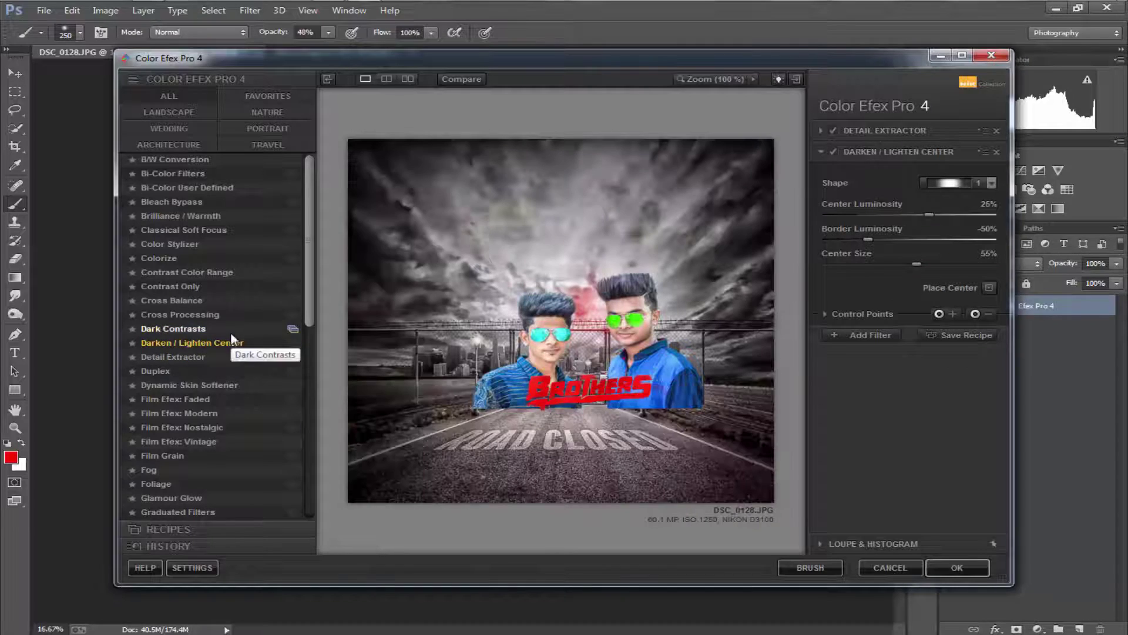
left_click(232, 331)
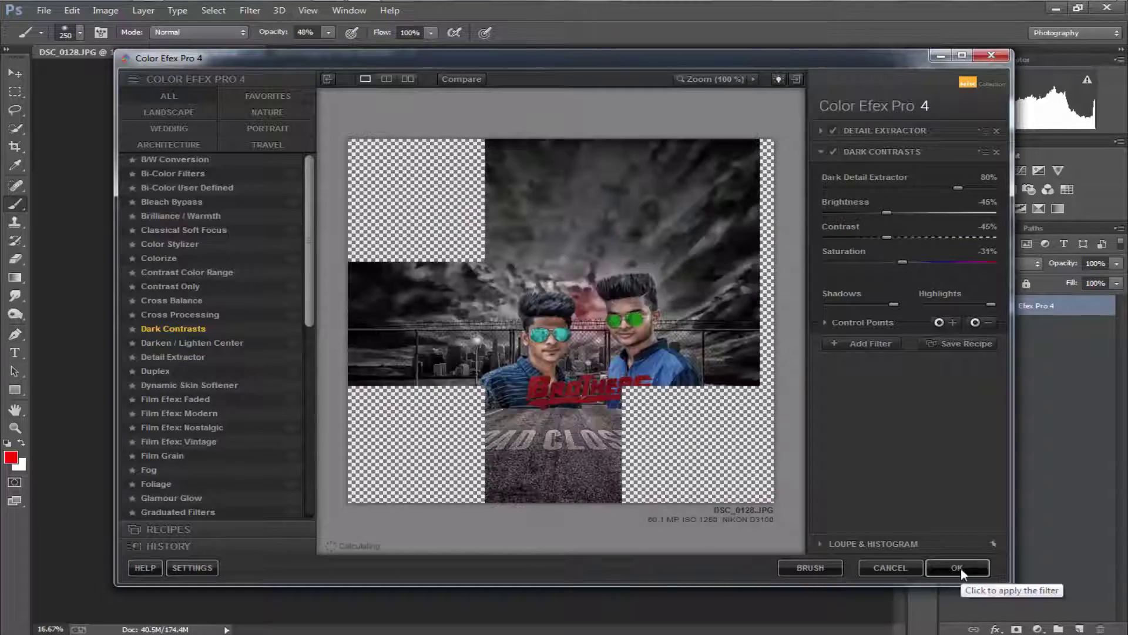
left_click(961, 569)
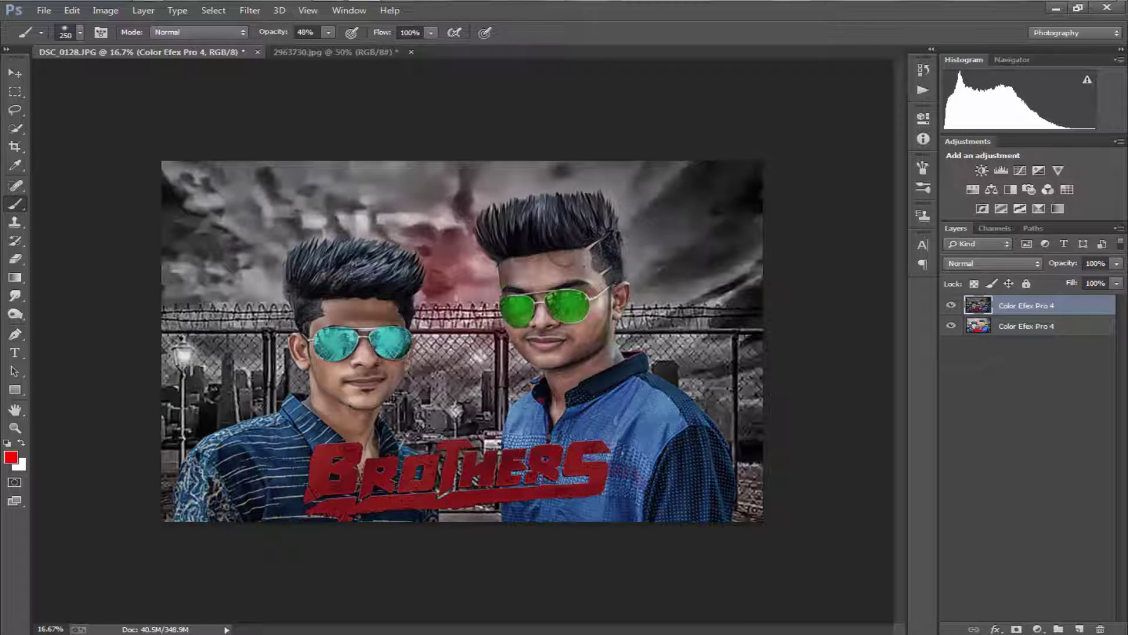
- Add a layer mask to the new Color Efex Pro 4 layer and begin softening the effect on the faces
key("ctrl+plus")
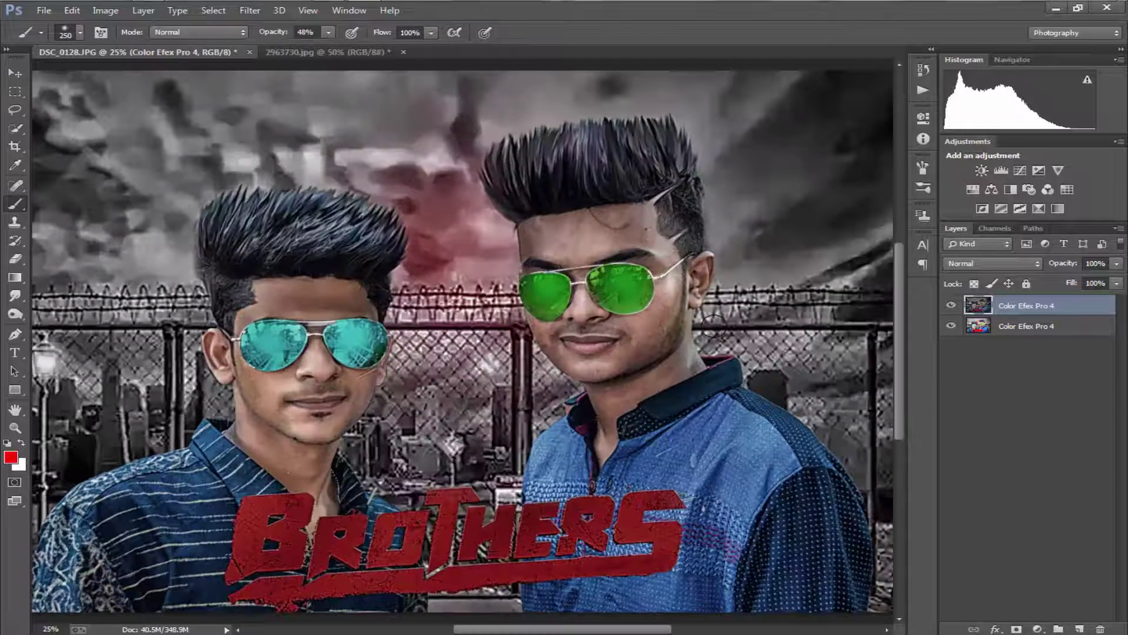
left_click(1016, 629)
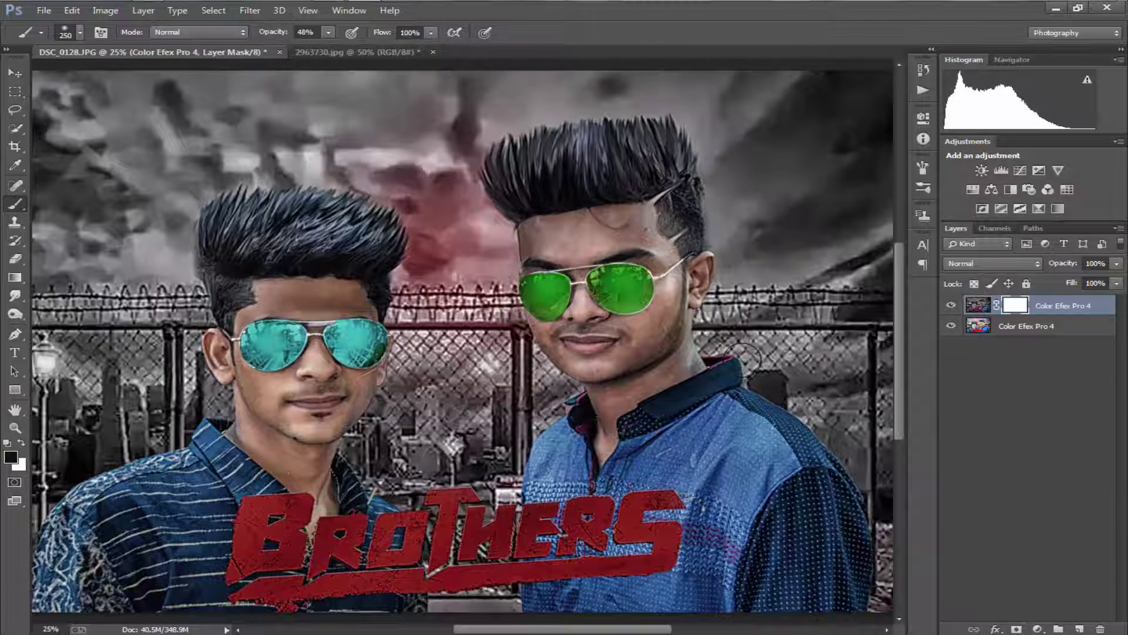
key("ctrl+minus")
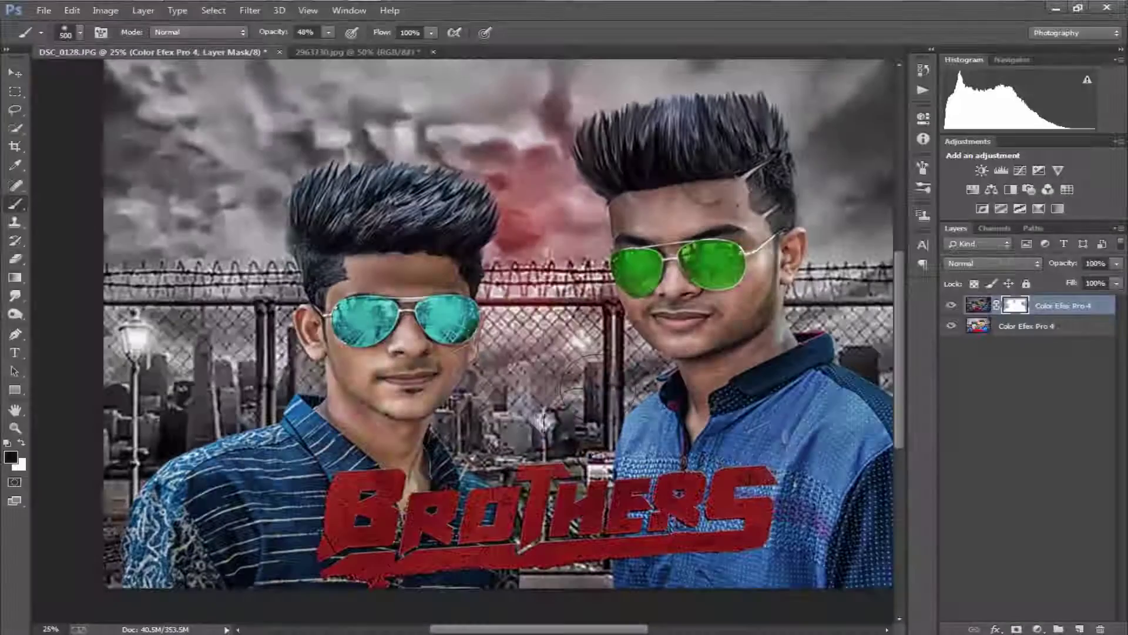
mouse_move(567, 507)
left_mouse_down()
mouse_move(589, 357)
mouse_move(602, 506)
left_mouse_up()
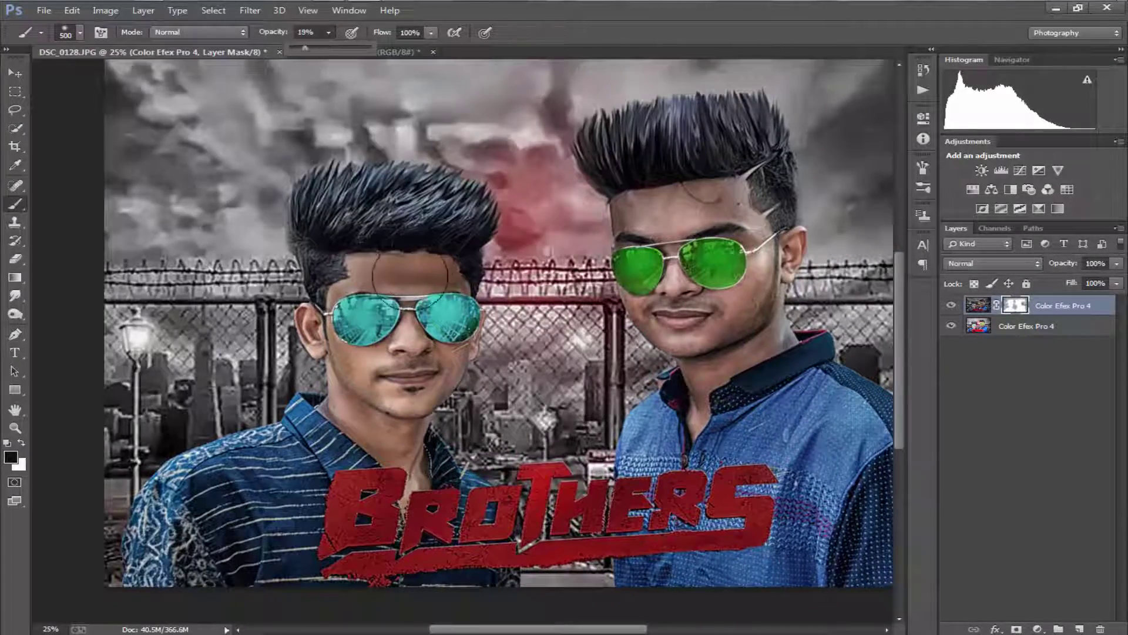
left_click_drag(411, 274, 407, 282)
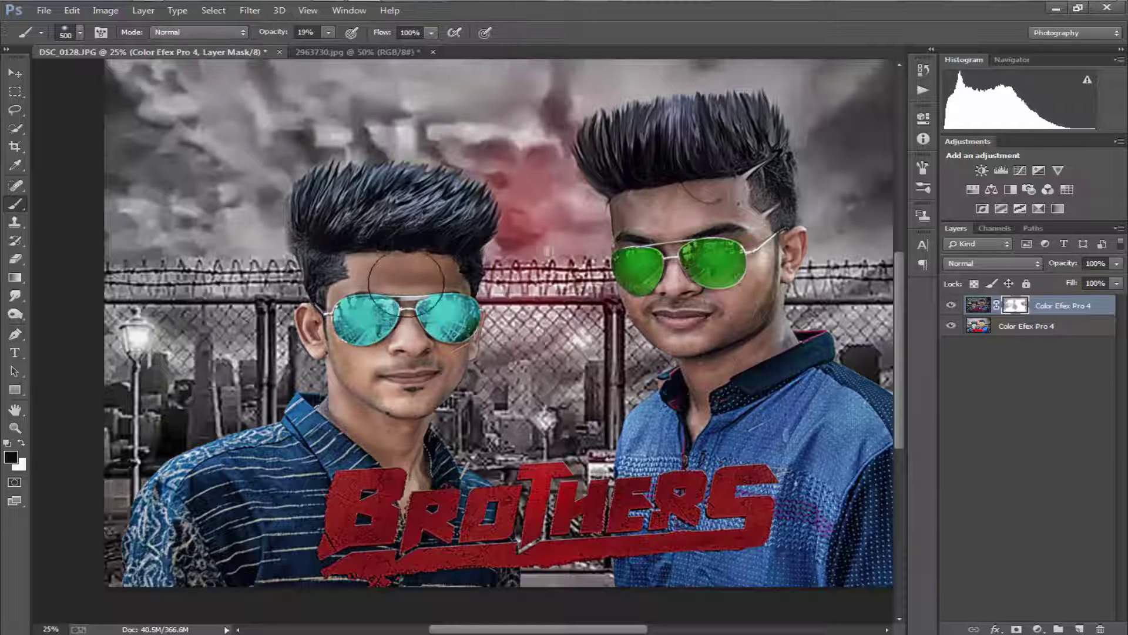
- With a 300 px brush at 55% opacity, blend the effect into both faces and the left sunglasses
key("bracketleft")
key("bracketleft")
key("5")
key("5")
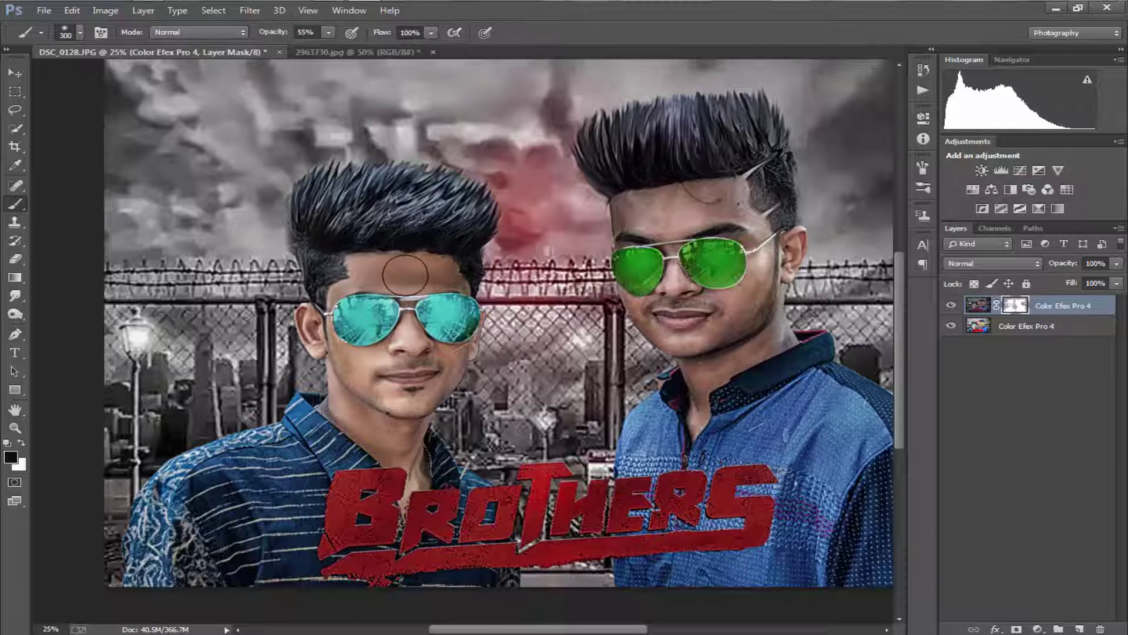
mouse_move(405, 275)
left_mouse_down()
mouse_move(376, 360)
mouse_move(414, 483)
left_mouse_up()
scroll(350, 382, "down", 1)
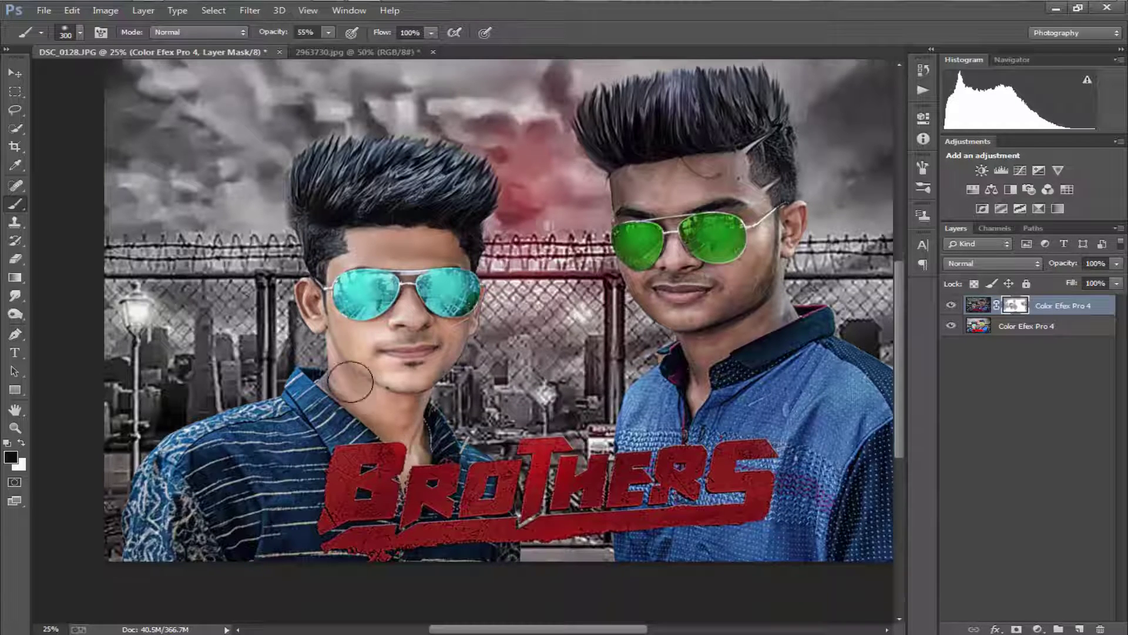
scroll(351, 382, "up", 2)
mouse_move(415, 272)
left_mouse_down()
mouse_move(435, 344)
mouse_move(329, 335)
mouse_move(218, 379)
left_mouse_up()
mouse_move(593, 276)
left_mouse_down()
mouse_move(511, 288)
mouse_move(624, 330)
mouse_move(623, 381)
mouse_move(564, 464)
mouse_move(641, 382)
mouse_move(535, 373)
mouse_move(511, 306)
mouse_move(564, 265)
mouse_move(623, 317)
mouse_move(611, 310)
left_mouse_up()
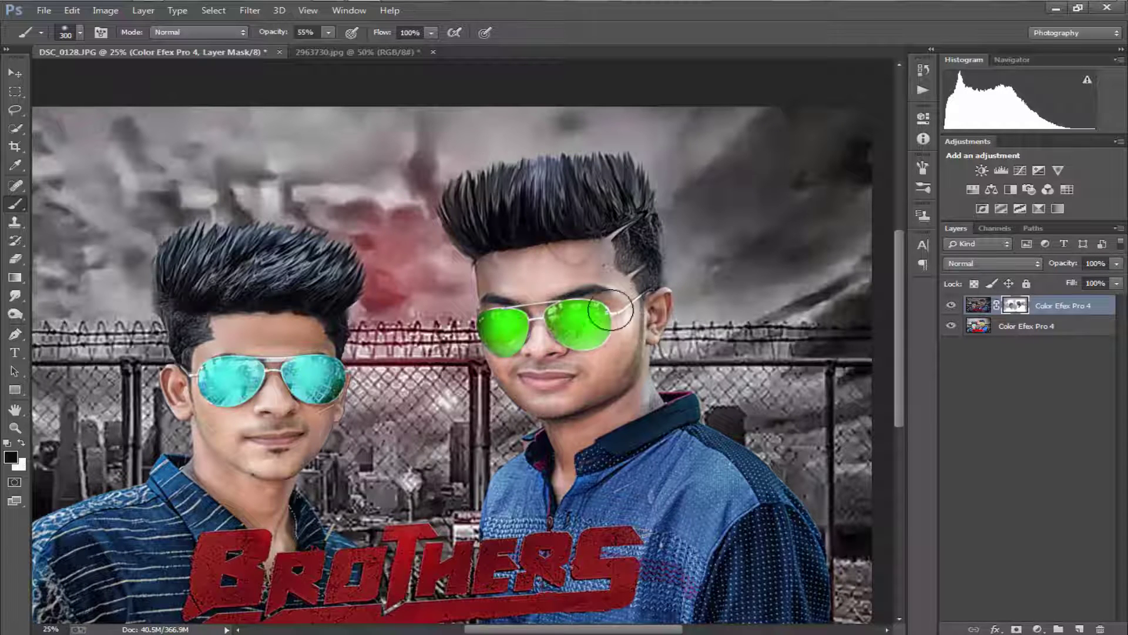
scroll(611, 310, "up", 2)
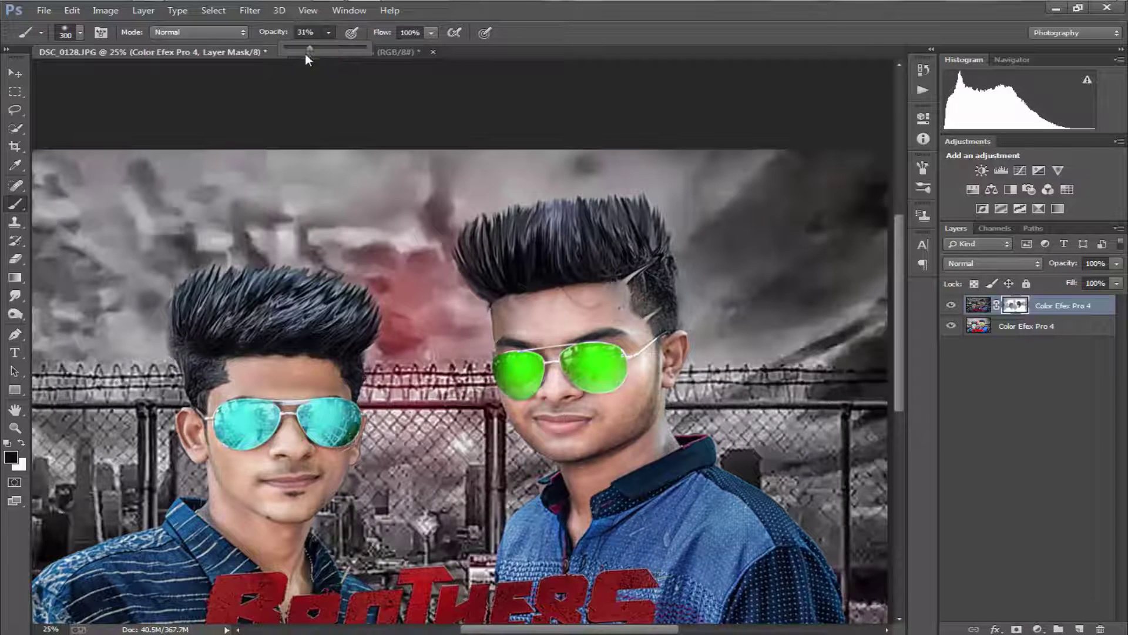
- At 31% brush opacity, brighten the right man's blue shirt up to his shoulder
left_click(305, 55)
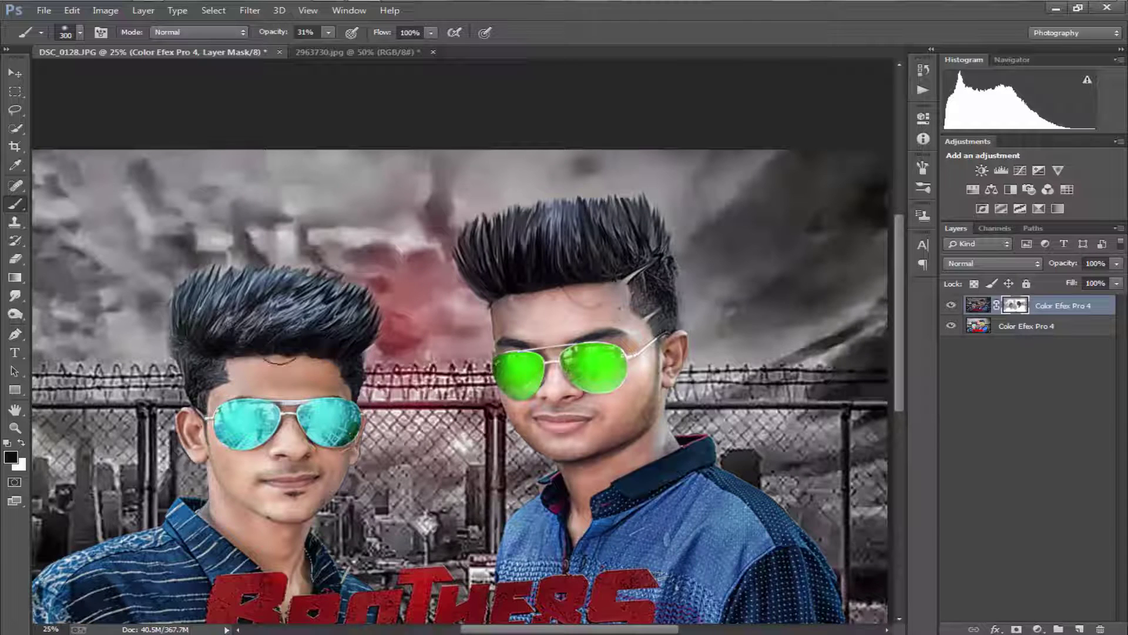
left_click_drag(372, 295, 305, 298)
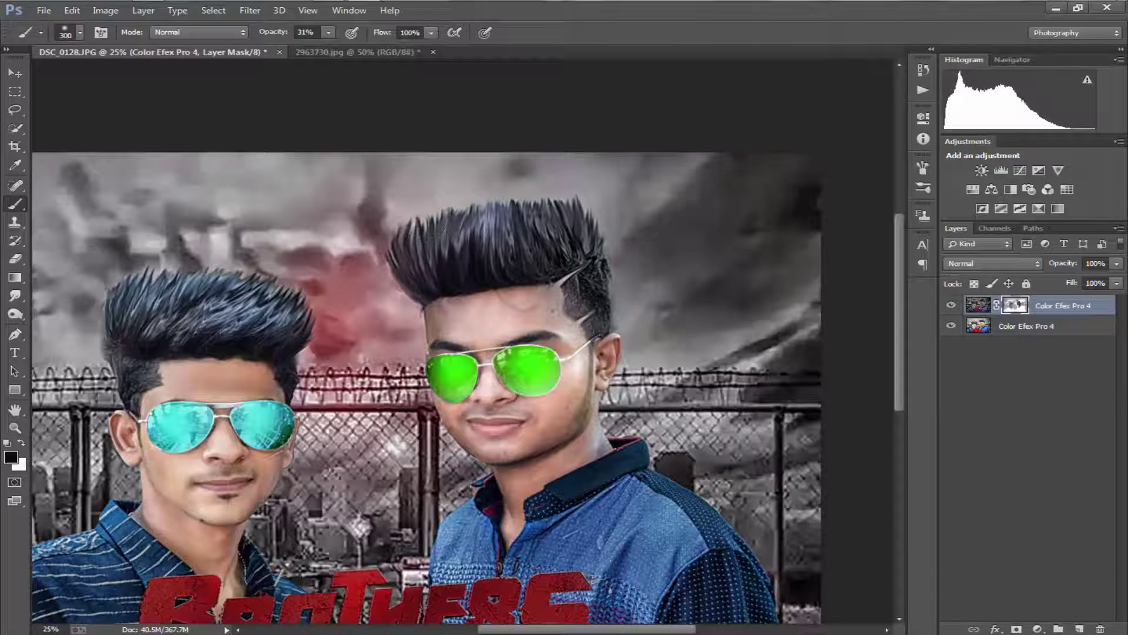
scroll(581, 318, "down", 3)
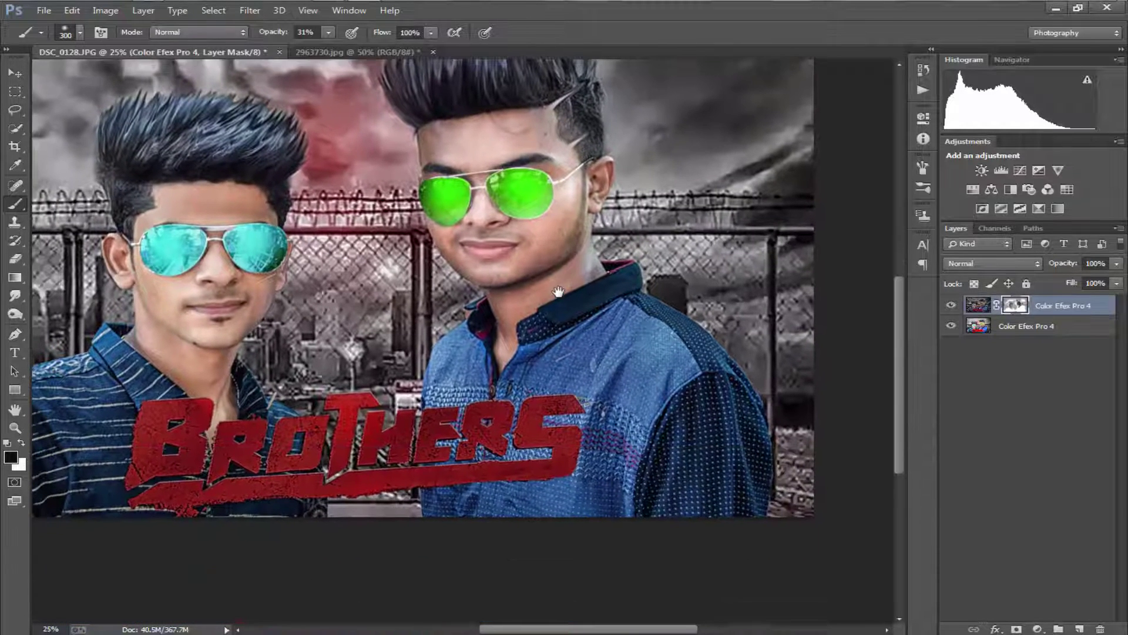
scroll(564, 276, "down", 2)
scroll(525, 284, "down", 1)
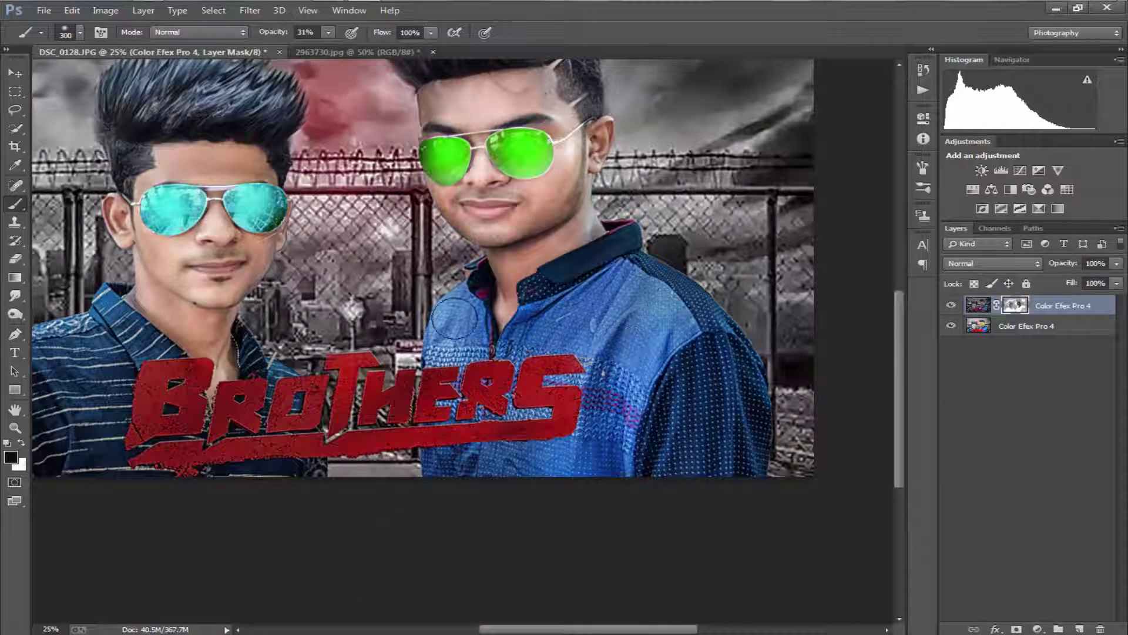
scroll(465, 264, "left", 5)
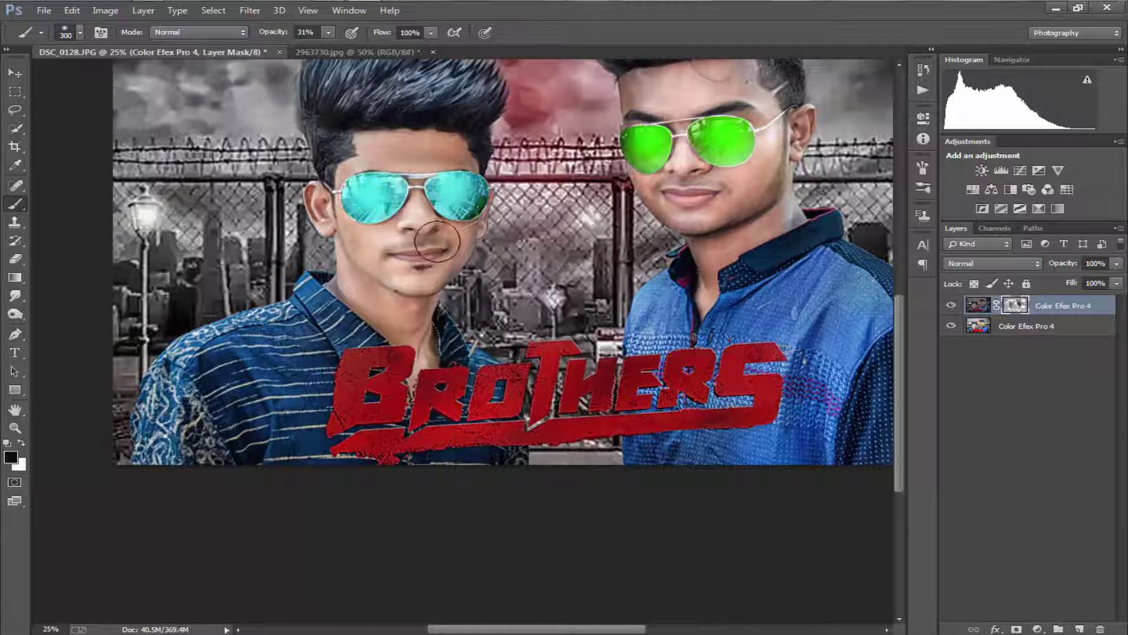
key("ctrl+minus")
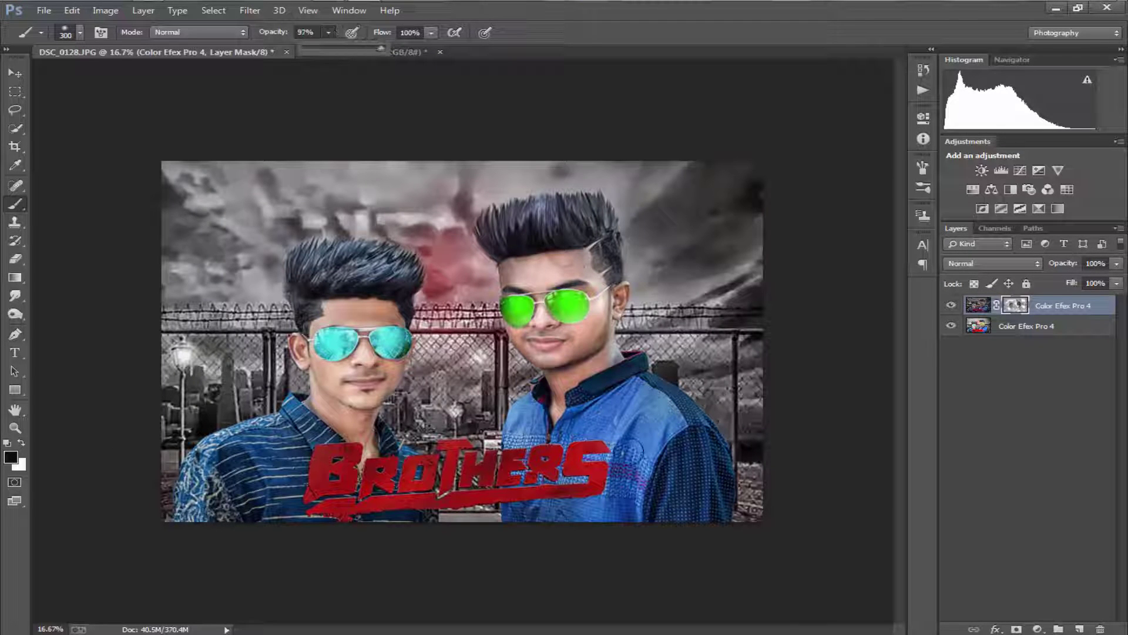
mouse_move(632, 405)
left_mouse_down()
mouse_move(564, 447)
mouse_move(517, 447)
mouse_move(623, 464)
mouse_move(529, 511)
mouse_move(587, 503)
left_mouse_up()
mouse_move(646, 479)
left_mouse_down()
mouse_move(690, 494)
mouse_move(676, 405)
mouse_move(652, 394)
left_mouse_up()
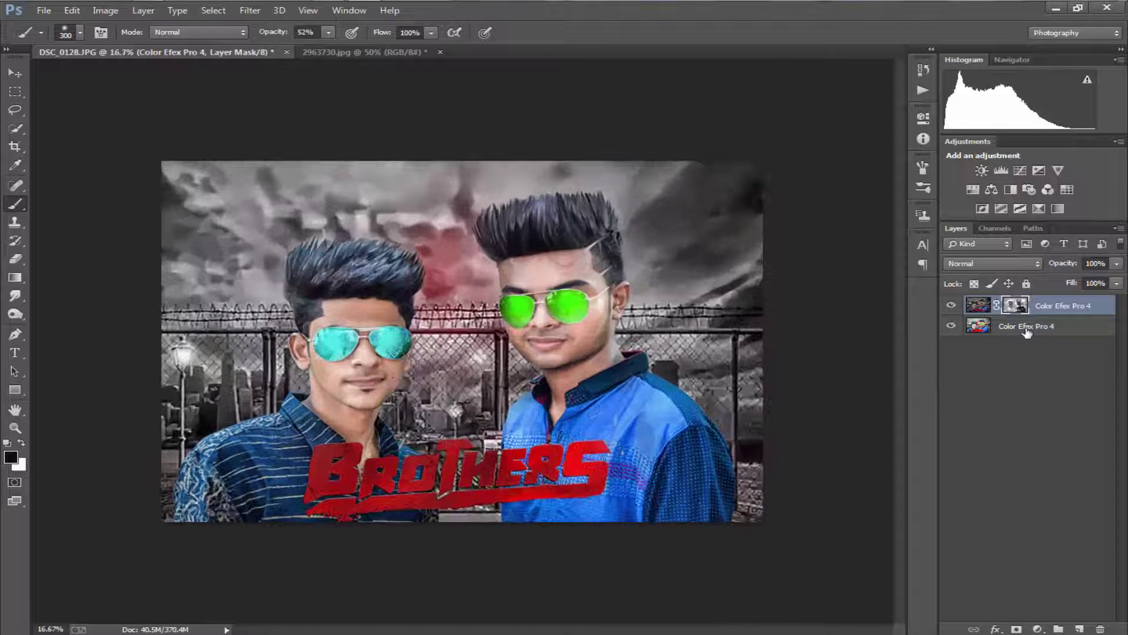
- Merge both Color Efex Pro 4 layers and set the Levels black input to 6
left_click(1026, 330, "shift")
key("ctrl+e")
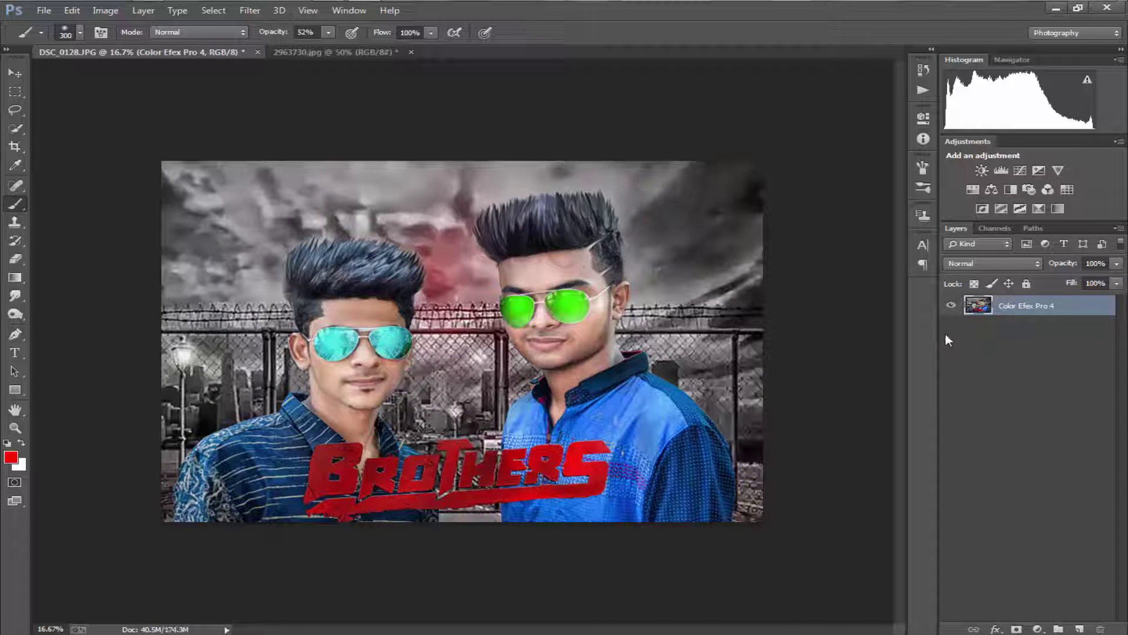
key("ctrl+l")
left_click_drag(620, 378, 625, 379)
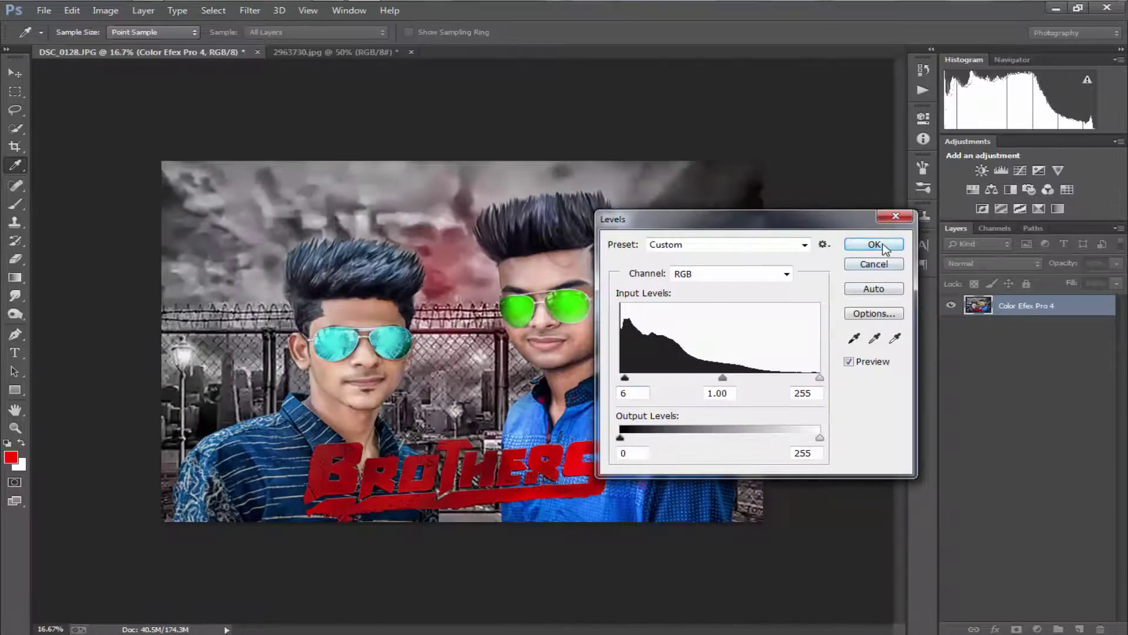
left_click(874, 244)
key("b")
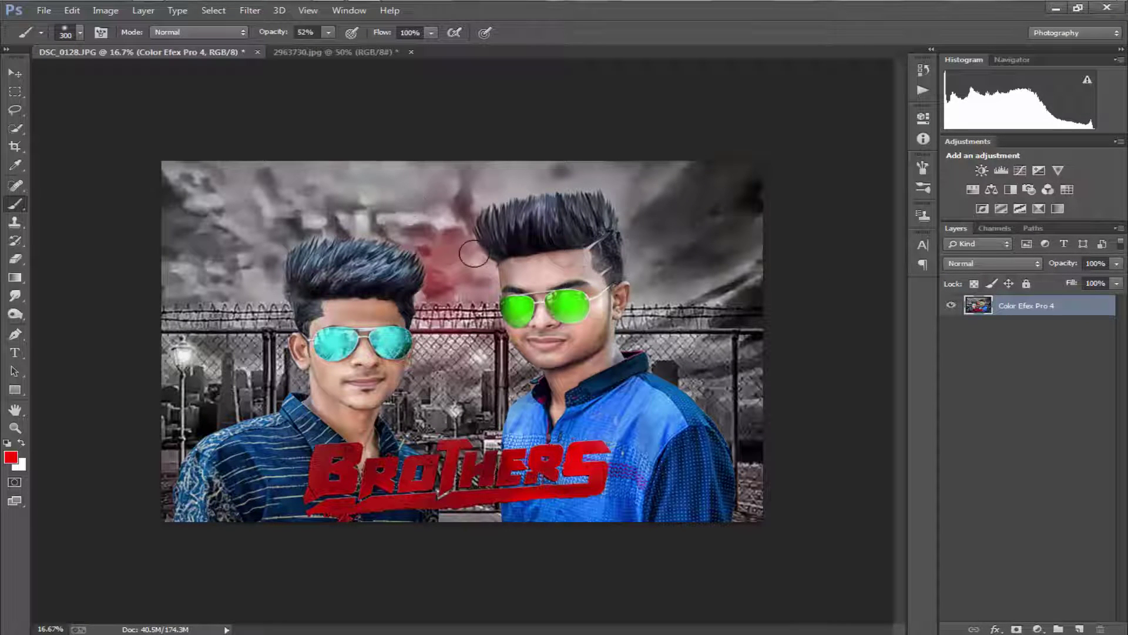
left_click(44, 12)
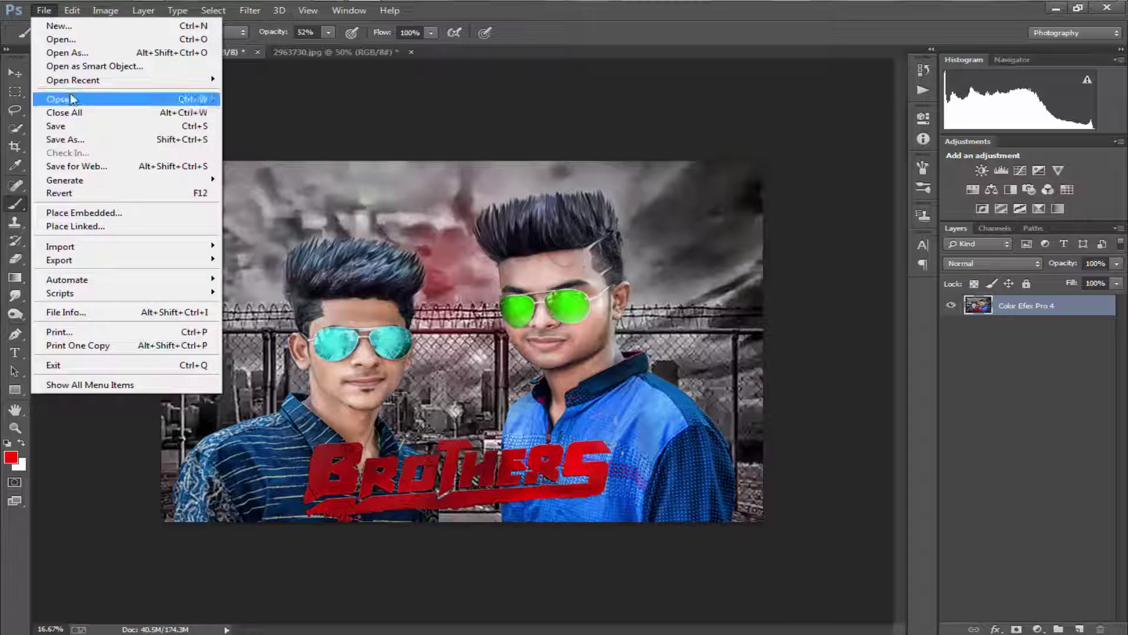
- Save the image to the Desktop as a JPEG at Quality 7 (Medium)
left_click(96, 141)
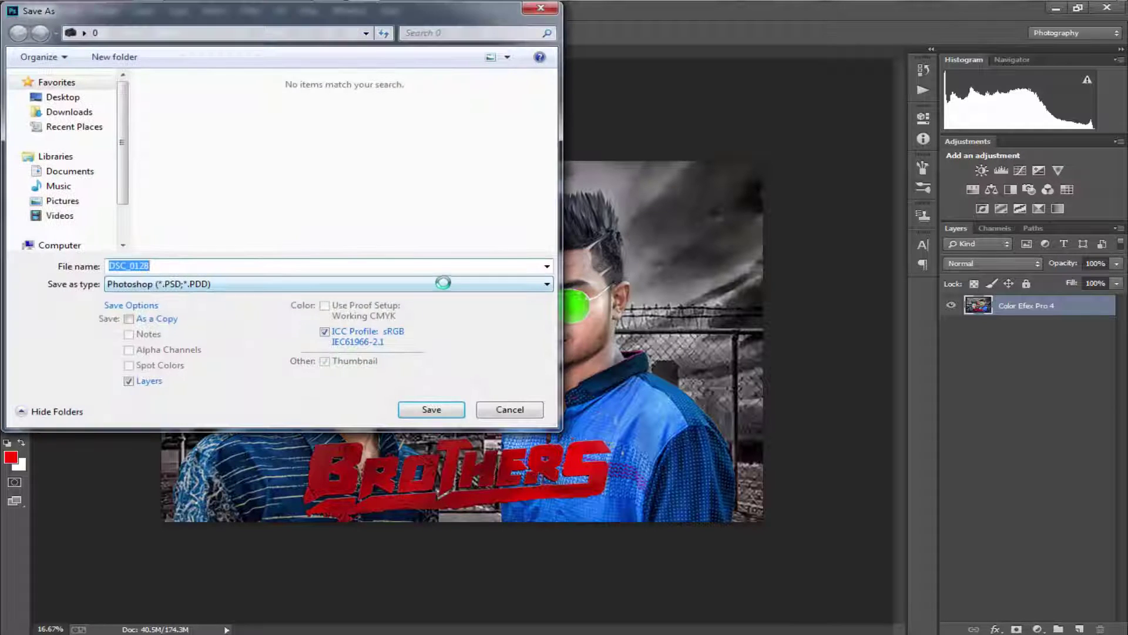
left_click(65, 98)
left_click(294, 283)
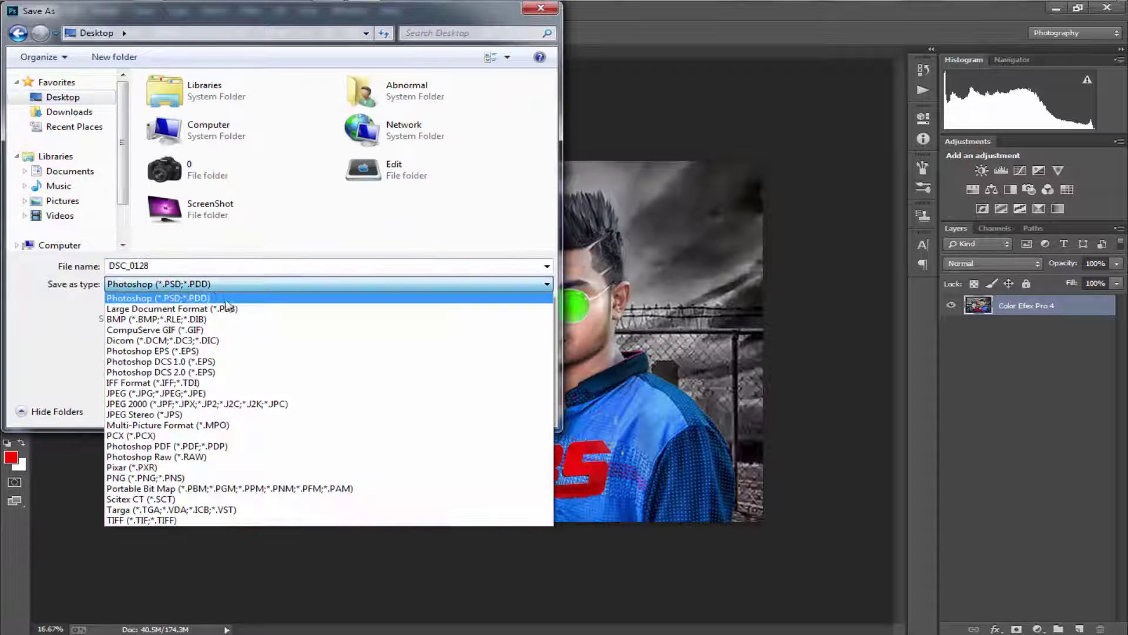
left_click(235, 390)
left_click(431, 410)
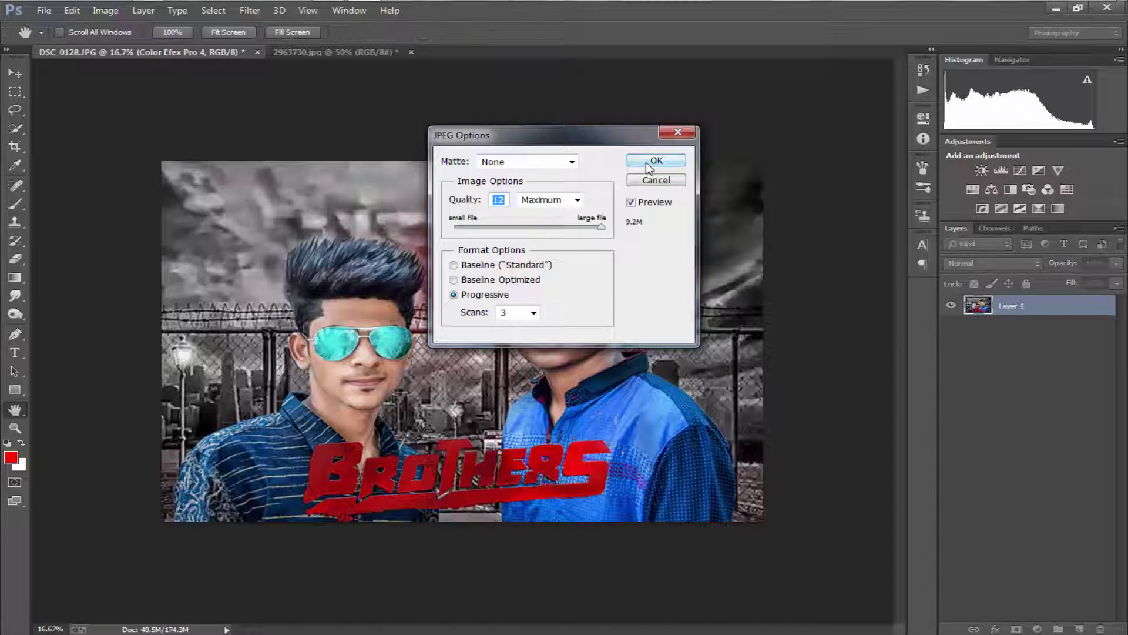
left_click_drag(577, 228, 544, 228)
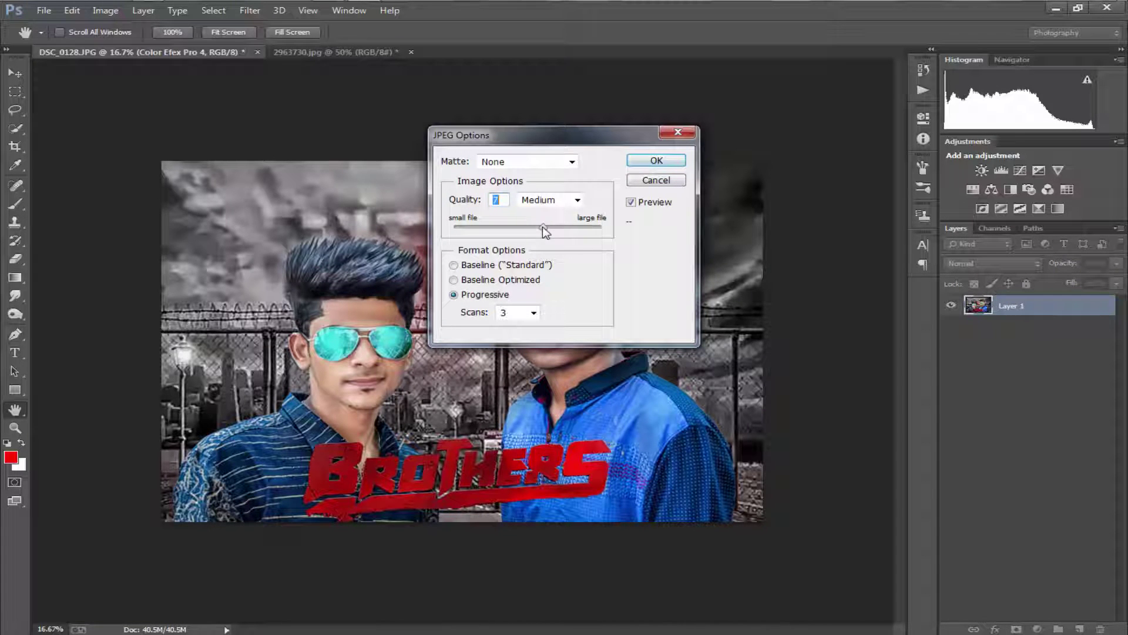
left_click(652, 161)
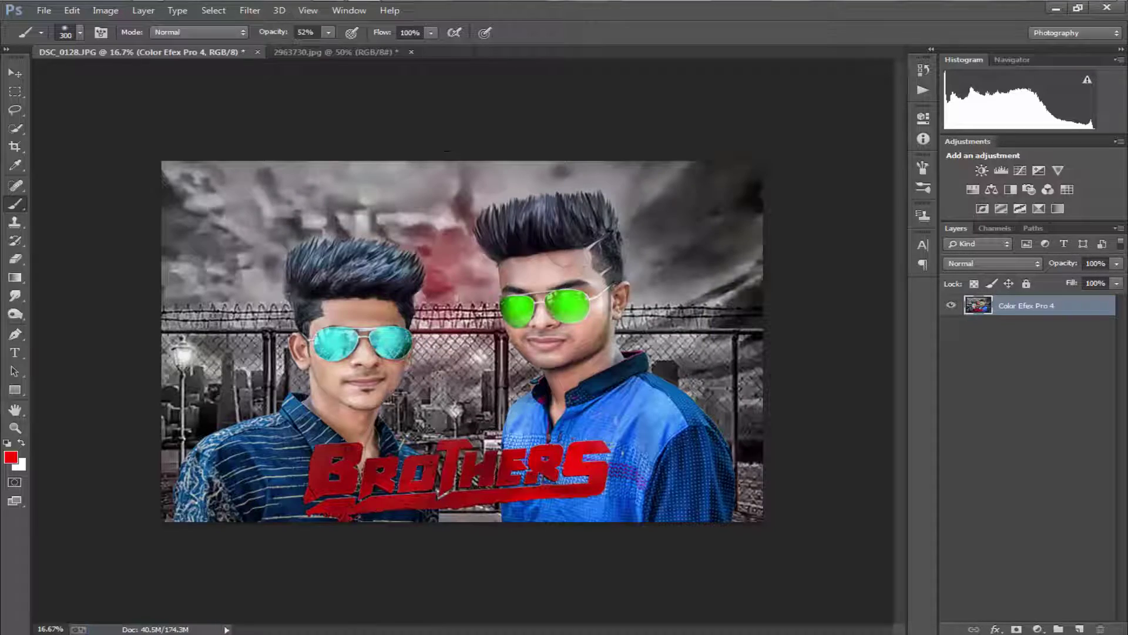
left_click(331, 13)
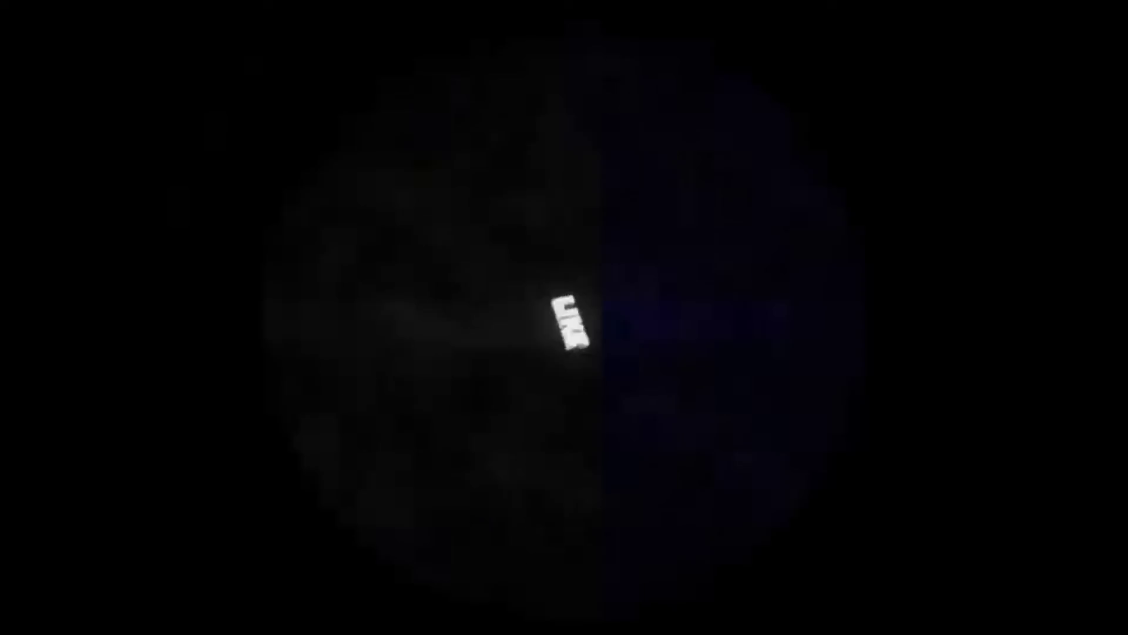